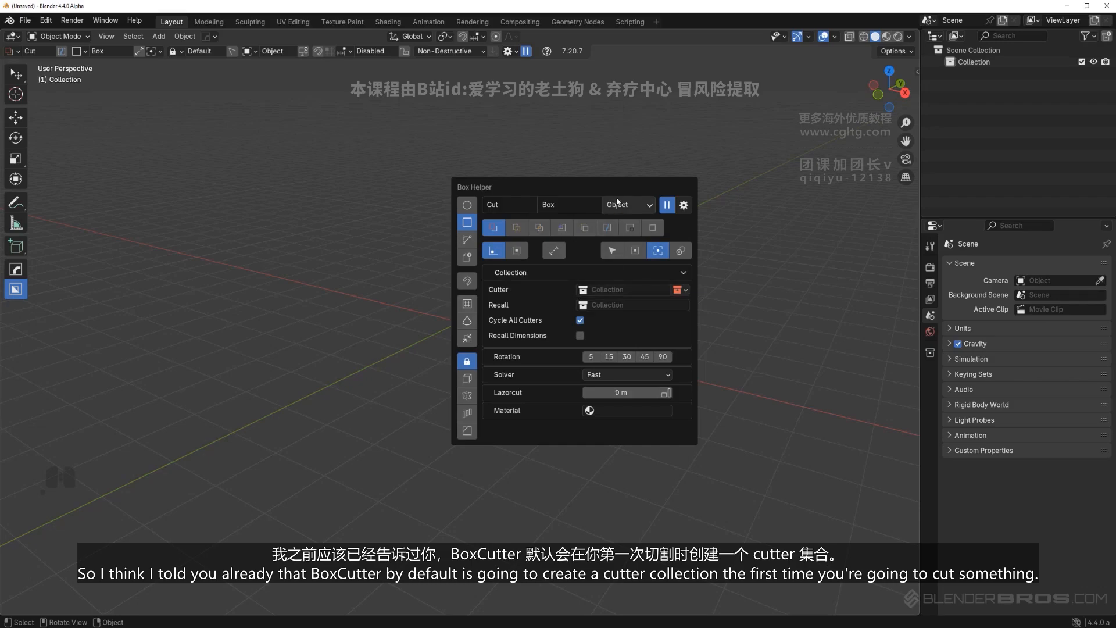
# Step: Add a cube mesh to the empty scene
pyautogui.moveTo(615, 185); pyautogui.dragTo(653, 153)
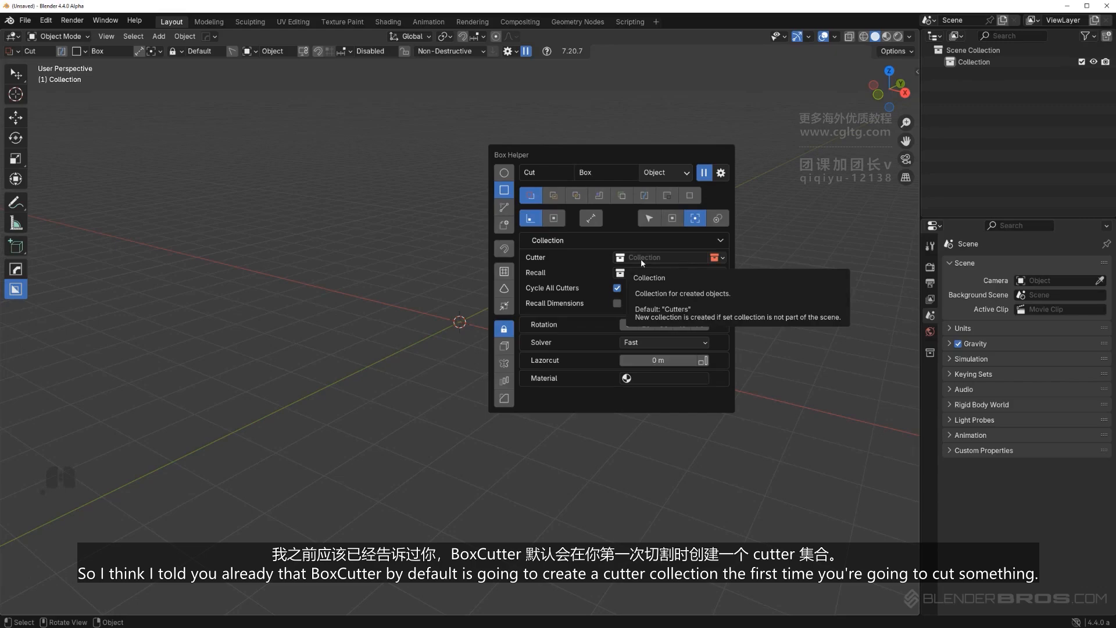
pyautogui.hotkey('shift', 'a')
pyautogui.moveTo(442, 297)
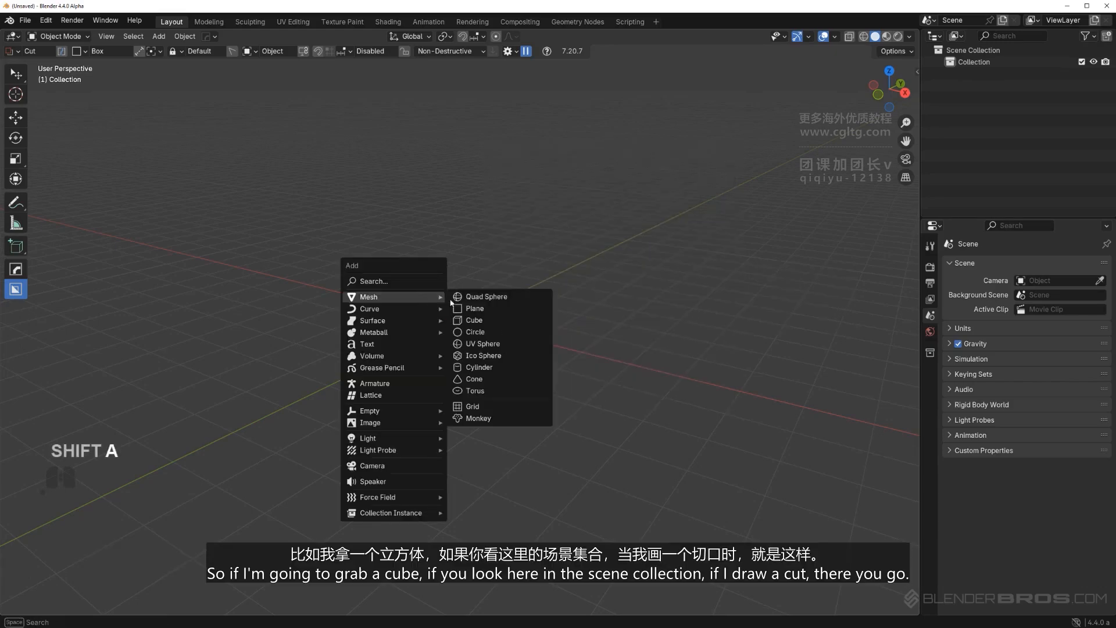
pyautogui.click(510, 321)
pyautogui.scroll(4, 510, 323)
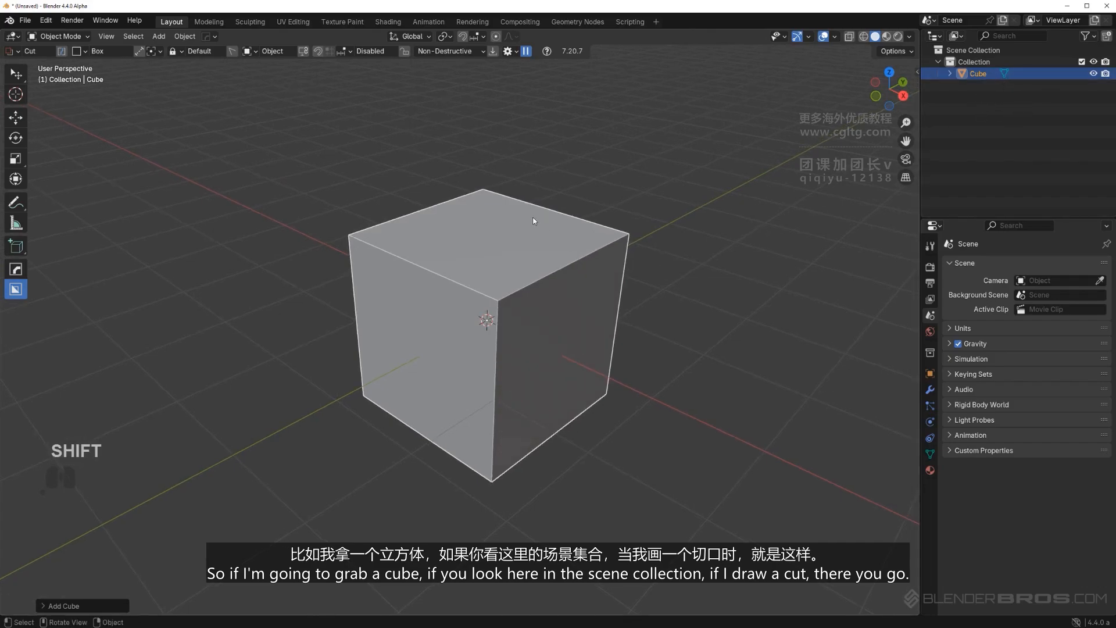
# Step: Cut a rectangular box into the cube from its top face out through one side, extruded about 1.57 deep
pyautogui.moveTo(534, 221); pyautogui.dragTo(515, 318)
pyautogui.click(589, 440)
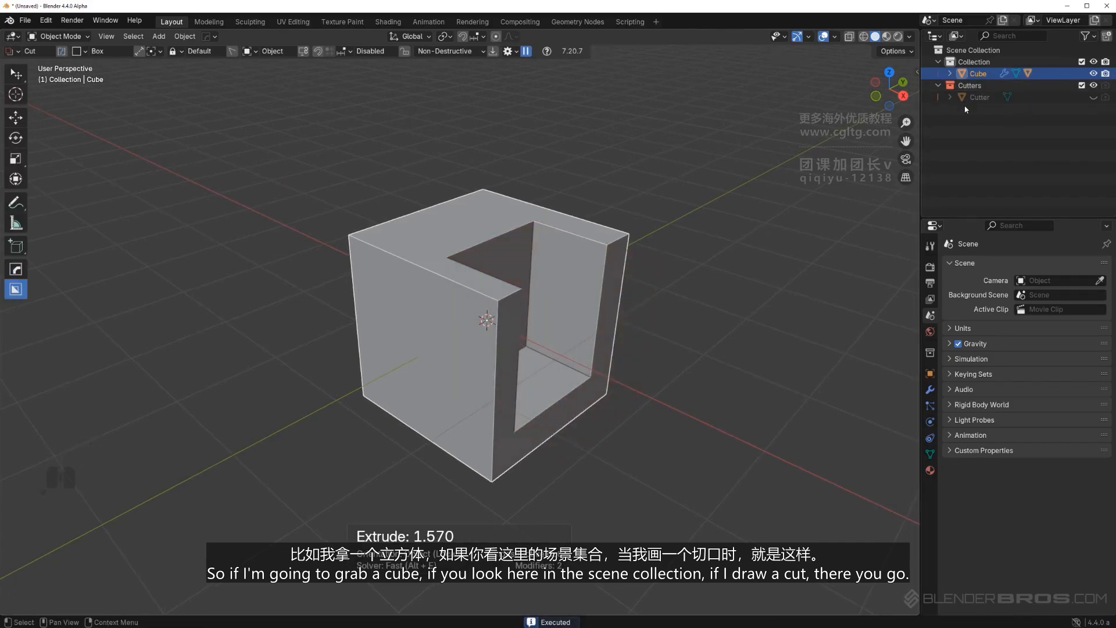
pyautogui.keyDown('shift'); pyautogui.moveTo(640, 207); pyautogui.dragTo(637, 203, button='middle'); pyautogui.keyUp('shift')
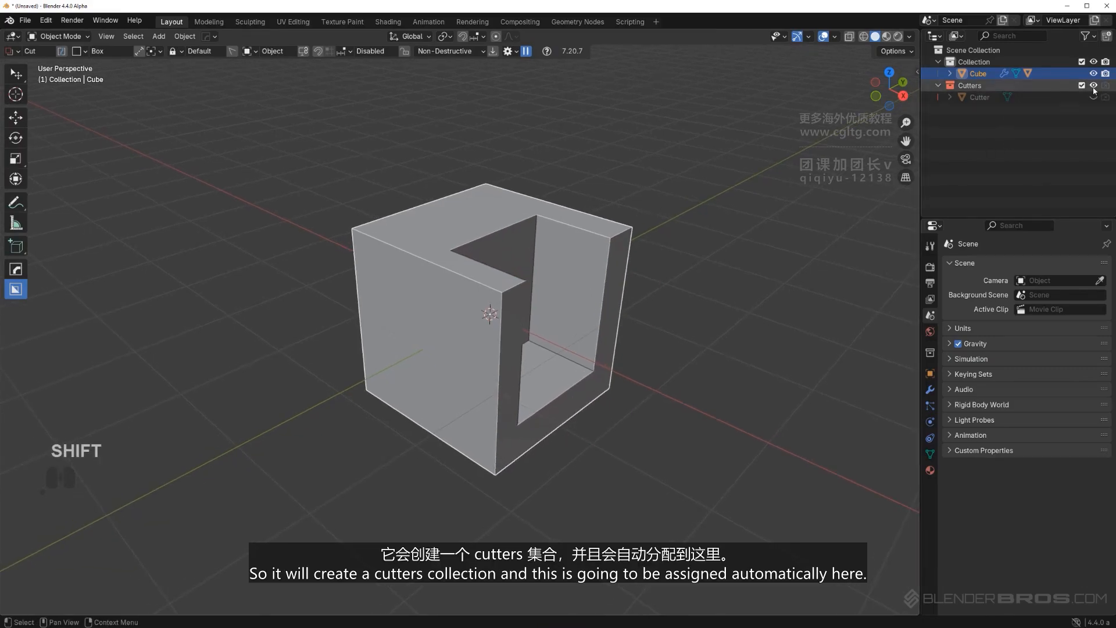
pyautogui.press('d')
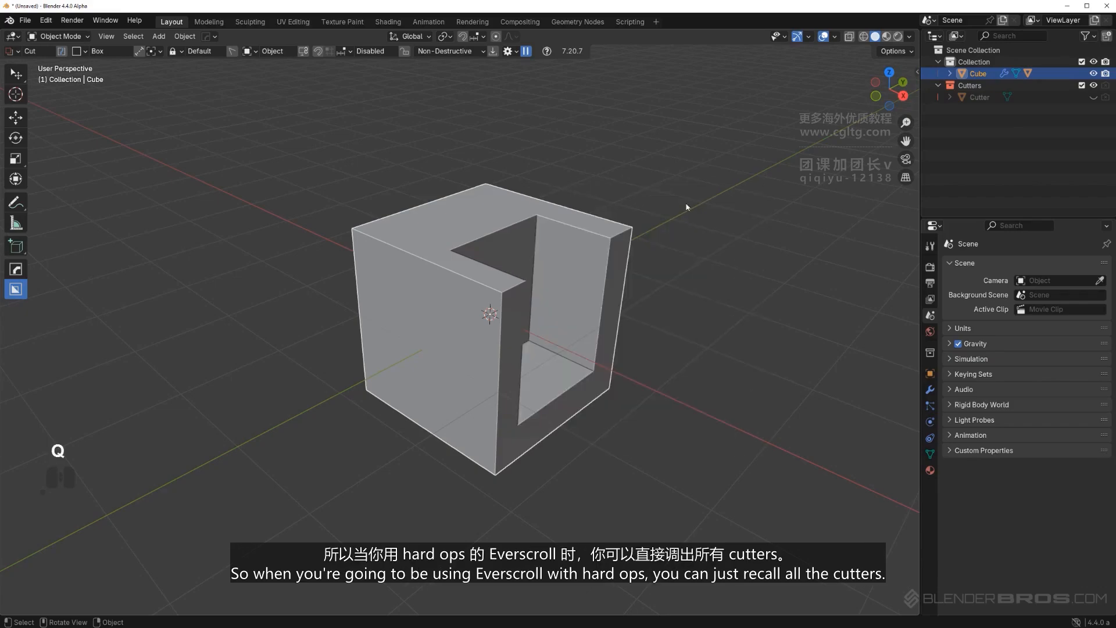
# Step: Recall the cube's boolean cutter with the HardOps Ever Scroll operation
pyautogui.press('q')
pyautogui.click(482, 192)
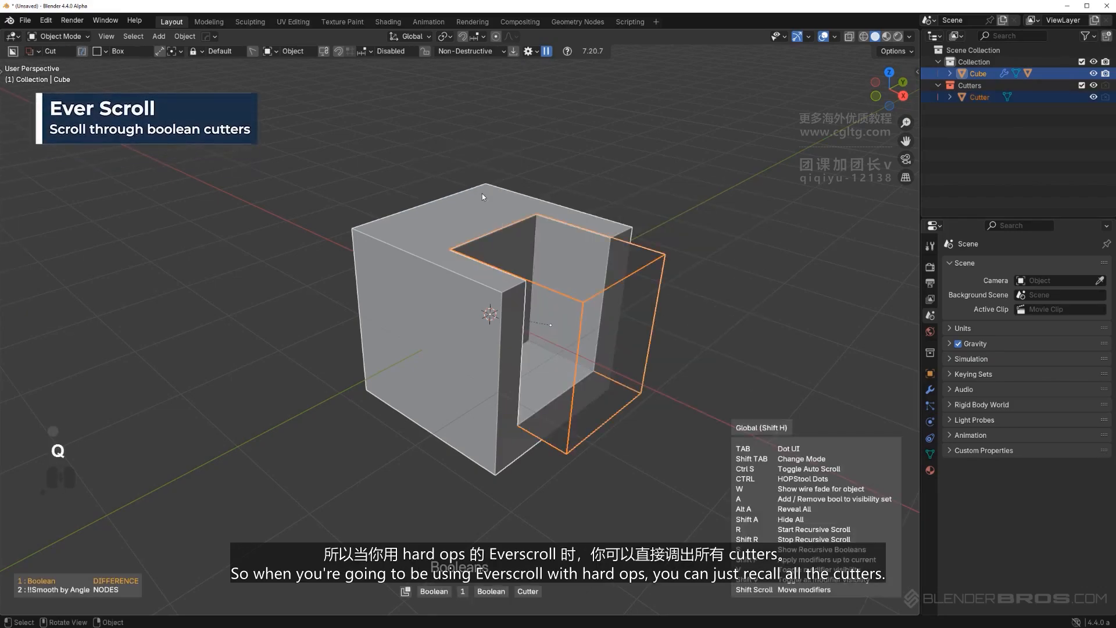
pyautogui.click(510, 203)
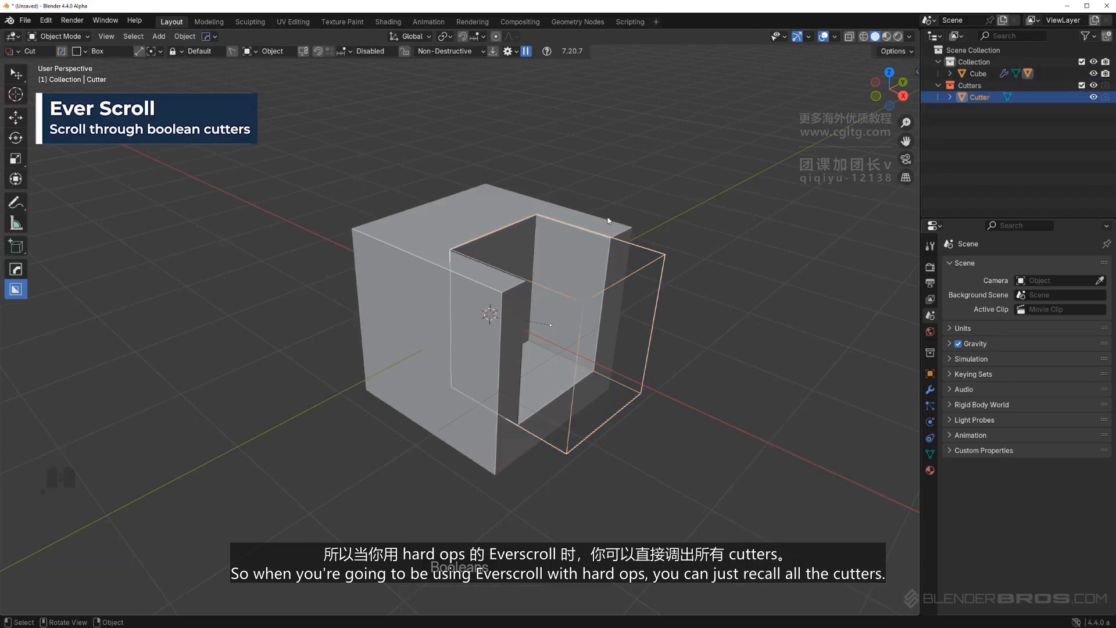
# Step: Toggle the Cutters collection's visibility until it is hidden, and check the collection assignments in the Box Helper
pyautogui.hotkey('shift', '2')
pyautogui.hotkey('shift', '2')
pyautogui.hotkey('shift', '2')
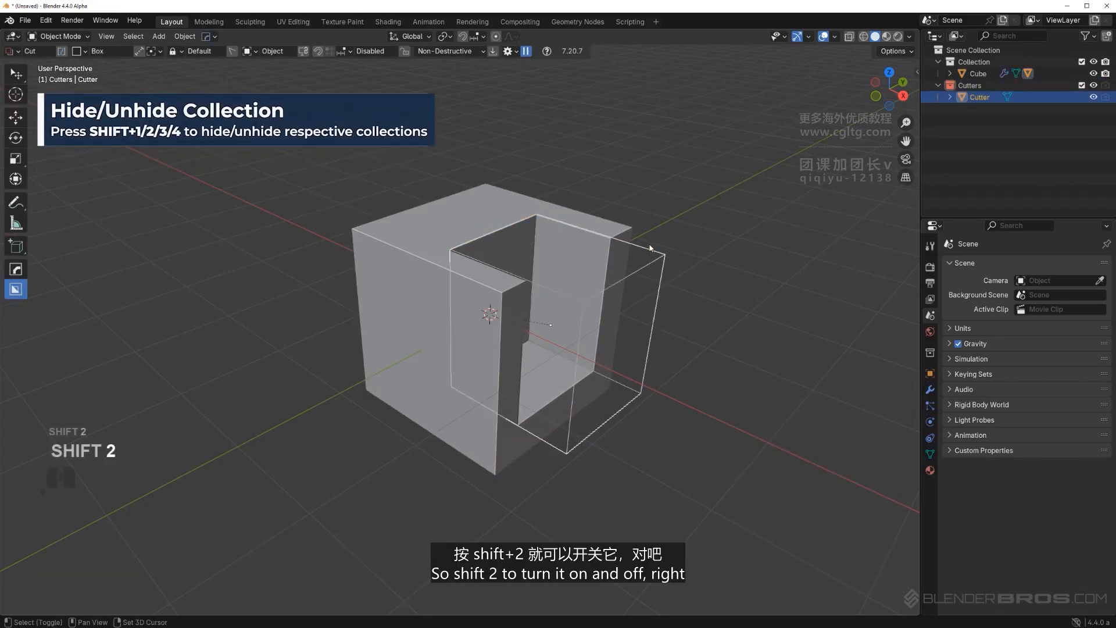
pyautogui.hotkey('shift', '2')
pyautogui.keyDown('shift'); pyautogui.moveTo(543, 253); pyautogui.dragTo(523, 250, button='middle'); pyautogui.keyUp('shift')
pyautogui.press('d')
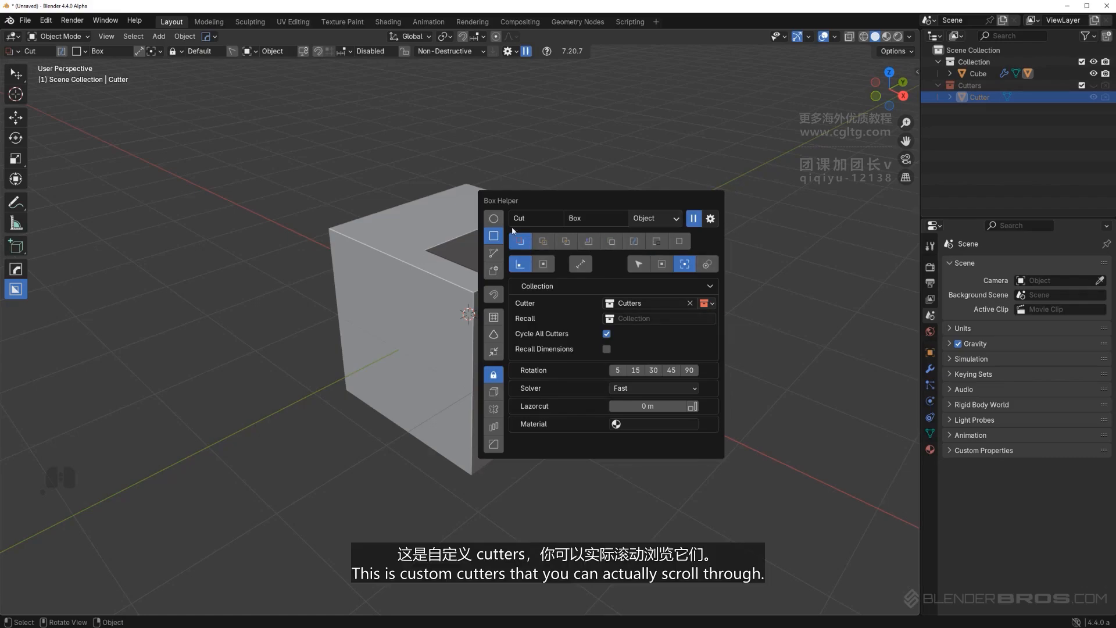
# Step: Add a plane mesh and move it beside the cube
pyautogui.keyDown('shift'); pyautogui.moveTo(690, 222); pyautogui.dragTo(522, 262, button='middle'); pyautogui.keyUp('shift')
pyautogui.scroll(-4, 557, 220)
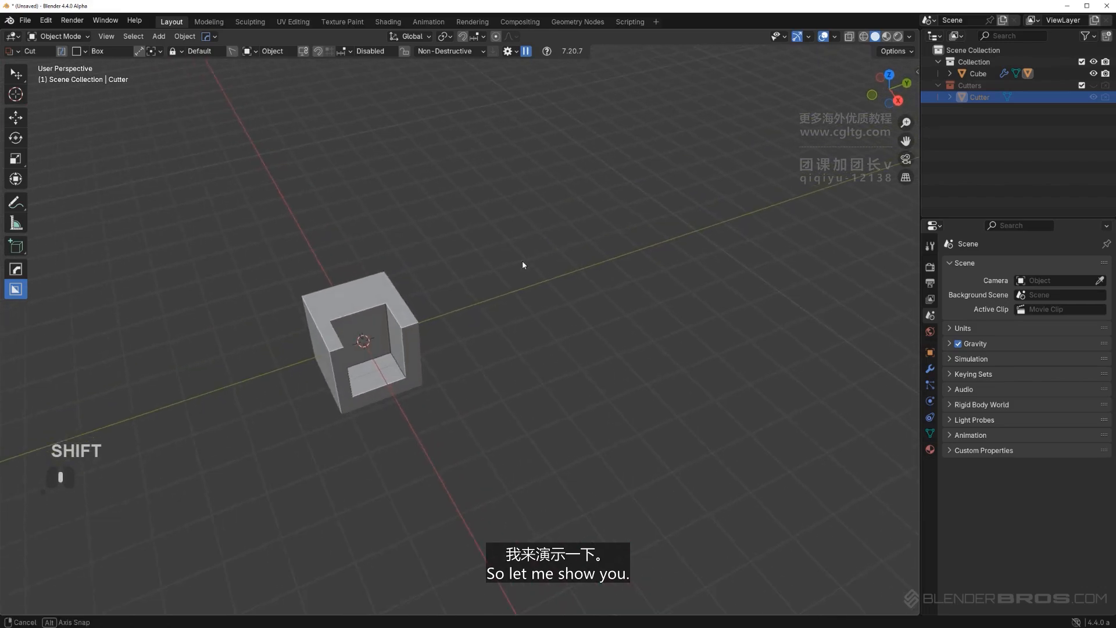
pyautogui.hotkey('shift', 'a')
pyautogui.click(486, 227)
pyautogui.press('g')
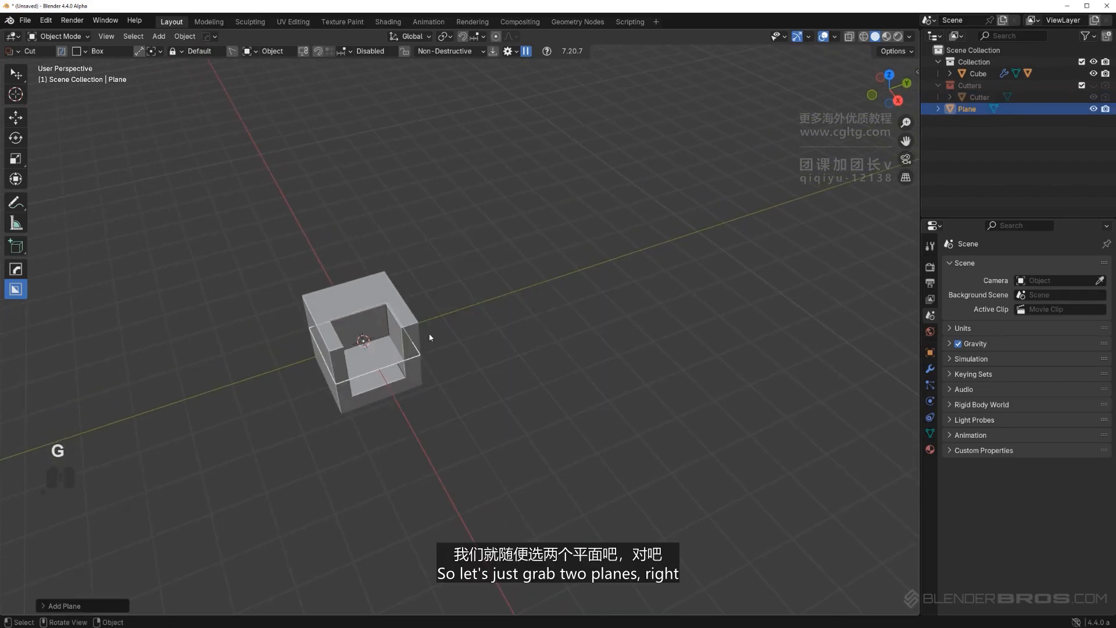
pyautogui.click(528, 356)
# Step: Duplicate the plane and place the copy about 2.66 m away along the Y axis
pyautogui.scroll(2, 528, 356)
pyautogui.hotkey('shift', 'd')
pyautogui.press('y')
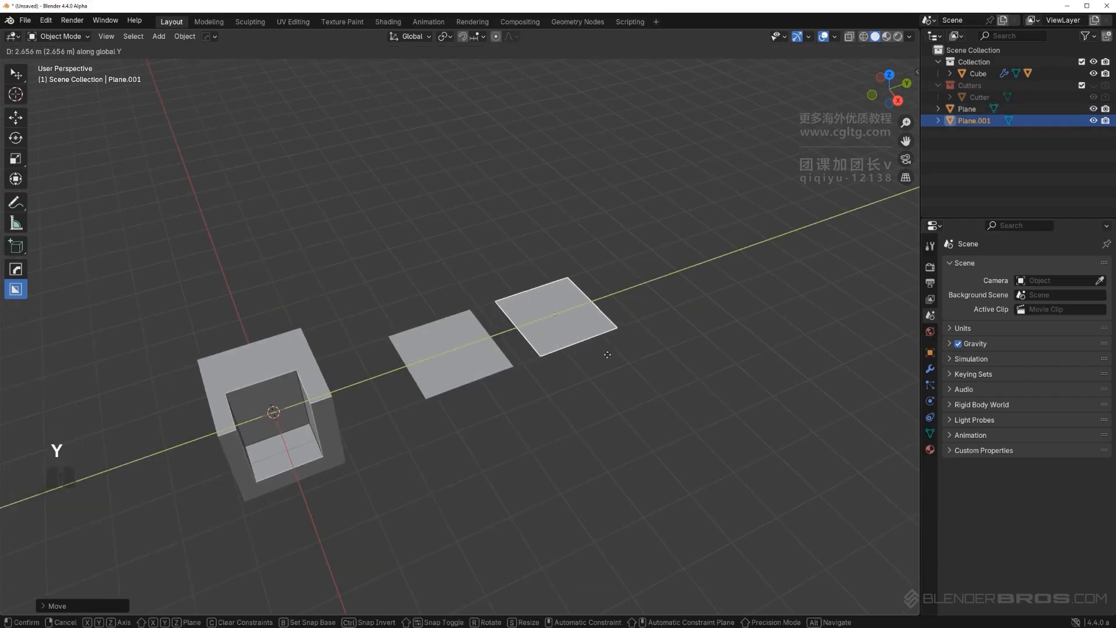
pyautogui.click(607, 354)
# Step: Cut three rectangular notches into the edges of the plane nearest the cube with BoxCutter
pyautogui.scroll(3, 608, 354)
pyautogui.moveTo(522, 315); pyautogui.dragTo(498, 469)
pyautogui.moveTo(535, 277); pyautogui.dragTo(518, 226)
pyautogui.click(510, 266)
pyautogui.moveTo(479, 266)
pyautogui.mouseDown()
pyautogui.moveTo(384, 267)
pyautogui.moveTo(407, 276)
pyautogui.mouseUp()
pyautogui.click(493, 281)
# Step: Mirror the notched plane across its Y axis and apply its modifiers with Smart Apply
pyautogui.hotkey('alt', 'x')
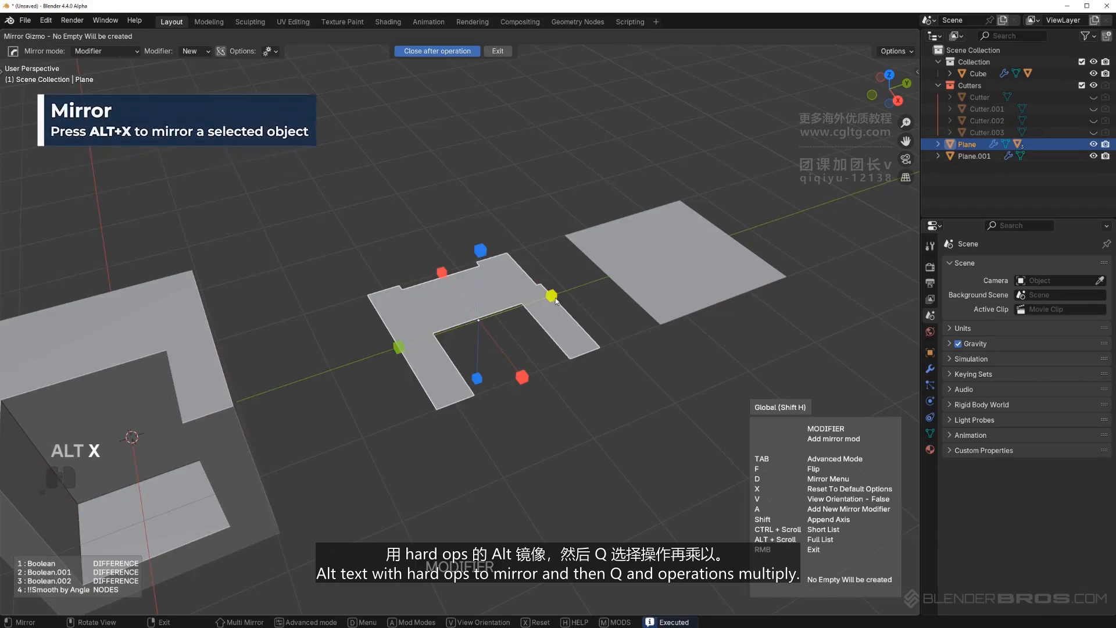
pyautogui.click(479, 296)
pyautogui.press('q')
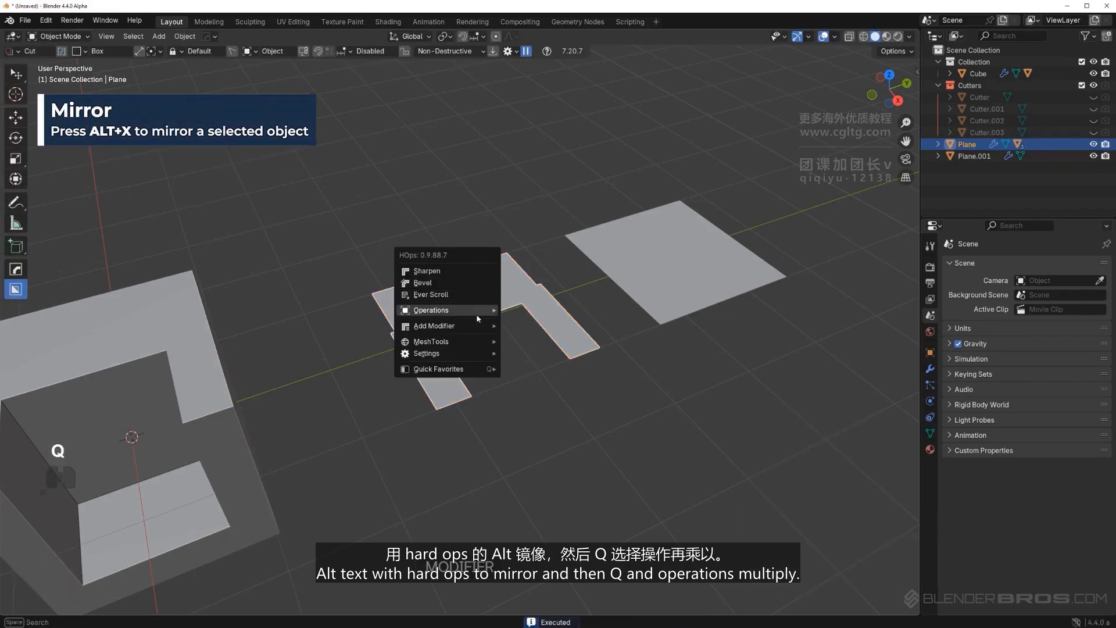
pyautogui.moveTo(478, 319)
pyautogui.click(517, 417)
pyautogui.keyDown('shift'); pyautogui.moveTo(537, 302); pyautogui.dragTo(491, 330, button='middle'); pyautogui.keyUp('shift')
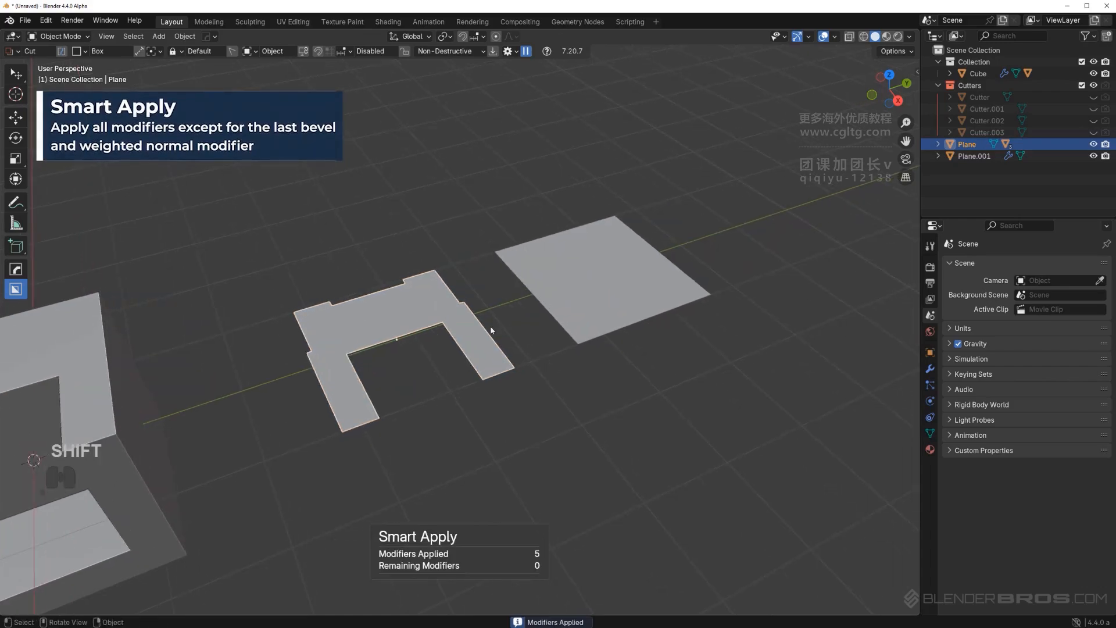
pyautogui.press('Tab')
pyautogui.press('Tab')
# Step: Cut three rectangular notches into the edges of the second, uncut plane
pyautogui.click(633, 247)
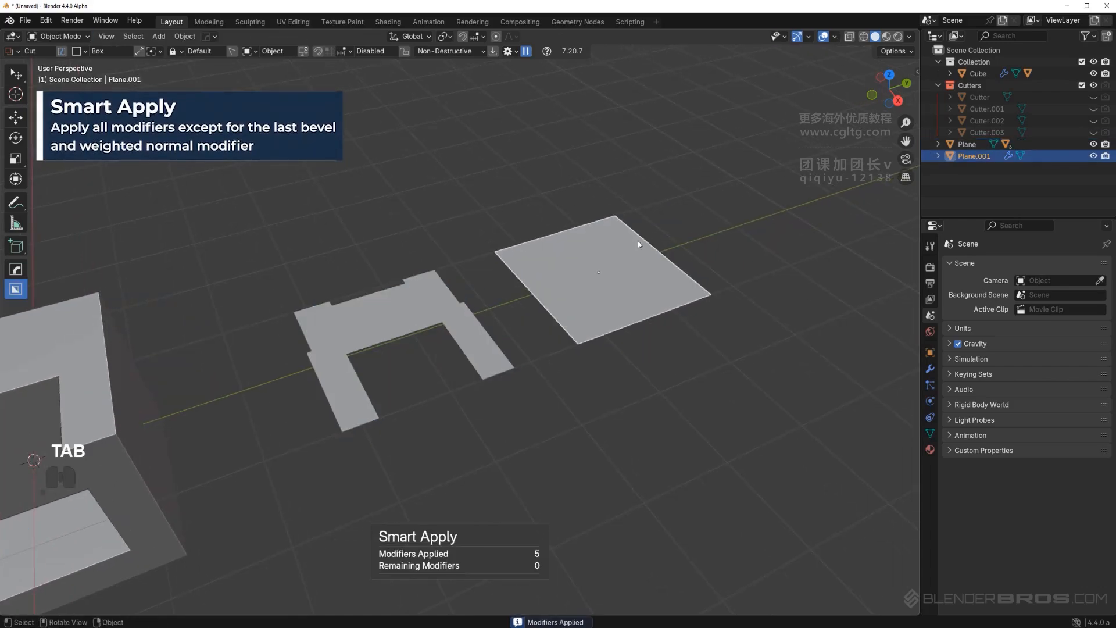
pyautogui.moveTo(637, 241); pyautogui.dragTo(767, 322)
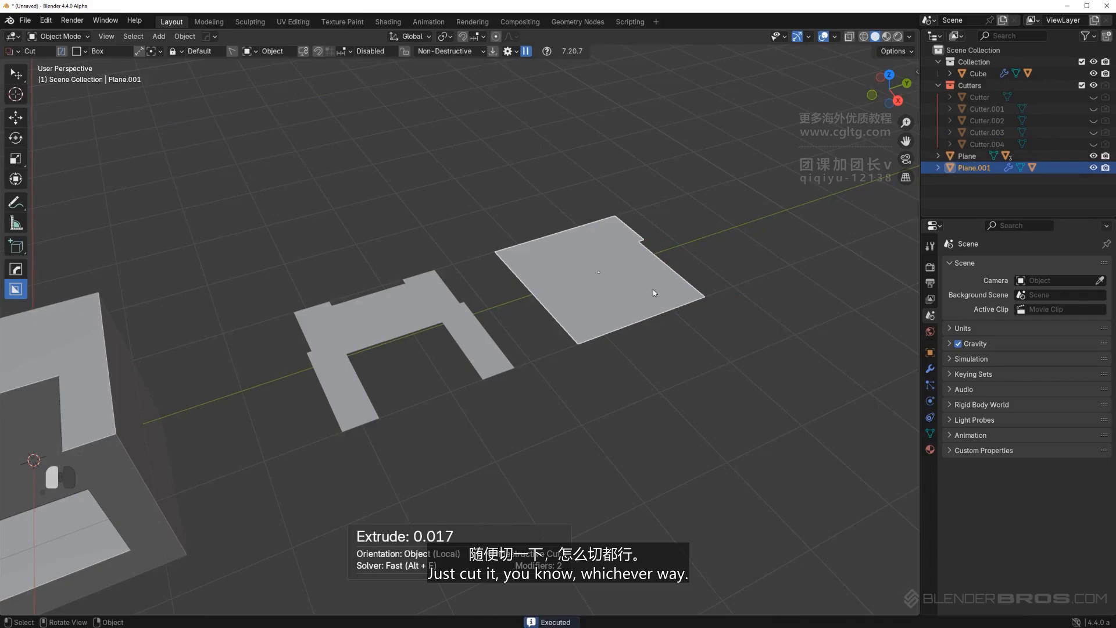
pyautogui.moveTo(654, 290); pyautogui.dragTo(663, 358)
pyautogui.moveTo(570, 250); pyautogui.dragTo(531, 211)
# Step: Mirror the second plane across its Y axis and bake its modifiers into the mesh with Smart Apply
pyautogui.hotkey('alt', 'x')
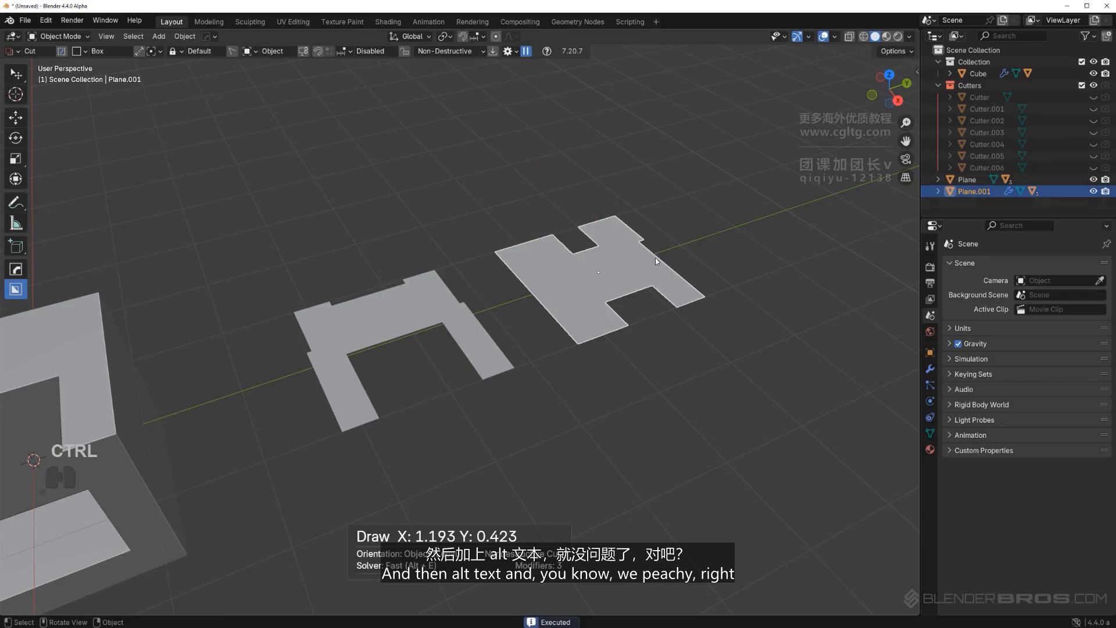
pyautogui.hotkey('alt', 'x')
pyautogui.click(666, 250)
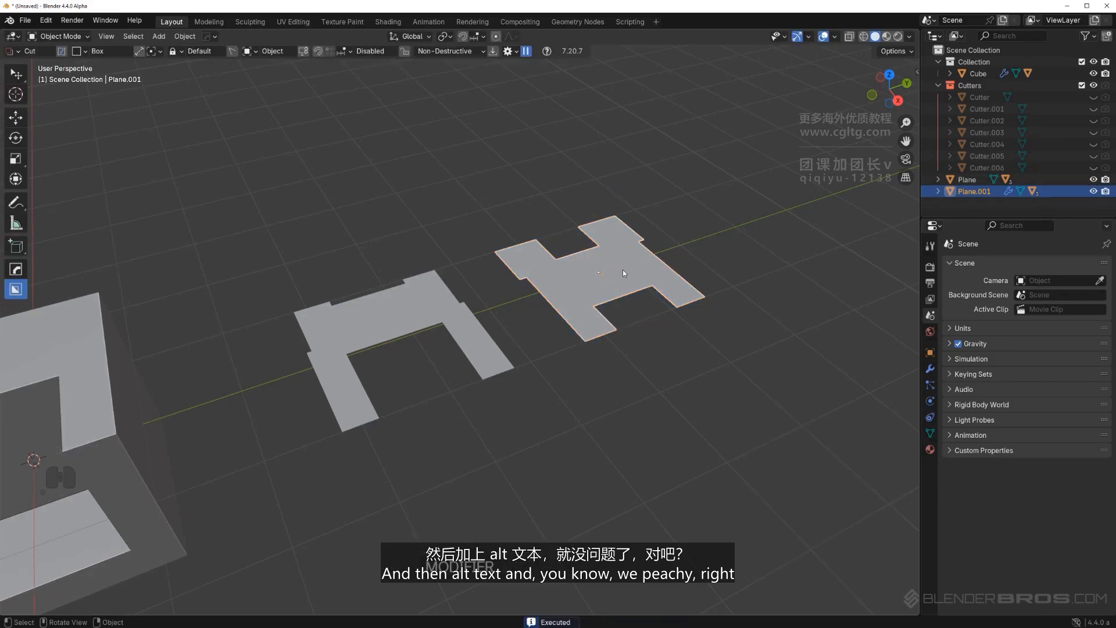
pyautogui.press('q')
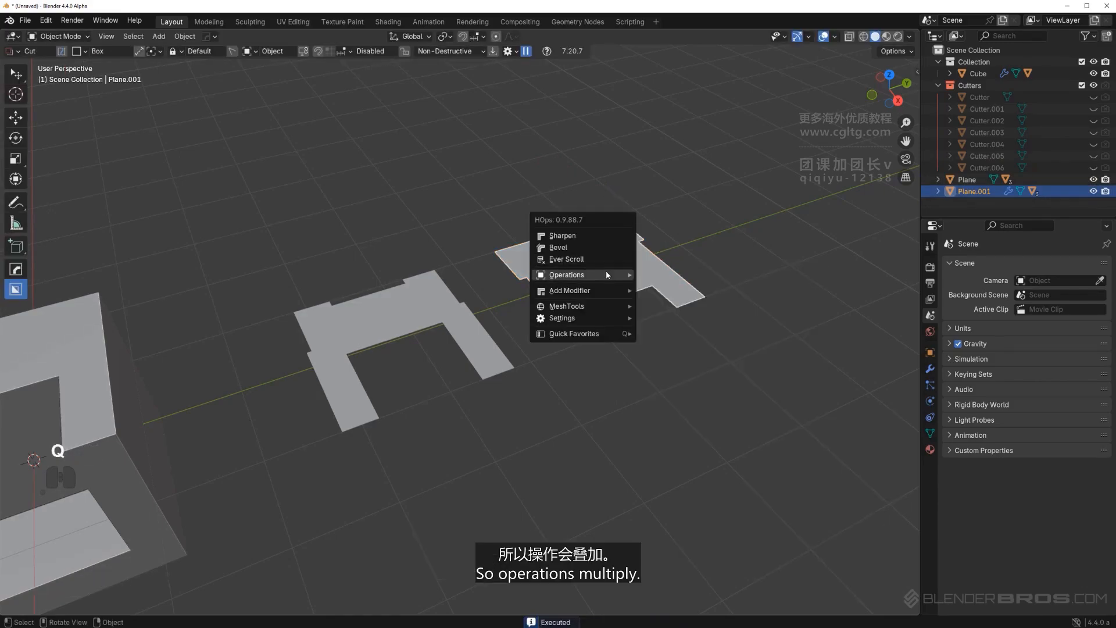
pyautogui.moveTo(605, 273)
pyautogui.click(660, 356)
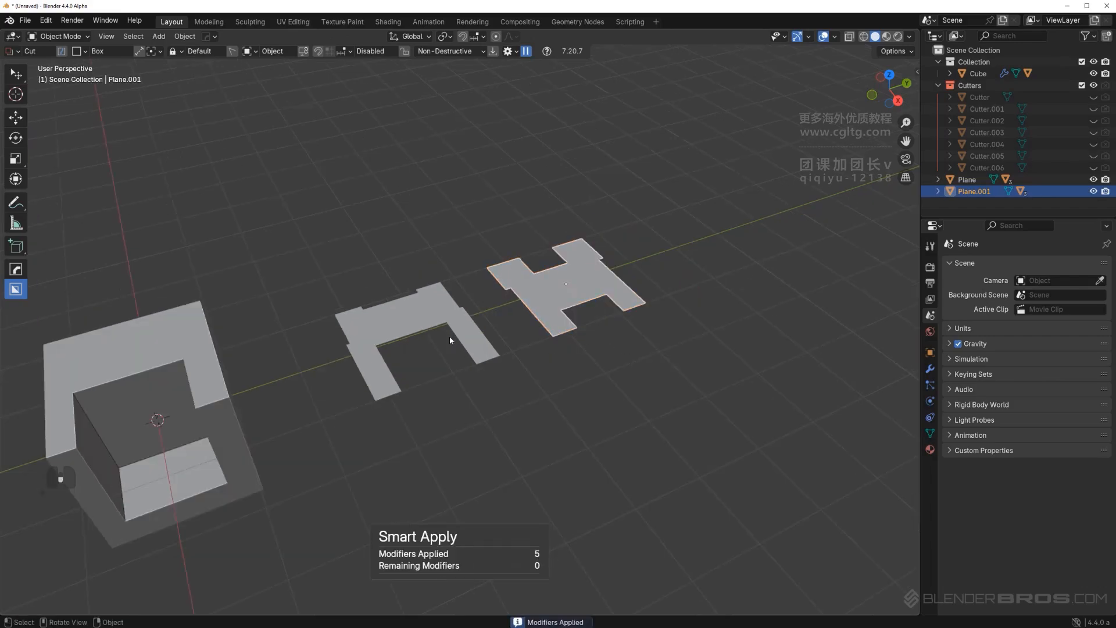
# Step: Move both notched planes into a new collection named recall and hide that collection
pyautogui.keyDown('shift'); pyautogui.moveTo(448, 336); pyautogui.dragTo(662, 242, button='middle'); pyautogui.keyUp('shift')
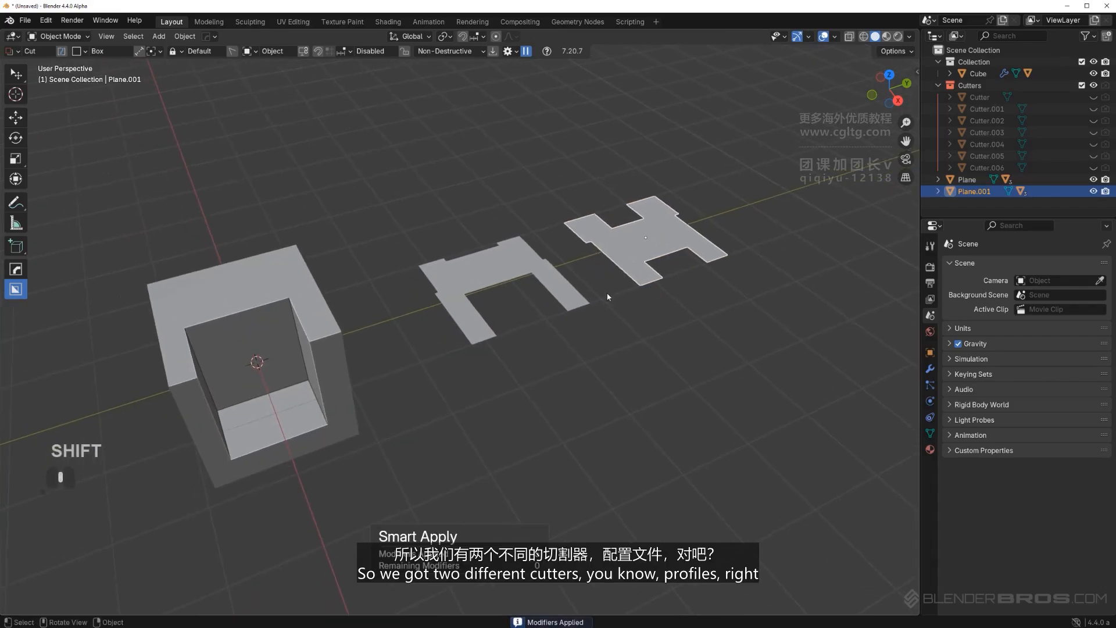
pyautogui.moveTo(608, 297); pyautogui.dragTo(620, 290, button='middle')
pyautogui.keyDown('shift'); pyautogui.click(495, 257); pyautogui.keyUp('shift')
pyautogui.keyDown('shift'); pyautogui.click(634, 229); pyautogui.keyUp('shift')
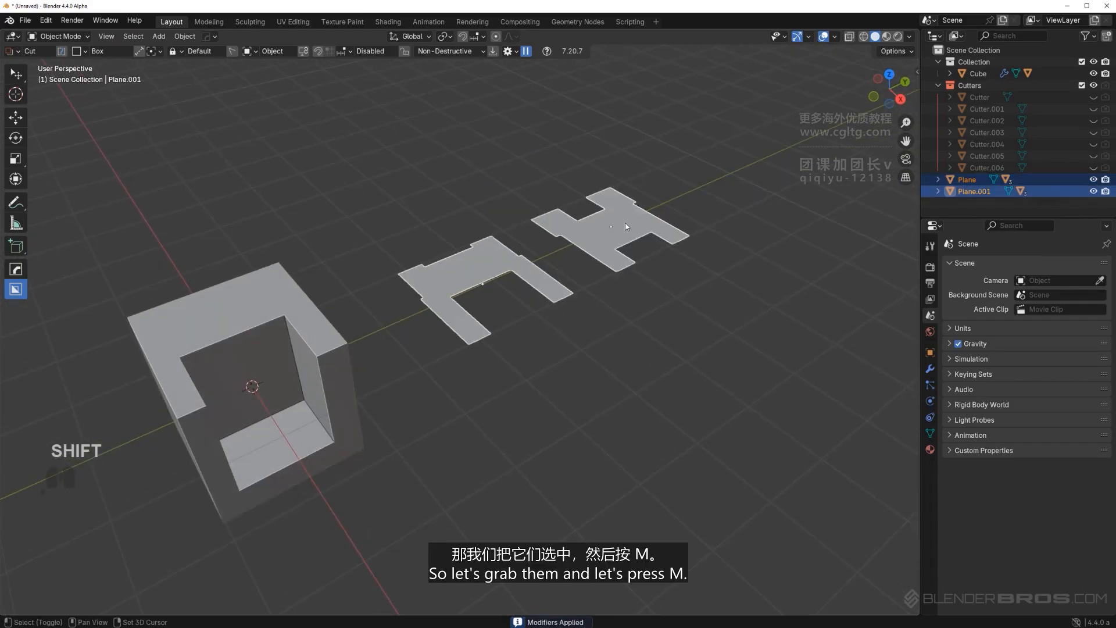
pyautogui.scroll(3, 567, 281)
pyautogui.press('m')
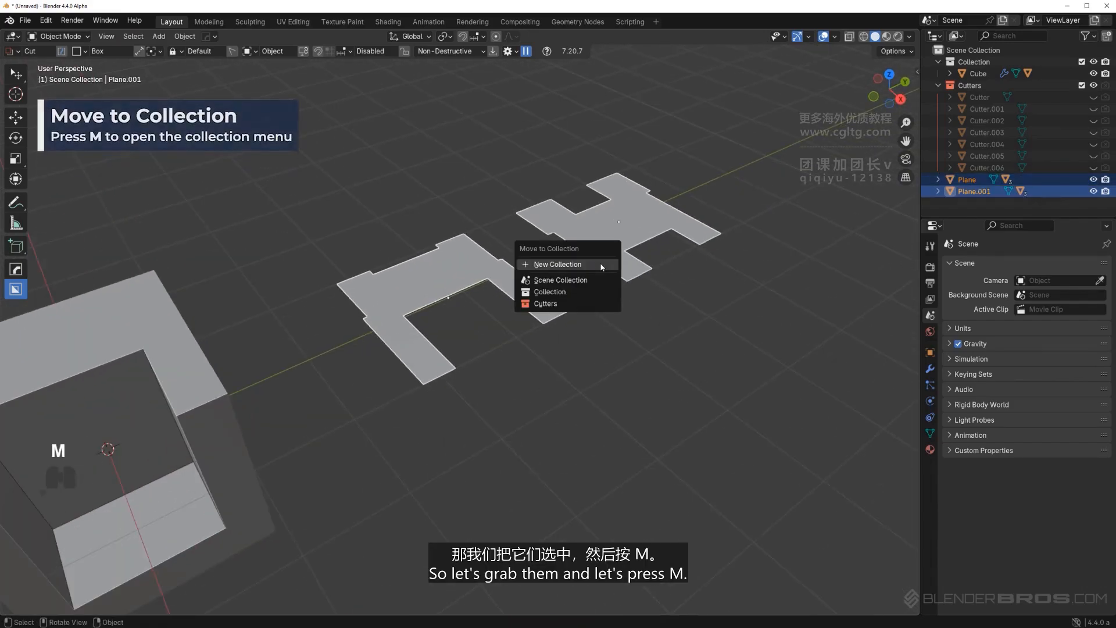
pyautogui.click(599, 263)
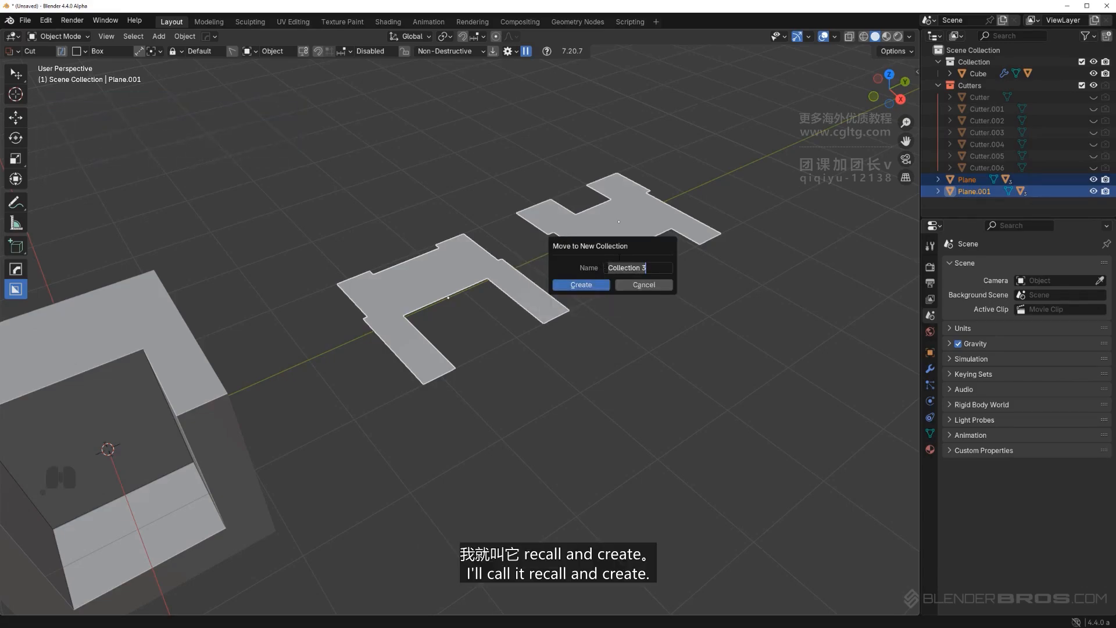
pyautogui.click(591, 285)
pyautogui.scroll(-2, 590, 286)
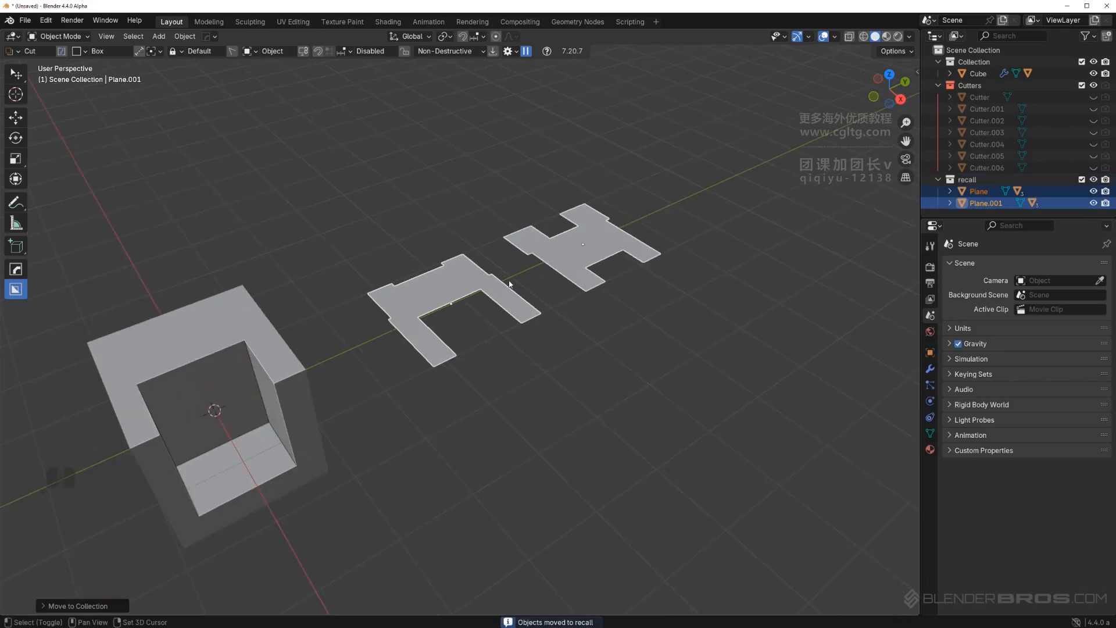
pyautogui.keyDown('shift'); pyautogui.moveTo(531, 313); pyautogui.dragTo(540, 307, button='middle'); pyautogui.keyUp('shift')
pyautogui.click(1093, 179)
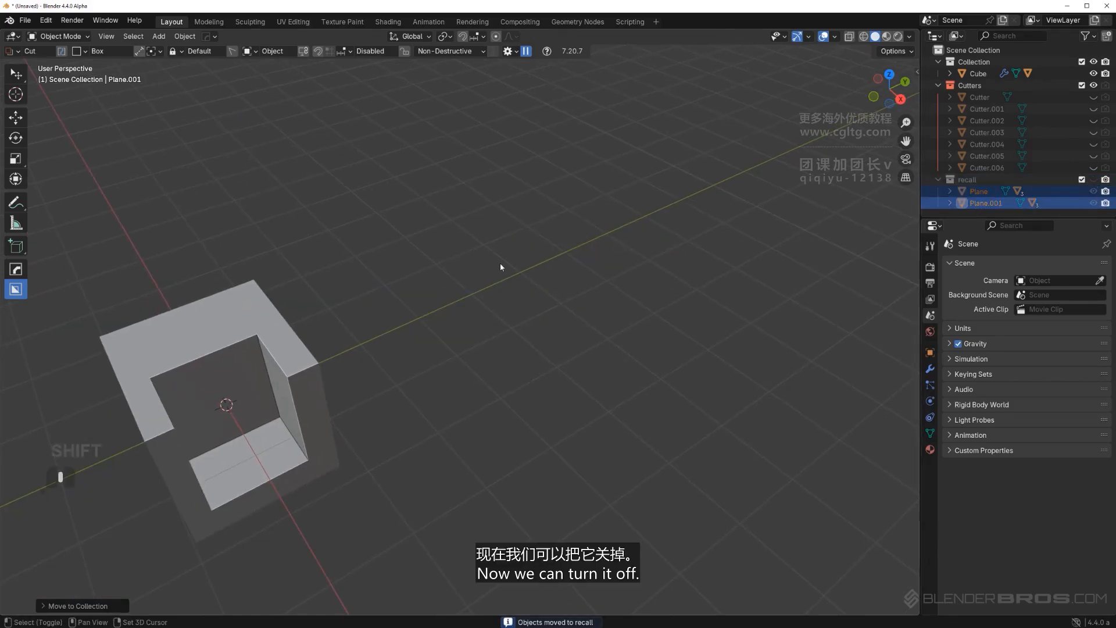
# Step: Delete the cut cube and add a fresh cube in its place
pyautogui.hotkey('shift', 'c')
pyautogui.click(485, 249)
pyautogui.press('x')
pyautogui.hotkey('shift', 'a')
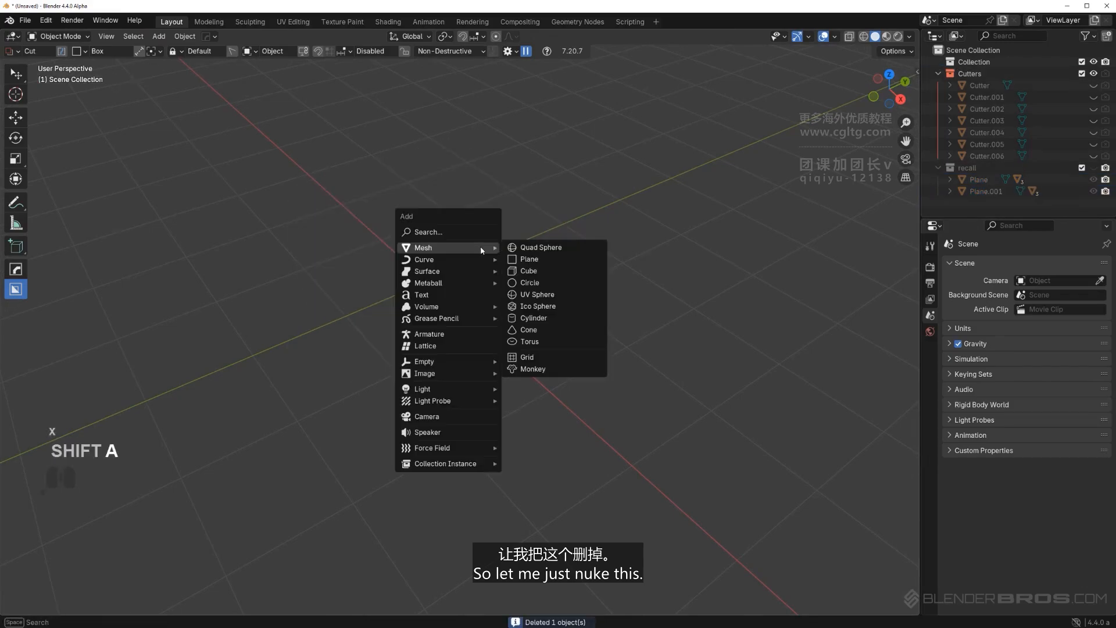
pyautogui.click(527, 269)
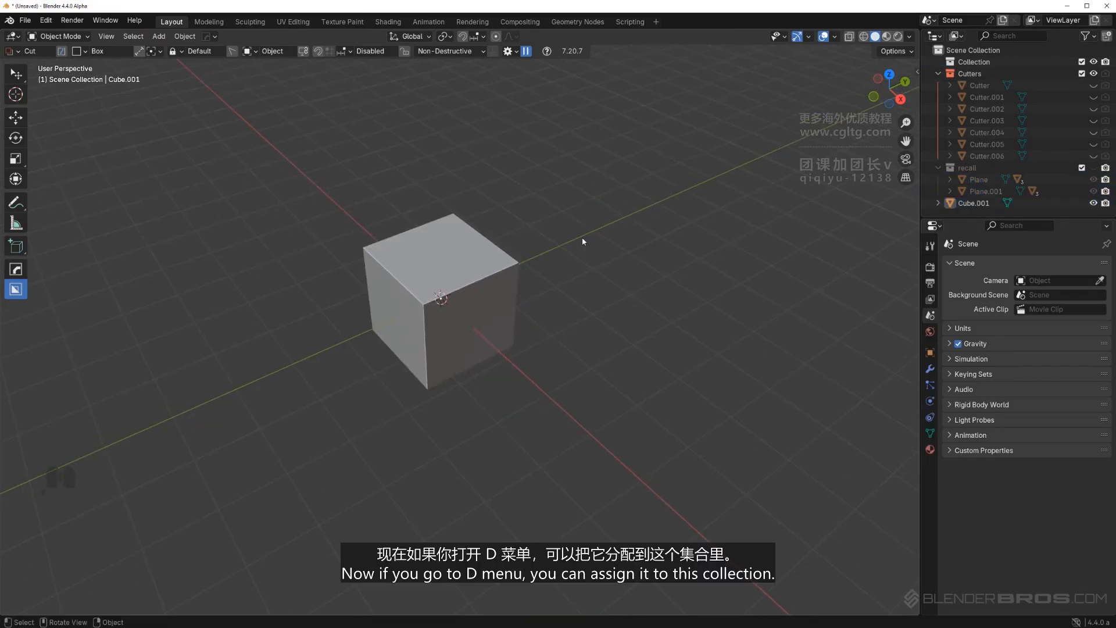
# Step: Assign the recall collection as BoxCutter's Recall collection in the Box Helper settings
pyautogui.press('d')
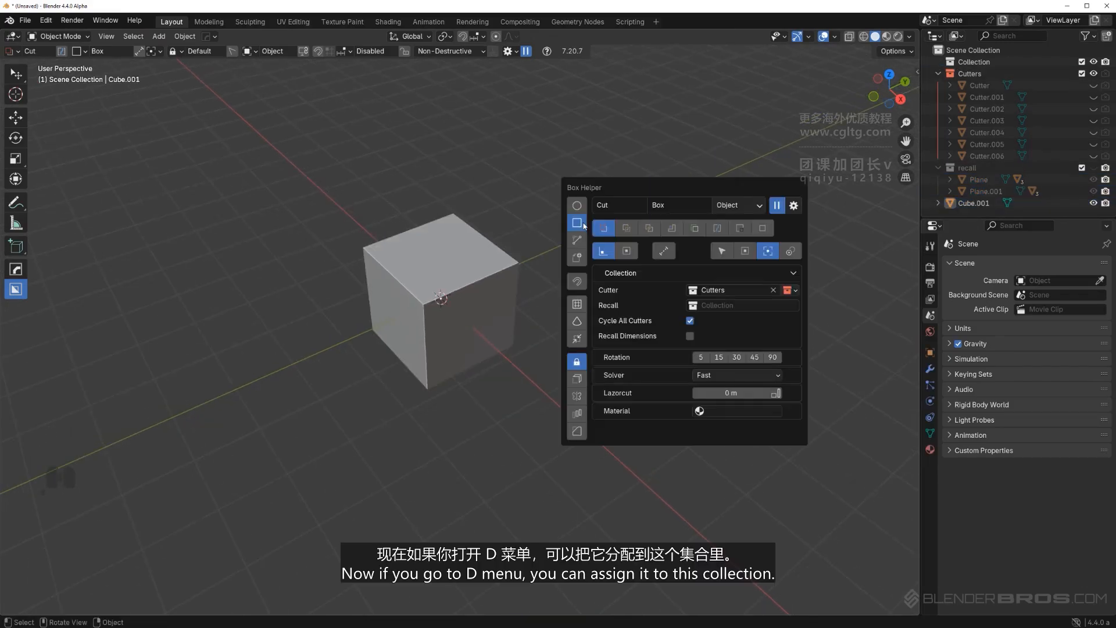
pyautogui.click(650, 152)
pyautogui.press('d')
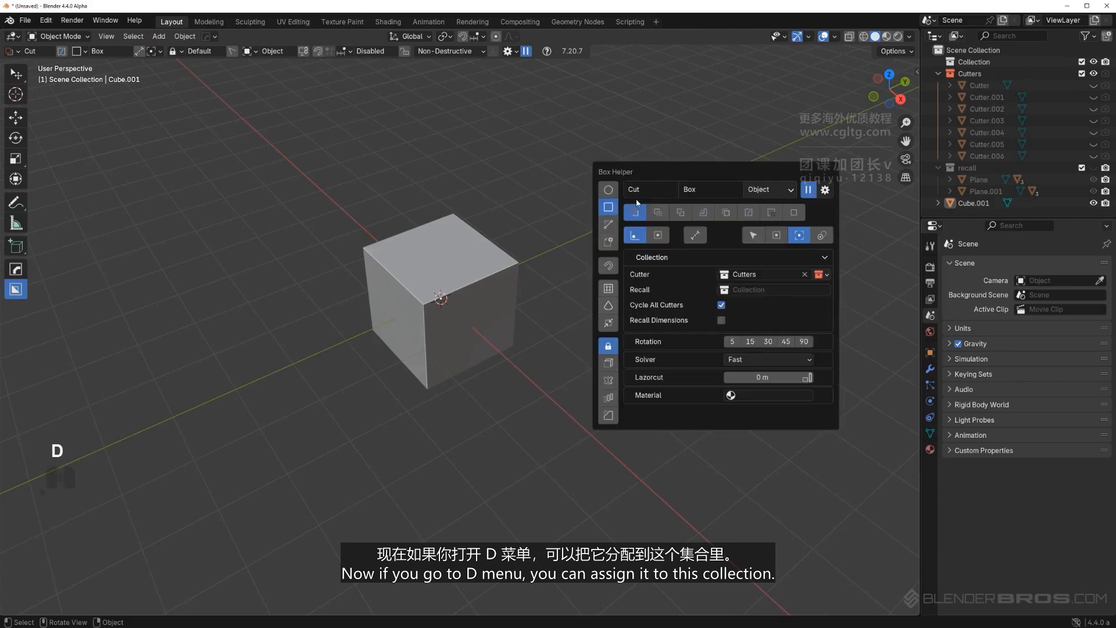
pyautogui.press('d')
pyautogui.click(686, 242)
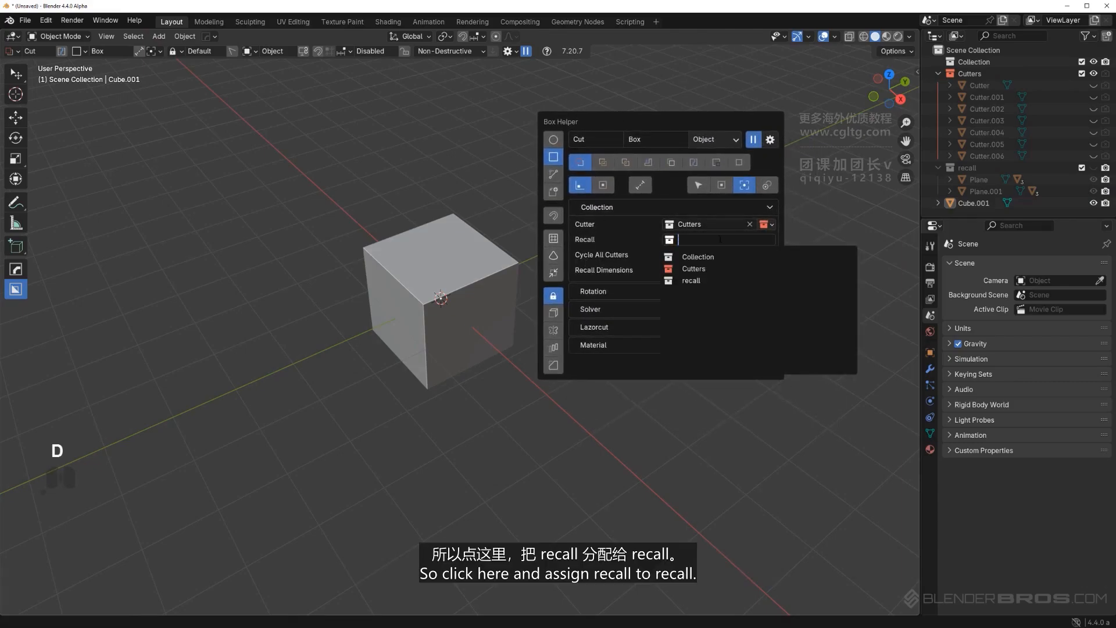
pyautogui.click(708, 281)
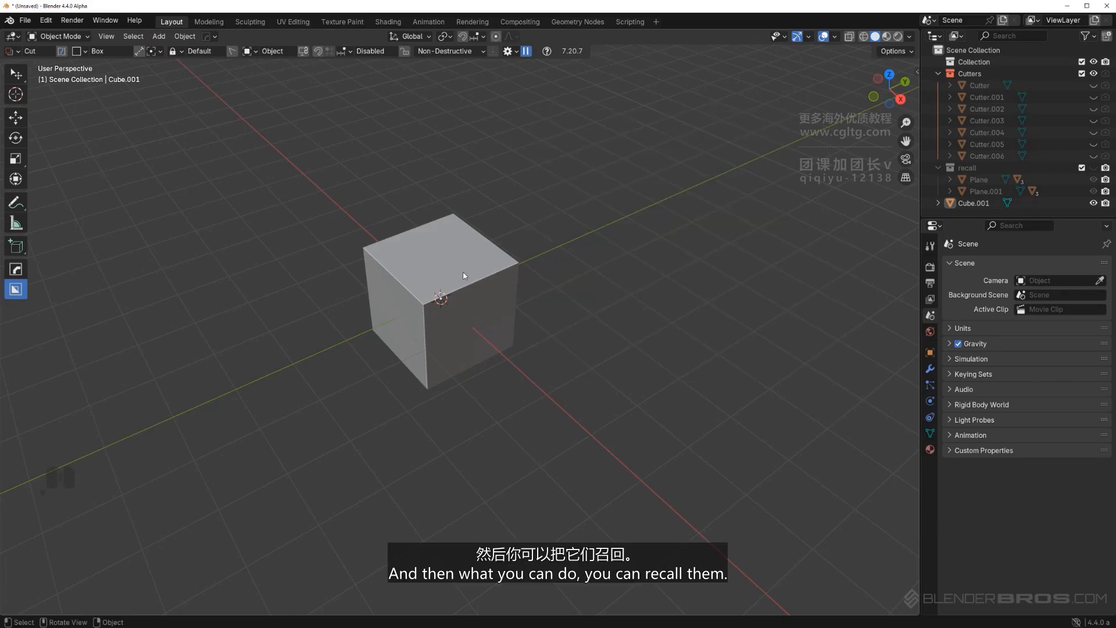
pyautogui.scroll(3, 463, 292)
pyautogui.keyDown('shift'); pyautogui.moveTo(464, 292); pyautogui.dragTo(521, 252, button='middle'); pyautogui.keyUp('shift')
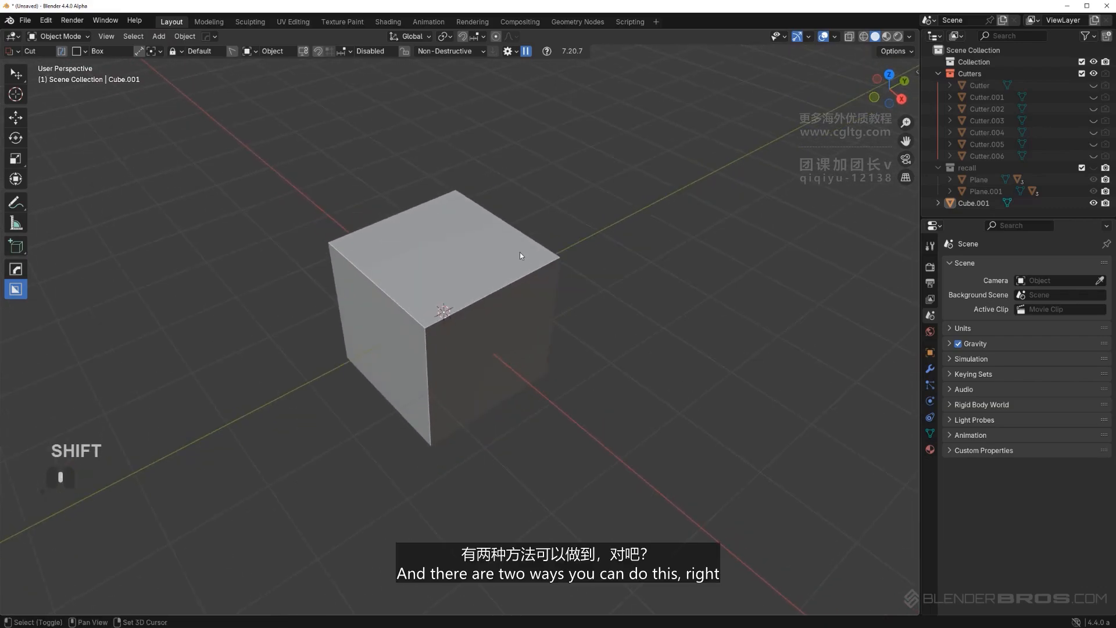
# Step: Try a box cut about 1.9 × 1.1 m on the cube's top face, switching through the recalled cutter shapes
pyautogui.click(476, 245)
pyautogui.moveTo(473, 223); pyautogui.dragTo(504, 340)
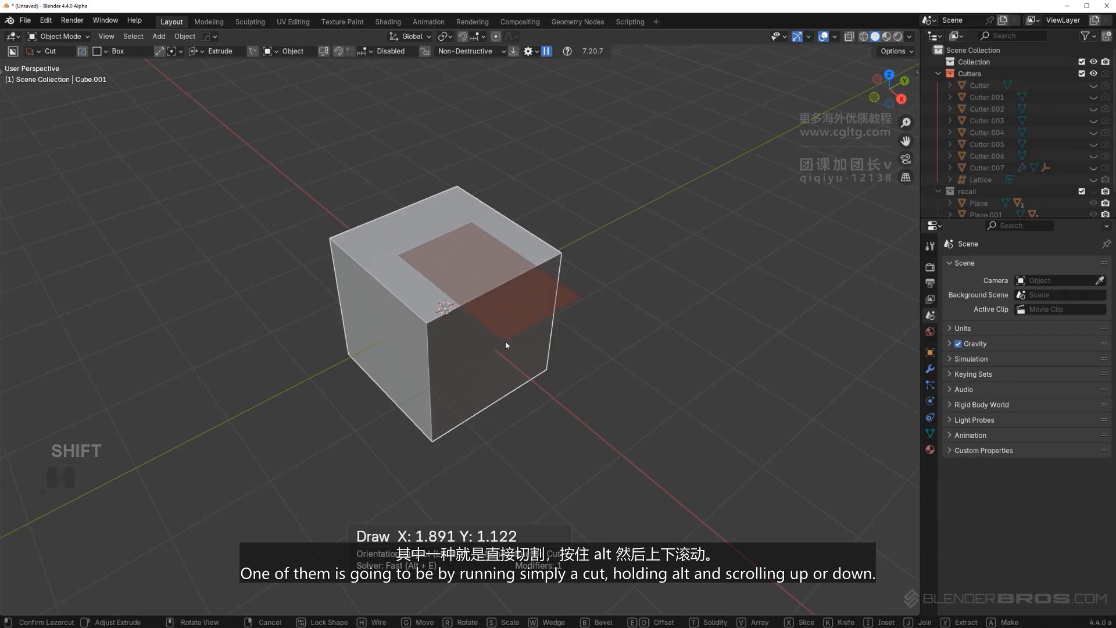
pyautogui.keyDown('alt'); pyautogui.scroll(-1, 504, 423); pyautogui.keyUp('alt')
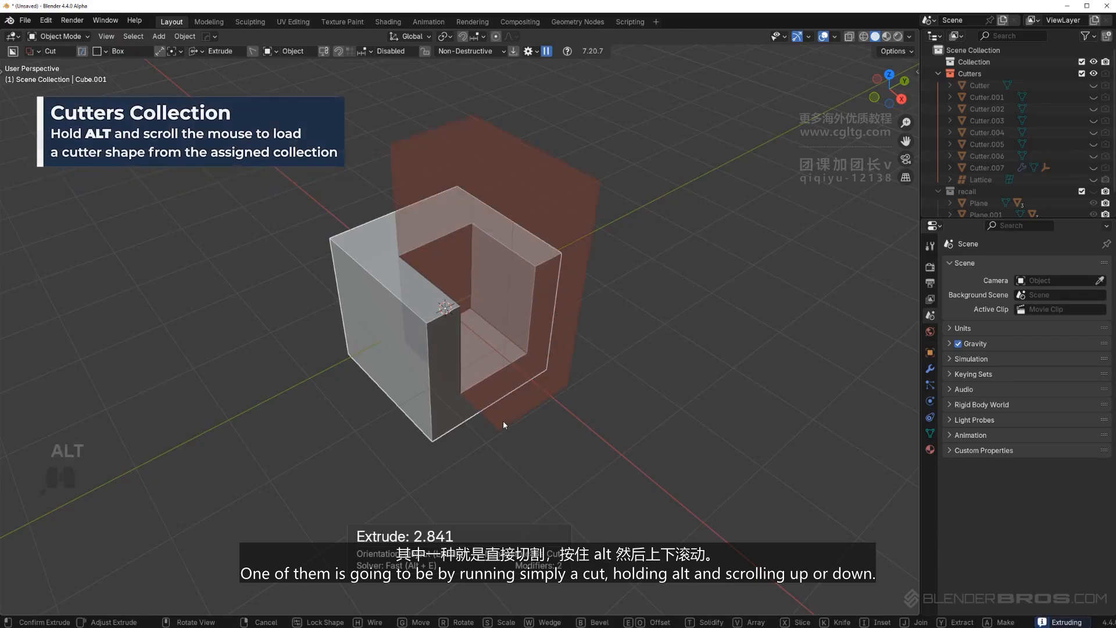
pyautogui.keyDown('alt'); pyautogui.scroll(-1, 503, 422); pyautogui.keyUp('alt')
pyautogui.keyDown('alt'); pyautogui.scroll(-1, 503, 423); pyautogui.keyUp('alt')
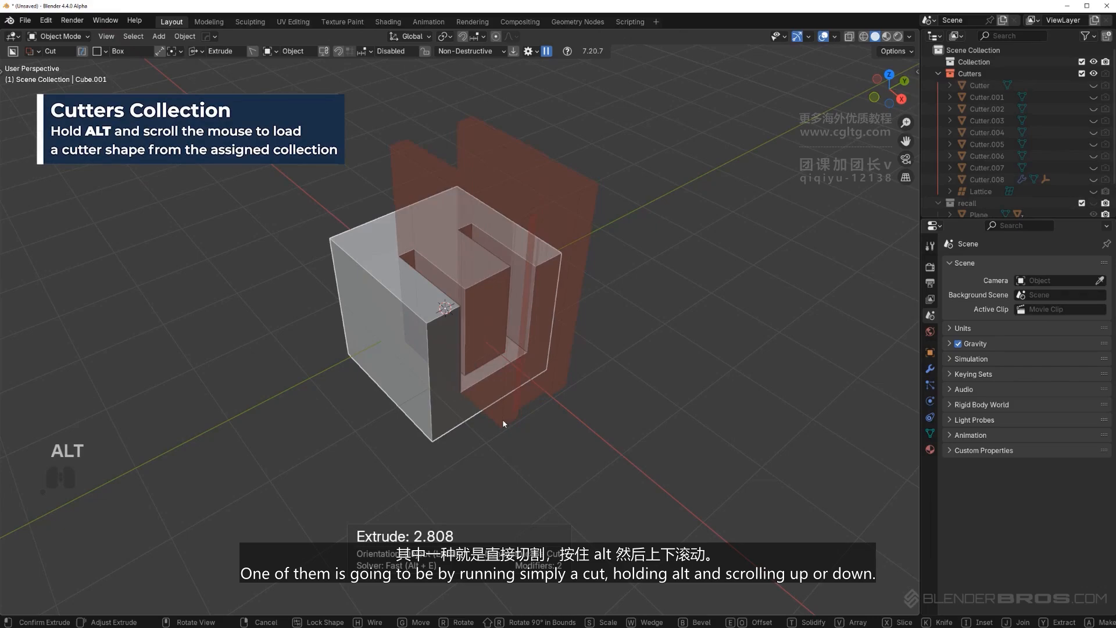
pyautogui.keyDown('alt'); pyautogui.scroll(1, 504, 423); pyautogui.keyUp('alt')
pyautogui.press('Escape')
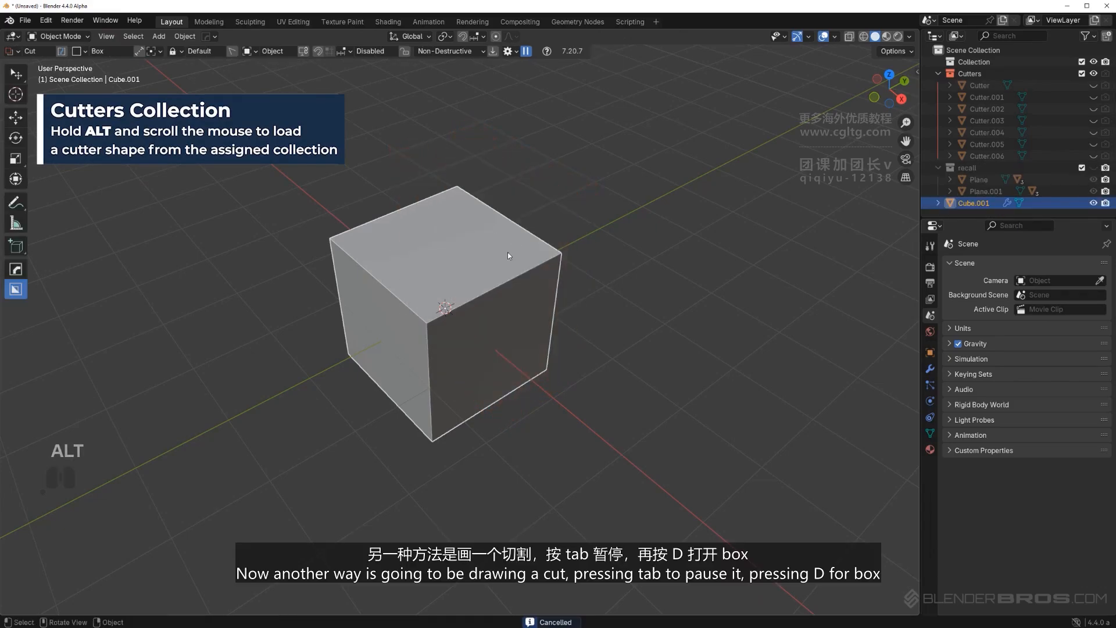
# Step: Draw a box cut about 1.8 × 1 × 1.2 m on the cube's top face, lock it, and open its Box Helper
pyautogui.moveTo(486, 210); pyautogui.dragTo(534, 316)
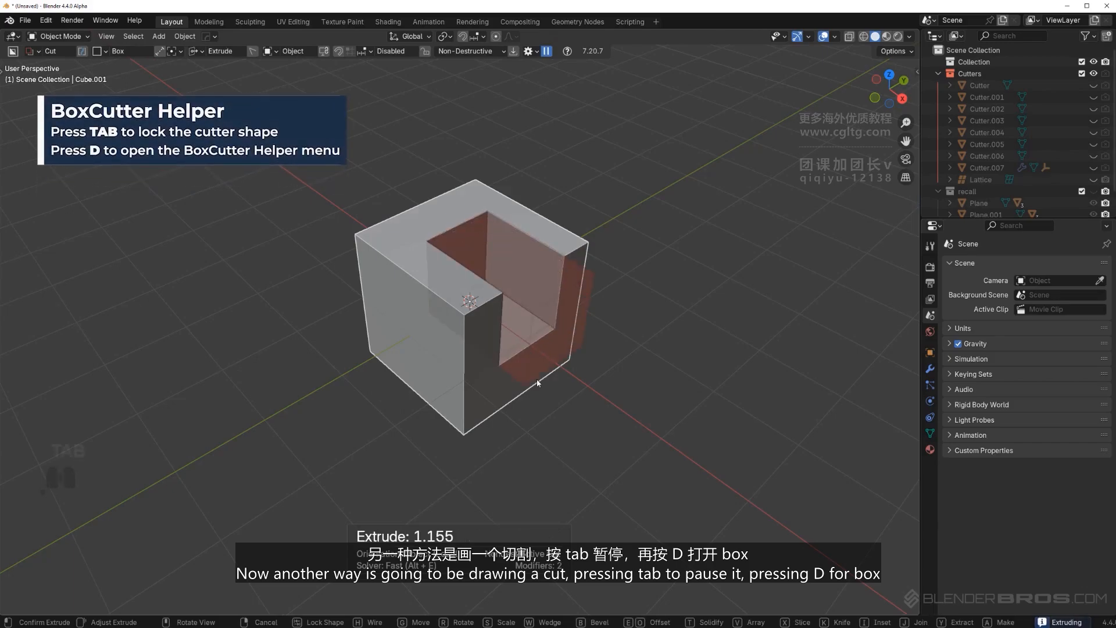
pyautogui.press('Tab')
pyautogui.press('d')
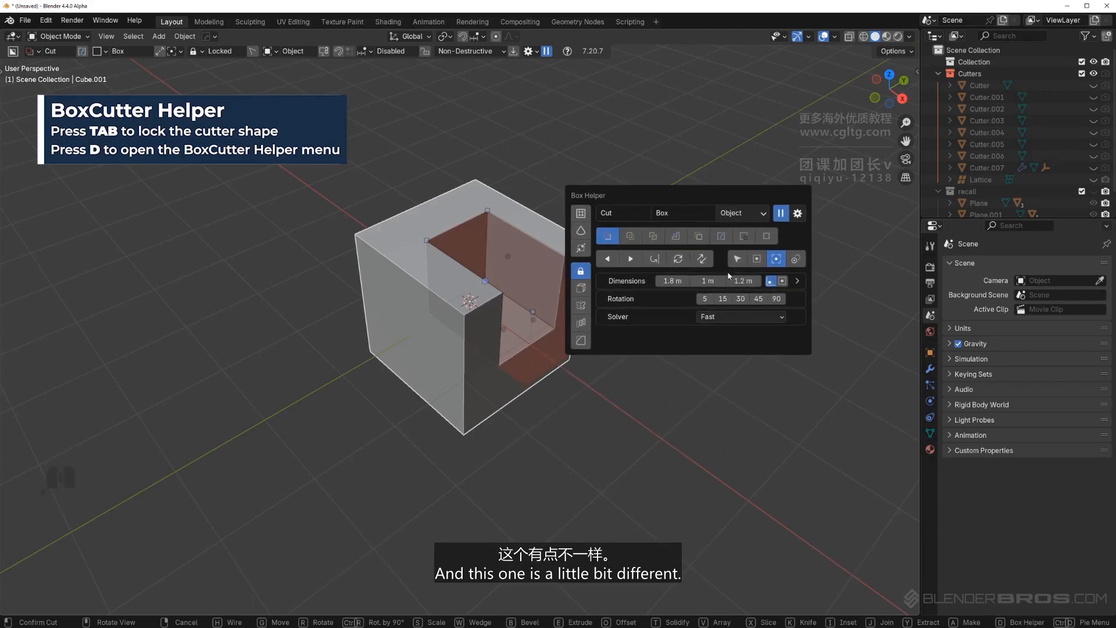
pyautogui.moveTo(697, 194); pyautogui.dragTo(716, 173)
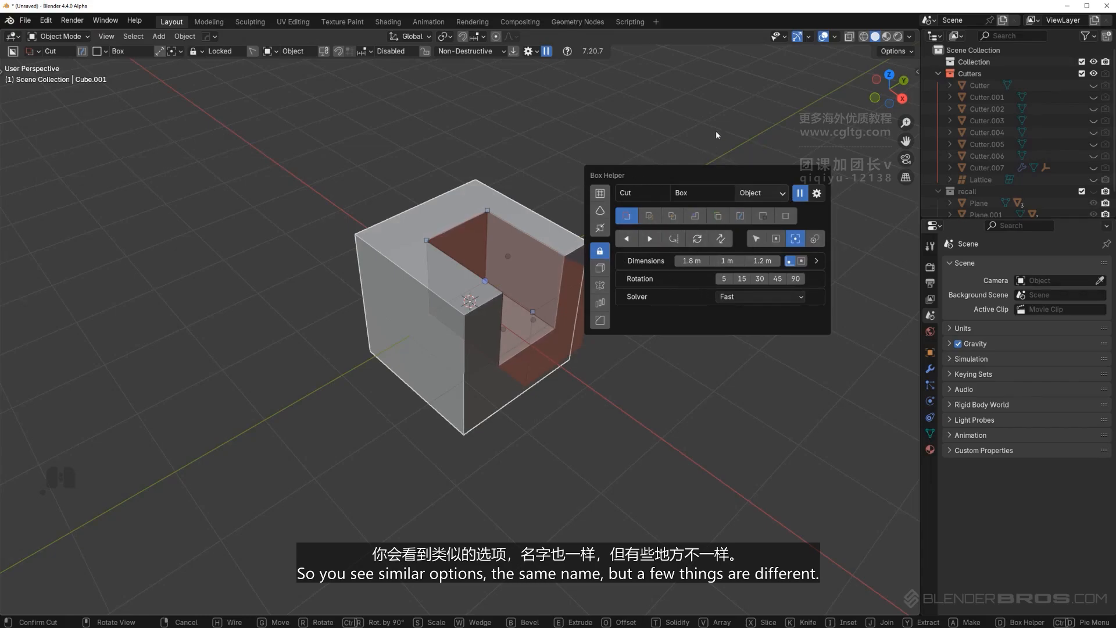
pyautogui.moveTo(699, 171); pyautogui.dragTo(717, 136)
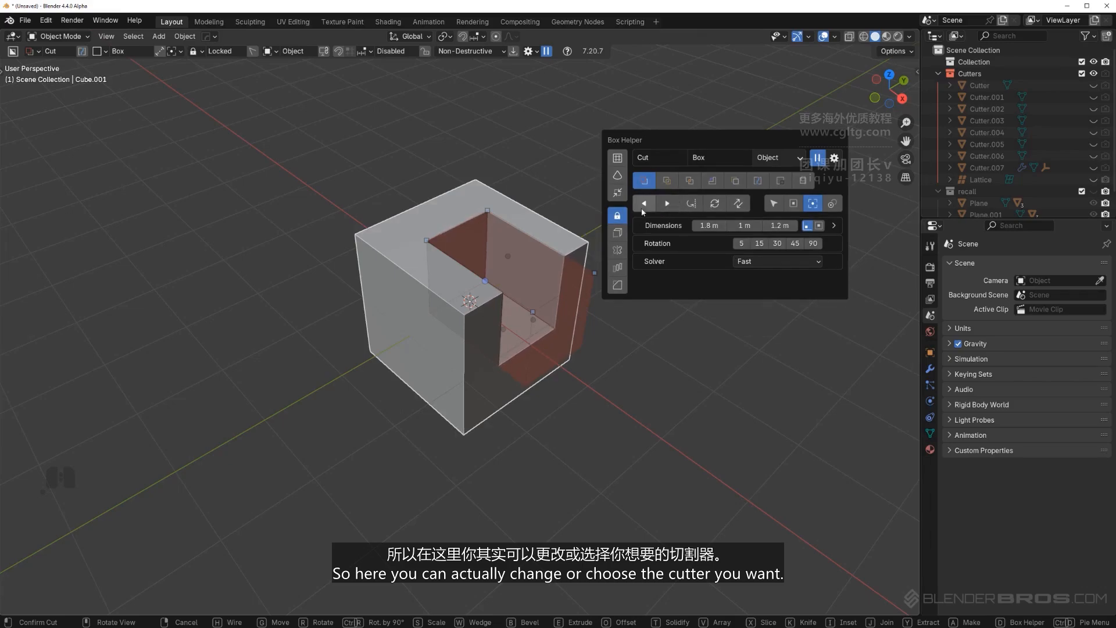
# Step: Cycle the locked cutter through the available shapes to a notched custom profile
pyautogui.click(672, 202)
pyautogui.click(671, 202)
pyautogui.click(671, 202)
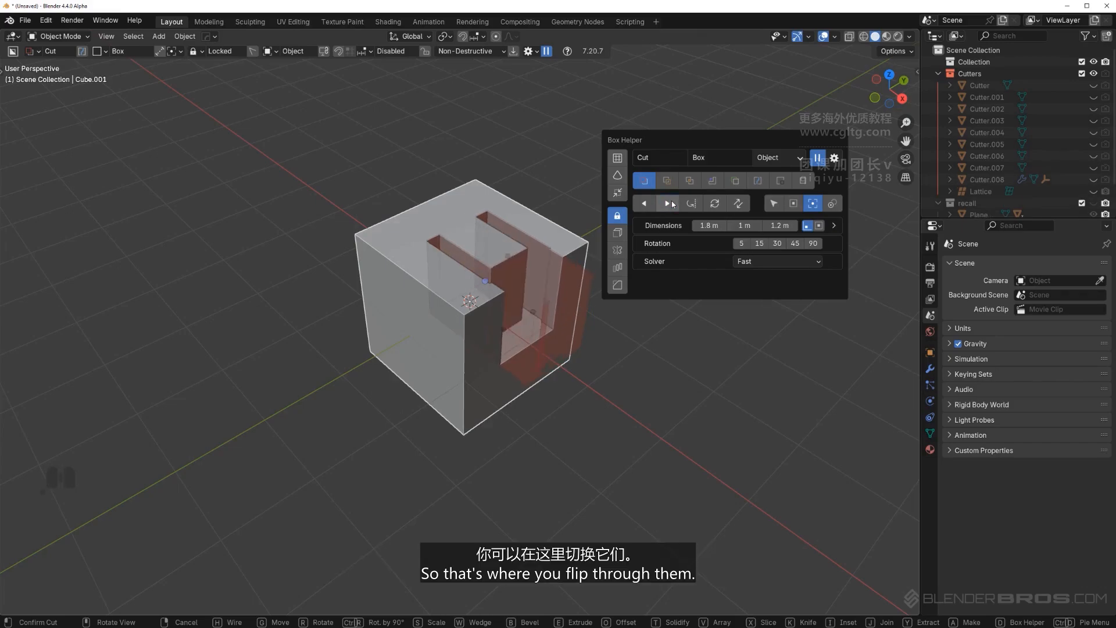
pyautogui.click(671, 201)
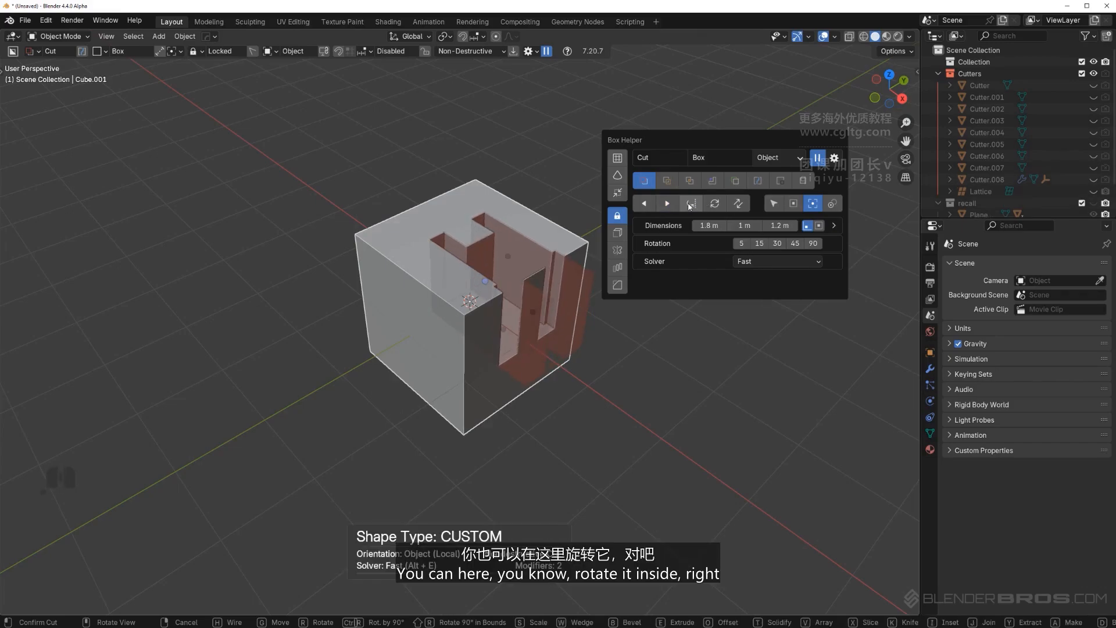
# Step: Rotate the notched cutter within its bounds and around the drawn shape, and apply the cut to the cube
pyautogui.click(690, 204)
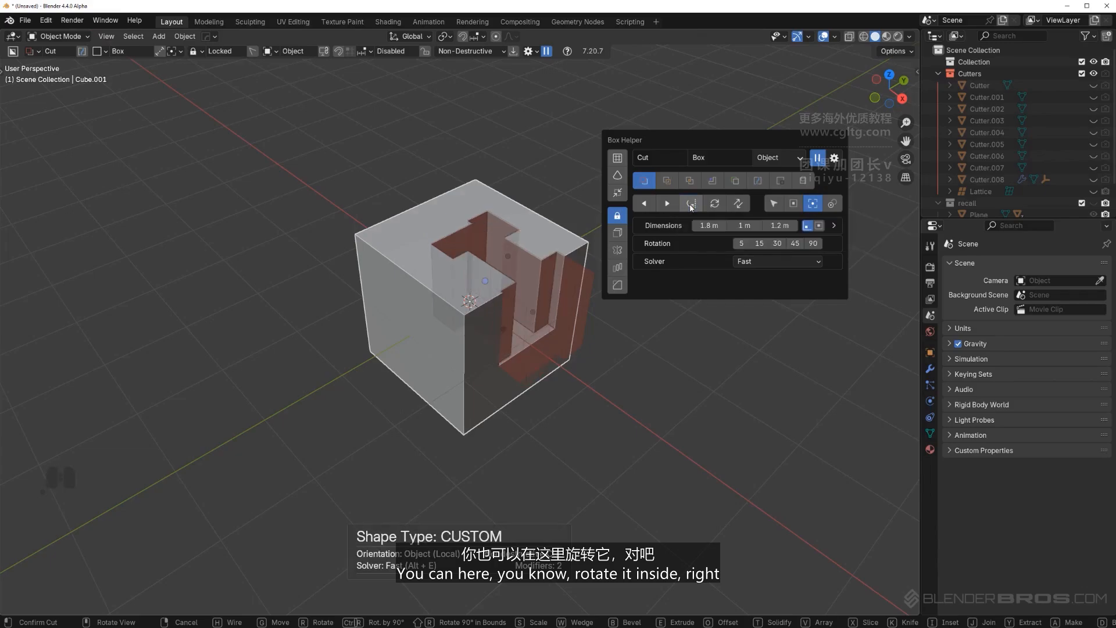
pyautogui.click(716, 204)
pyautogui.click(716, 205)
pyautogui.click(716, 205)
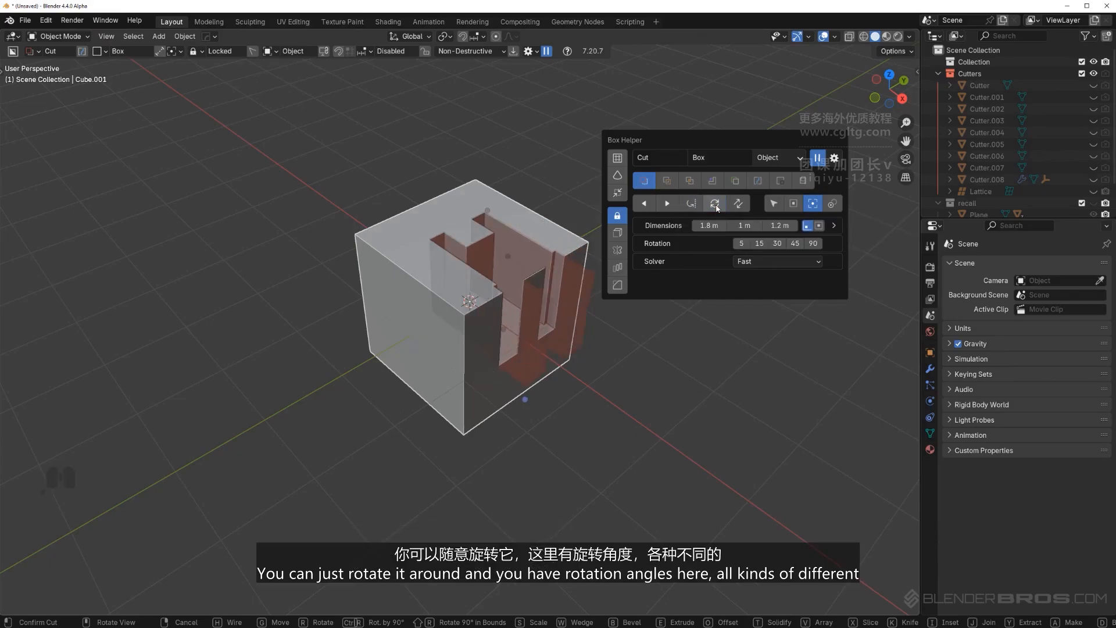
pyautogui.click(715, 205)
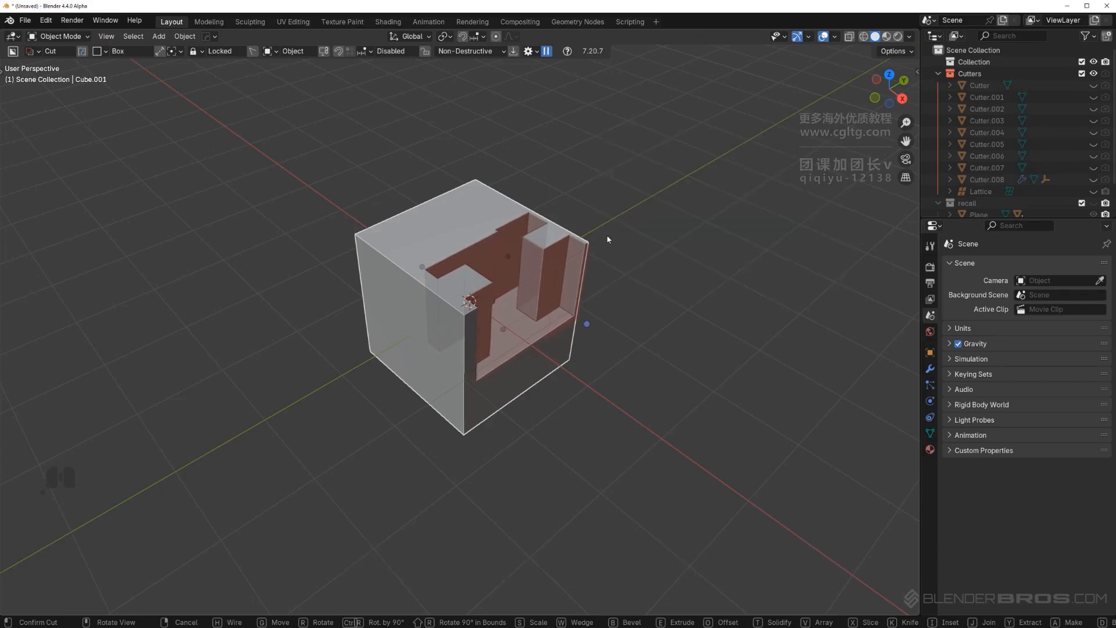
pyautogui.press('d')
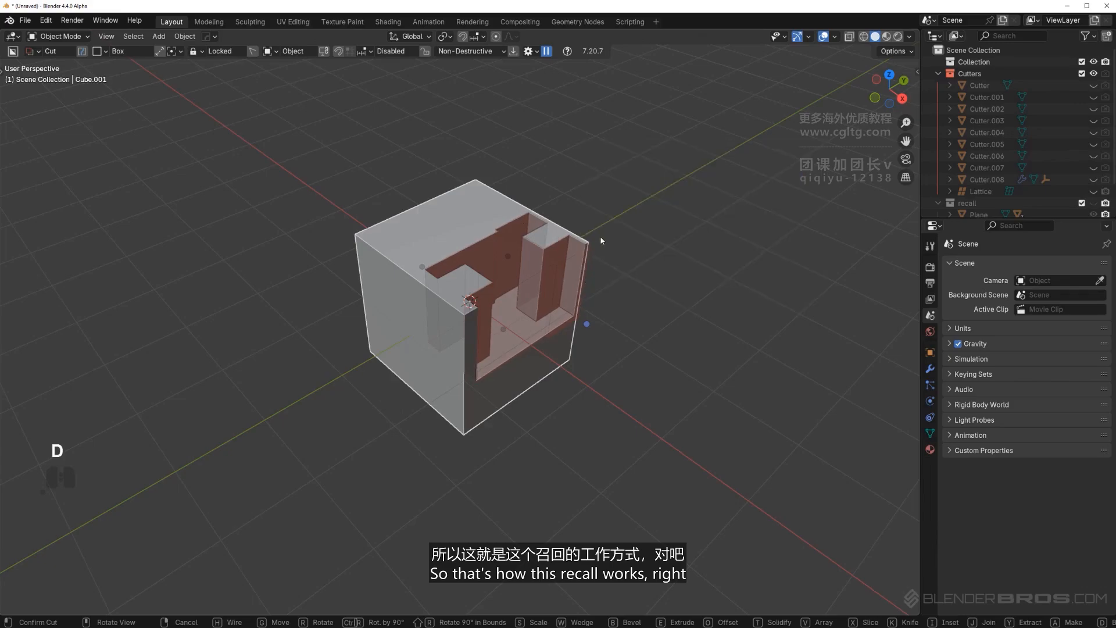
pyautogui.click(605, 236)
# Step: Enable Recall Dimensions in the Box Helper and try drawing a test box about 1.6 × 0.8 m on the cube
pyautogui.press('d')
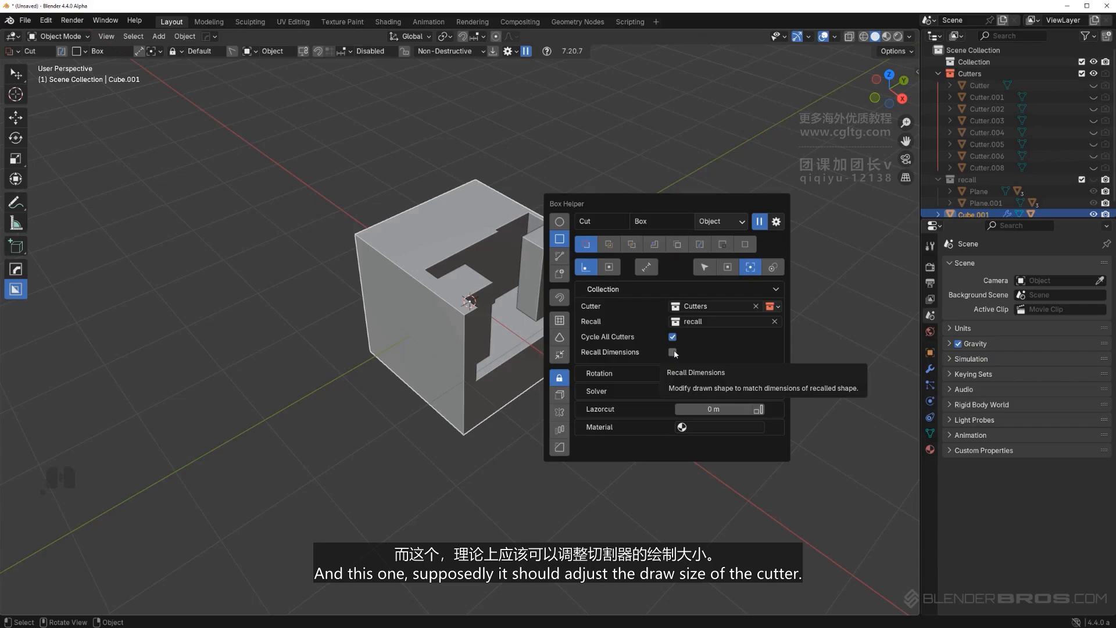
pyautogui.moveTo(454, 215); pyautogui.dragTo(498, 306)
pyautogui.rightClick(499, 306)
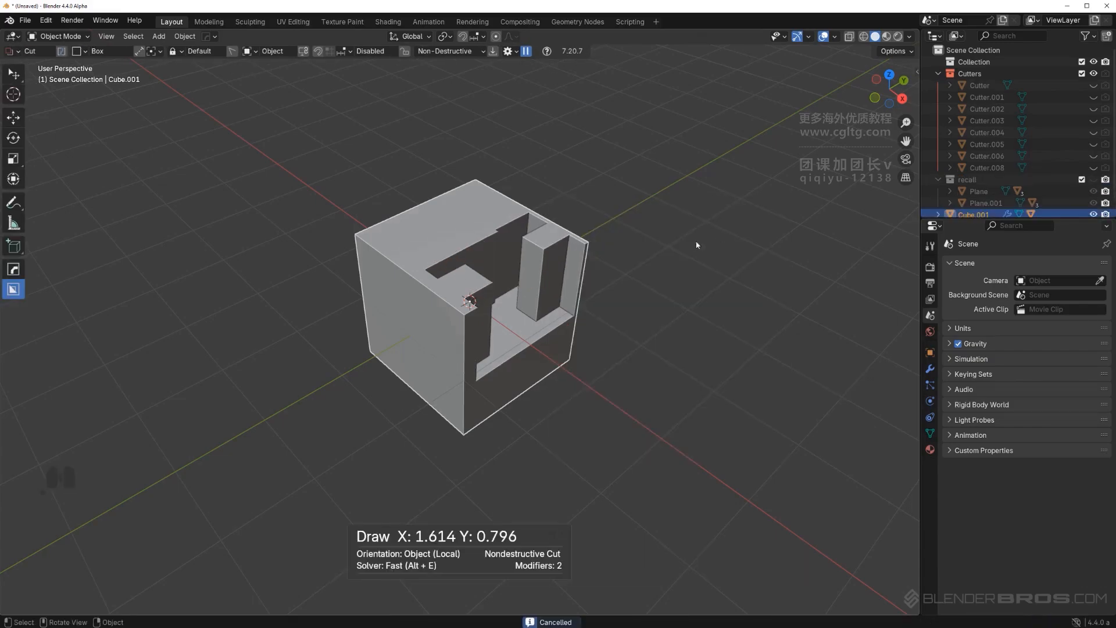
pyautogui.press('d')
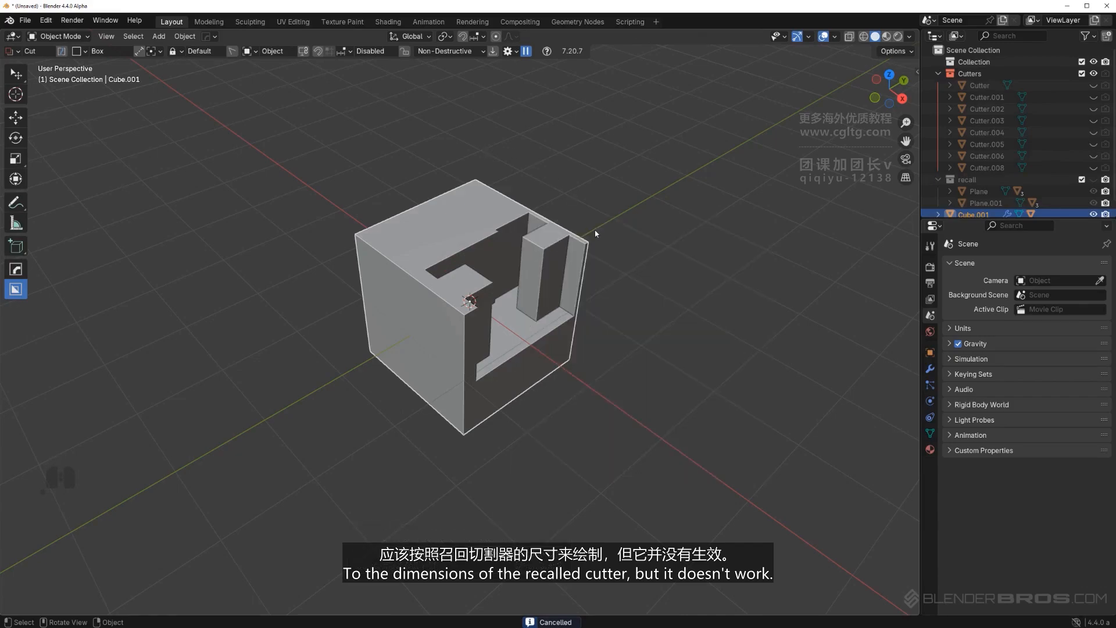
# Step: Add a new cube and move it along the Y axis, clear of the cut cube
pyautogui.scroll(-2, 488, 269)
pyautogui.keyDown('shift'); pyautogui.moveTo(595, 233); pyautogui.dragTo(410, 350, button='middle'); pyautogui.keyUp('shift')
pyautogui.hotkey('shift', 'a')
pyautogui.moveTo(493, 264)
pyautogui.click(552, 293)
pyautogui.scroll(3, 533, 290)
pyautogui.press('g')
pyautogui.press('y')
pyautogui.click(739, 195)
pyautogui.keyDown('shift'); pyautogui.moveTo(738, 195); pyautogui.dragTo(480, 343, button='middle'); pyautogui.keyUp('shift')
pyautogui.scroll(2, 533, 290)
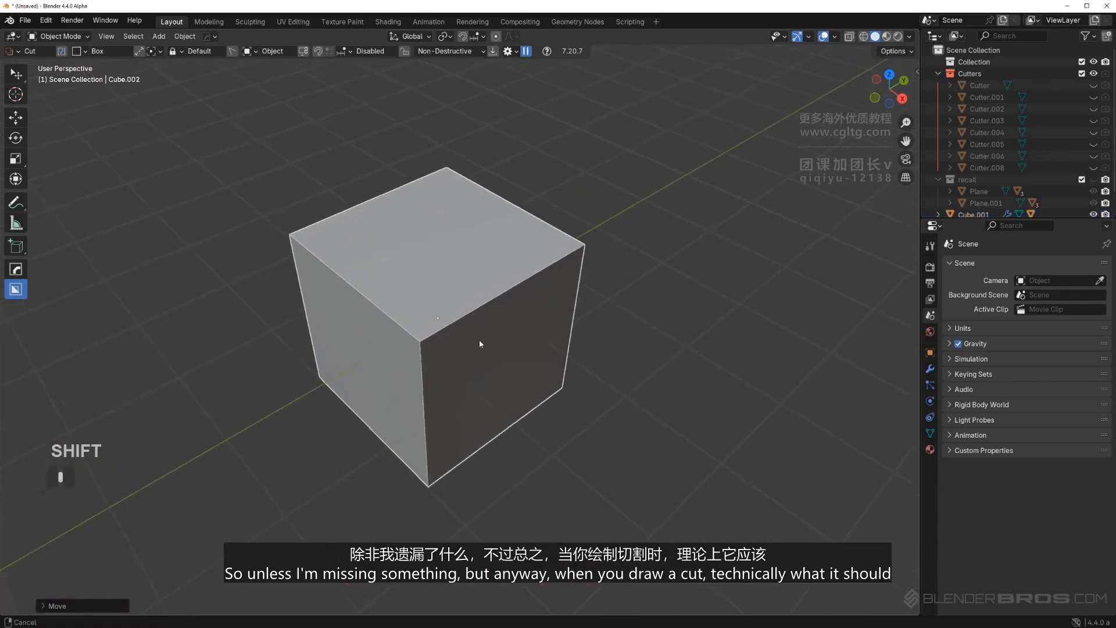
pyautogui.scroll(-1, 479, 342)
pyautogui.scroll(2, 477, 299)
pyautogui.keyDown('shift'); pyautogui.moveTo(476, 297); pyautogui.dragTo(480, 312, button='middle'); pyautogui.keyUp('shift')
pyautogui.scroll(-1, 483, 308)
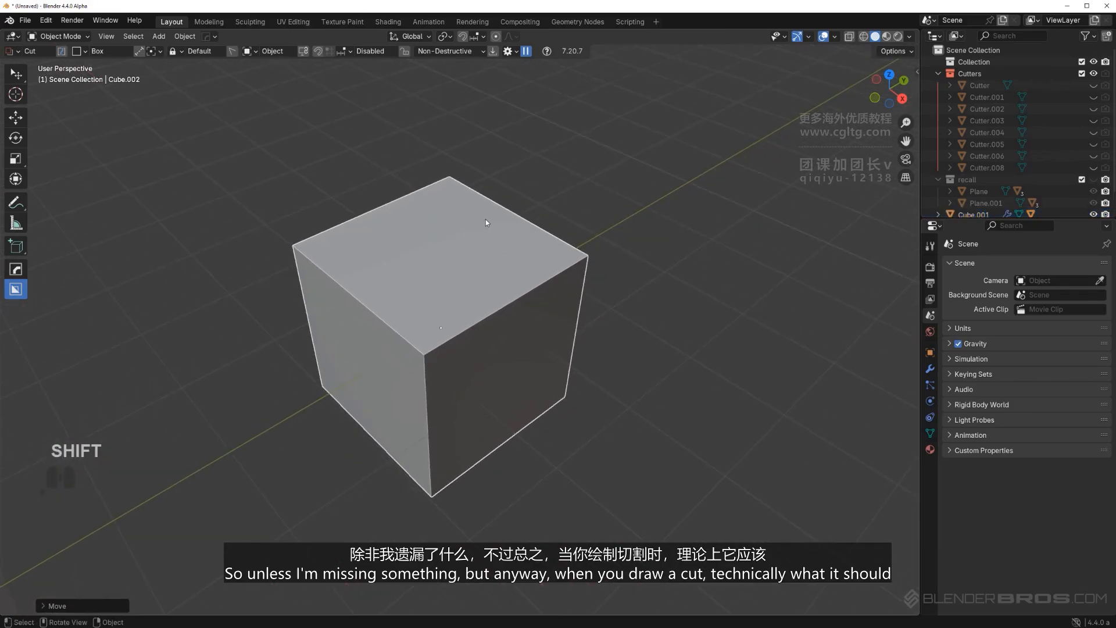
# Step: Try a box cut about 0.66 m deep on the new cube's top face, switching through the recalled shapes to test Recall Dimensions
pyautogui.moveTo(486, 221); pyautogui.dragTo(431, 316)
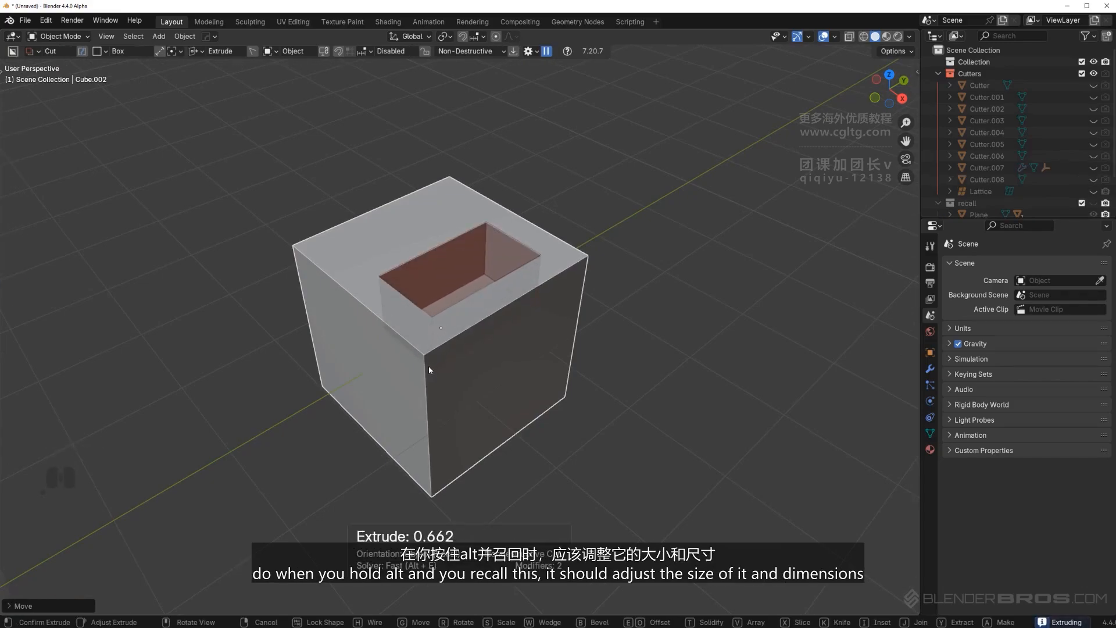
pyautogui.keyDown('alt'); pyautogui.scroll(-1, 428, 367); pyautogui.keyUp('alt')
pyautogui.keyDown('alt'); pyautogui.scroll(-1, 428, 368); pyautogui.keyUp('alt')
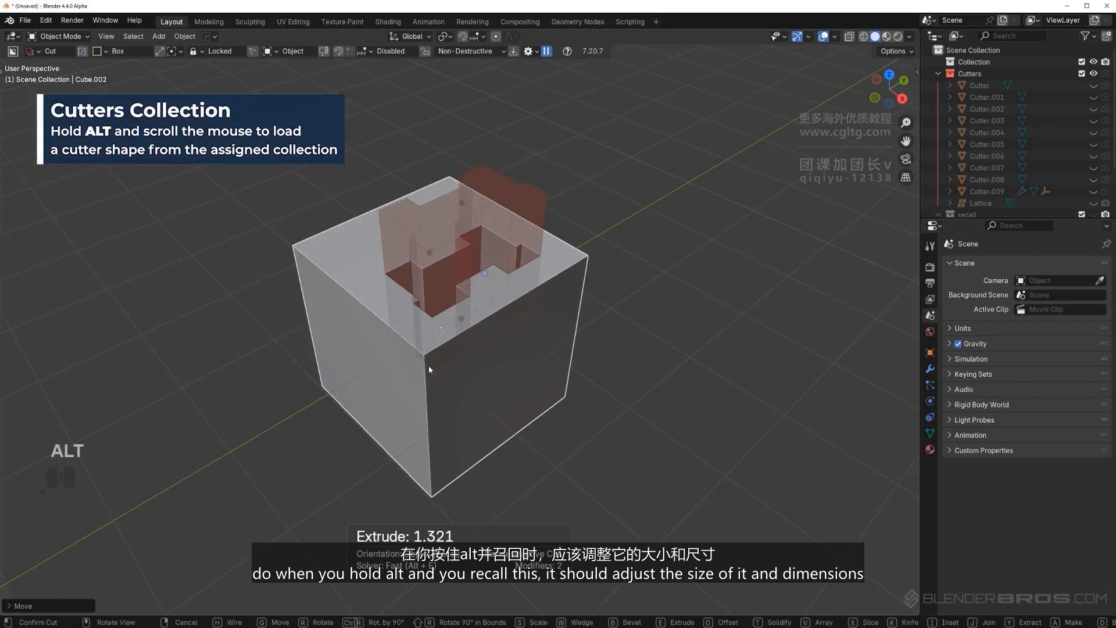
pyautogui.keyDown('alt'); pyautogui.scroll(-1, 428, 366); pyautogui.keyUp('alt')
pyautogui.keyDown('alt'); pyautogui.scroll(1, 428, 363); pyautogui.keyUp('alt')
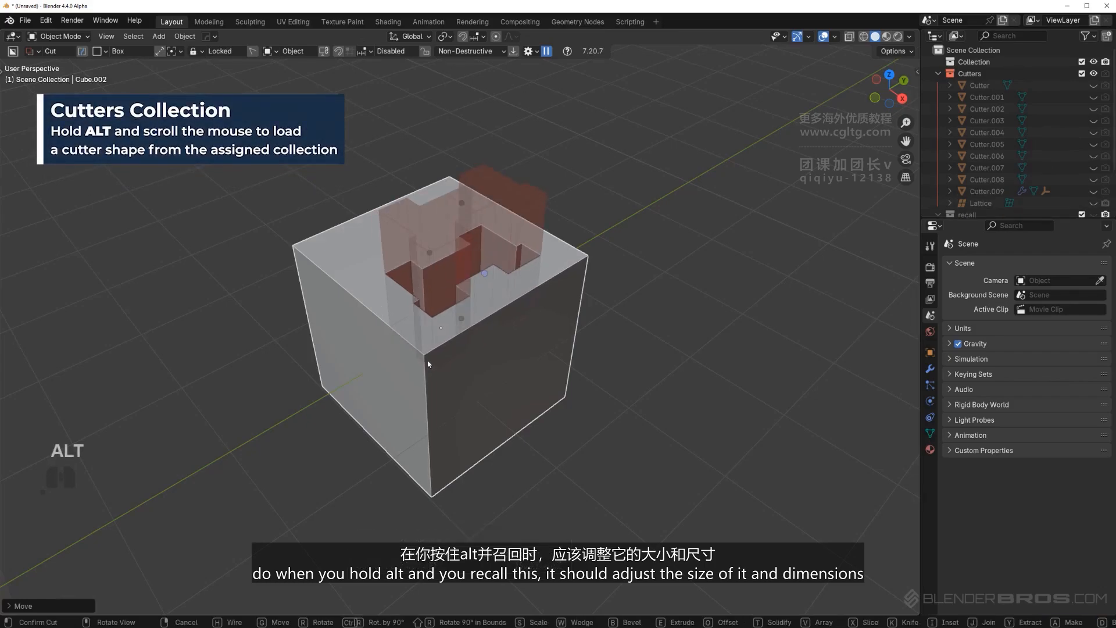
pyautogui.keyDown('alt'); pyautogui.scroll(-1, 428, 363); pyautogui.keyUp('alt')
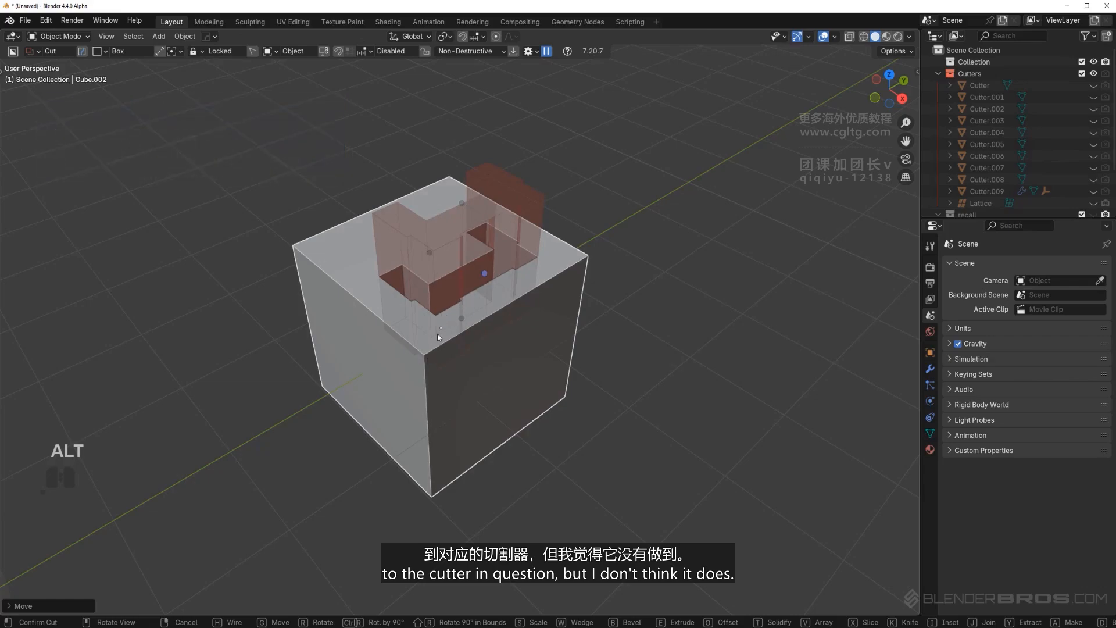
pyautogui.moveTo(438, 334)
pyautogui.mouseDown(button='middle')
pyautogui.moveTo(558, 311)
pyautogui.moveTo(609, 323)
pyautogui.moveTo(523, 262)
pyautogui.mouseUp(button='middle')
pyautogui.hotkey('ctrl', 'z')
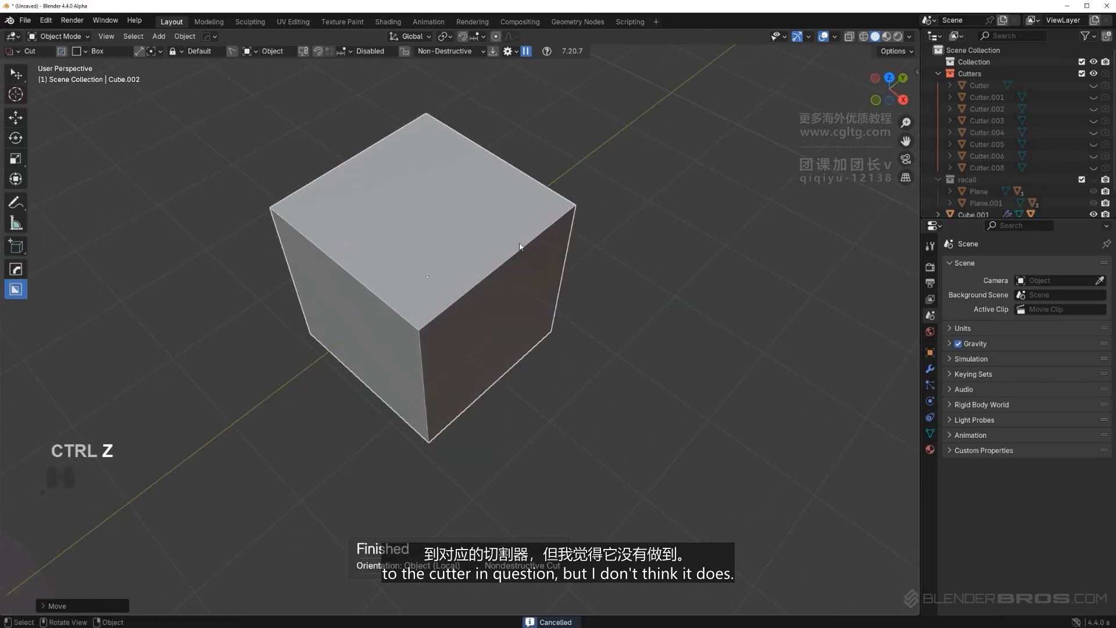
# Step: Try two shallow box cuts, about 0.19 m and 0.08 m deep, on the new cube's top face with recalled shapes
pyautogui.moveTo(480, 187)
pyautogui.mouseDown()
pyautogui.moveTo(480, 210)
pyautogui.moveTo(437, 280)
pyautogui.mouseUp()
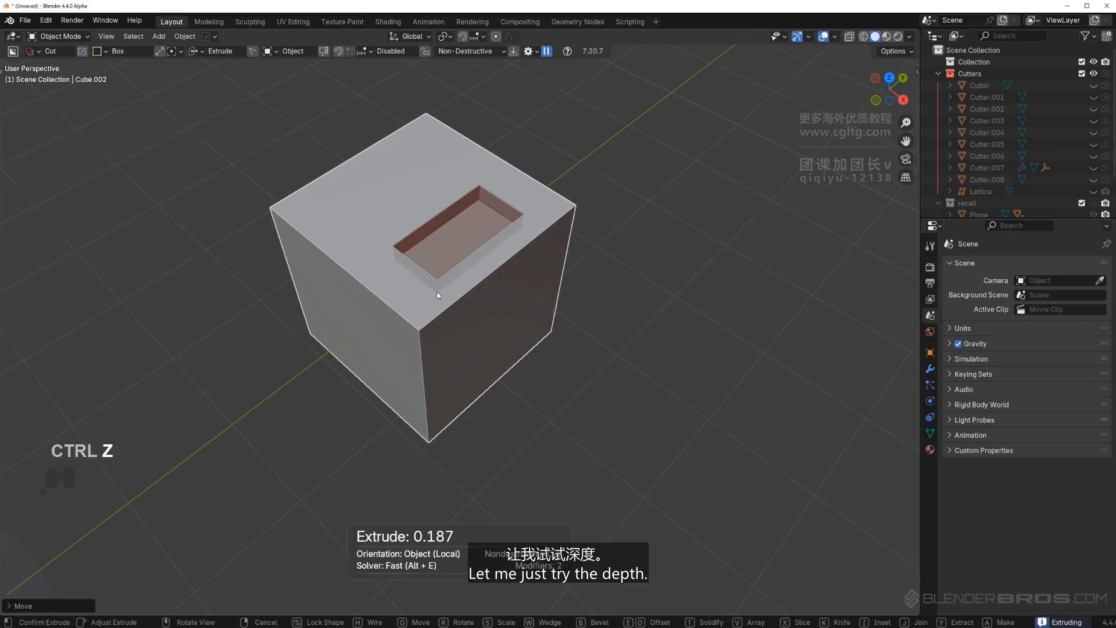
pyautogui.keyDown('alt'); pyautogui.scroll(-1, 437, 294); pyautogui.keyUp('alt')
pyautogui.rightClick(437, 292)
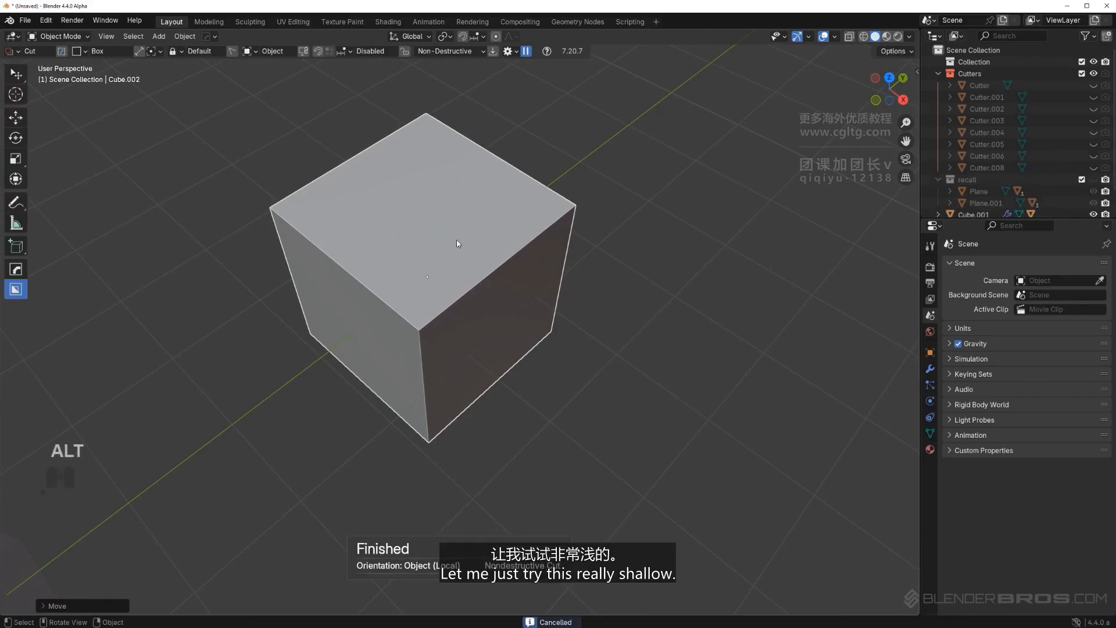
pyautogui.moveTo(480, 193); pyautogui.dragTo(431, 270)
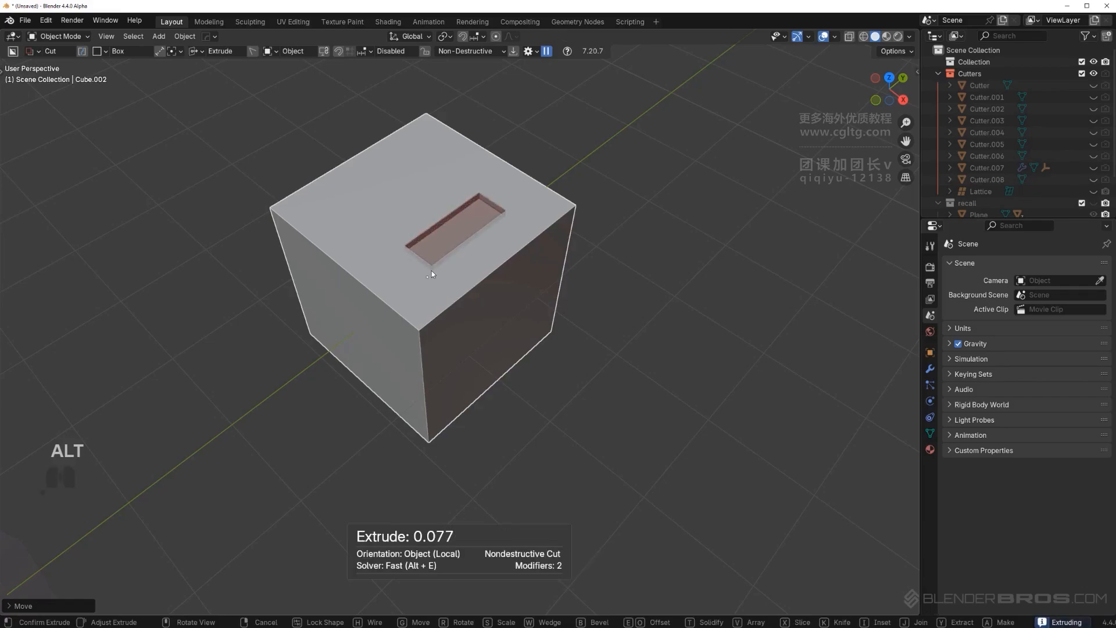
pyautogui.keyDown('alt'); pyautogui.scroll(-1, 432, 270); pyautogui.keyUp('alt')
pyautogui.keyDown('alt'); pyautogui.scroll(-1, 431, 270); pyautogui.keyUp('alt')
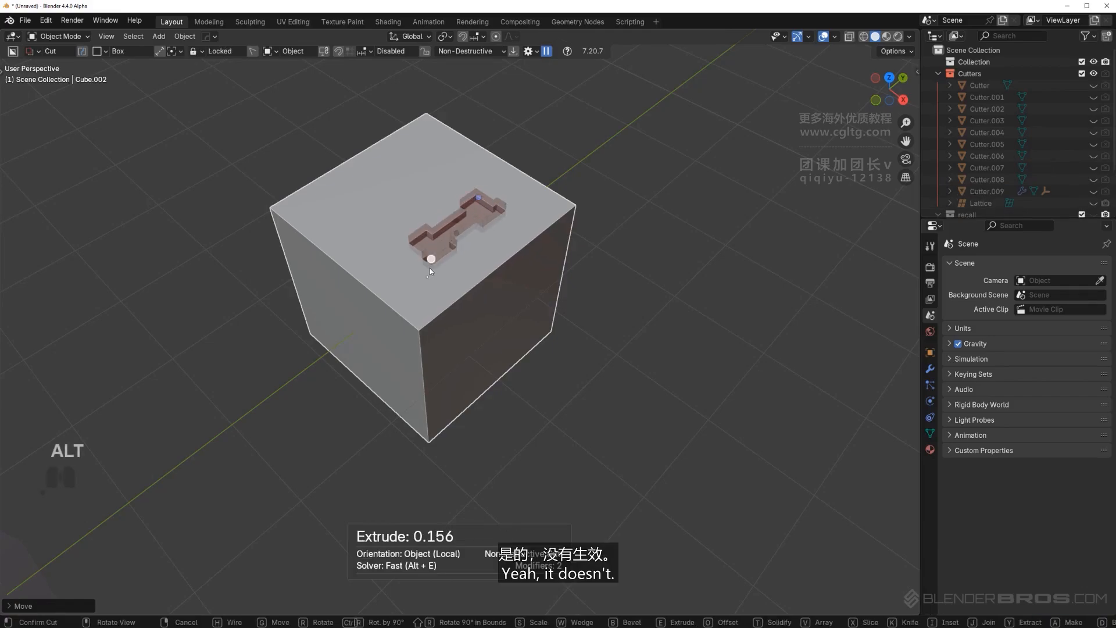
pyautogui.click(465, 270)
# Step: Draw and lock a box cut about 0.47 × 1.1 × 0.22 m on the new cube's top and switch it to a notched custom shape
pyautogui.moveTo(470, 182)
pyautogui.mouseDown()
pyautogui.moveTo(438, 268)
pyautogui.moveTo(425, 267)
pyautogui.mouseUp()
pyautogui.press('Tab')
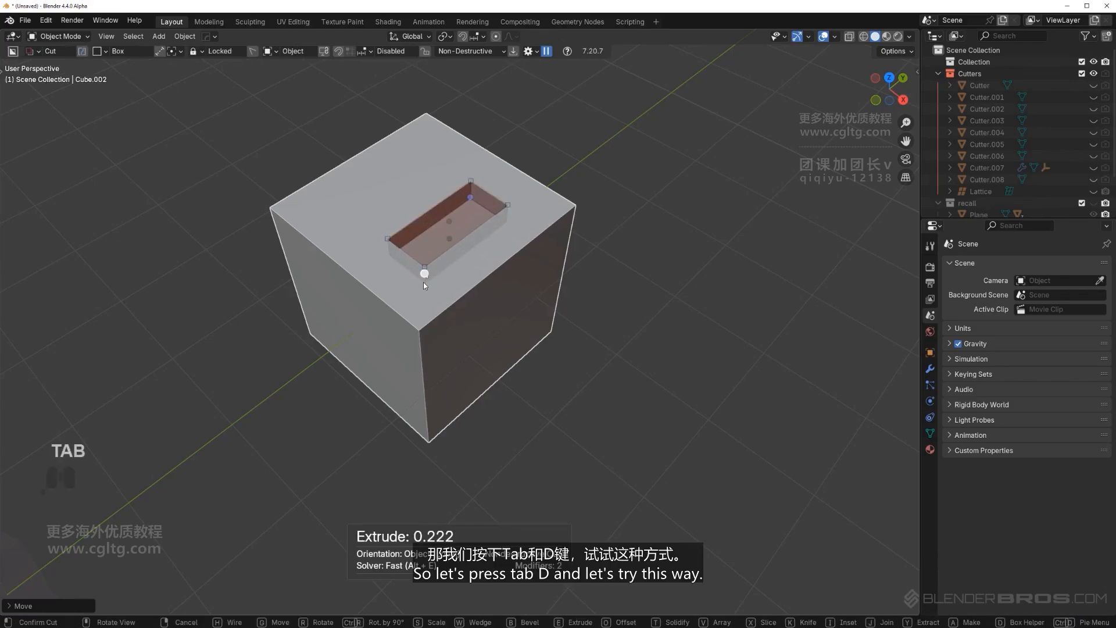
pyautogui.press('d')
pyautogui.click(467, 270)
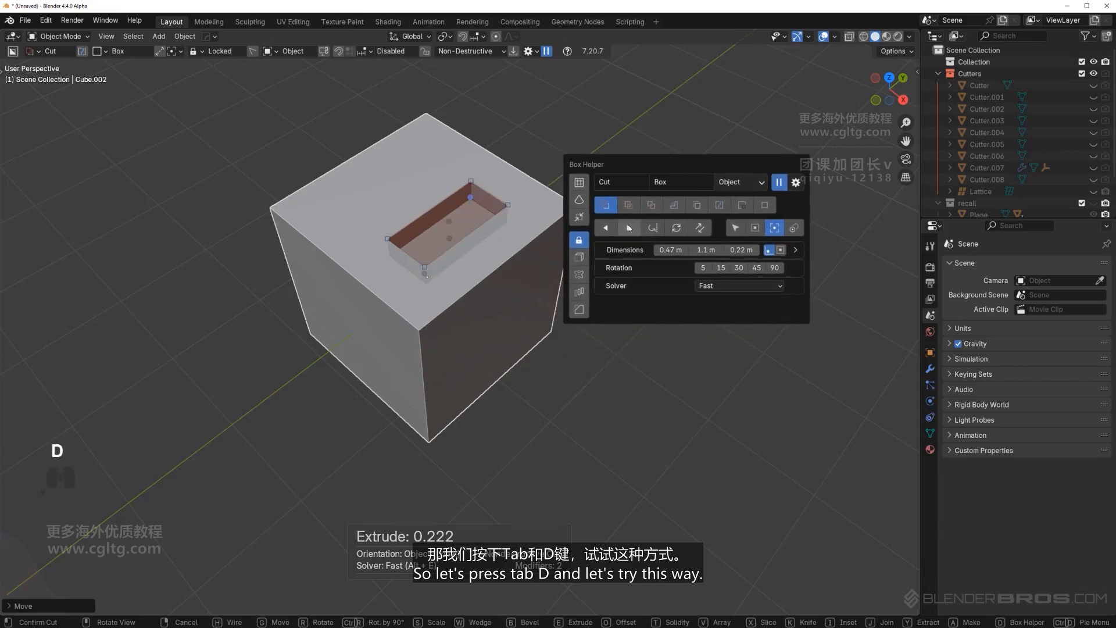
pyautogui.click(629, 228)
pyautogui.click(628, 228)
pyautogui.click(628, 228)
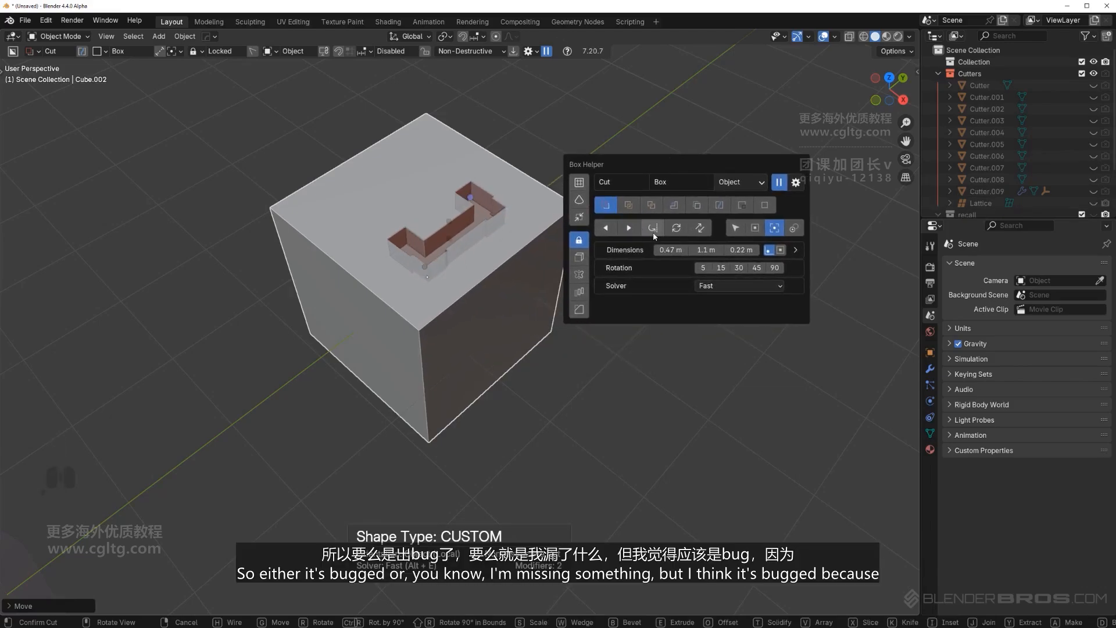
# Step: Rotate the custom shape inside its bounds and apply the cut to the new cube
pyautogui.click(653, 230)
pyautogui.click(654, 229)
pyautogui.click(653, 229)
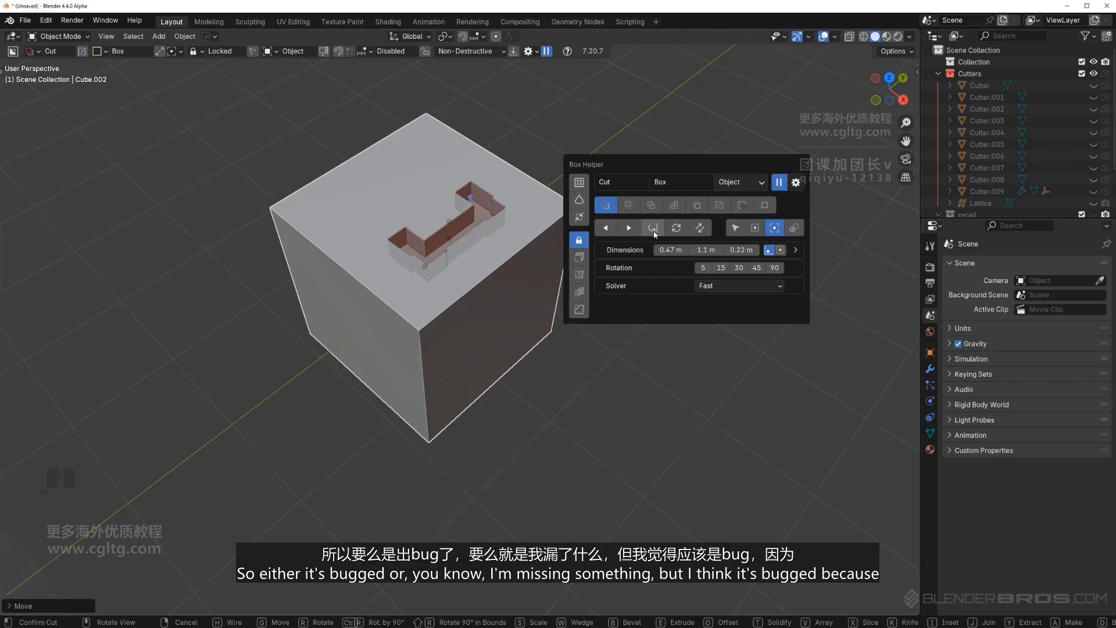
pyautogui.click(517, 224)
# Step: Disable Recall Dimensions in the Box Helper and open the Cutters collection's colour options
pyautogui.press('d')
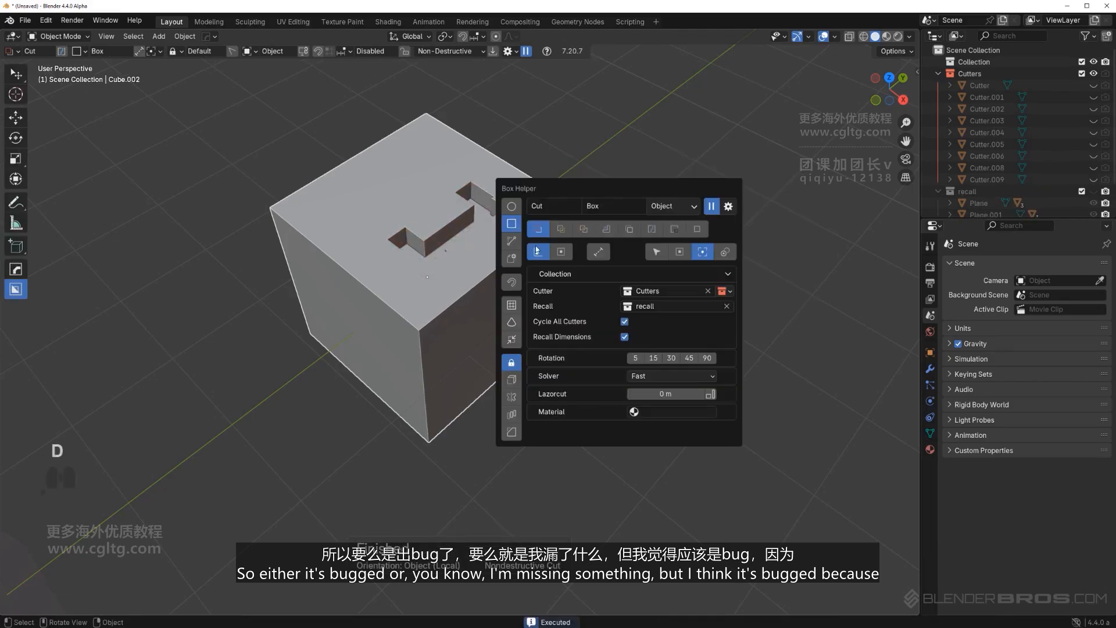
pyautogui.click(624, 337)
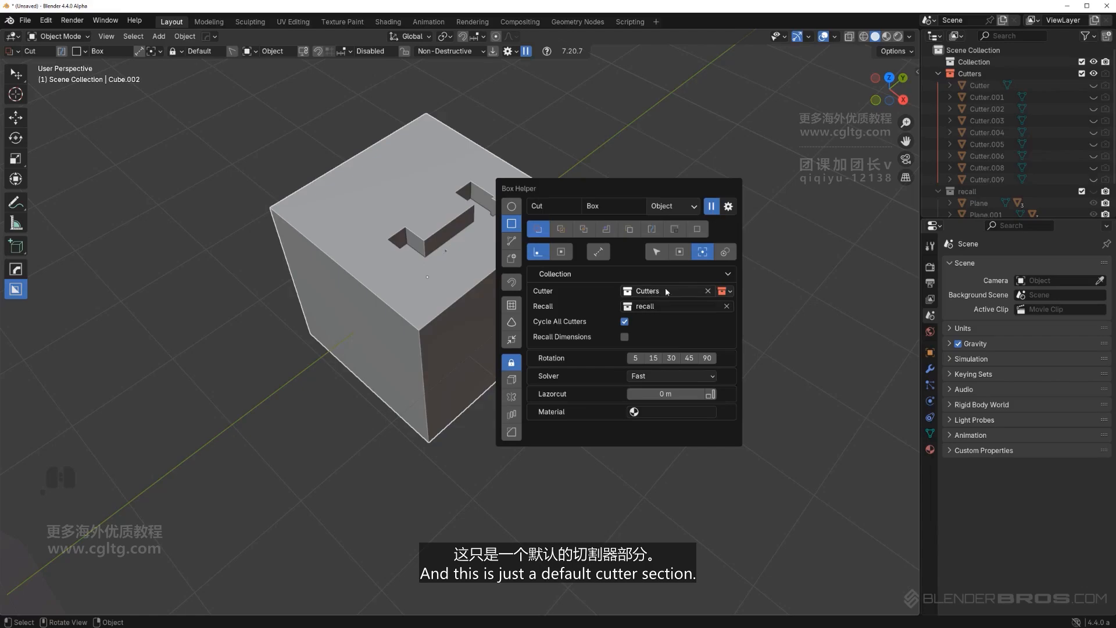
pyautogui.click(727, 291)
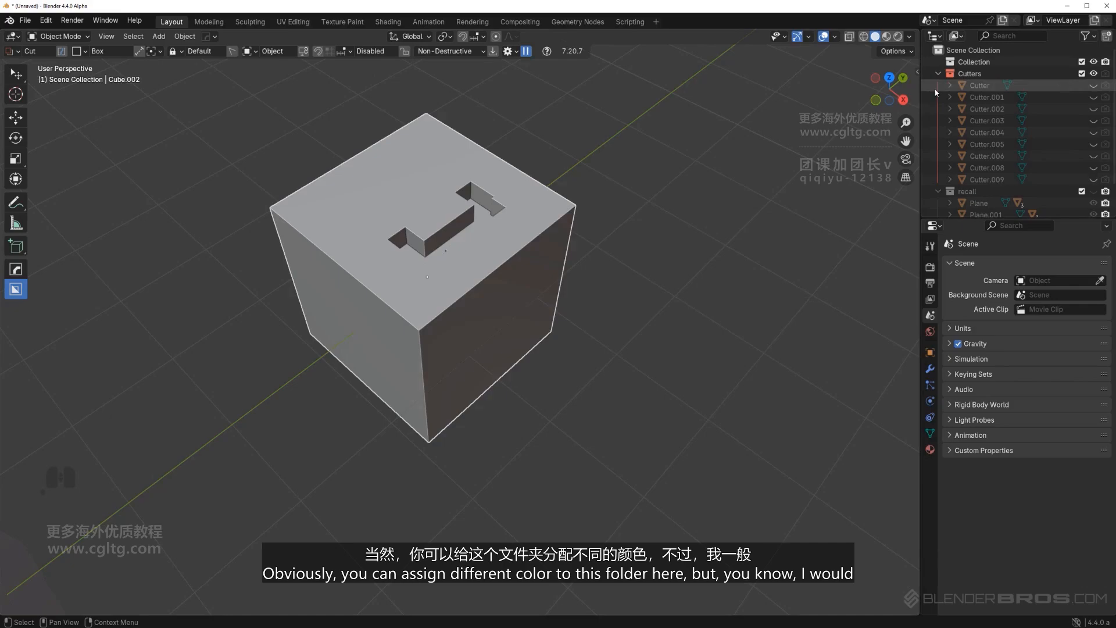
pyautogui.press('d')
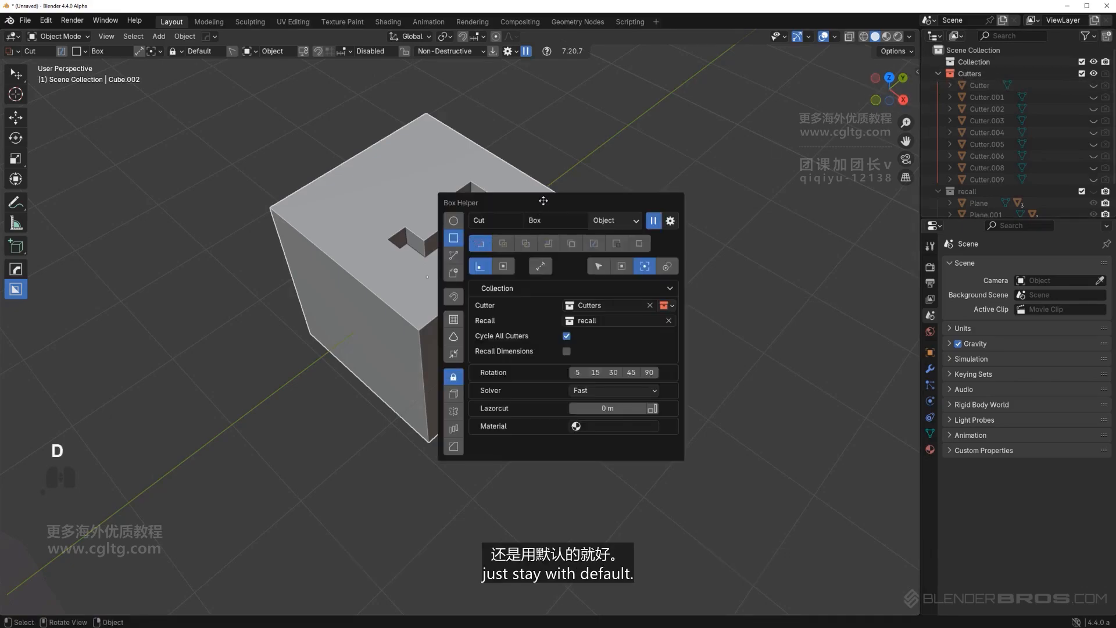
pyautogui.moveTo(543, 192); pyautogui.dragTo(688, 138)
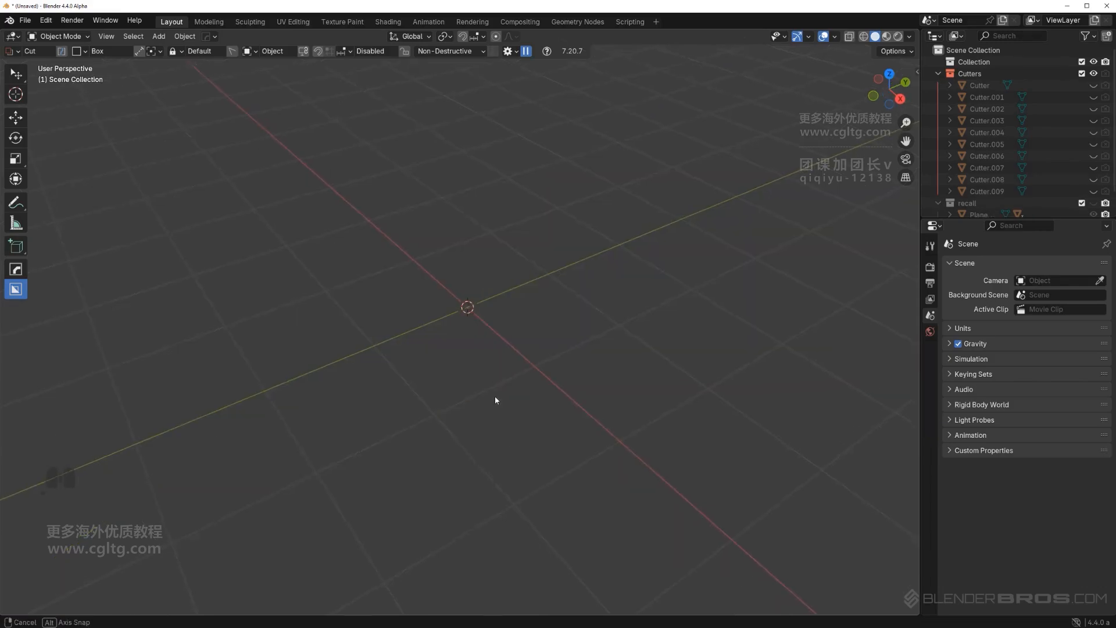
# Step: Add a cube, draw a box cutter about 1.28 m deep on its top face, and offset the live cutter to both sides
pyautogui.hotkey('shift', 'a')
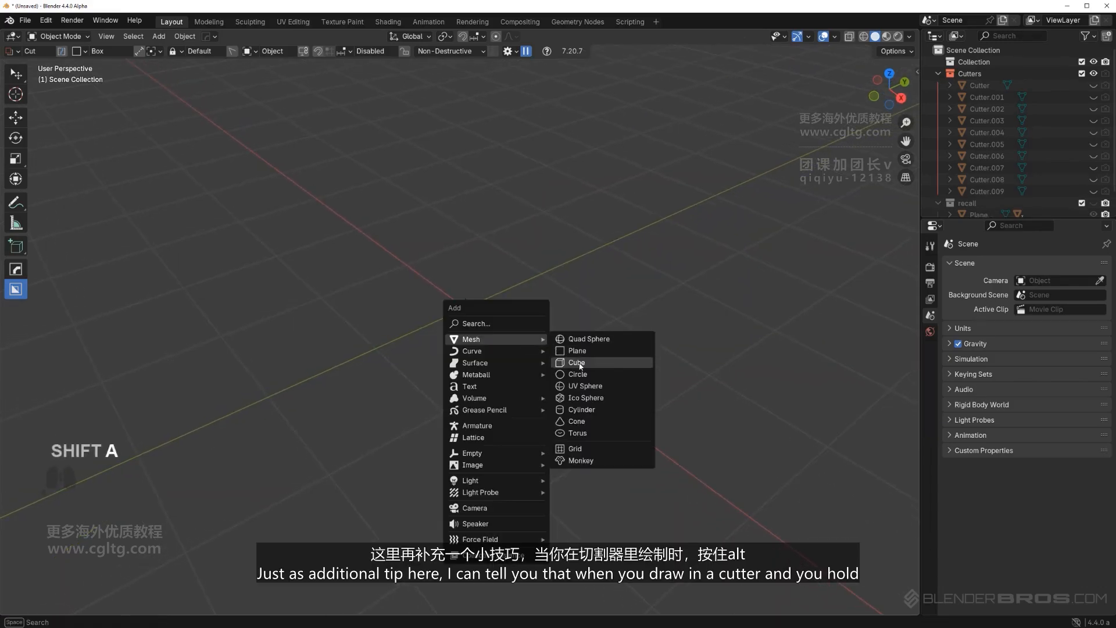
pyautogui.click(561, 362)
pyautogui.moveTo(551, 210); pyautogui.dragTo(573, 326)
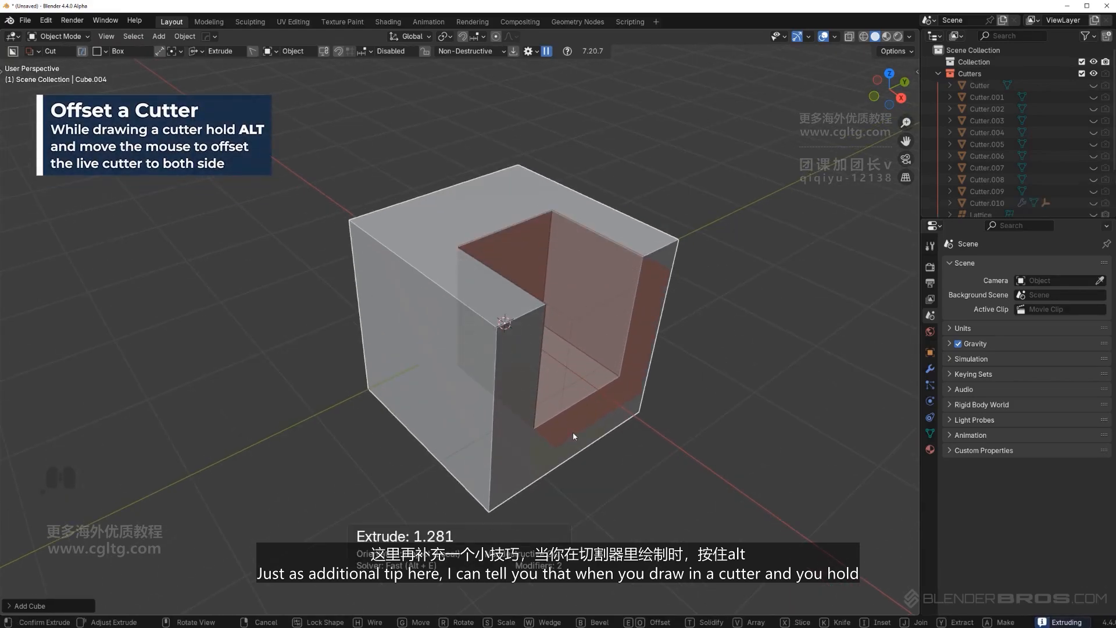
pyautogui.press('alt')
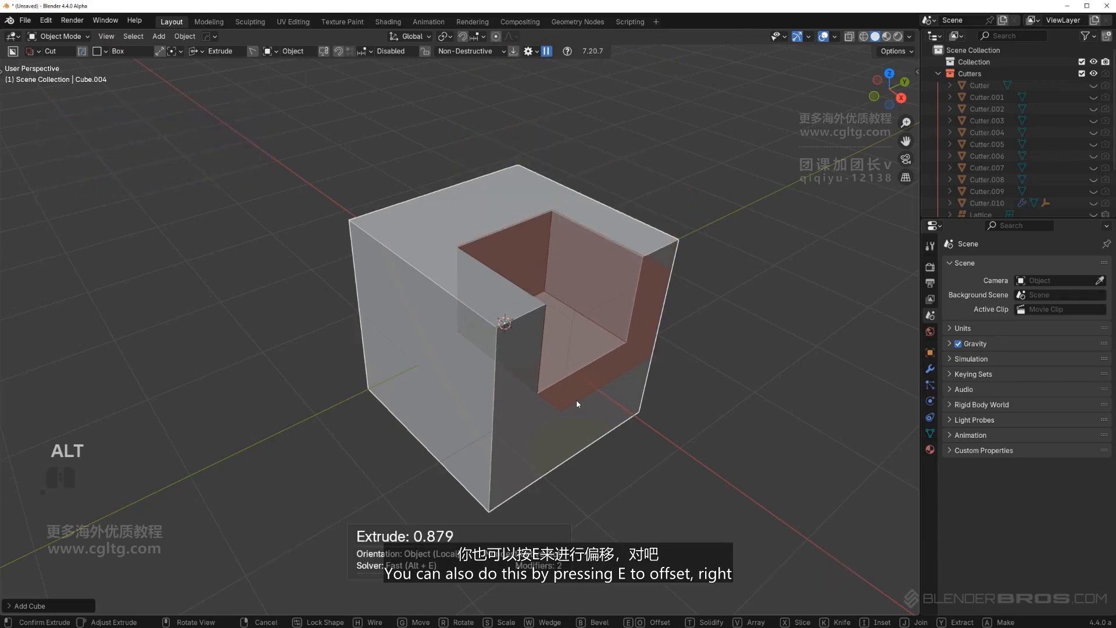
# Step: Toggle the live cutter between Extrude and Offset to extend it above the cube's top face
pyautogui.press('e')
pyautogui.press('e')
pyautogui.press('e')
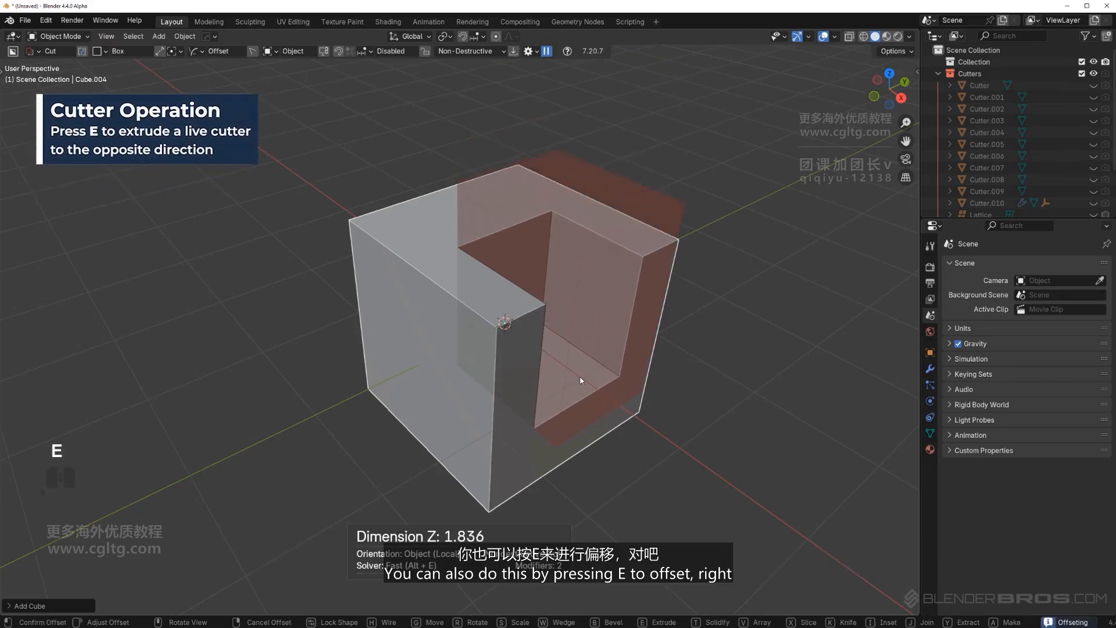
pyautogui.press('e')
# Step: Lock the cutter shape, try moving its top and bottom faces with their handle points, and undo the cut
pyautogui.press('Tab')
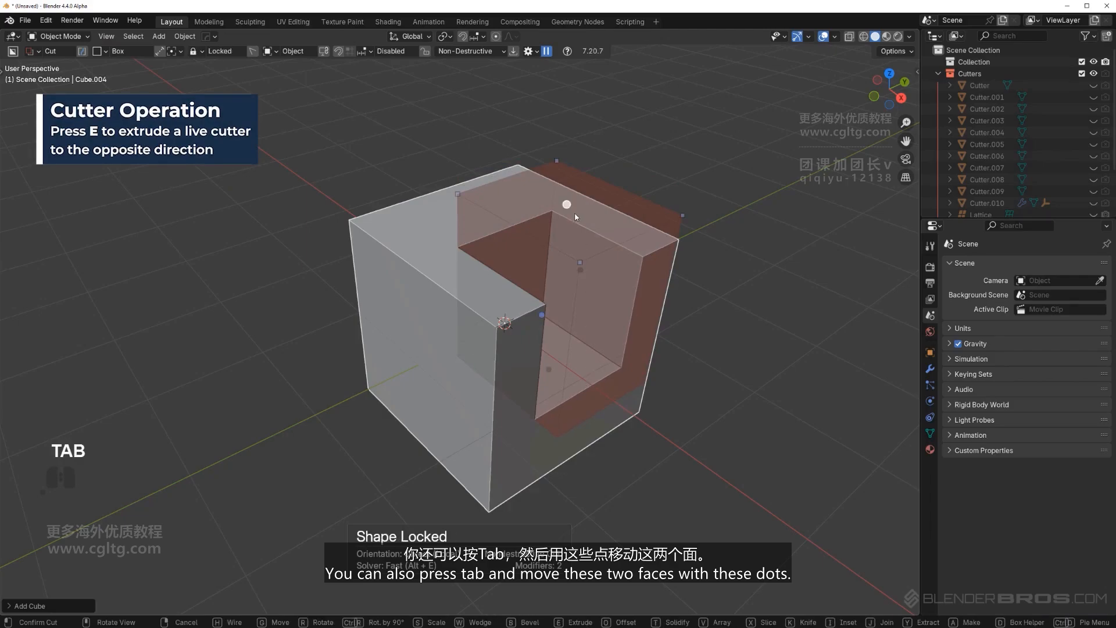
pyautogui.moveTo(574, 214); pyautogui.dragTo(570, 220)
pyautogui.moveTo(557, 361); pyautogui.dragTo(553, 365)
pyautogui.moveTo(568, 215); pyautogui.dragTo(579, 326)
pyautogui.click(717, 233)
pyautogui.hotkey('ctrl', 'z')
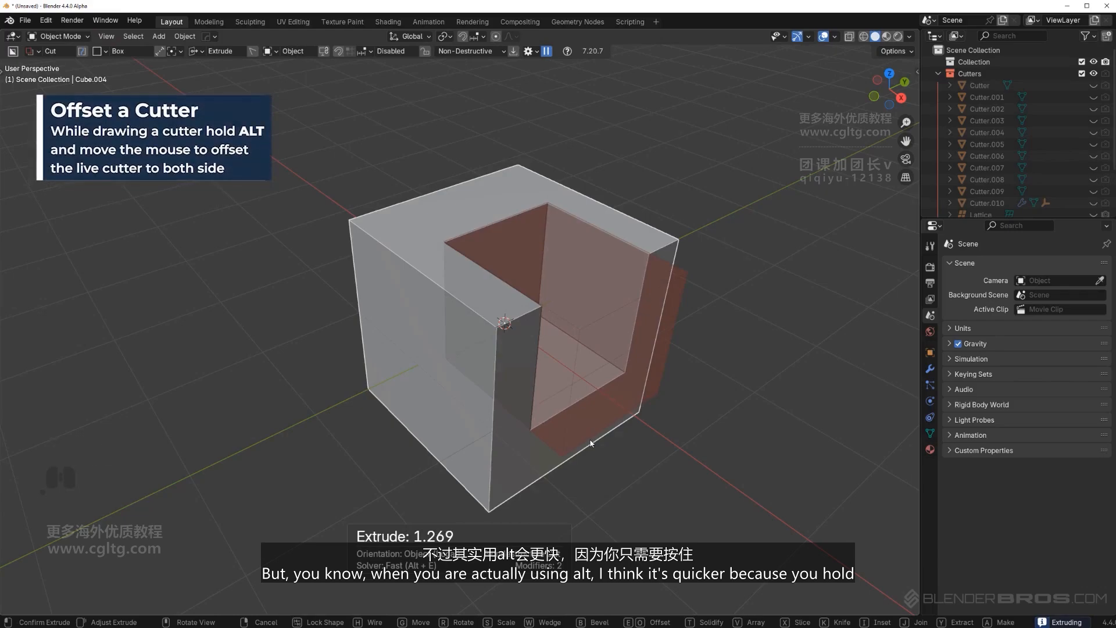
# Step: Offset the redrawn live cutter to both sides of the top face, cycle through the recalled shapes, and confirm the cut
pyautogui.press('alt')
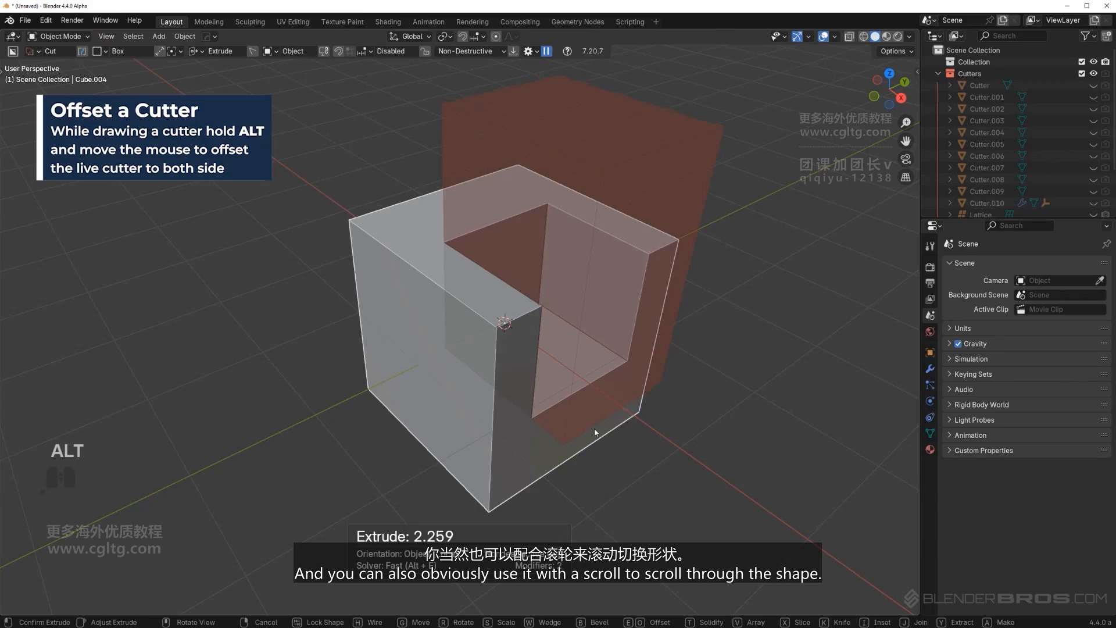
pyautogui.keyDown('alt'); pyautogui.scroll(-4, 594, 429); pyautogui.keyUp('alt')
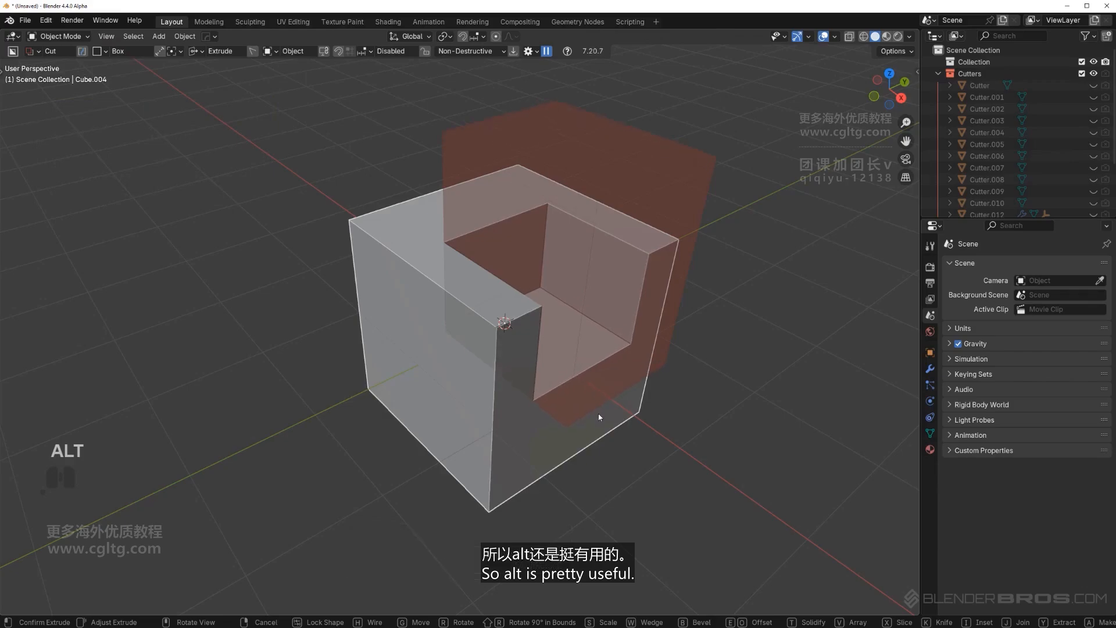
pyautogui.click(599, 417)
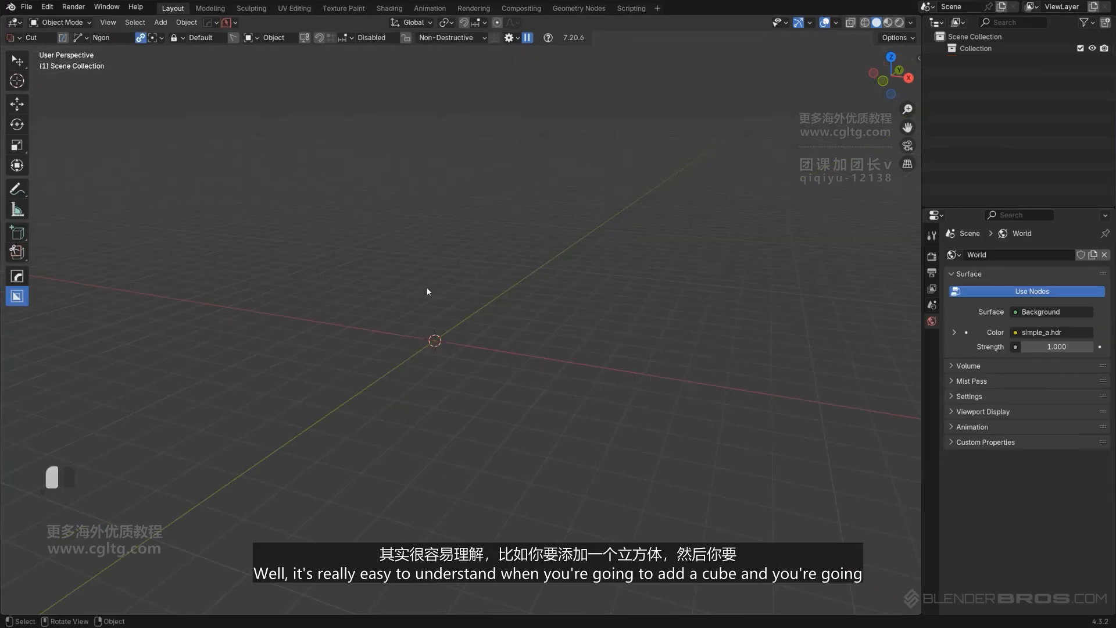
# Step: Add a cube at the origin of the empty scene
pyautogui.hotkey('shift', 'a')
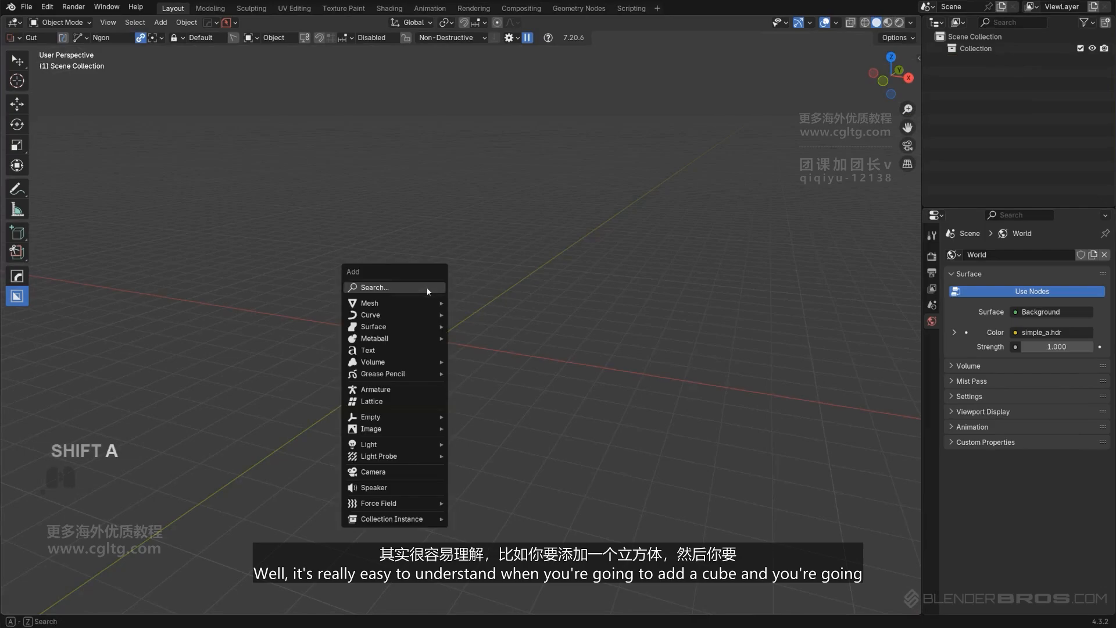
pyautogui.moveTo(428, 303)
pyautogui.click(486, 326)
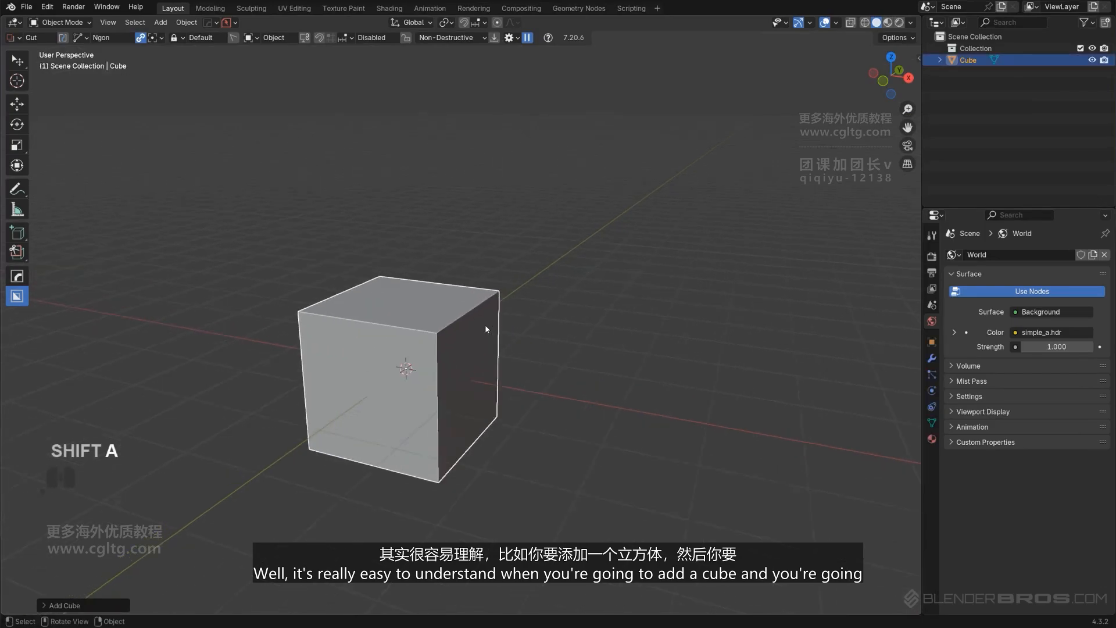
pyautogui.moveTo(458, 360); pyautogui.dragTo(489, 327, button='middle')
# Step: Switch the cutter shape to Box and draw a cutter about 0.85 × 1.2 × 0.96 m on the cube's top face
pyautogui.press('d')
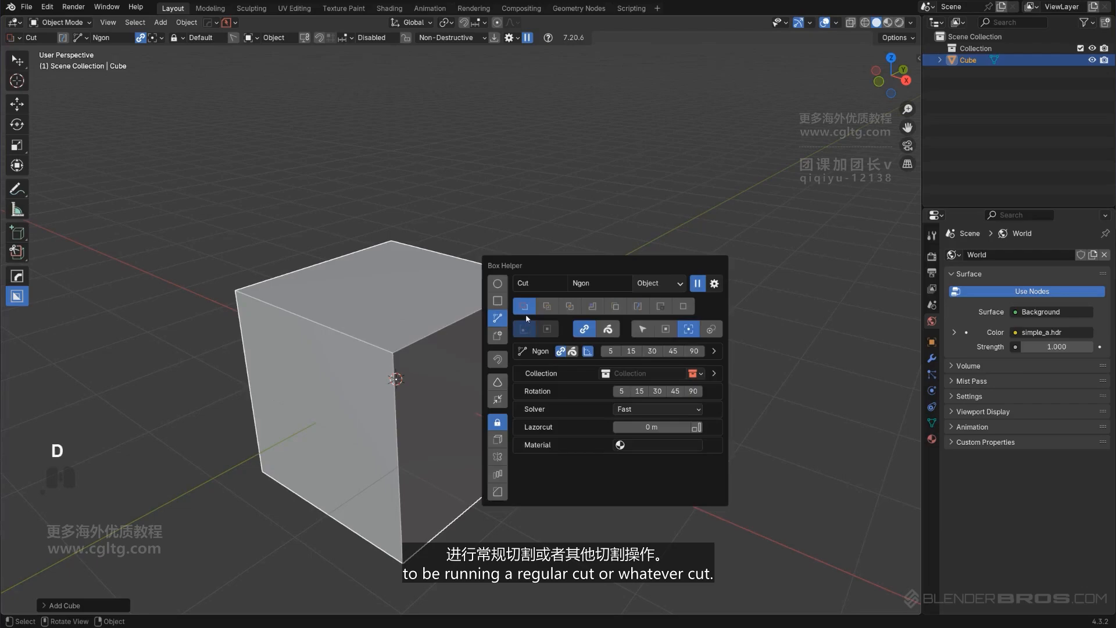
pyautogui.click(498, 301)
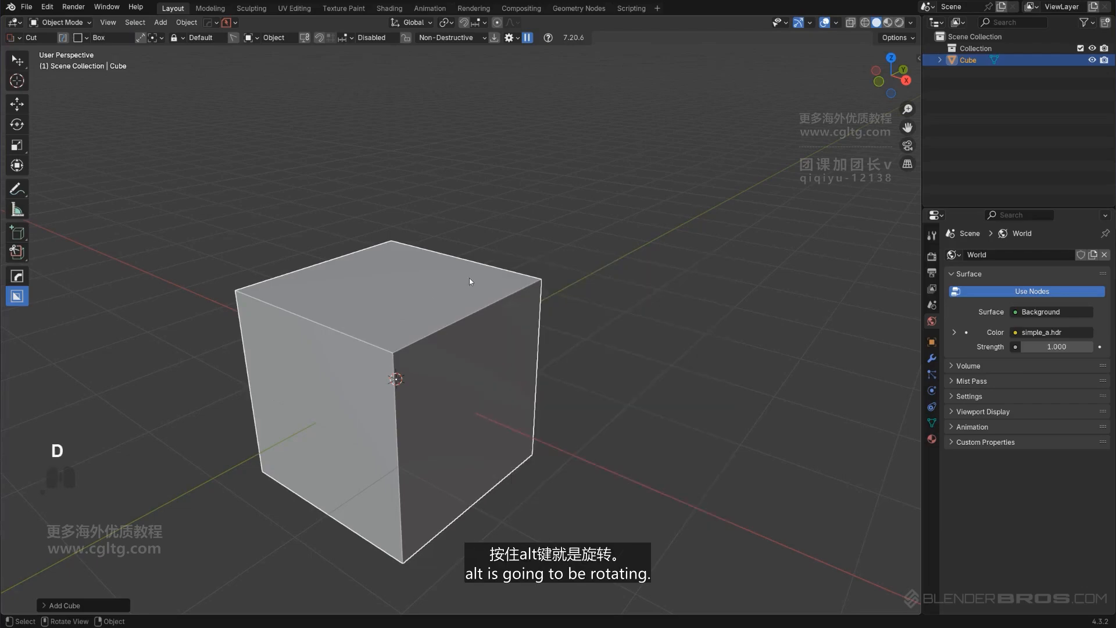
pyautogui.moveTo(479, 279); pyautogui.dragTo(474, 348)
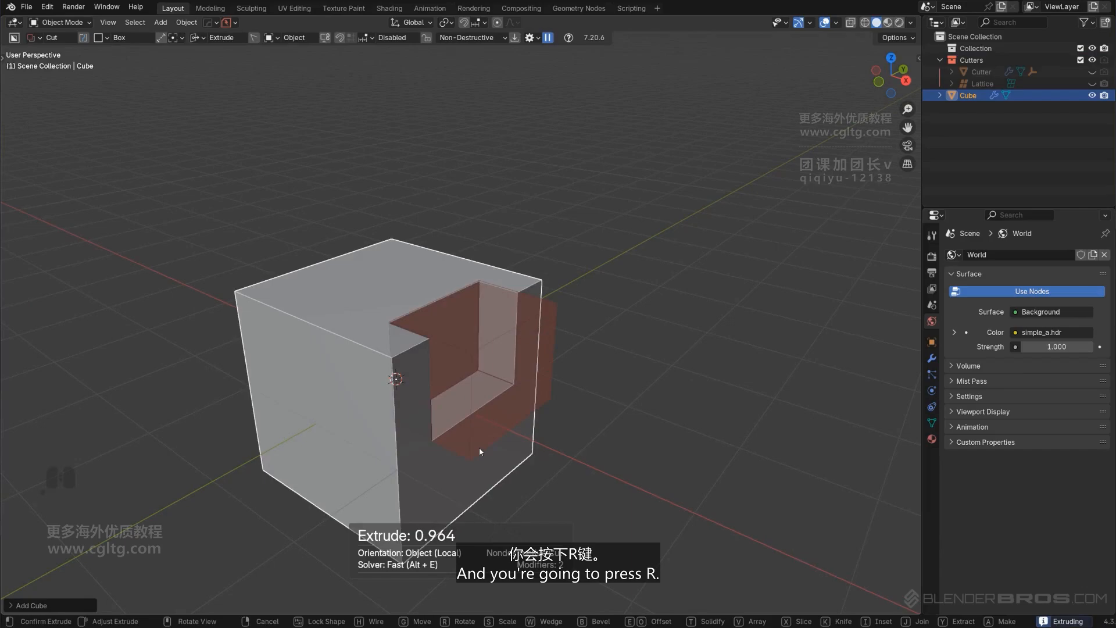
# Step: Try rotating the live box cutter with angle snapping, show the Box Helper's rotation angles, and rotate it with snapping released
pyautogui.press('r')
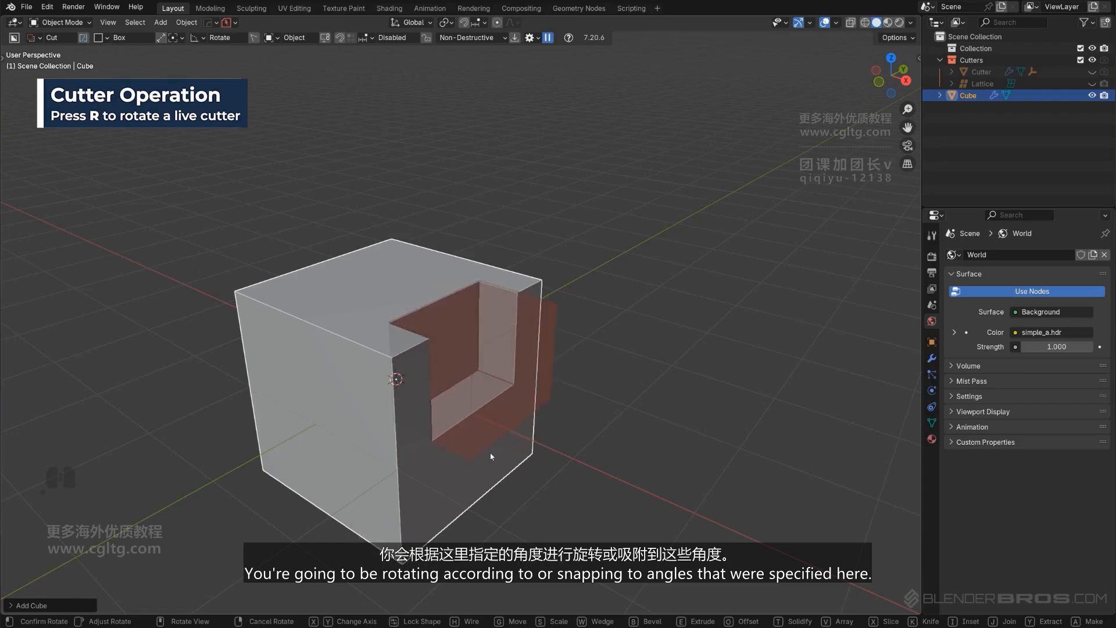
pyautogui.press('d')
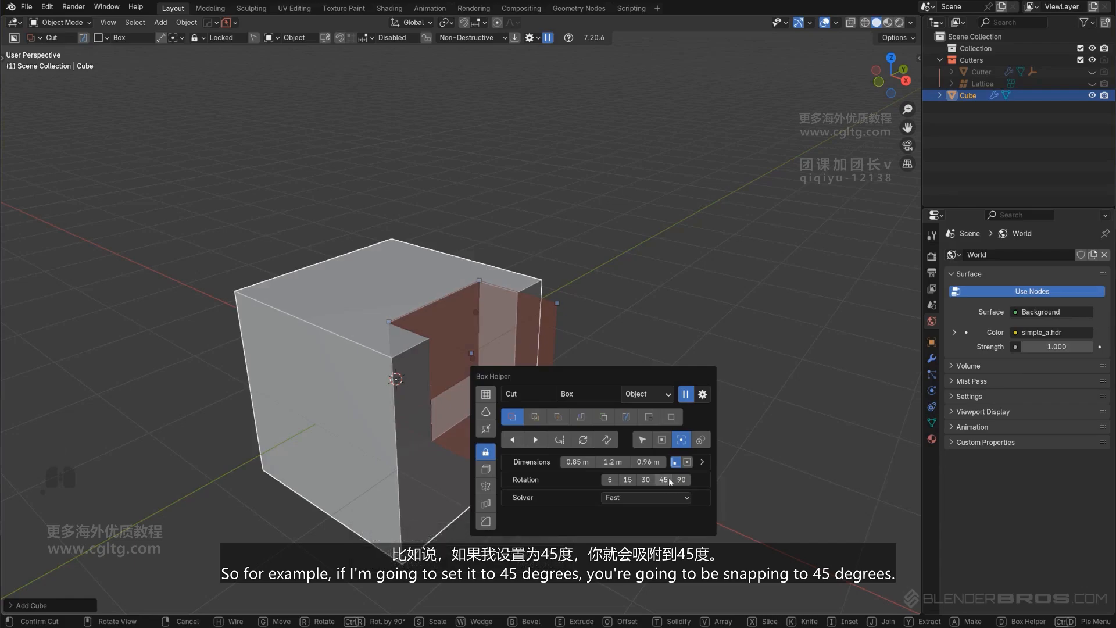
pyautogui.press('r')
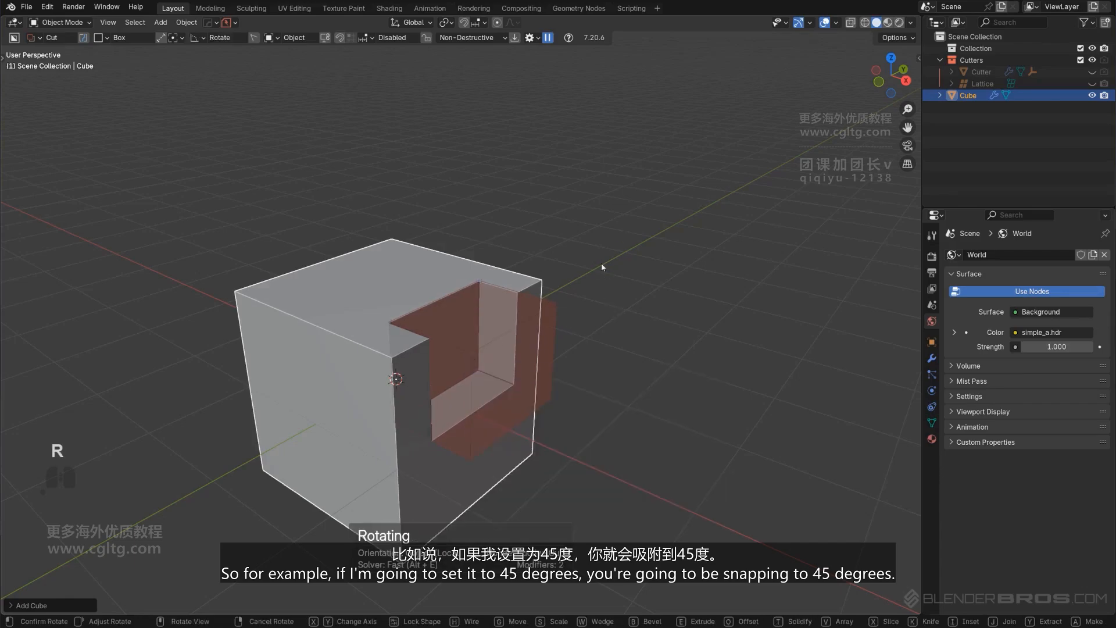
pyautogui.press('shift')
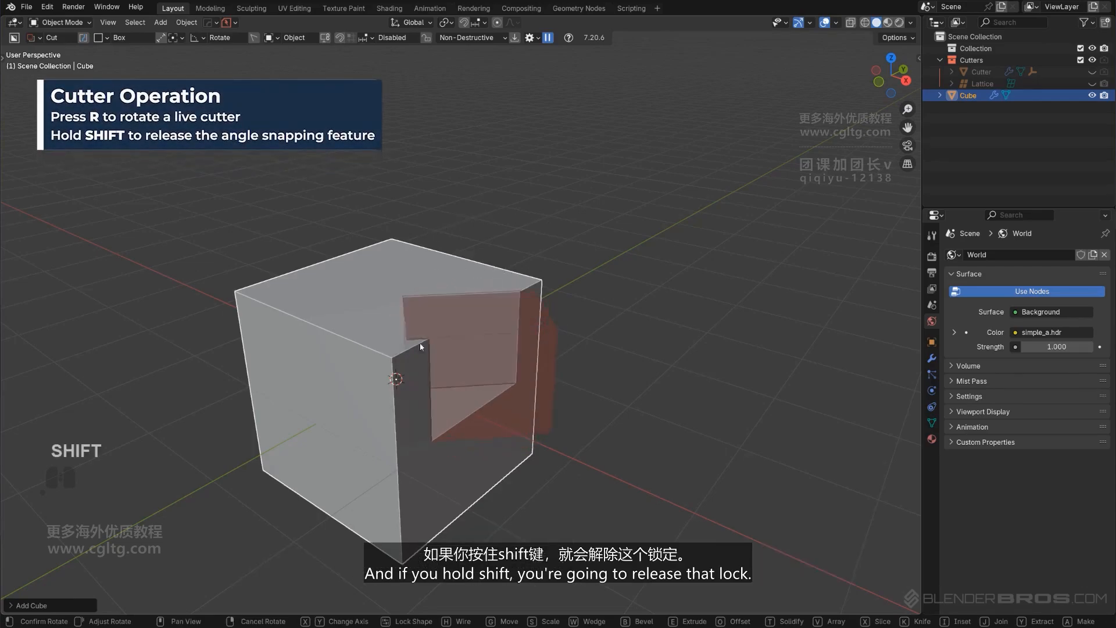
pyautogui.click(459, 374)
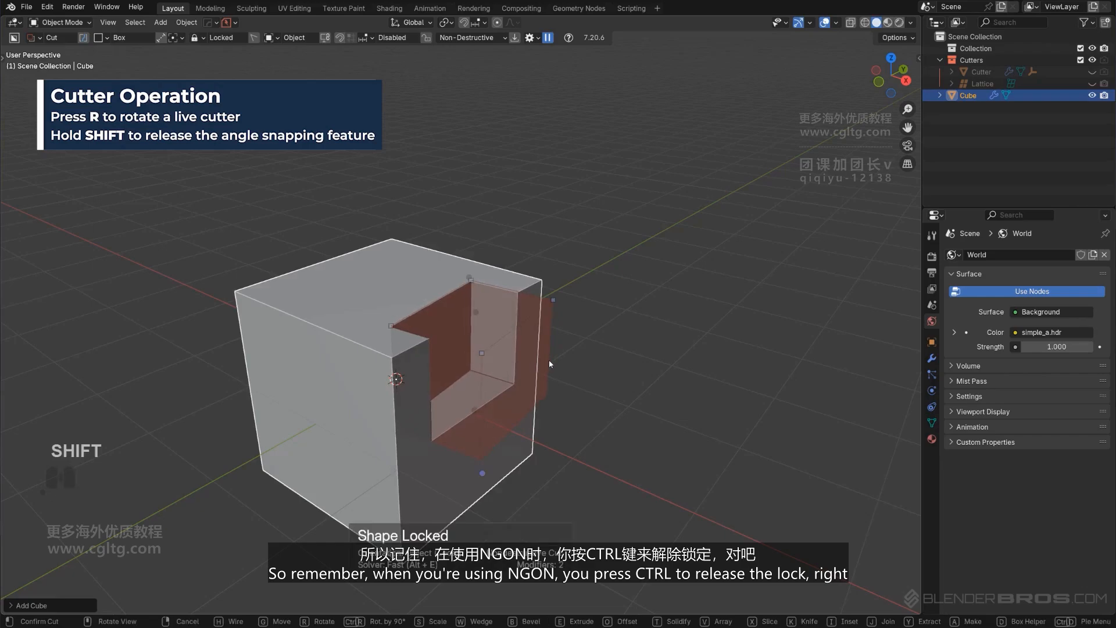
# Step: Cancel the box cut, switch to the Ngon cutter, and try drawing an ngon over the cube's front orthographic view with angle snapping released
pyautogui.press('d')
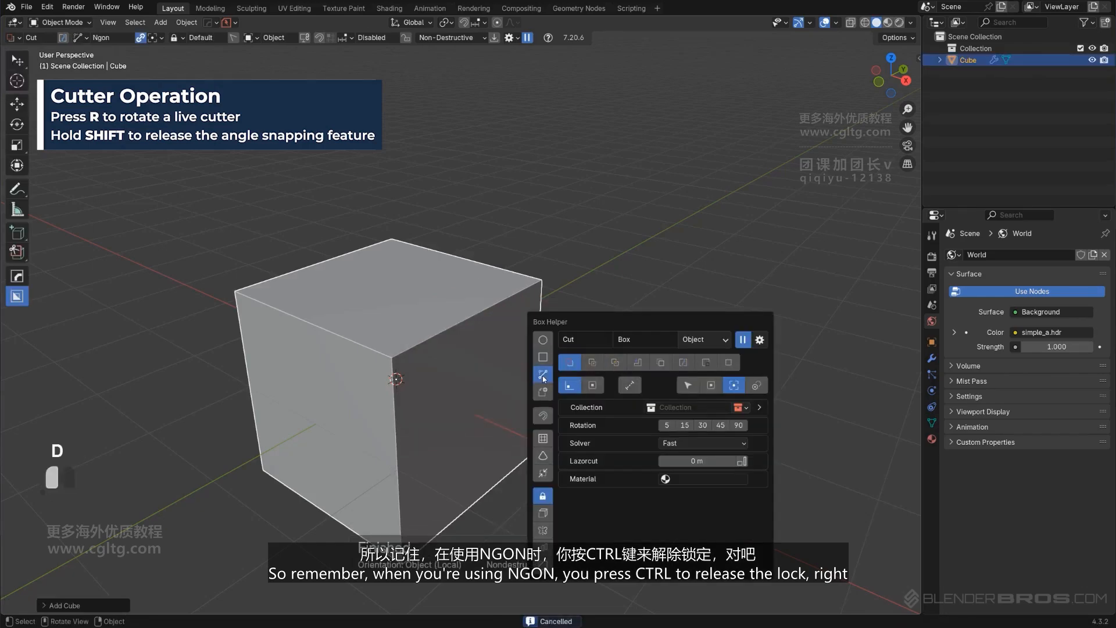
pyautogui.click(543, 376)
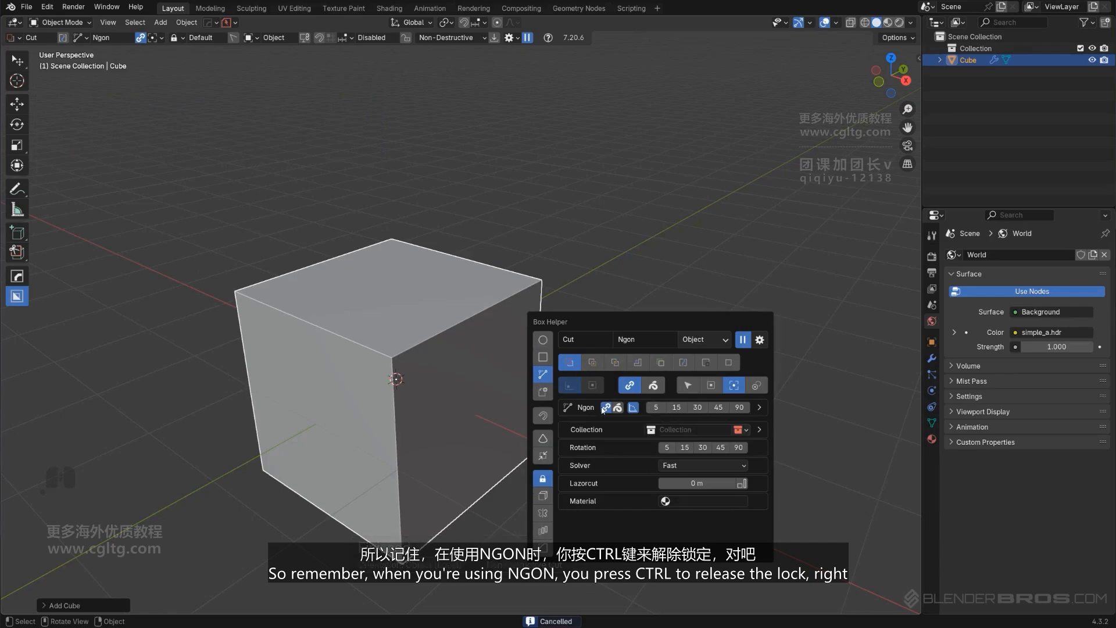
pyautogui.keyDown('alt'); pyautogui.moveTo(416, 366); pyautogui.dragTo(448, 372, button='middle'); pyautogui.keyUp('alt')
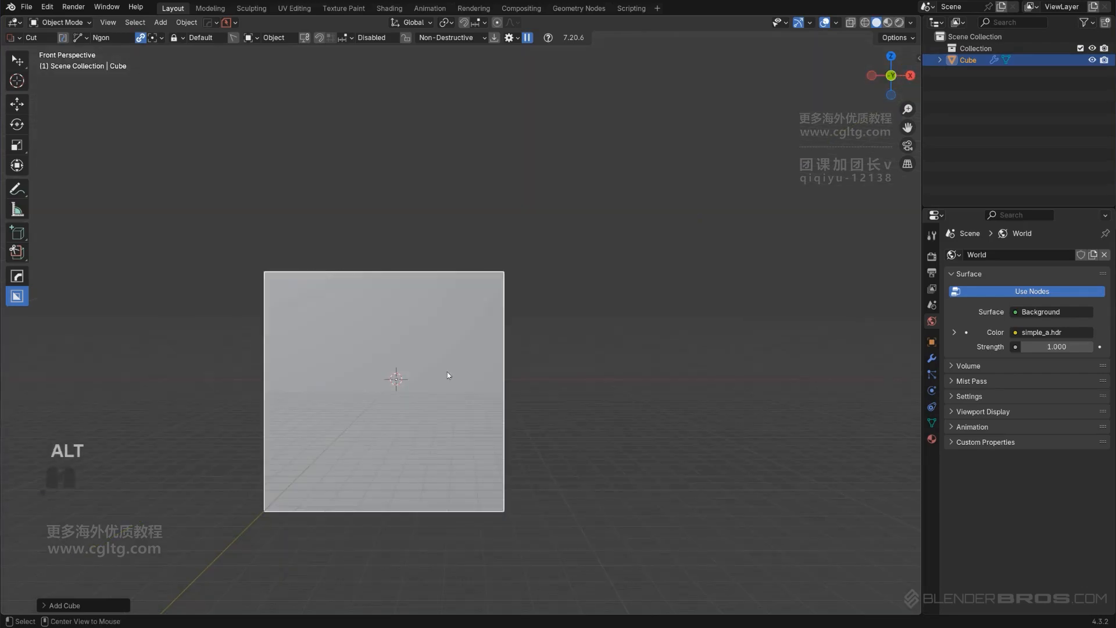
pyautogui.press('KP_5')
pyautogui.press('d')
pyautogui.click(266, 355)
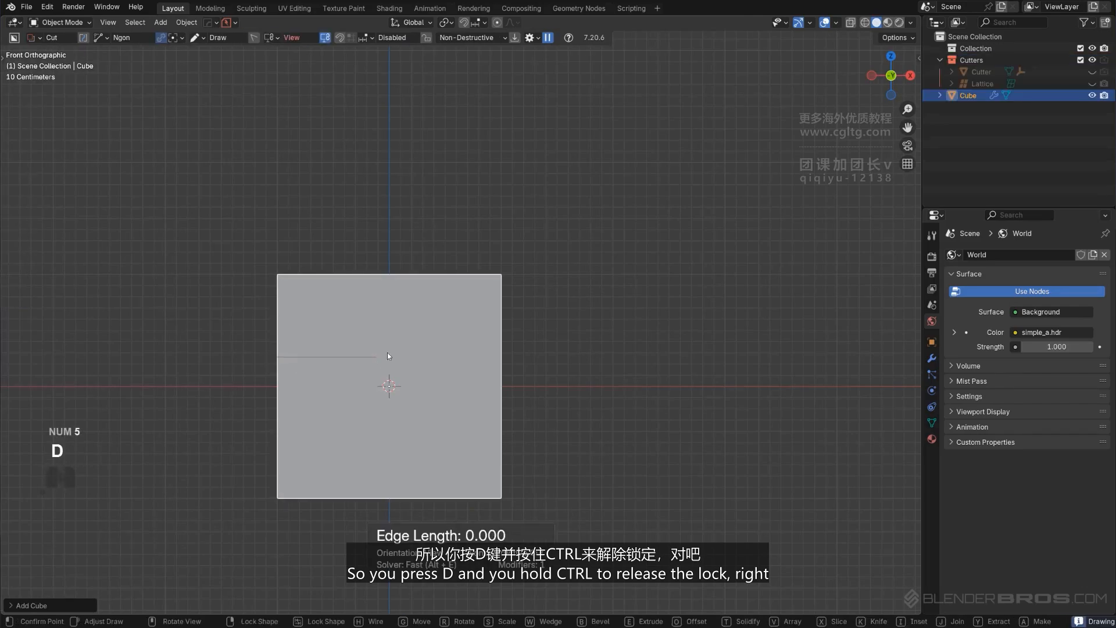
pyautogui.press('ctrl')
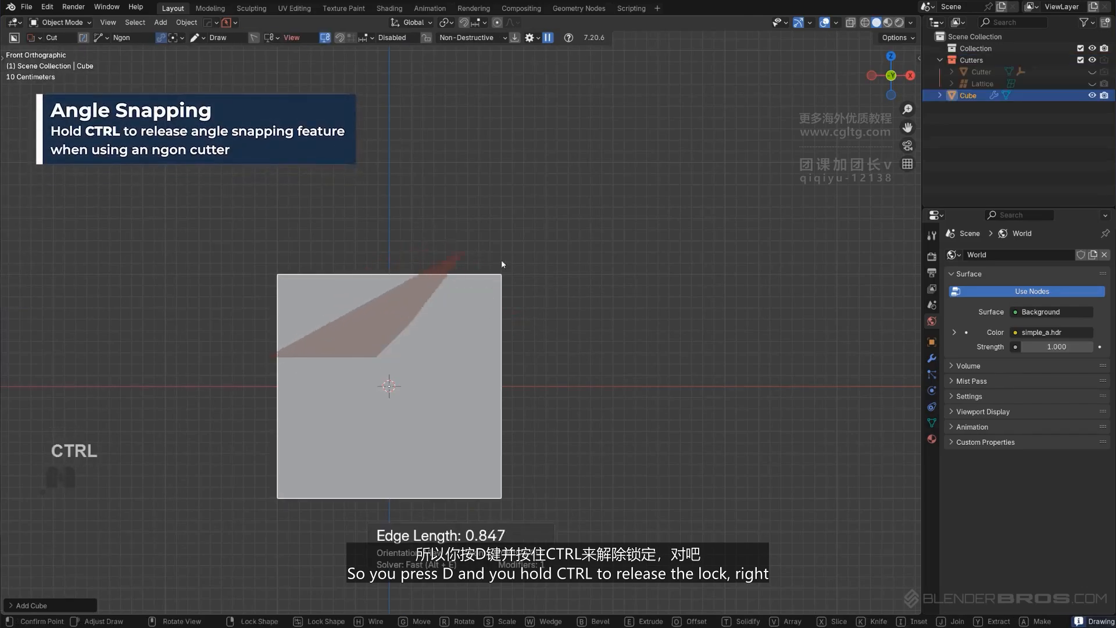
pyautogui.press('Escape')
# Step: Return to a perspective view of the cube and switch the cutter shape back to Box
pyautogui.moveTo(501, 292); pyautogui.dragTo(430, 331, button='middle')
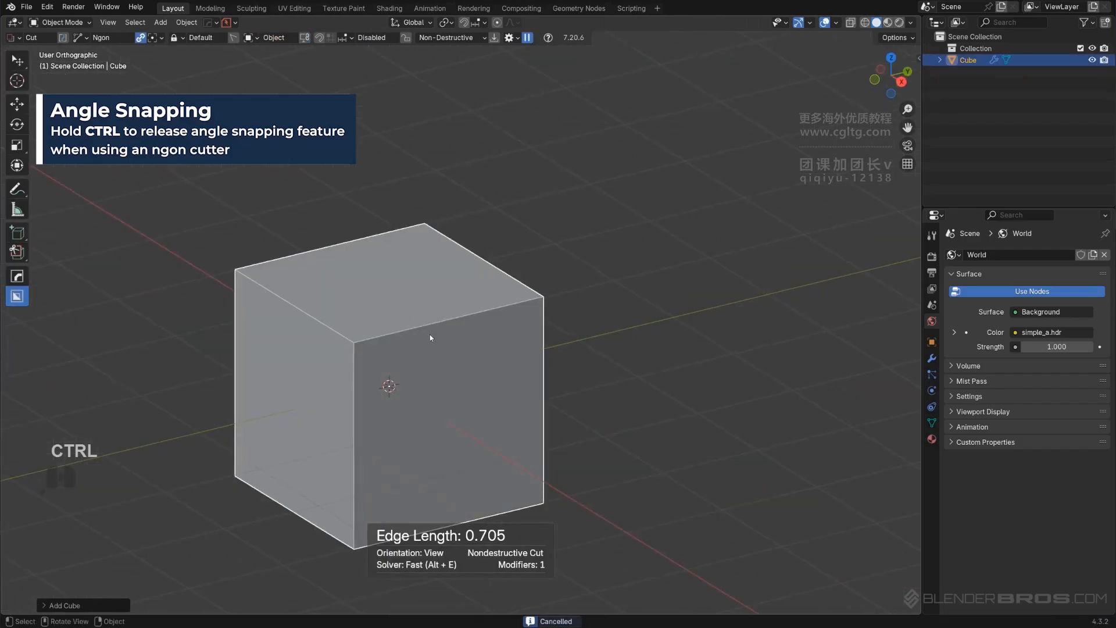
pyautogui.press('KP_5')
pyautogui.press('d')
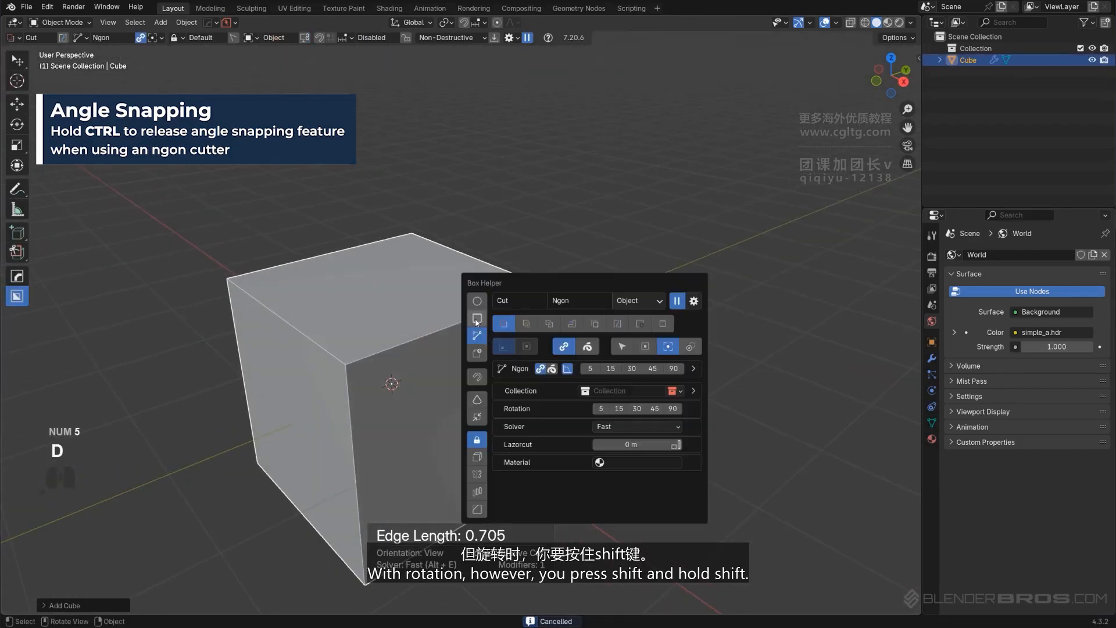
pyautogui.click(477, 319)
# Step: Draw a box cutter about 0.72 m deep on the cube's top, try rotating it with snapping released, and cancel the cut
pyautogui.moveTo(468, 288); pyautogui.dragTo(461, 445)
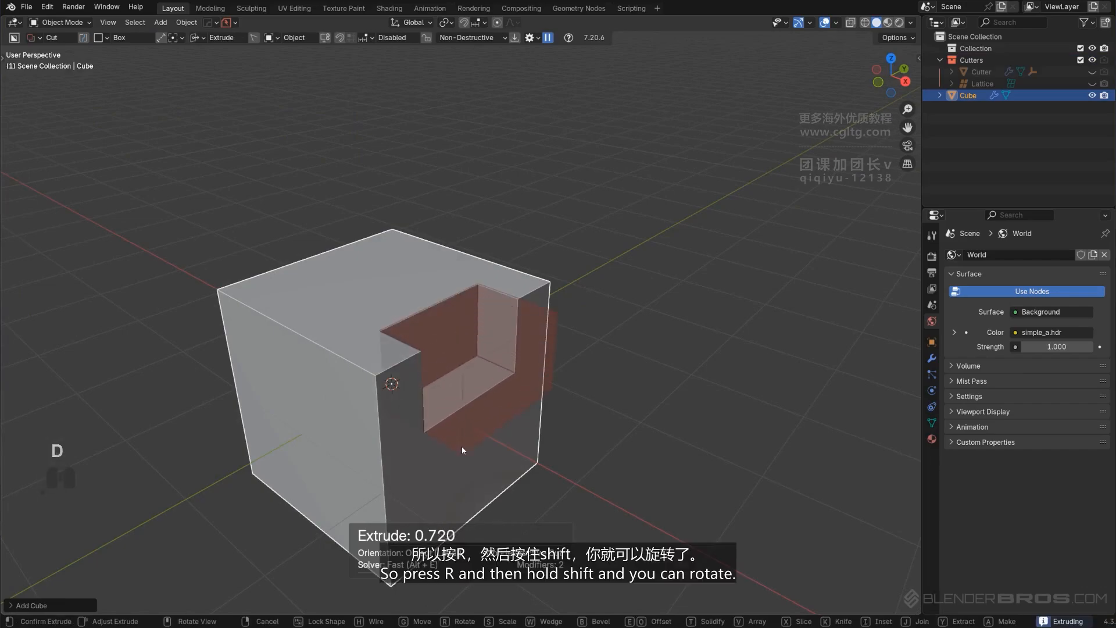
pyautogui.press('r')
pyautogui.press('shift')
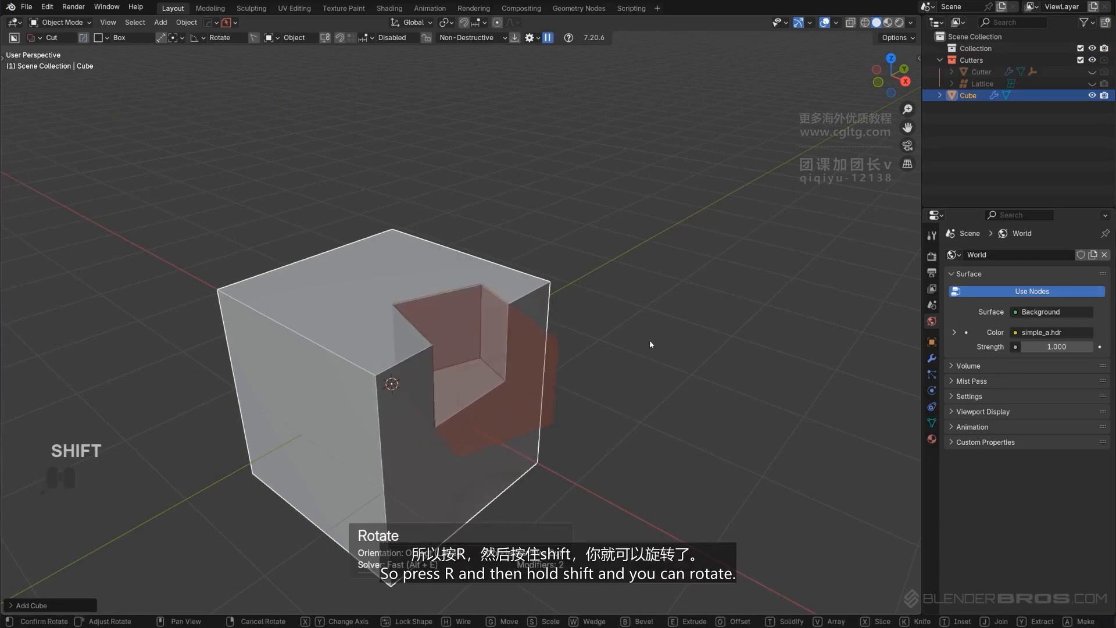
pyautogui.rightClick(554, 319)
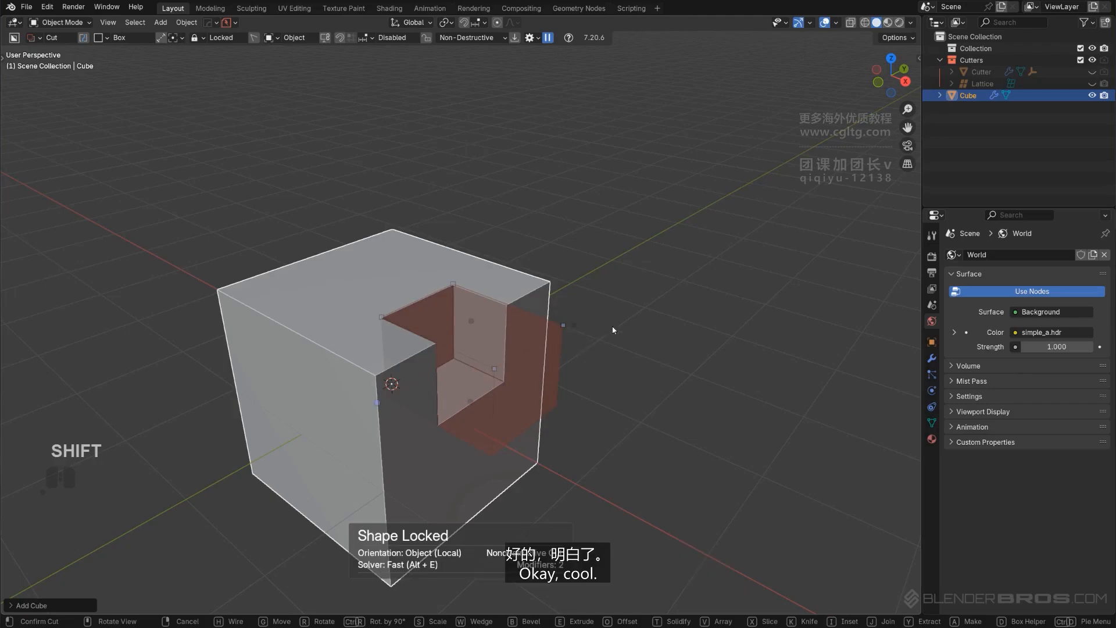
pyautogui.rightClick(611, 326)
# Step: Cut a box about 0.81 m deep into the cube's top edge and open the cube's modifier properties
pyautogui.press('d')
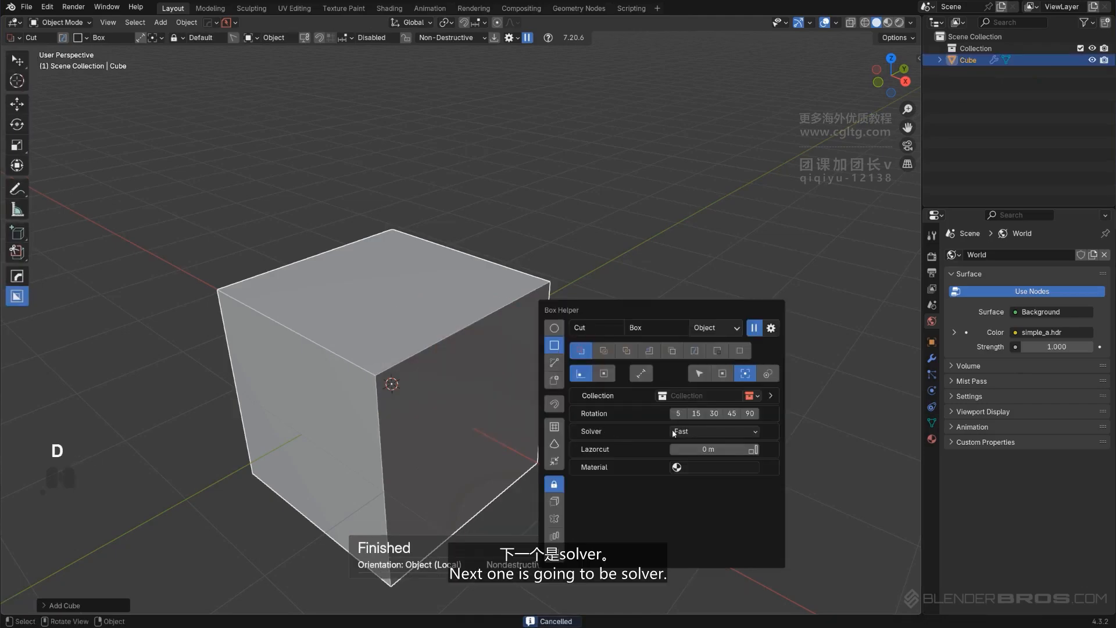
pyautogui.keyDown('shift'); pyautogui.moveTo(456, 366); pyautogui.dragTo(460, 256, button='middle'); pyautogui.keyUp('shift')
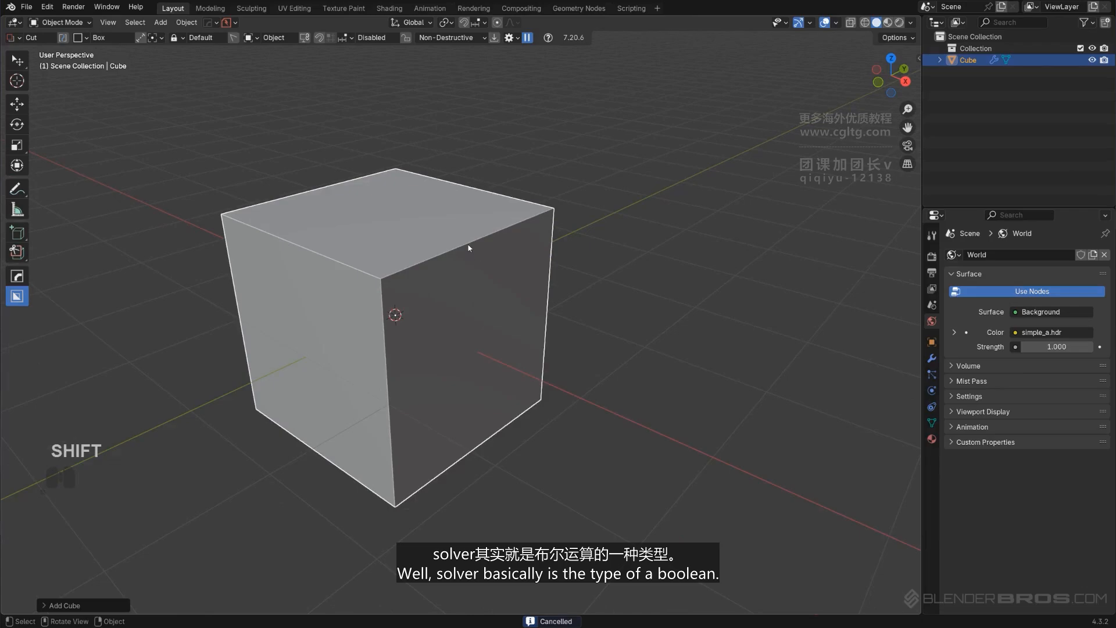
pyautogui.moveTo(454, 211); pyautogui.dragTo(486, 373)
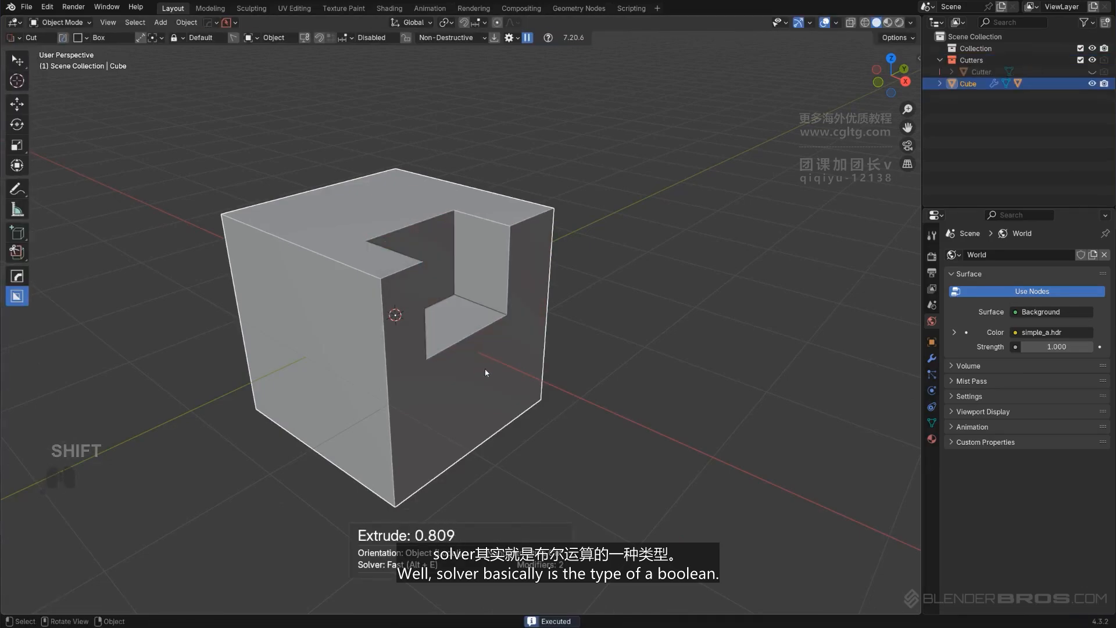
pyautogui.click(932, 359)
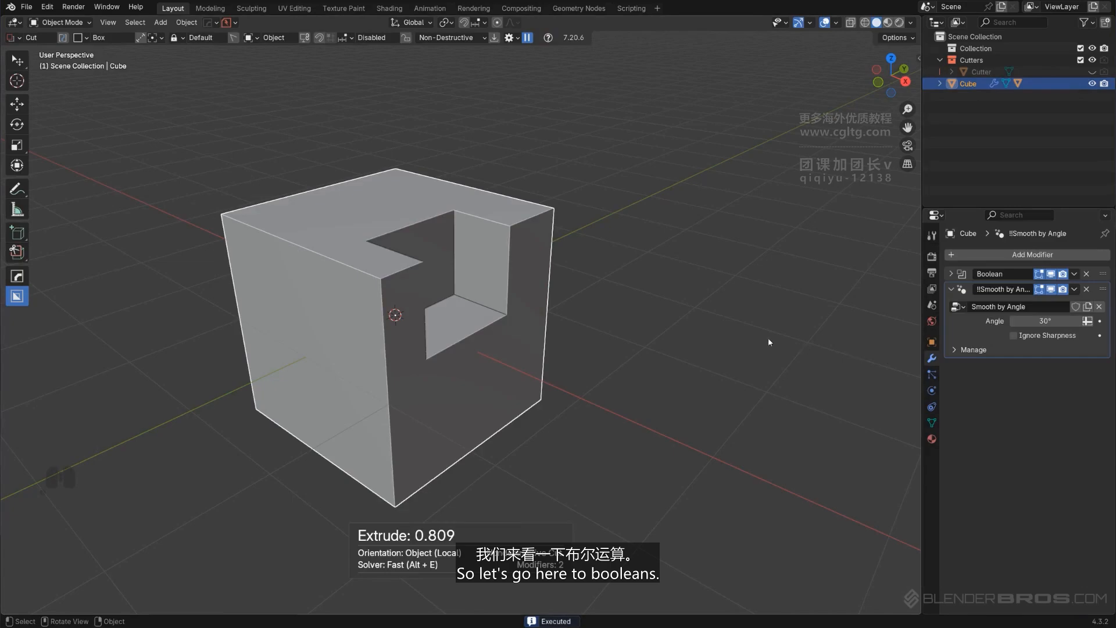
# Step: Expand the cube's Boolean modifier in a widened properties area, and examine its solver choices alongside the Box Helper solver setting
pyautogui.click(949, 275)
pyautogui.moveTo(922, 284); pyautogui.dragTo(855, 289)
pyautogui.moveTo(768, 295); pyautogui.dragTo(643, 301, button='middle')
pyautogui.keyDown('shift'); pyautogui.moveTo(642, 301); pyautogui.dragTo(688, 305, button='middle'); pyautogui.keyUp('shift')
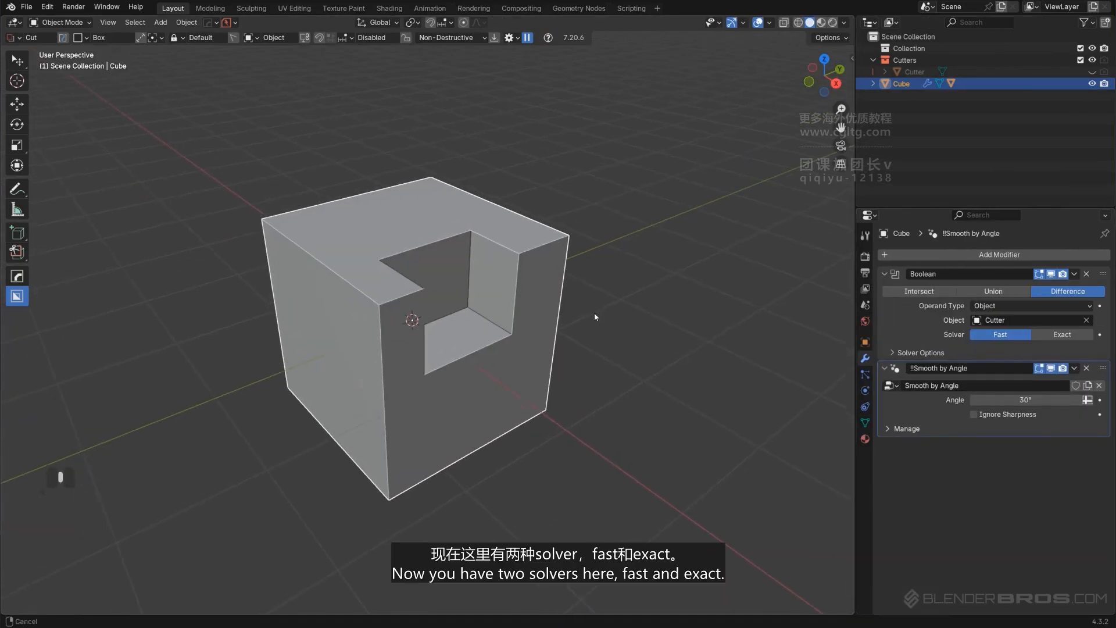
pyautogui.moveTo(595, 315); pyautogui.dragTo(736, 303, button='middle')
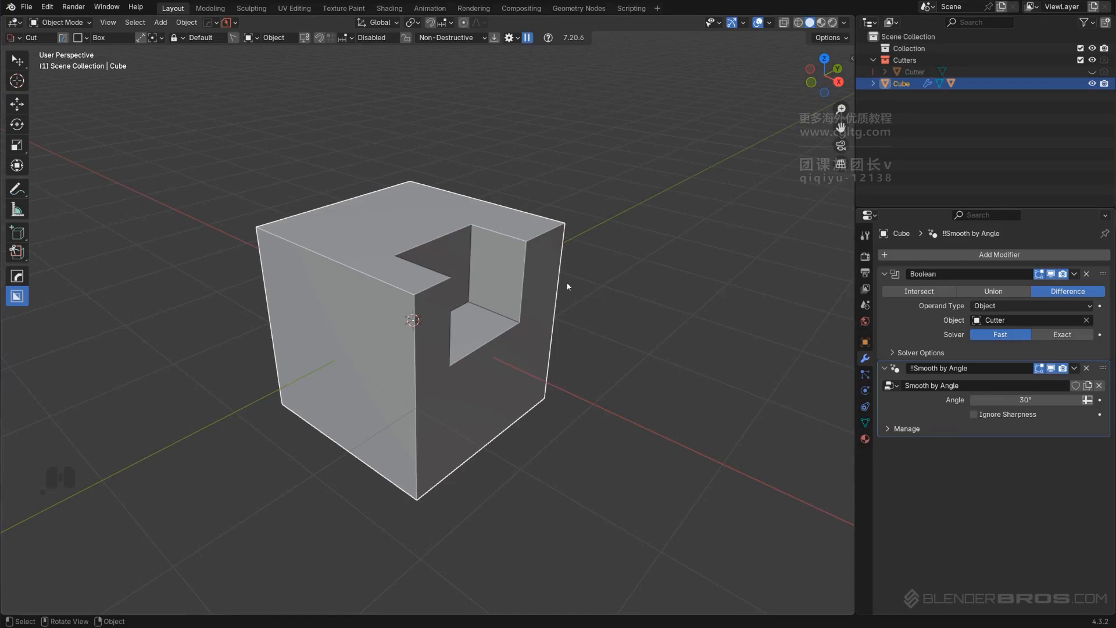
pyautogui.moveTo(568, 285)
pyautogui.mouseDown(button='middle')
pyautogui.moveTo(519, 268)
pyautogui.moveTo(548, 286)
pyautogui.mouseUp(button='middle')
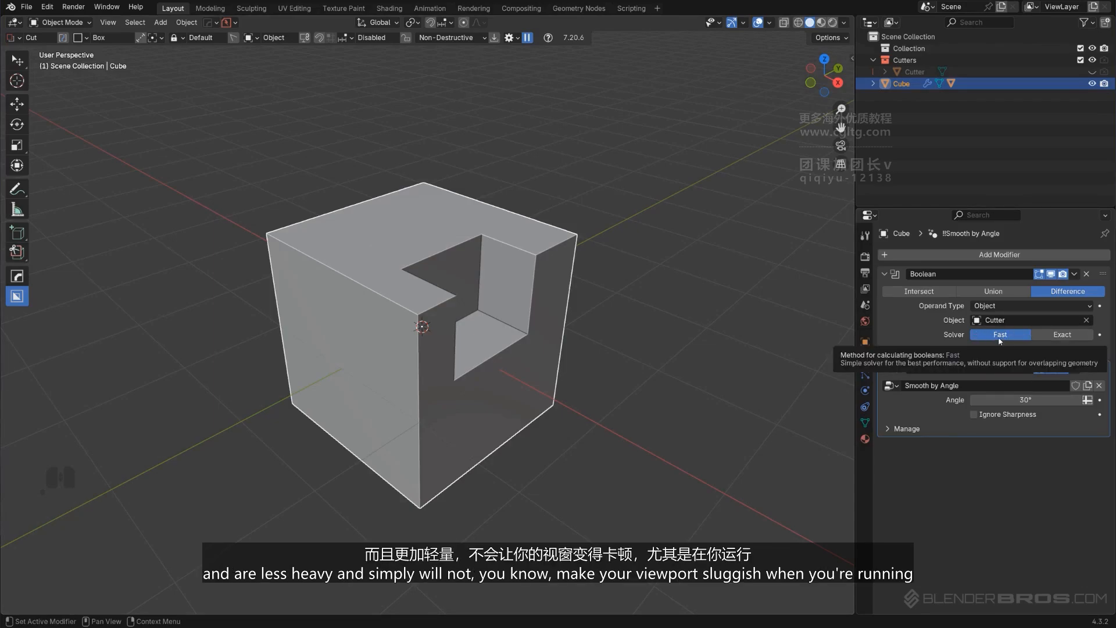
pyautogui.keyDown('shift'); pyautogui.moveTo(670, 309); pyautogui.dragTo(590, 305, button='middle'); pyautogui.keyUp('shift')
pyautogui.scroll(1, 661, 305)
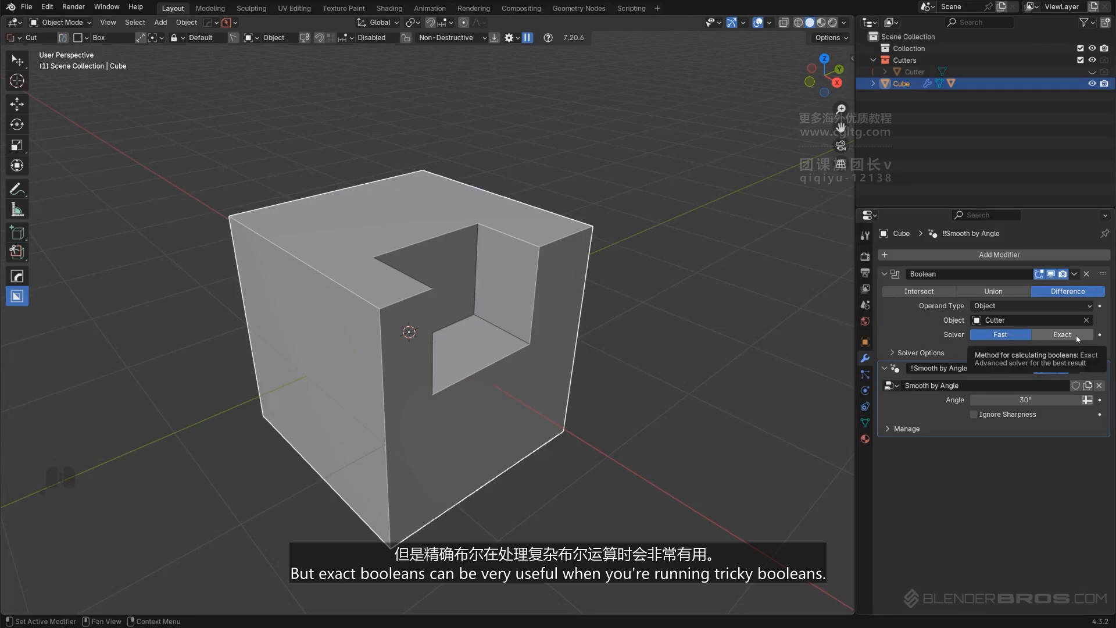
pyautogui.keyDown('shift'); pyautogui.moveTo(414, 281); pyautogui.dragTo(487, 290, button='middle'); pyautogui.keyUp('shift')
pyautogui.press('d')
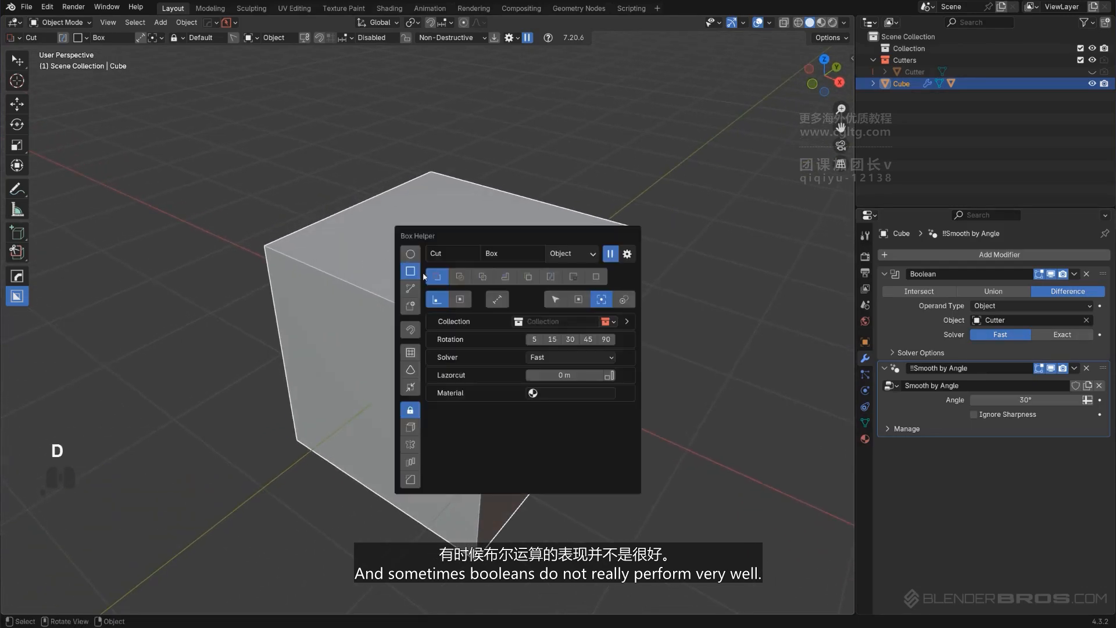
# Step: Duplicate the cube and move the copy horizontally about -1.27 m in X and 1.02 m in Y, overlapping the original's corner
pyautogui.moveTo(311, 284); pyautogui.dragTo(475, 269, button='middle')
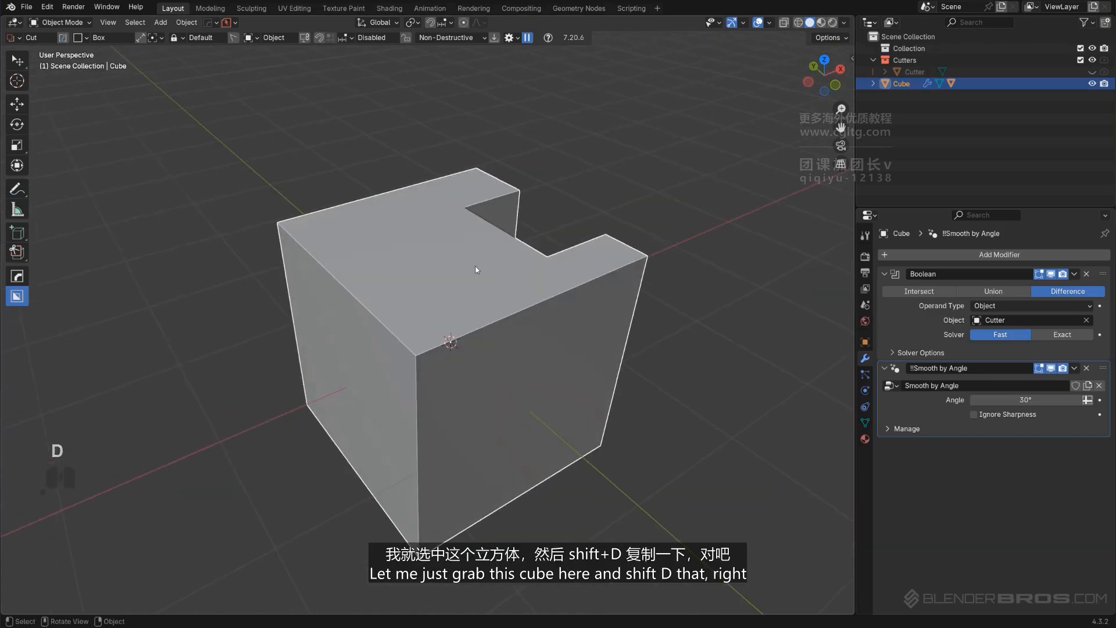
pyautogui.hotkey('shift', 'd')
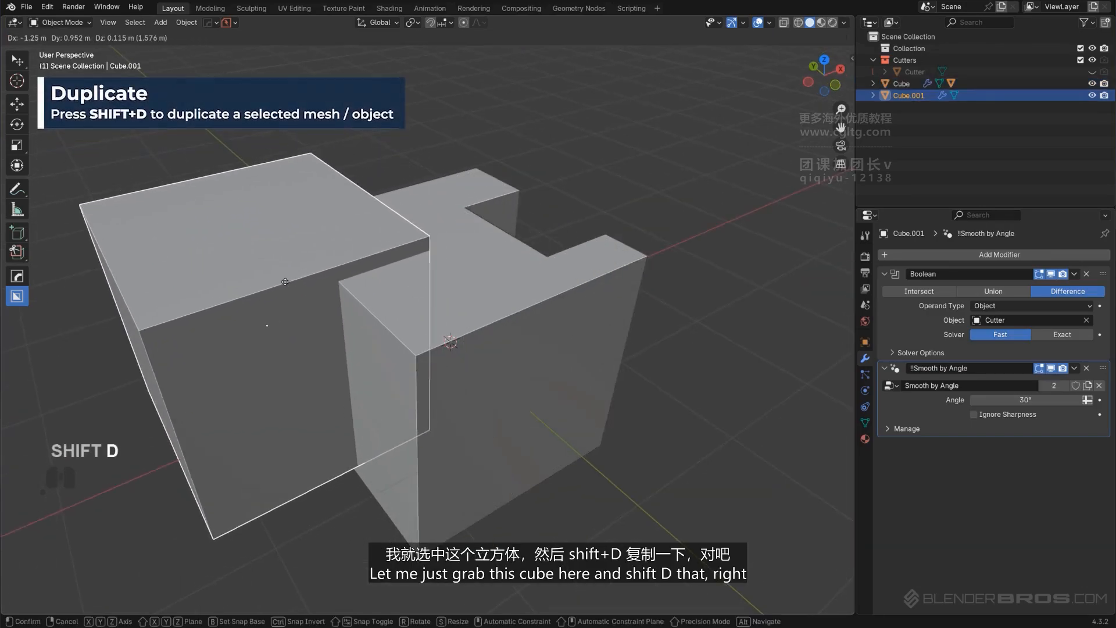
pyautogui.hotkey('shift', 'z')
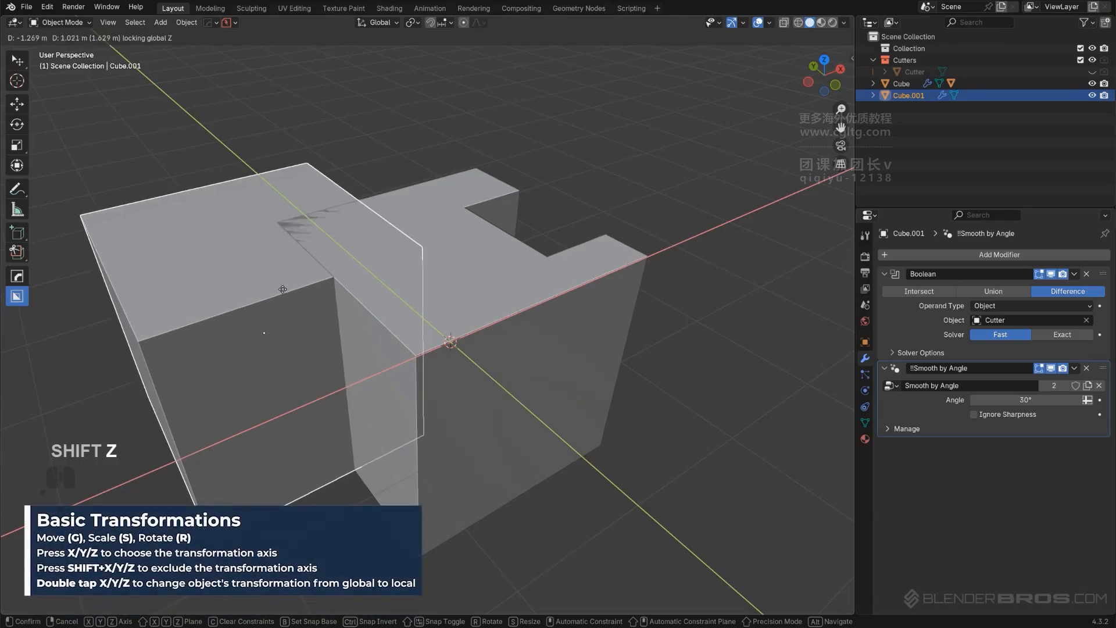
pyautogui.click(282, 289)
# Step: Add the original cube to the selection and subtract the duplicate from it with the HardOps Difference boolean
pyautogui.scroll(2, 459, 327)
pyautogui.keyDown('shift'); pyautogui.moveTo(319, 284); pyautogui.dragTo(437, 372, button='middle'); pyautogui.keyUp('shift')
pyautogui.scroll(-1, 404, 260)
pyautogui.keyDown('shift'); pyautogui.click(476, 352); pyautogui.keyUp('shift')
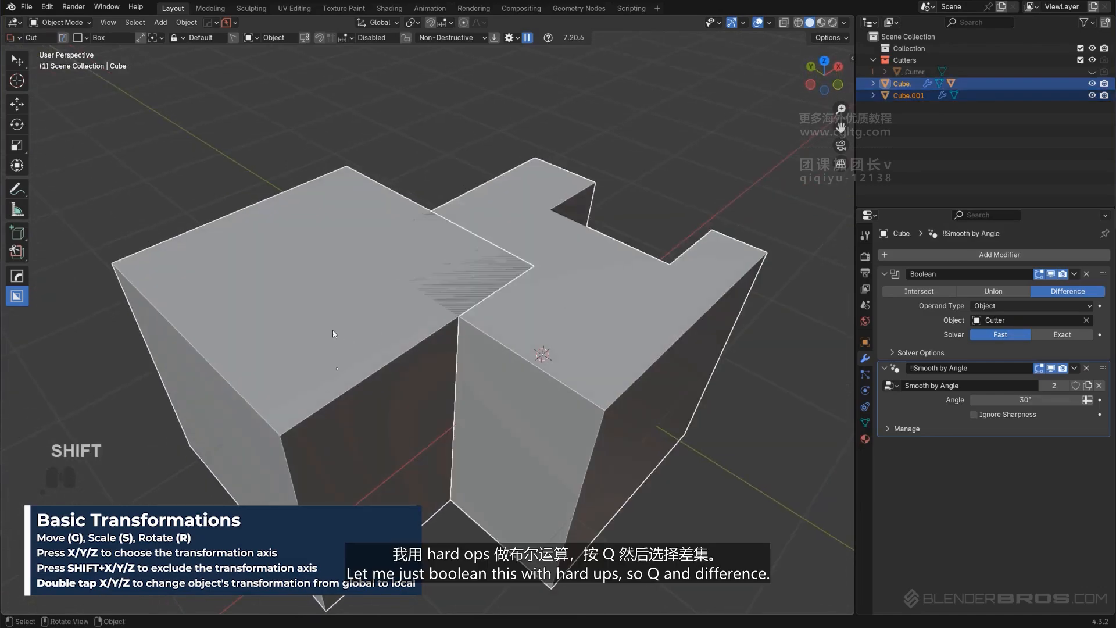
pyautogui.press('q')
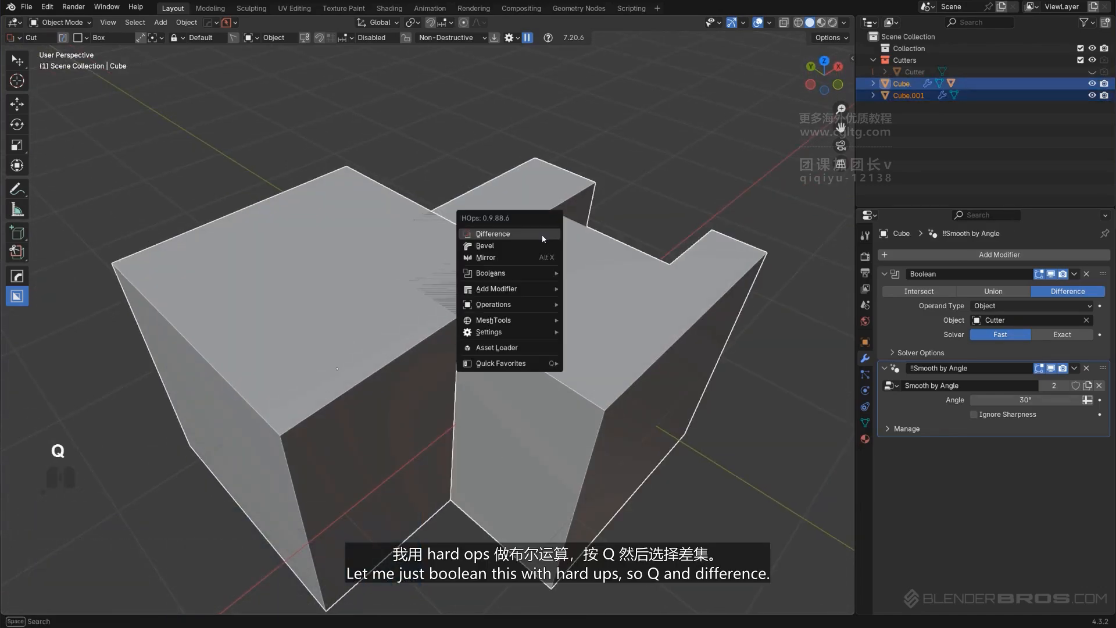
pyautogui.click(542, 235)
pyautogui.moveTo(730, 315); pyautogui.dragTo(596, 289, button='middle')
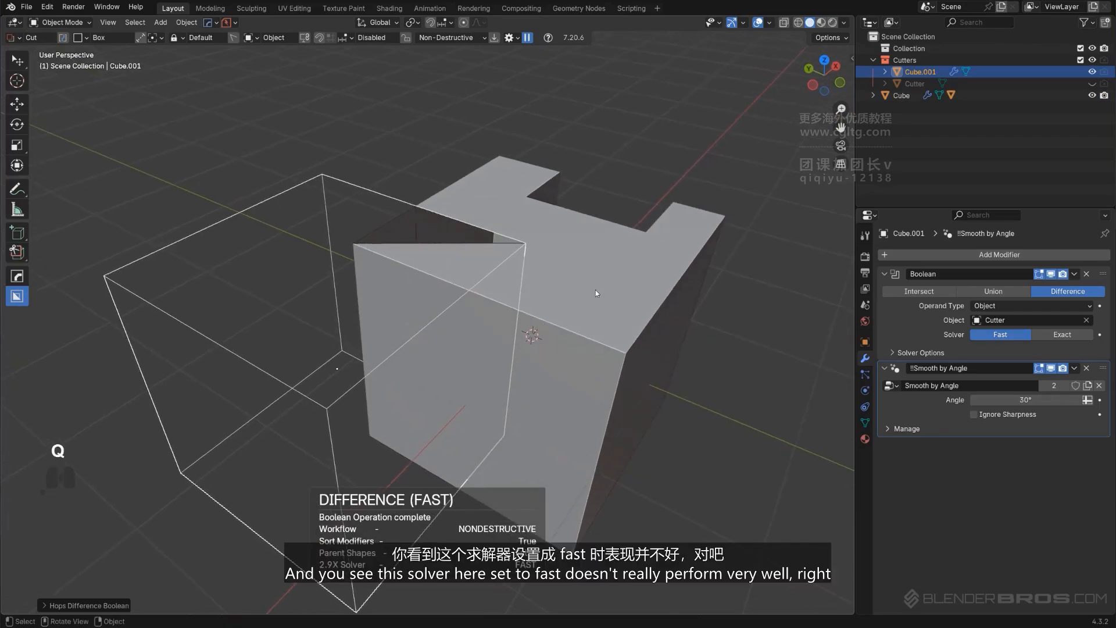
# Step: Compare the cube with its second Boolean modifier hidden and shown in the viewport, and set that modifier's solver to Exact
pyautogui.click(479, 270)
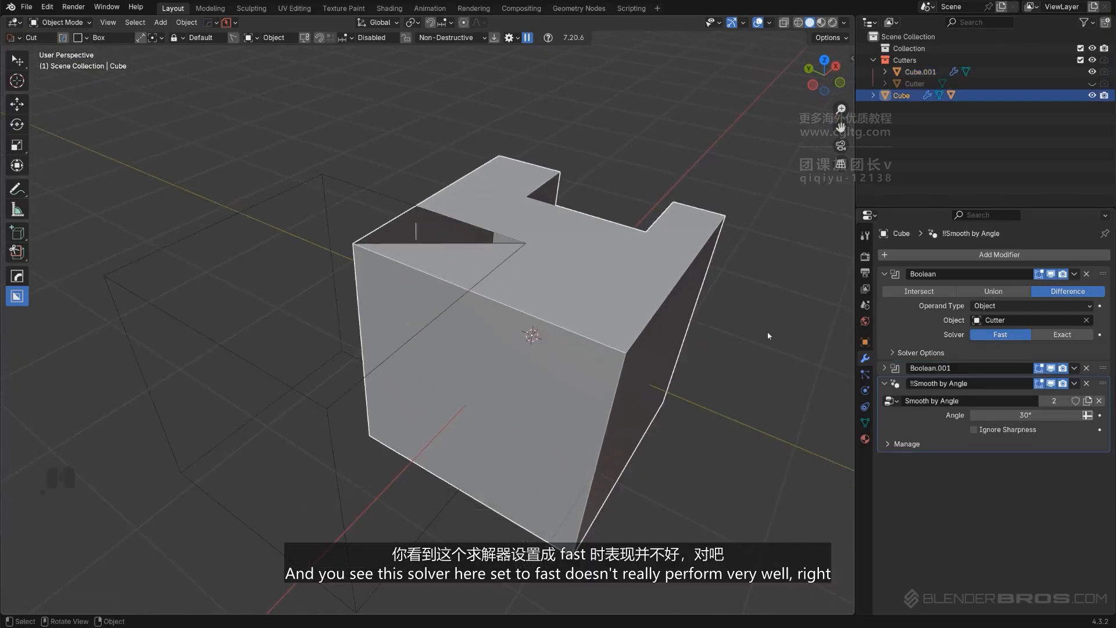
pyautogui.click(884, 368)
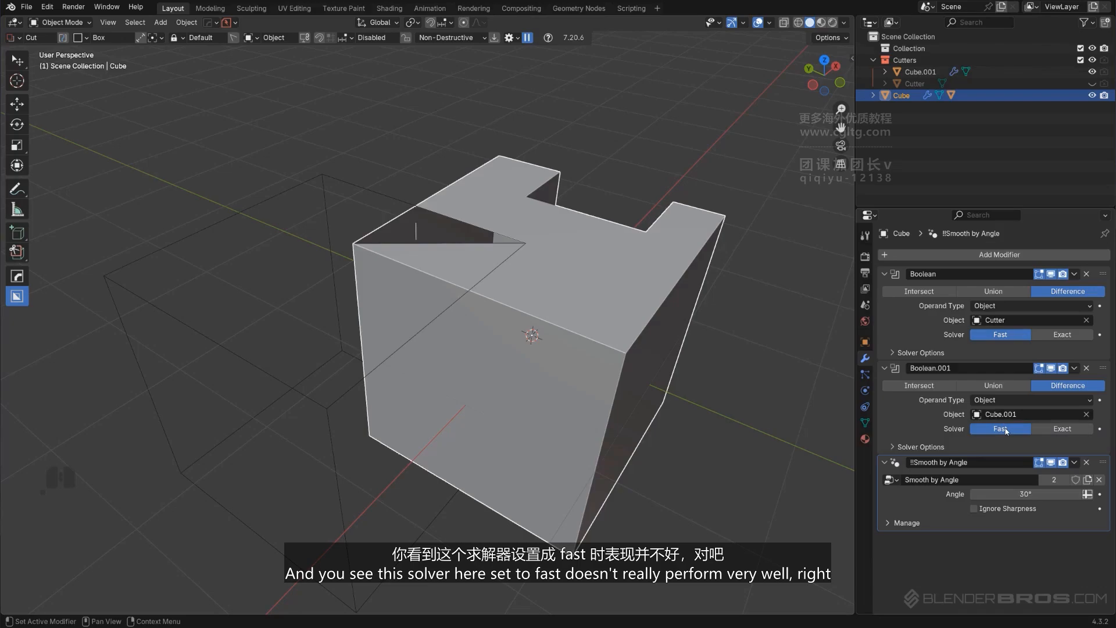
pyautogui.click(1056, 370)
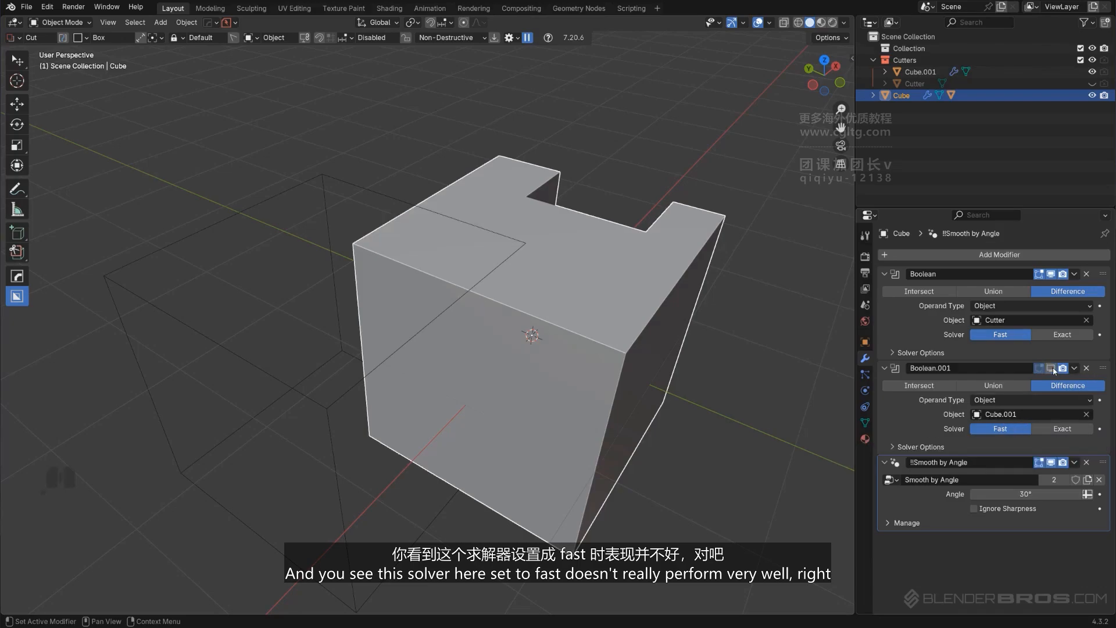
pyautogui.click(1056, 370)
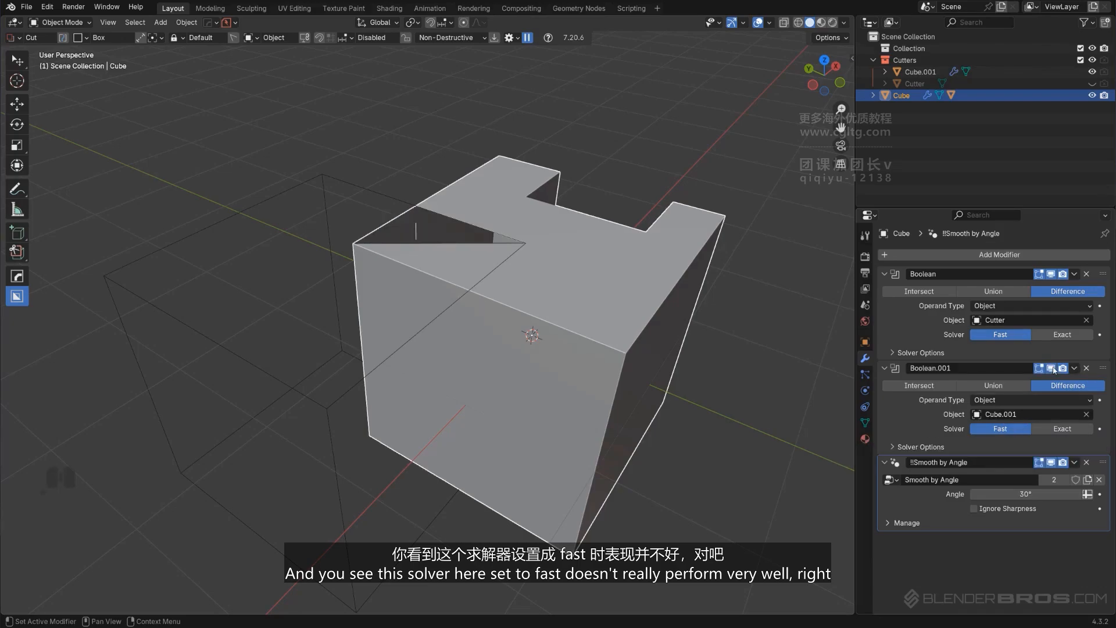
pyautogui.click(1062, 428)
pyautogui.moveTo(581, 372); pyautogui.dragTo(606, 217, button='middle')
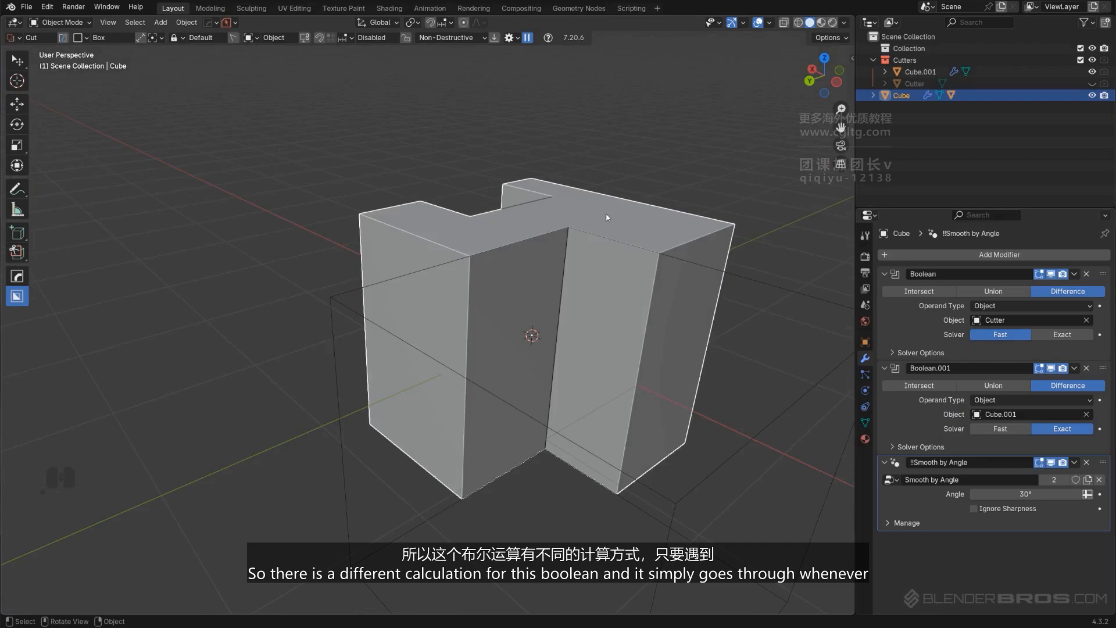
pyautogui.moveTo(598, 320); pyautogui.dragTo(669, 308, button='middle')
# Step: Draw a box cutter into the cube's top edge, switch between the Fast and Exact solvers during the cut, and cancel it
pyautogui.press('d')
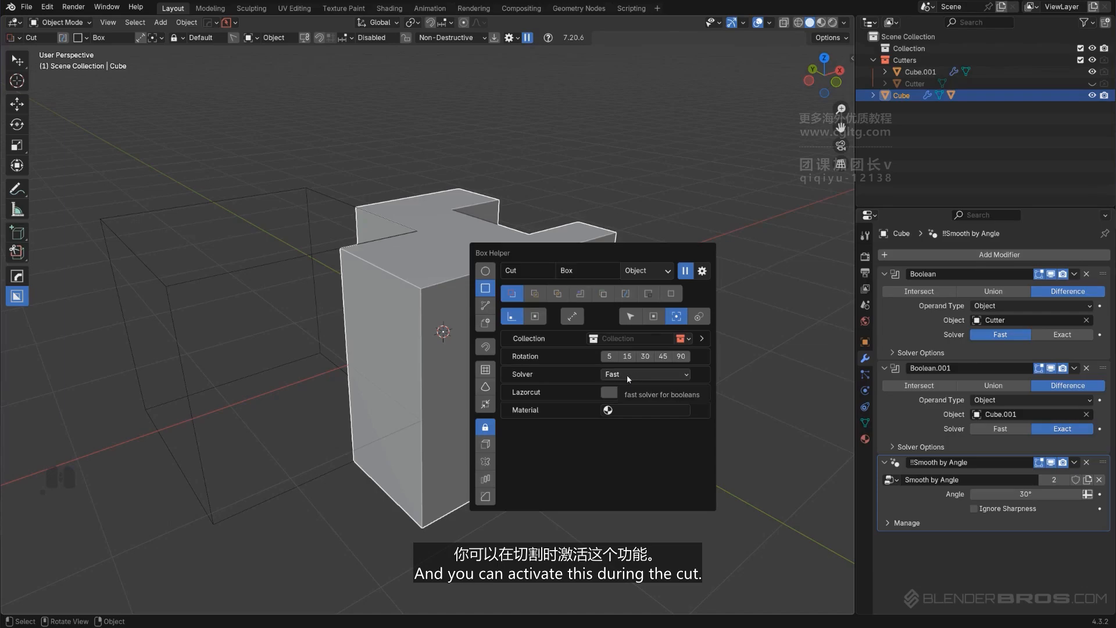
pyautogui.moveTo(449, 281); pyautogui.dragTo(512, 272, button='middle')
pyautogui.scroll(1, 526, 264)
pyautogui.moveTo(548, 245); pyautogui.dragTo(549, 320)
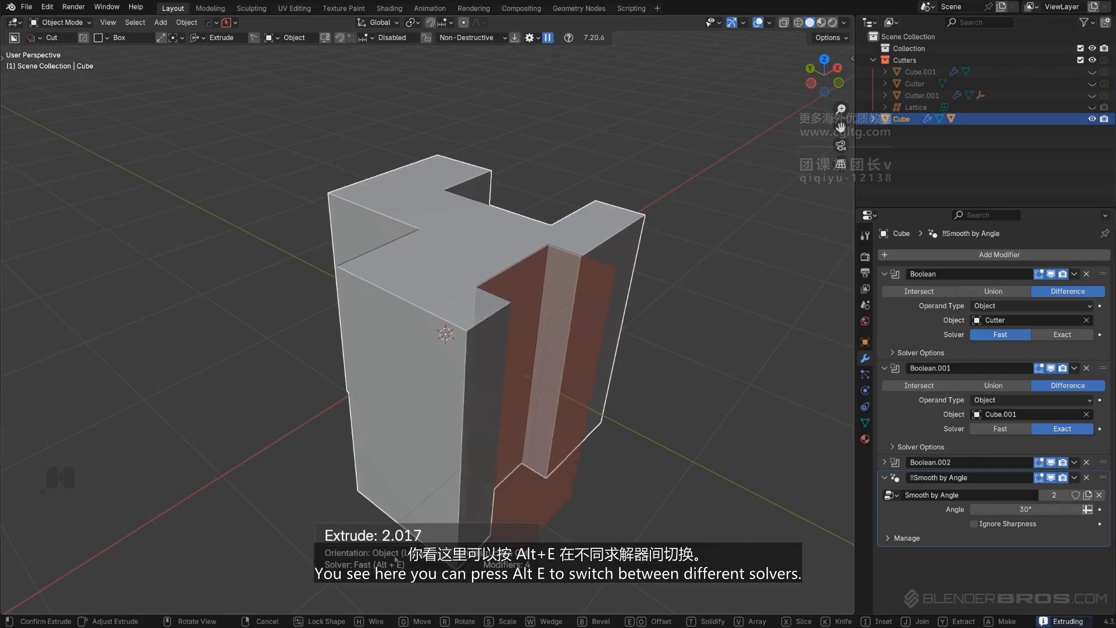
pyautogui.hotkey('alt', 'e')
pyautogui.hotkey('alt', 'e')
pyautogui.hotkey('alt', 'e')
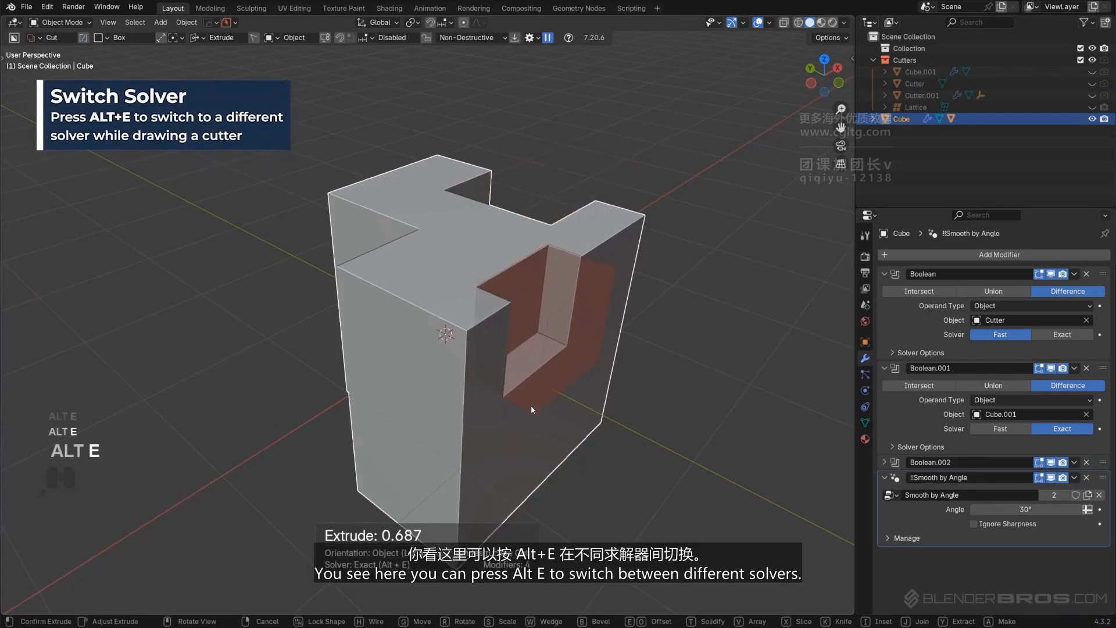
pyautogui.rightClick(532, 405)
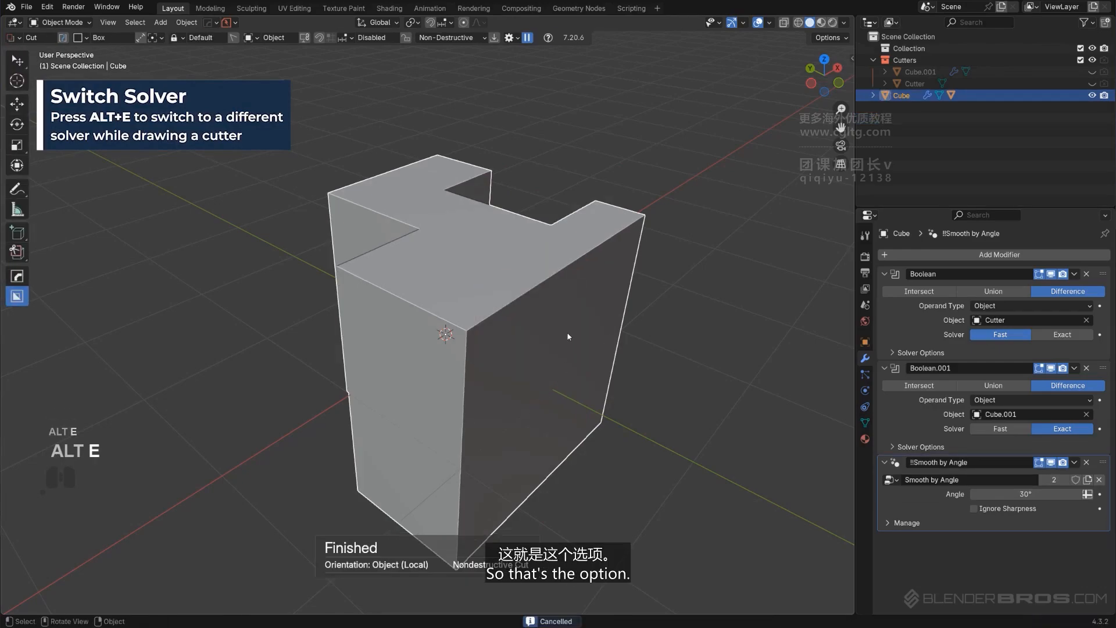
# Step: View the Lazorcut option in Box Helper, delete the cut cube, and add a fresh mesh cube in its place
pyautogui.press('d')
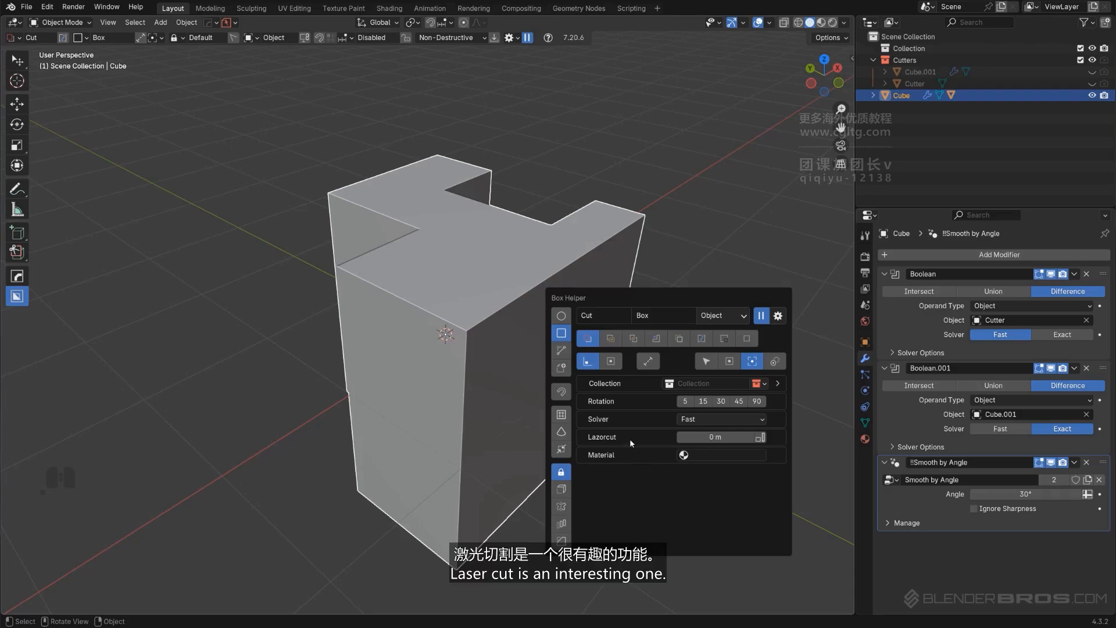
pyautogui.press('x')
pyautogui.click(541, 277)
pyautogui.moveTo(610, 300); pyautogui.dragTo(486, 260, button='middle')
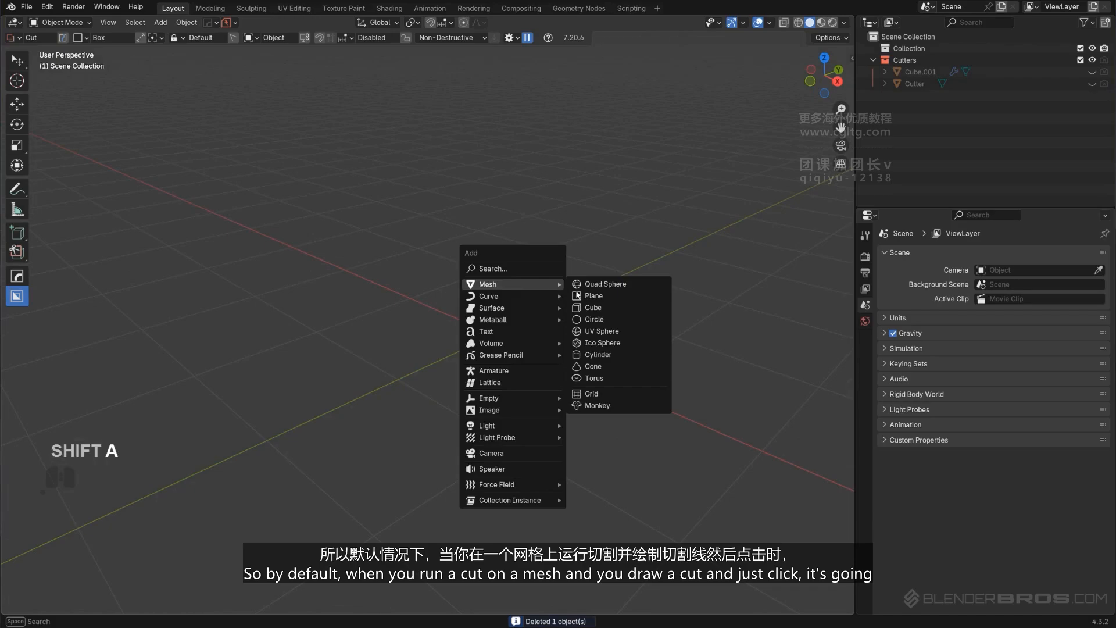
pyautogui.click(608, 307)
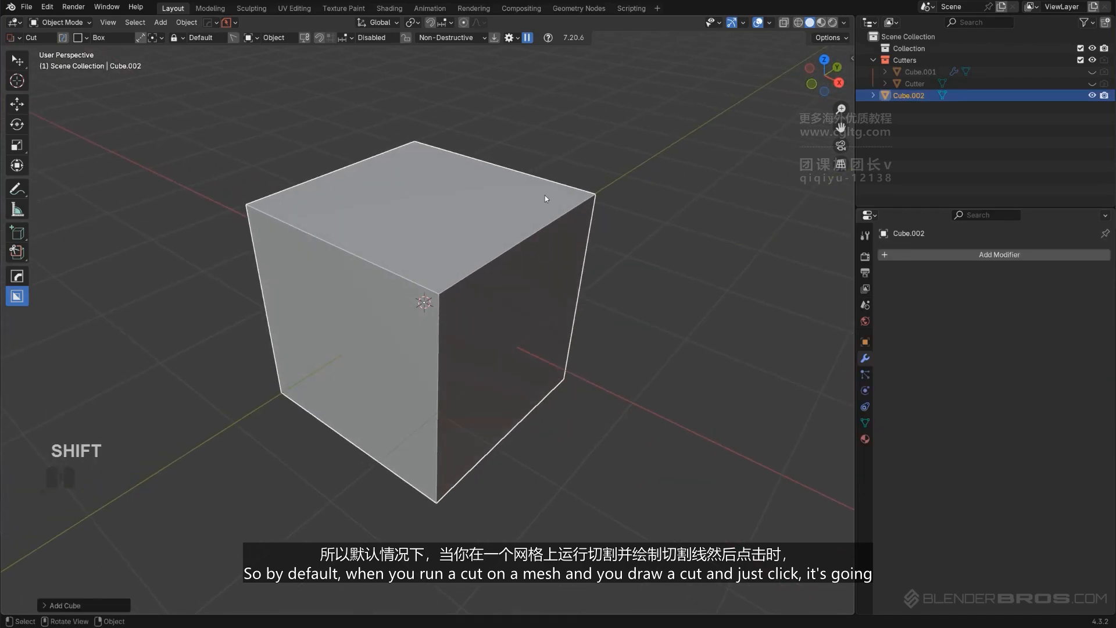
# Step: Lazorcut a box of about 0.56 by 1.06 m entirely through the new cube's edge and recover its cutter with Ever Scroll
pyautogui.moveTo(545, 196); pyautogui.dragTo(533, 274)
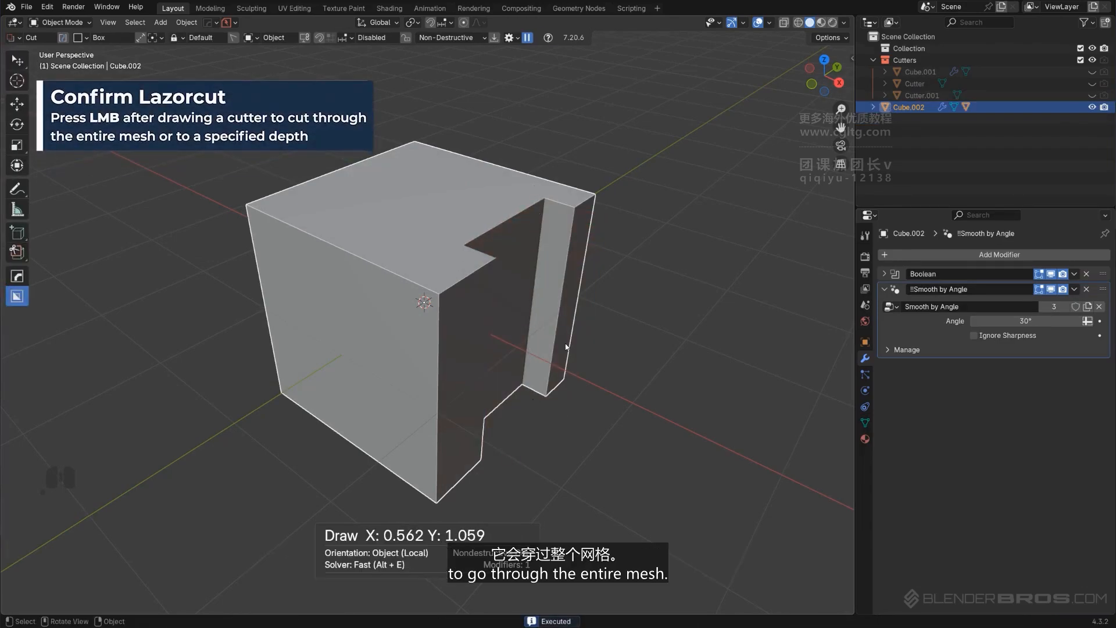
pyautogui.press('q')
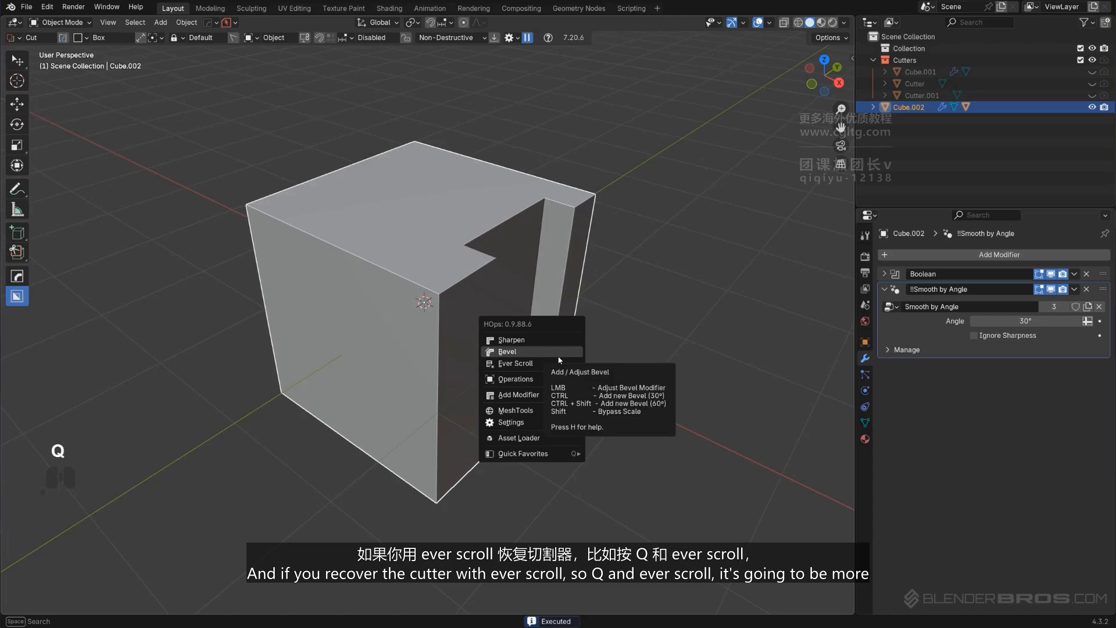
pyautogui.click(557, 363)
pyautogui.moveTo(557, 362); pyautogui.dragTo(654, 334, button='middle')
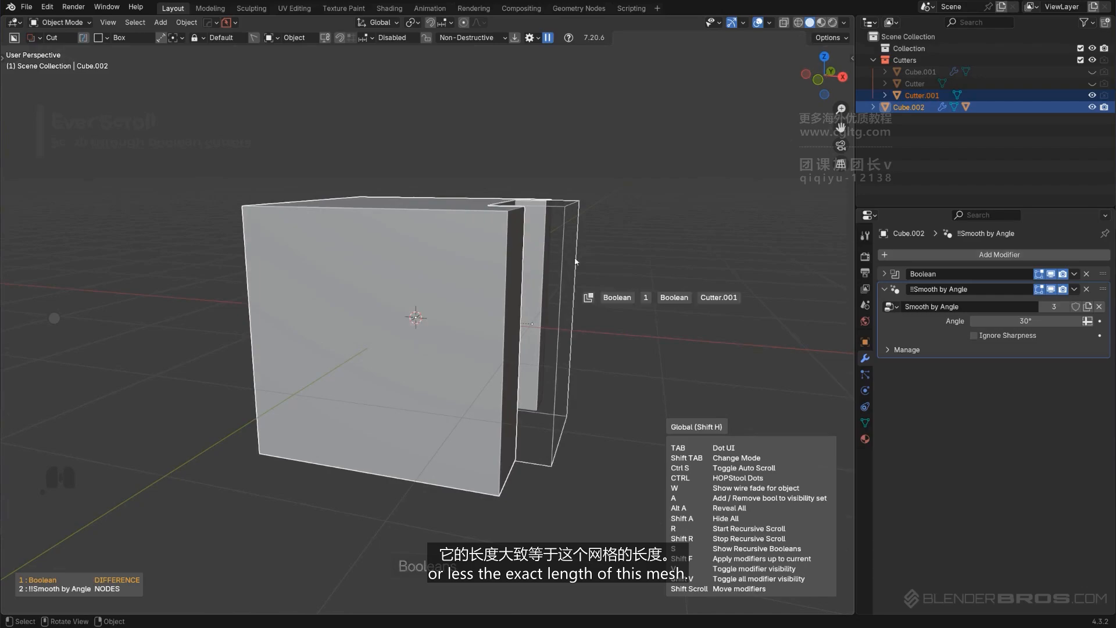
pyautogui.click(700, 387)
# Step: Examine both ends of the recovered cutter up close against the cube's upper and lower faces
pyautogui.scroll(2, 612, 250)
pyautogui.moveTo(618, 244); pyautogui.dragTo(473, 368, button='middle')
pyautogui.scroll(3, 471, 369)
pyautogui.keyDown('shift'); pyautogui.moveTo(388, 362); pyautogui.dragTo(404, 307, button='middle'); pyautogui.keyUp('shift')
pyautogui.scroll(2, 398, 308)
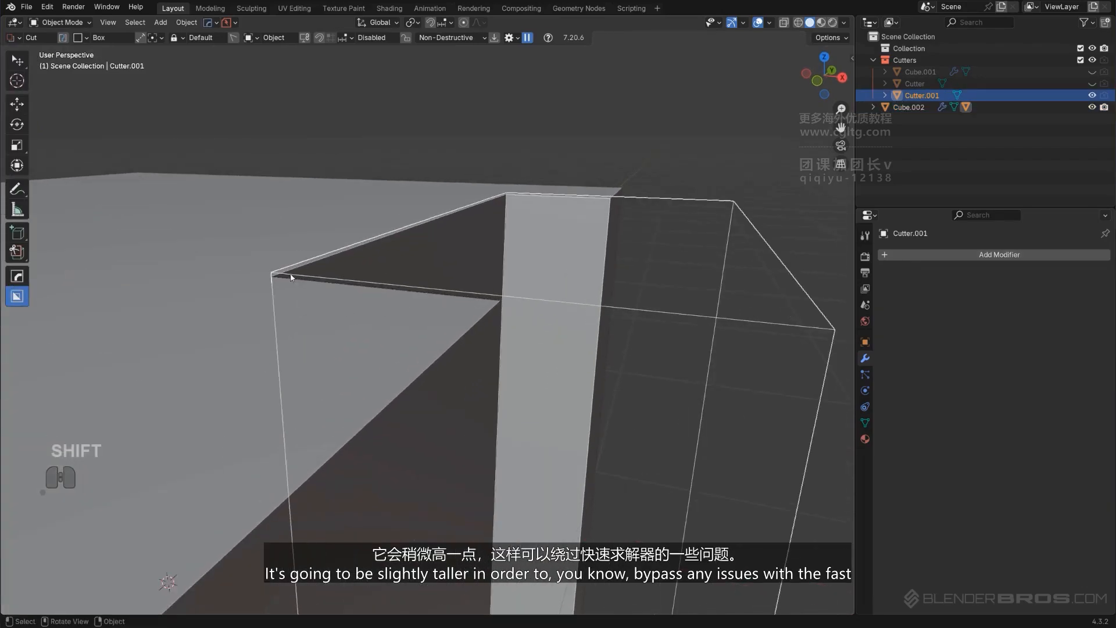
pyautogui.scroll(-5, 291, 277)
pyautogui.keyDown('shift'); pyautogui.moveTo(448, 427); pyautogui.dragTo(473, 209, button='middle'); pyautogui.keyUp('shift')
pyautogui.scroll(3, 454, 349)
pyautogui.keyDown('shift'); pyautogui.moveTo(441, 487); pyautogui.dragTo(446, 424, button='middle'); pyautogui.keyUp('shift')
pyautogui.scroll(1, 456, 448)
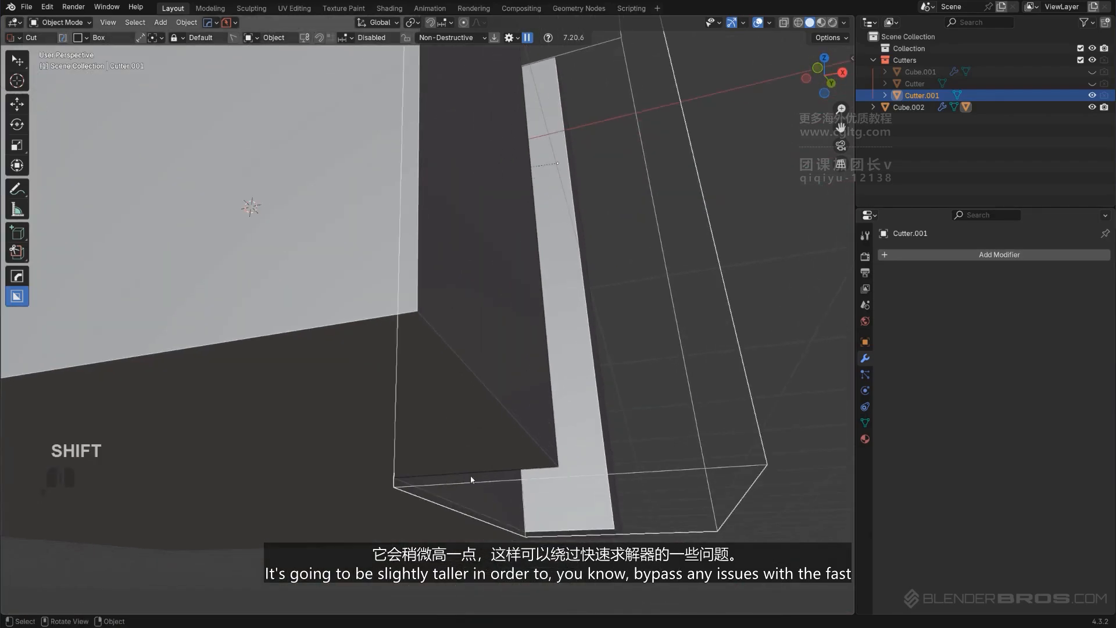
pyautogui.scroll(-5, 462, 478)
pyautogui.moveTo(581, 204); pyautogui.dragTo(550, 400, button='middle')
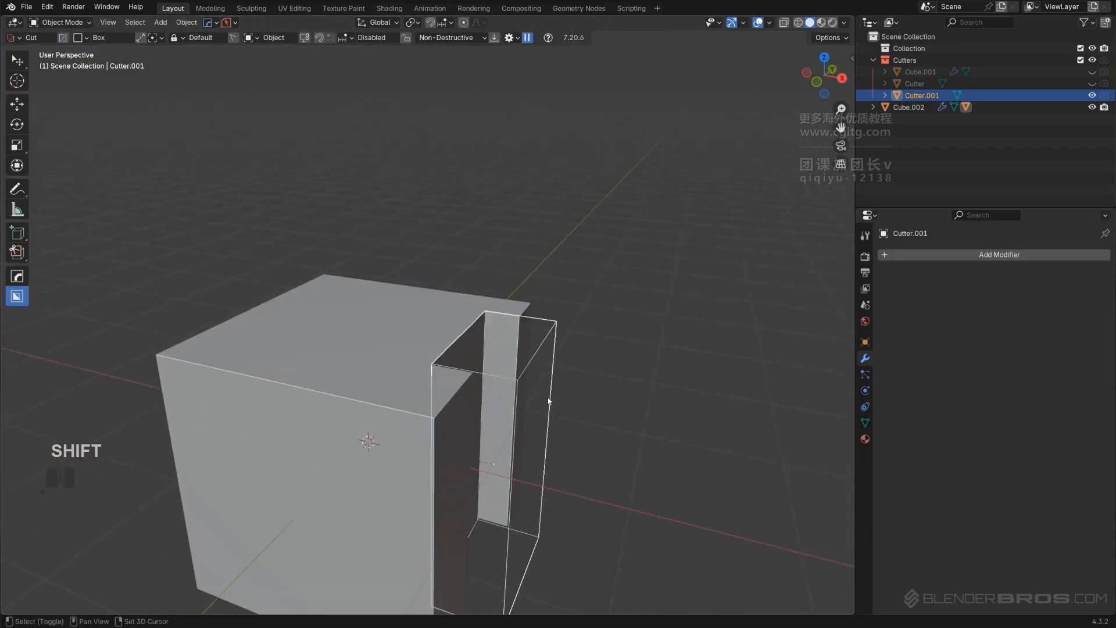
pyautogui.moveTo(555, 331); pyautogui.dragTo(469, 308, button='middle')
pyautogui.scroll(3, 529, 320)
pyautogui.scroll(2, 493, 349)
pyautogui.scroll(4, 453, 309)
pyautogui.scroll(-1, 399, 308)
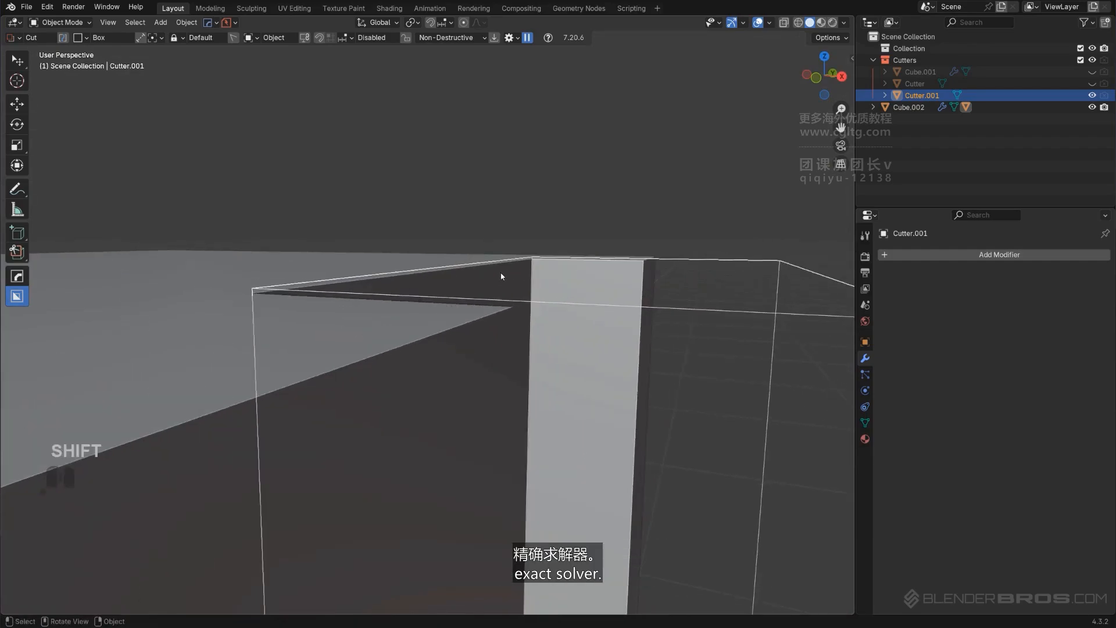
pyautogui.scroll(-5, 464, 284)
pyautogui.scroll(-4, 464, 287)
pyautogui.moveTo(473, 315); pyautogui.dragTo(594, 282, button='middle')
# Step: Set the Lazorcut depth to 1 m in Box Helper
pyautogui.press('d')
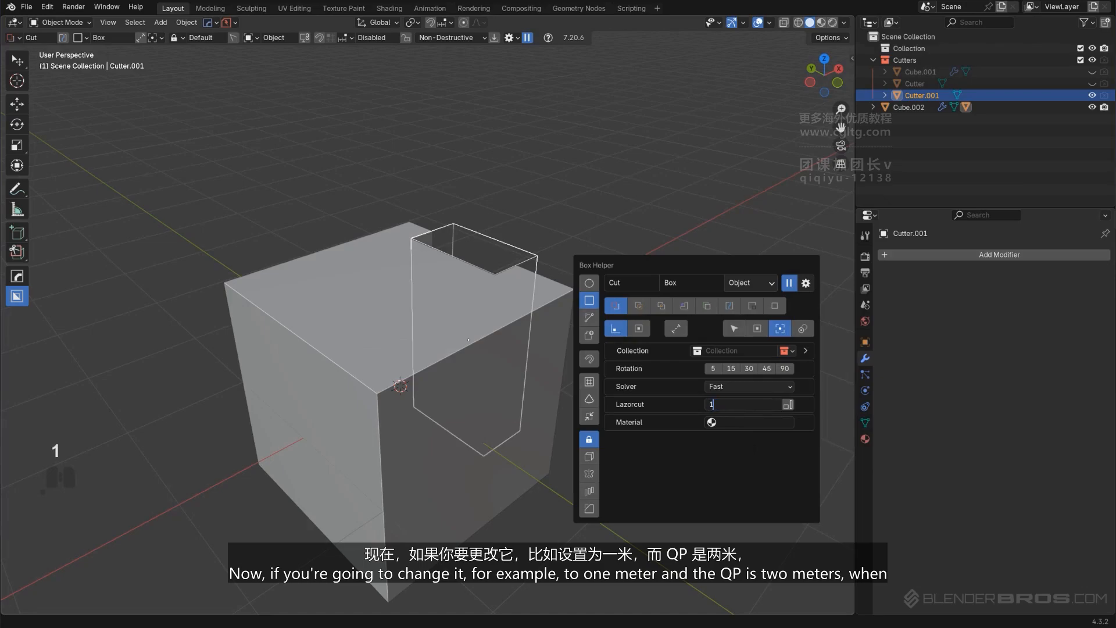
pyautogui.keyDown('shift'); pyautogui.moveTo(748, 469); pyautogui.dragTo(444, 266, button='middle'); pyautogui.keyUp('shift')
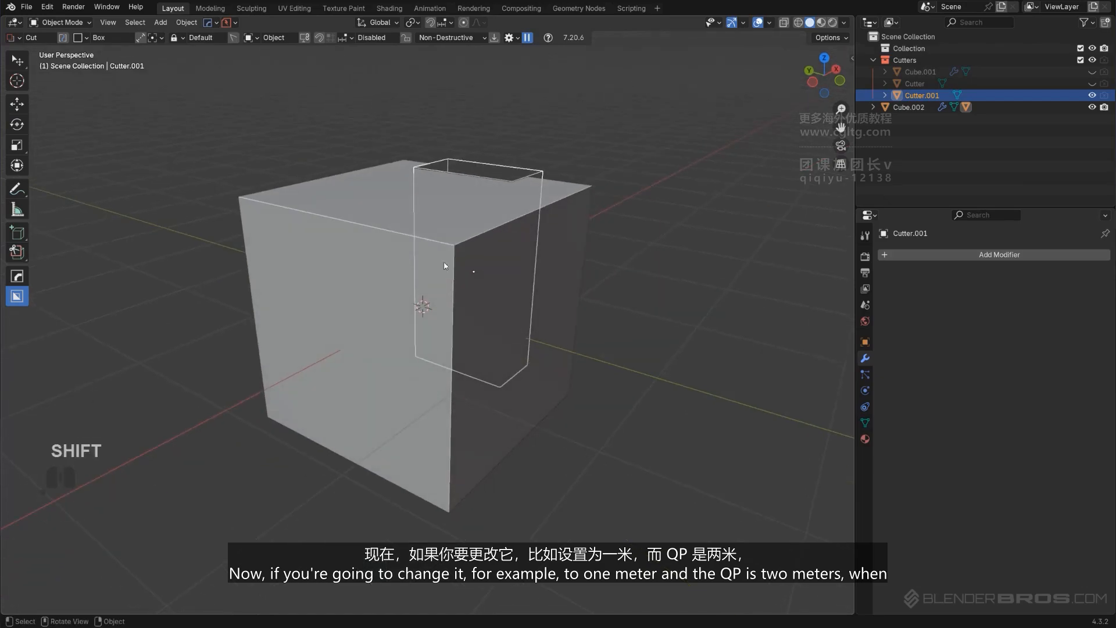
pyautogui.moveTo(484, 324); pyautogui.dragTo(487, 344, button='middle')
# Step: Select the cube and Lazorcut a box of about 1.33 by 0.70 m into its uncut top edge at the set depth
pyautogui.click(494, 247)
pyautogui.moveTo(642, 278); pyautogui.dragTo(606, 269, button='middle')
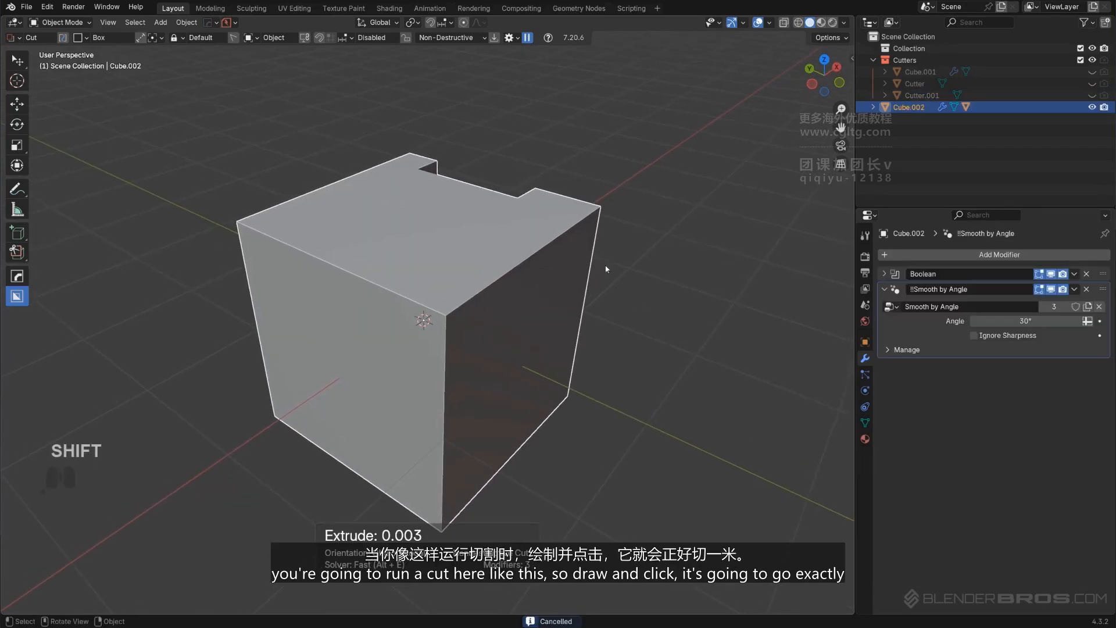
pyautogui.moveTo(549, 207); pyautogui.dragTo(536, 314)
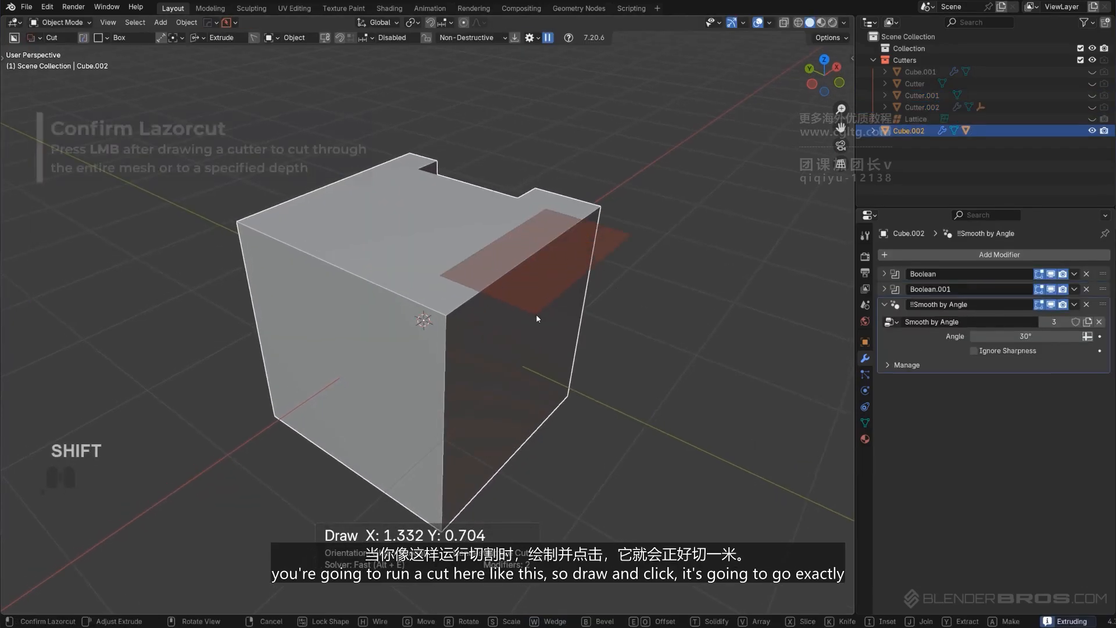
pyautogui.moveTo(536, 316); pyautogui.dragTo(556, 207, button='middle')
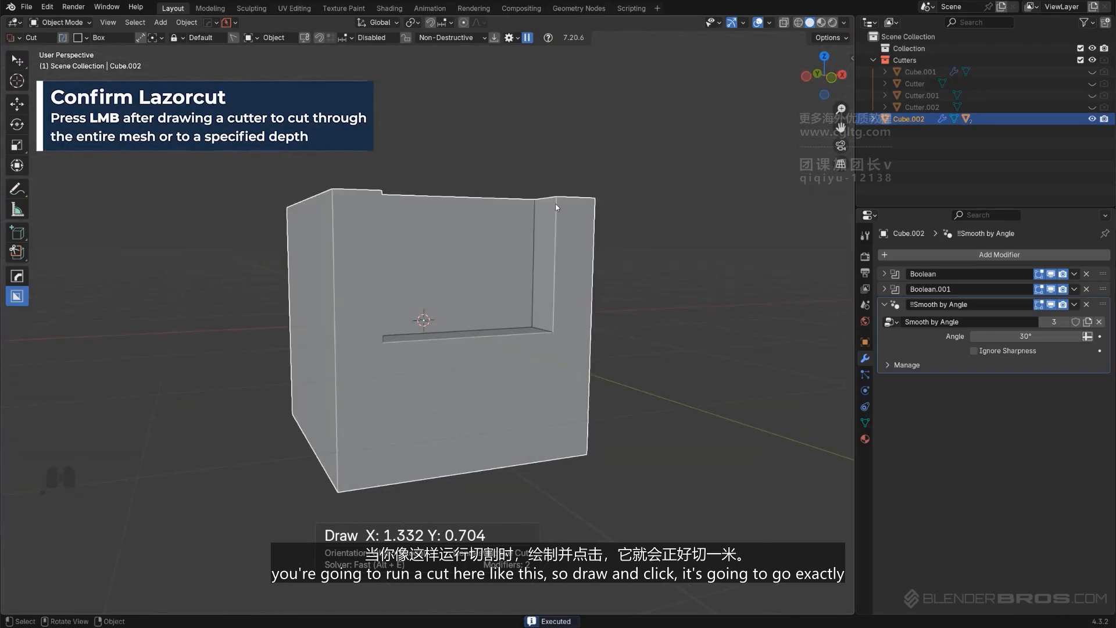
# Step: Switch Lazorcut to AutoDepth in Box Helper and try a box cut of about 0.71 by 1.06 m into the cube's uncut top edge
pyautogui.moveTo(546, 349)
pyautogui.mouseDown(button='middle')
pyautogui.moveTo(511, 289)
pyautogui.moveTo(489, 299)
pyautogui.moveTo(518, 242)
pyautogui.moveTo(556, 243)
pyautogui.mouseUp(button='middle')
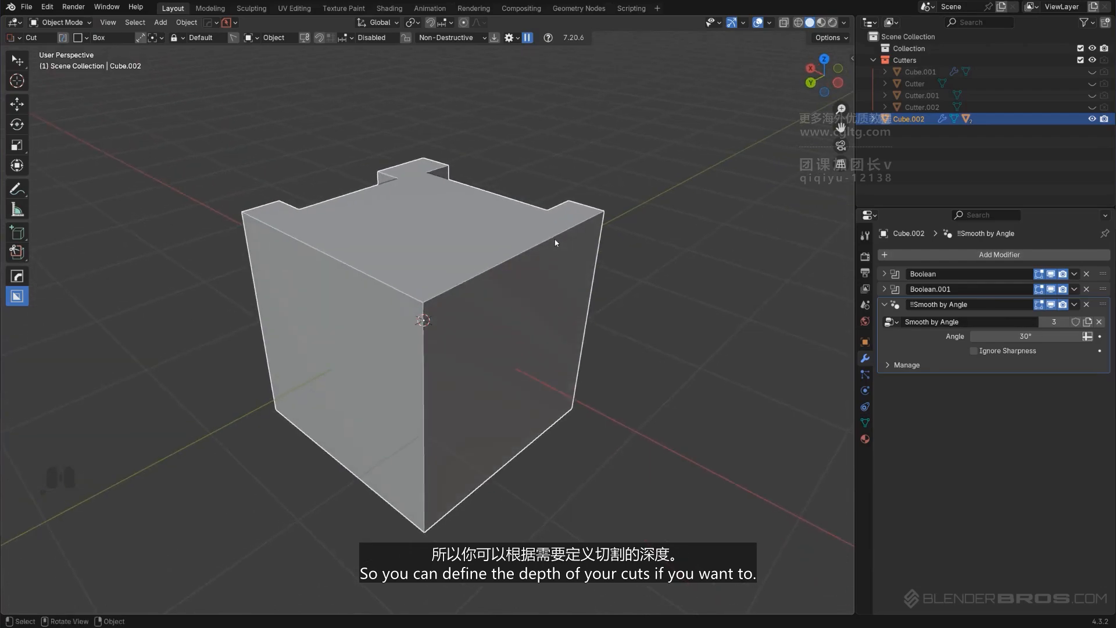
pyautogui.press('d')
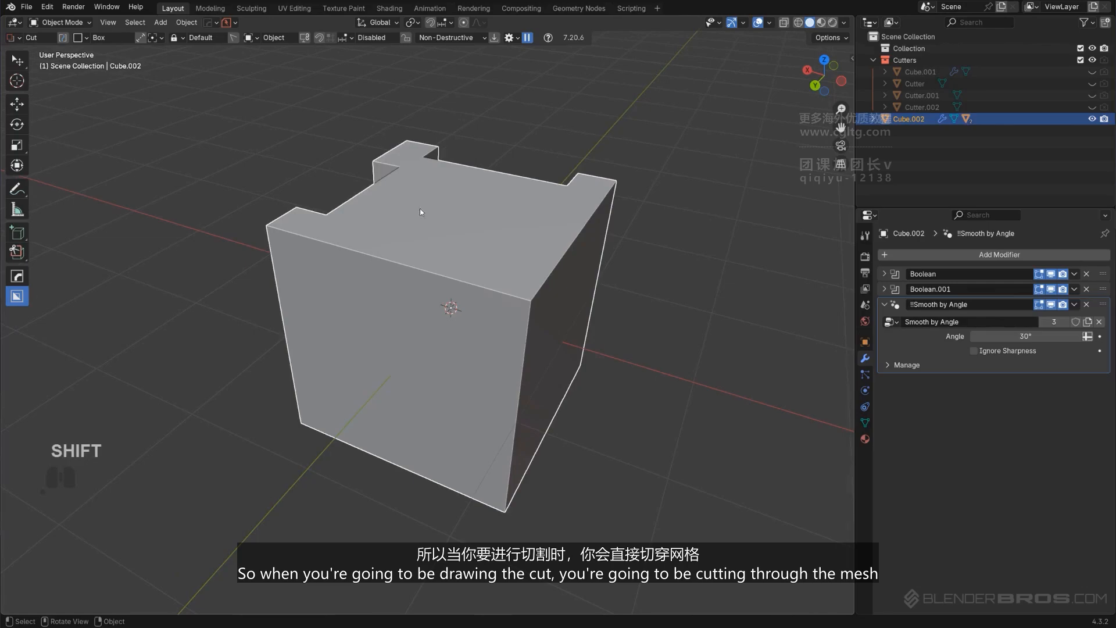
pyautogui.keyDown('shift'); pyautogui.moveTo(421, 211); pyautogui.dragTo(439, 309); pyautogui.keyUp('shift')
pyautogui.hotkey('ctrl', 'z')
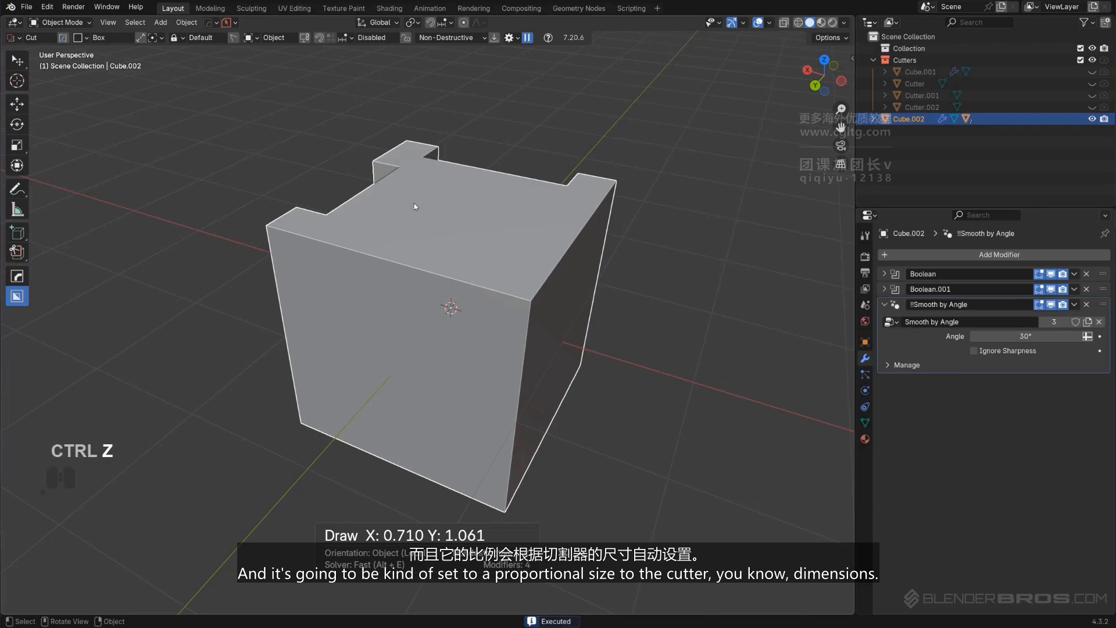
# Step: Lazorcut a box of about 0.81 by 1.12 m into the same top edge with AutoDepth, inspect its depth and undo the cut
pyautogui.moveTo(414, 206); pyautogui.dragTo(441, 308)
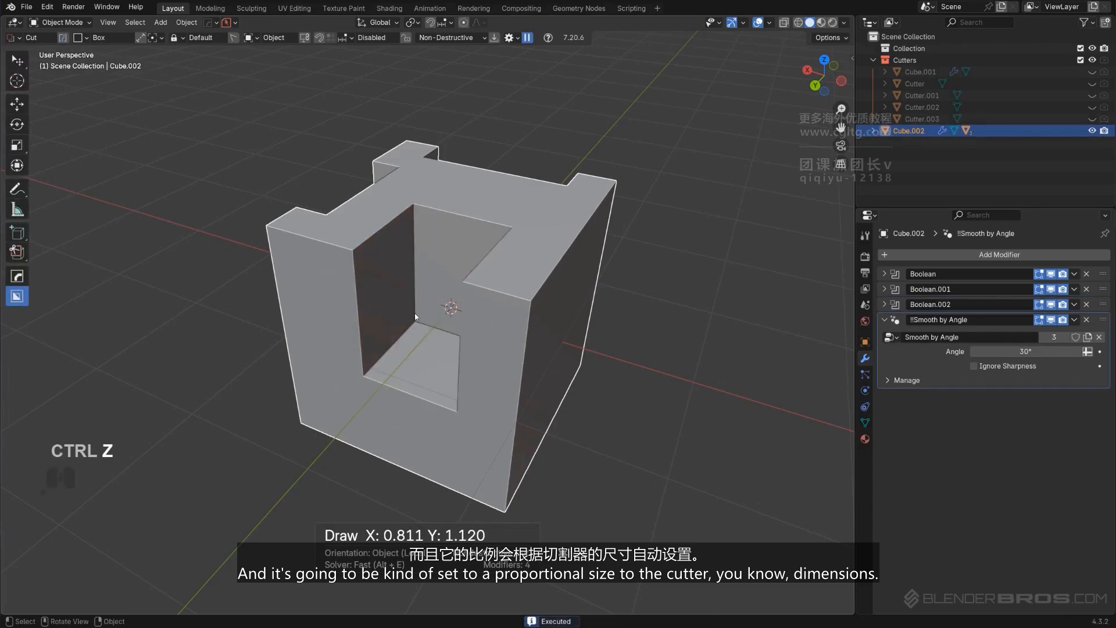
pyautogui.moveTo(415, 313)
pyautogui.mouseDown(button='middle')
pyautogui.moveTo(464, 264)
pyautogui.moveTo(371, 283)
pyautogui.mouseUp(button='middle')
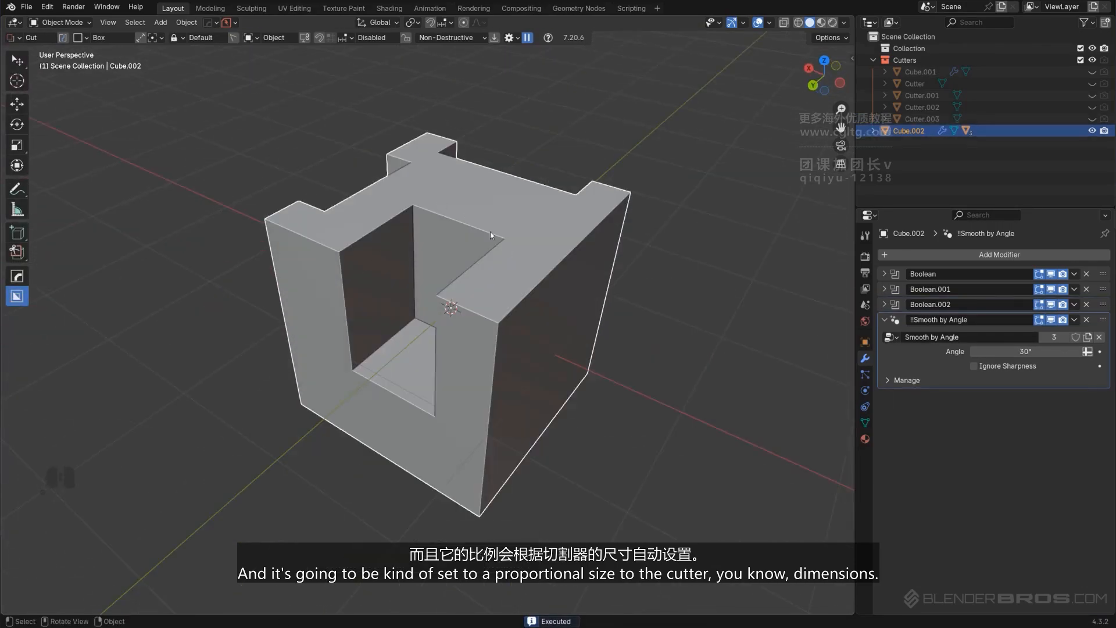
pyautogui.hotkey('ctrl', 'z')
# Step: Set the AutoDepth multiplier to 5 and test it with a box of about 0.35 by 0.73 m on the top edge, undoing the cut
pyautogui.press('d')
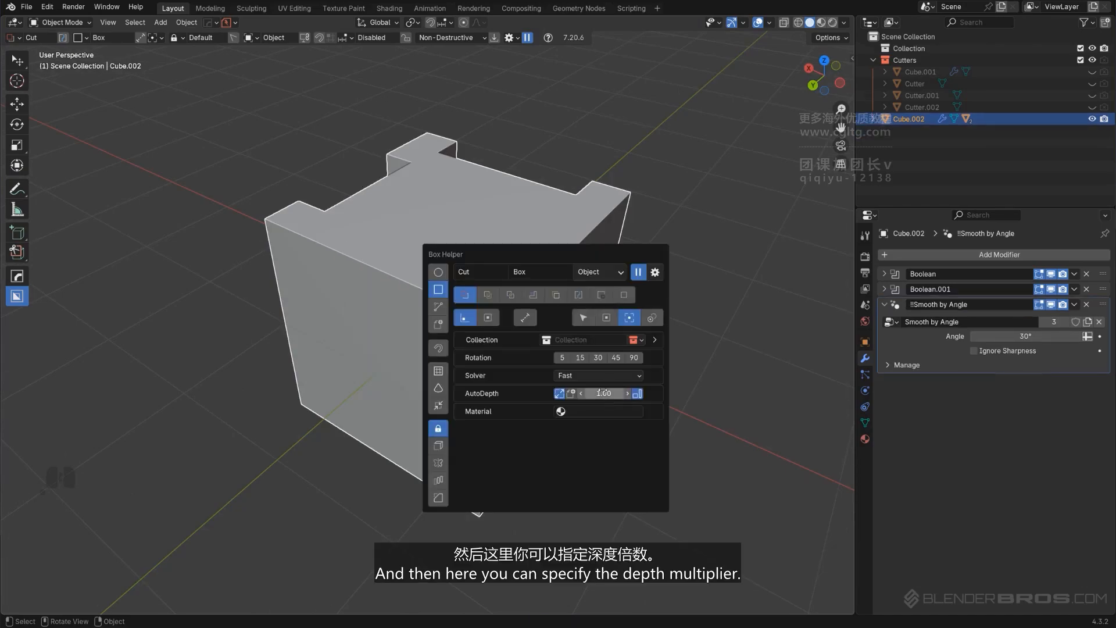
pyautogui.click(603, 394)
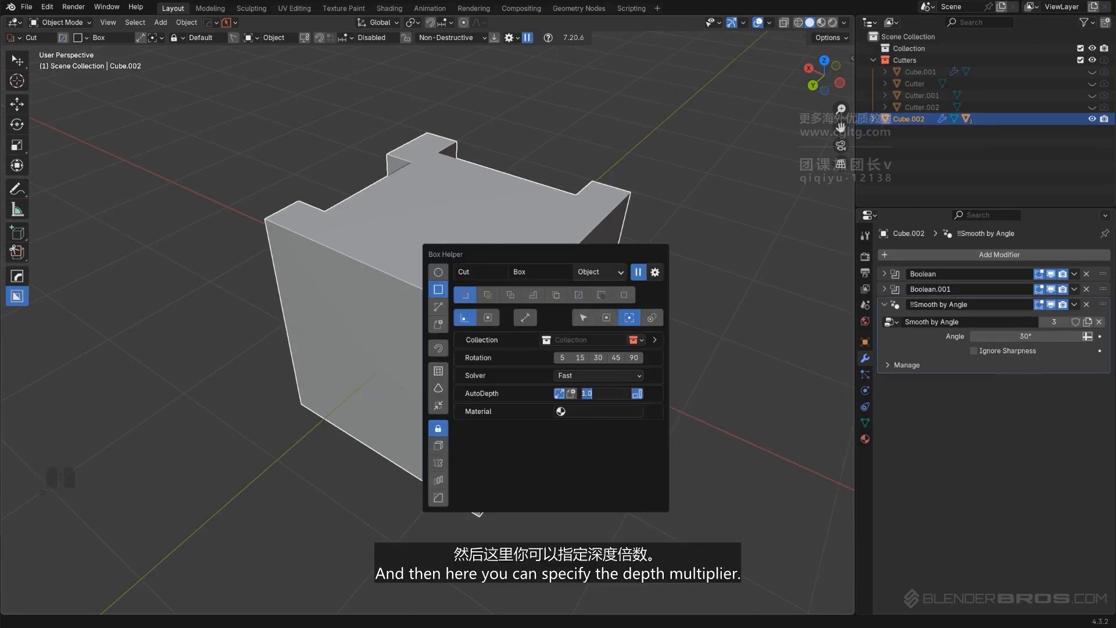
pyautogui.press('Return')
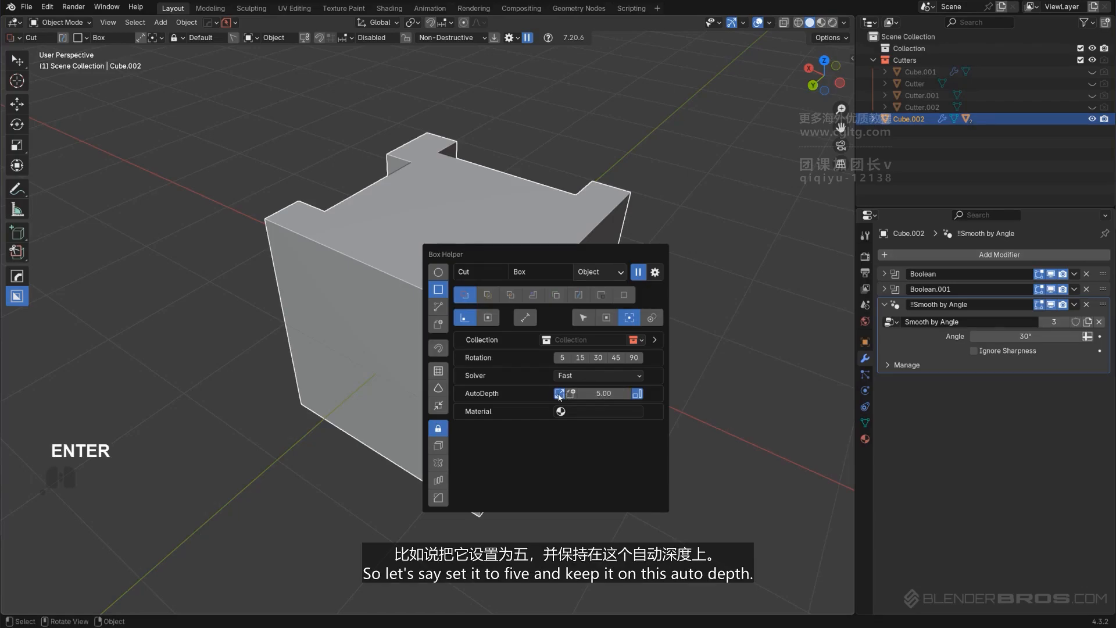
pyautogui.moveTo(423, 219); pyautogui.dragTo(397, 283)
pyautogui.hotkey('ctrl', 'z')
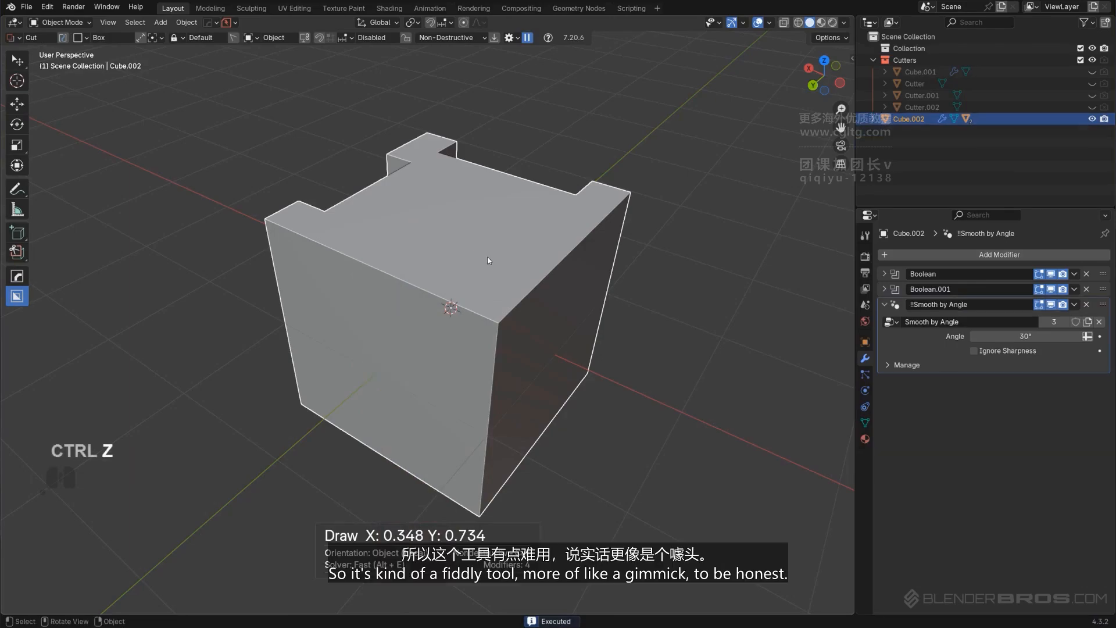
# Step: Turn off AutoDepth in Box Helper and set the Lazorcut depth to 0 m
pyautogui.press('d')
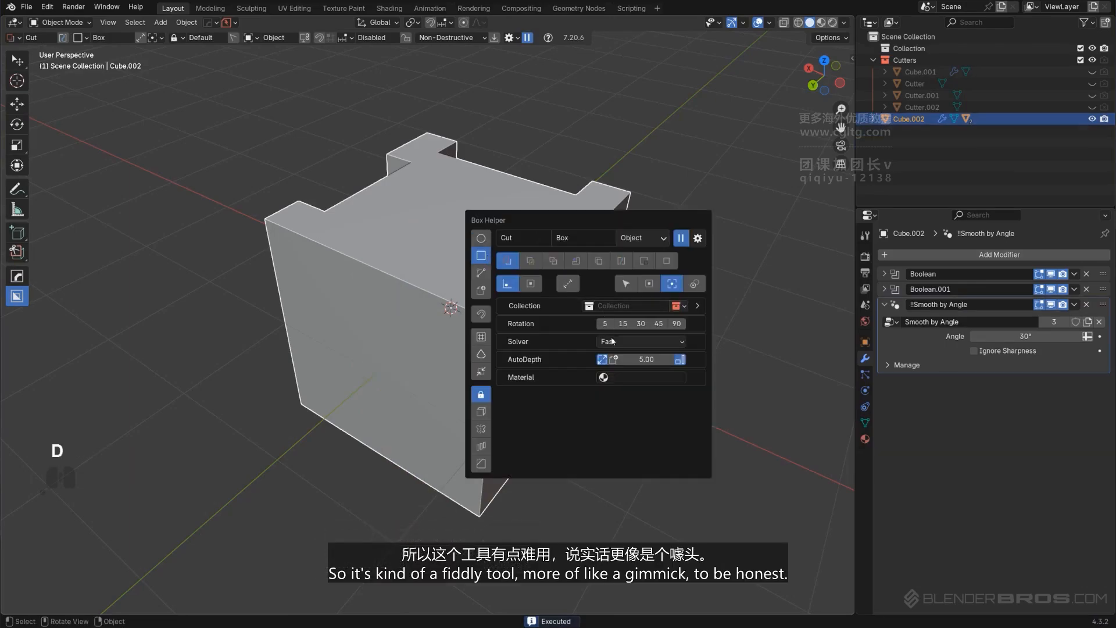
pyautogui.click(679, 360)
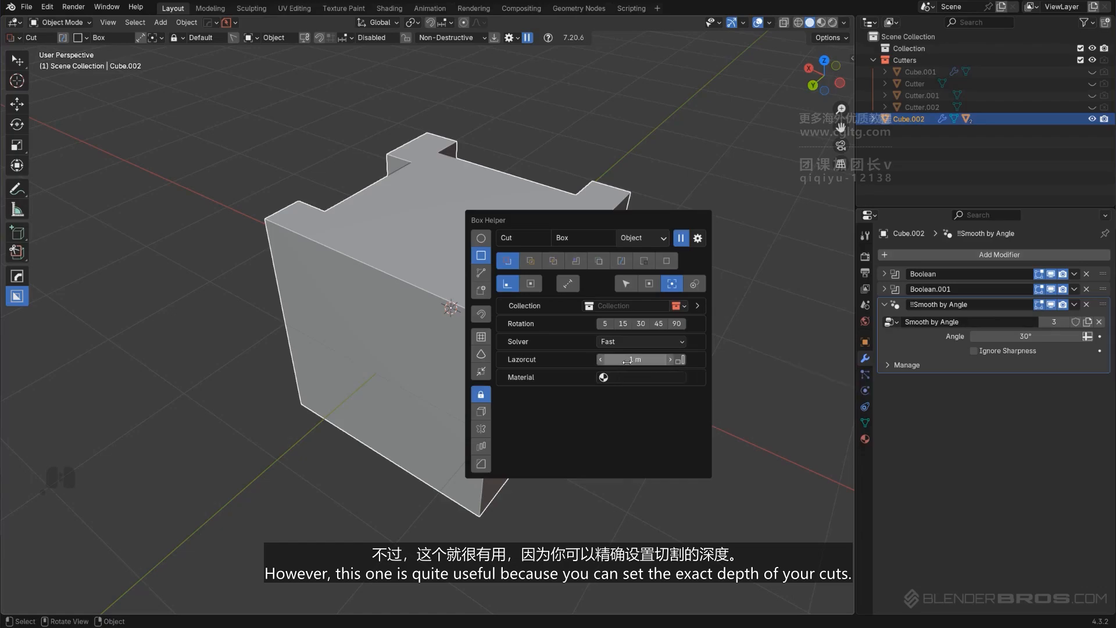
pyautogui.click(680, 360)
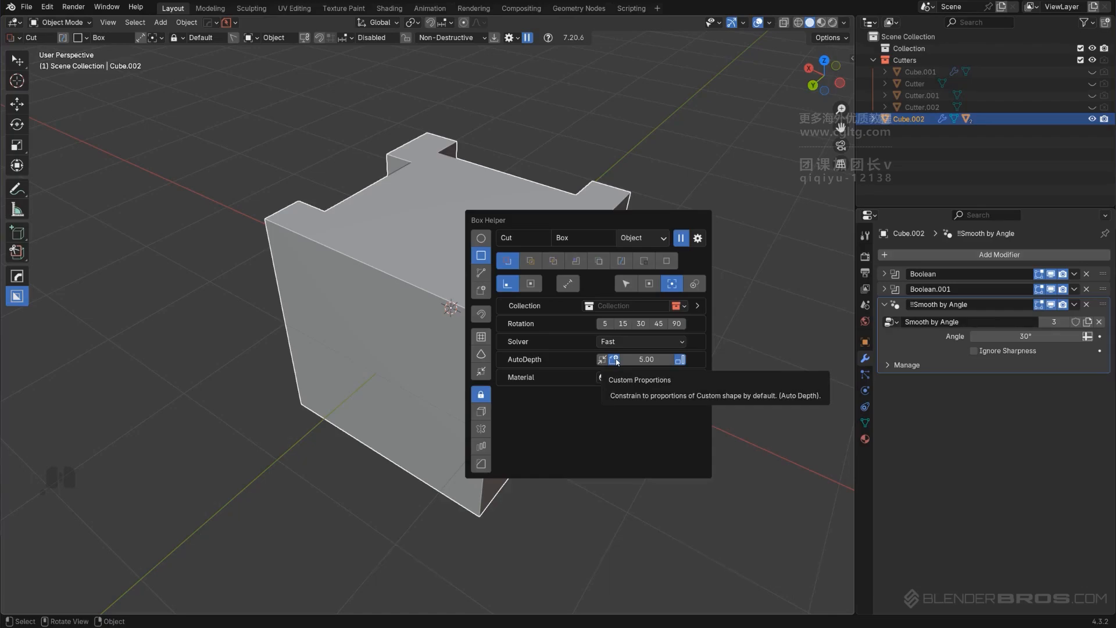
pyautogui.click(680, 359)
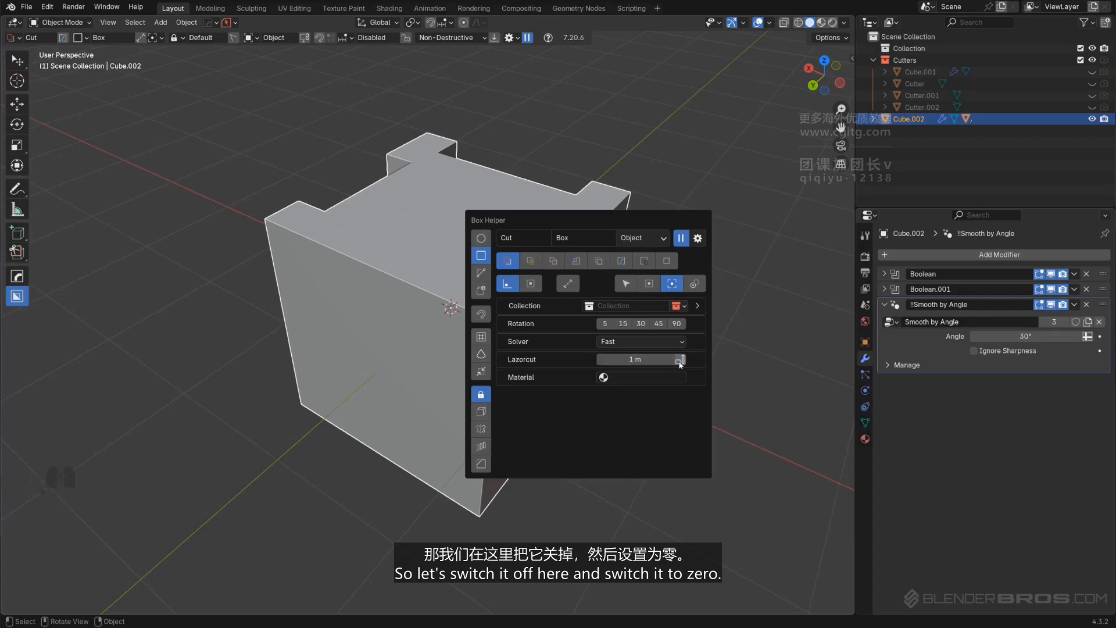
pyautogui.doubleClick(636, 359)
pyautogui.write('0')
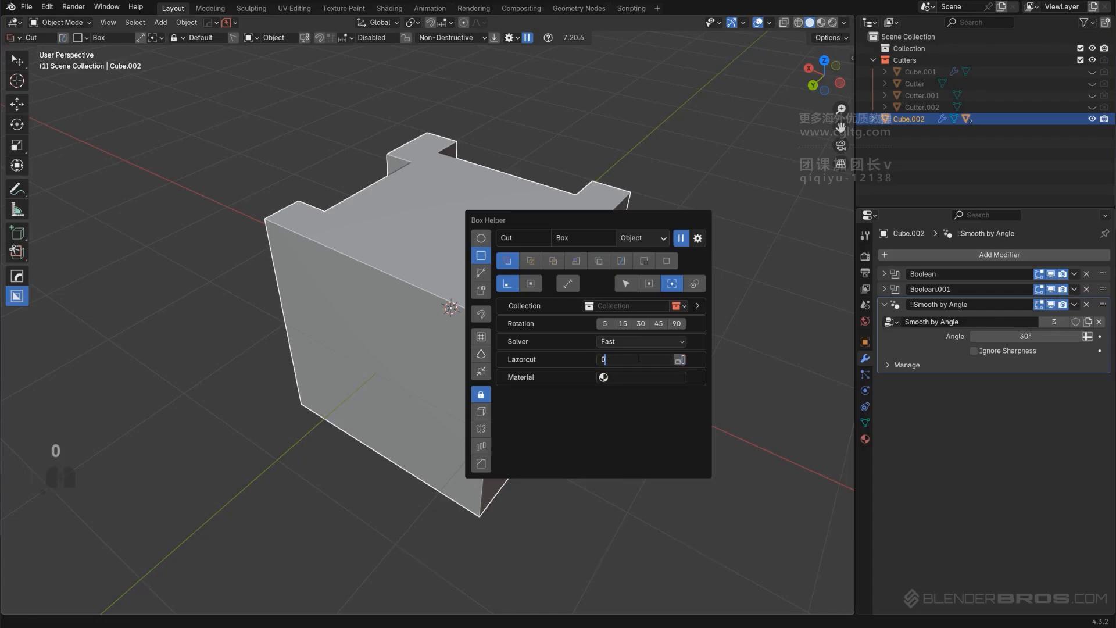
pyautogui.press('Return')
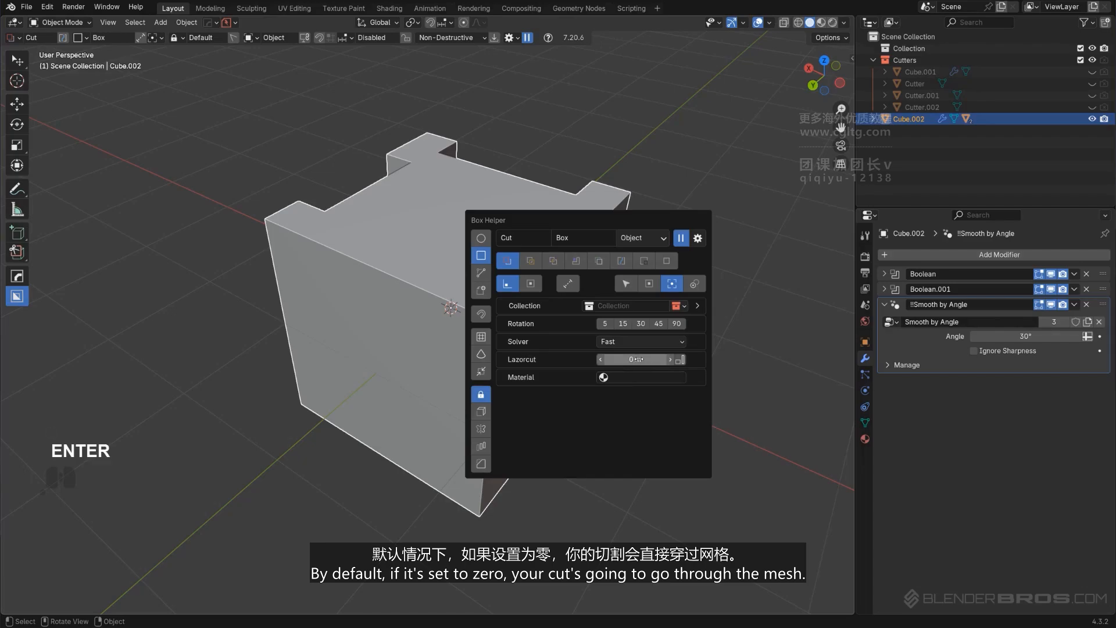
# Step: Lazorcut a box of about 0.56 by 0.82 m through the cube from its uncut top edge and view the cut from several angles
pyautogui.scroll(-1, 412, 264)
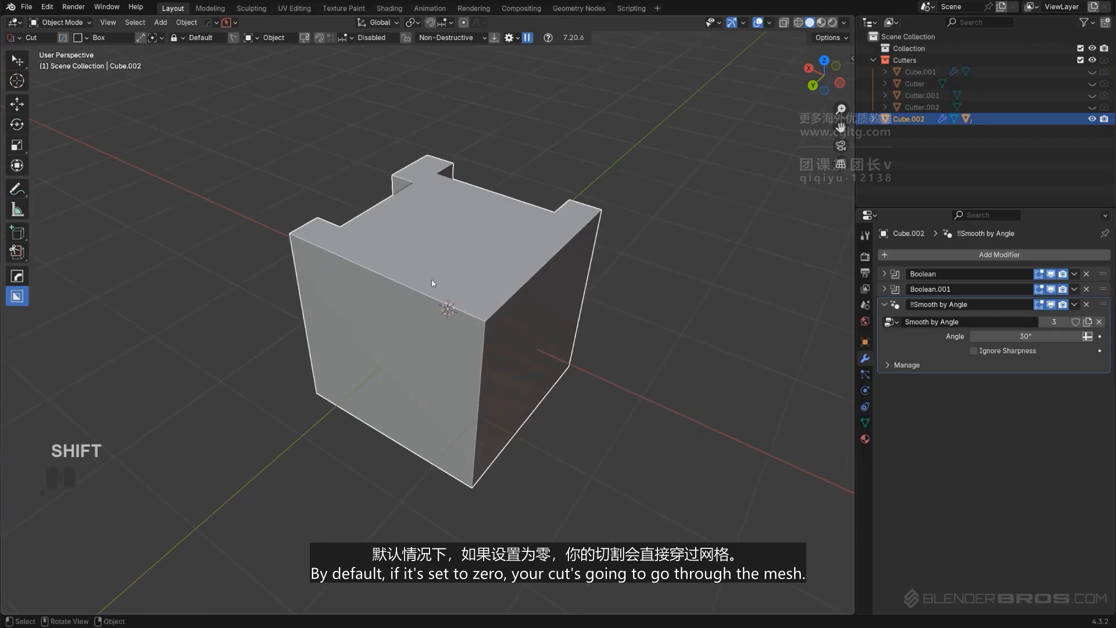
pyautogui.moveTo(417, 241); pyautogui.dragTo(406, 311)
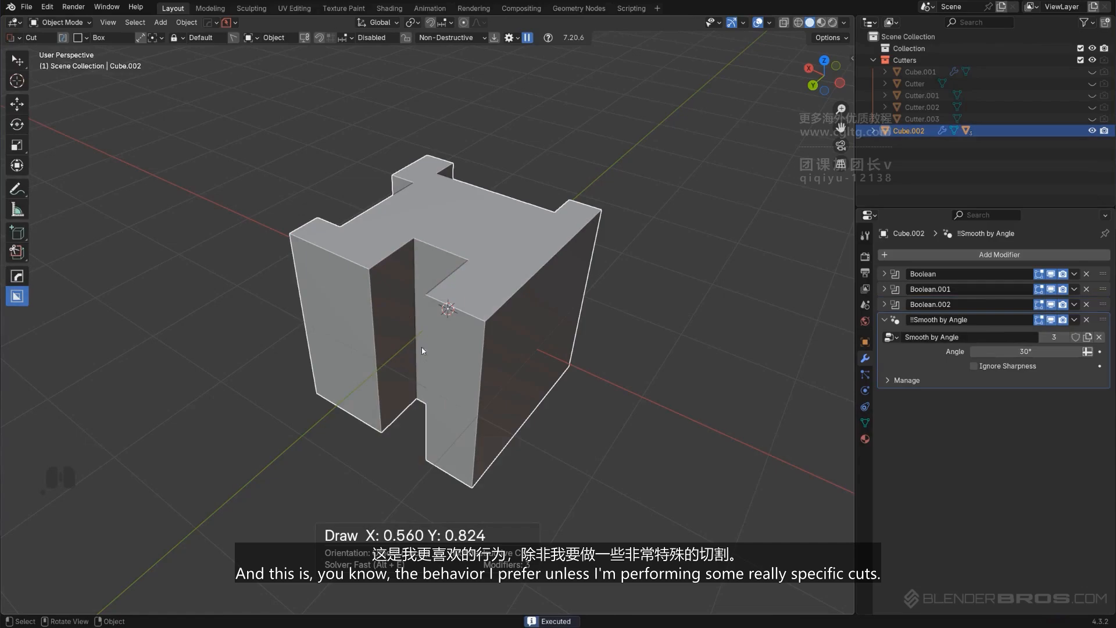
pyautogui.moveTo(422, 348)
pyautogui.mouseDown(button='middle')
pyautogui.moveTo(498, 353)
pyautogui.moveTo(490, 342)
pyautogui.moveTo(386, 349)
pyautogui.moveTo(428, 326)
pyautogui.moveTo(480, 343)
pyautogui.moveTo(488, 321)
pyautogui.moveTo(539, 320)
pyautogui.mouseUp(button='middle')
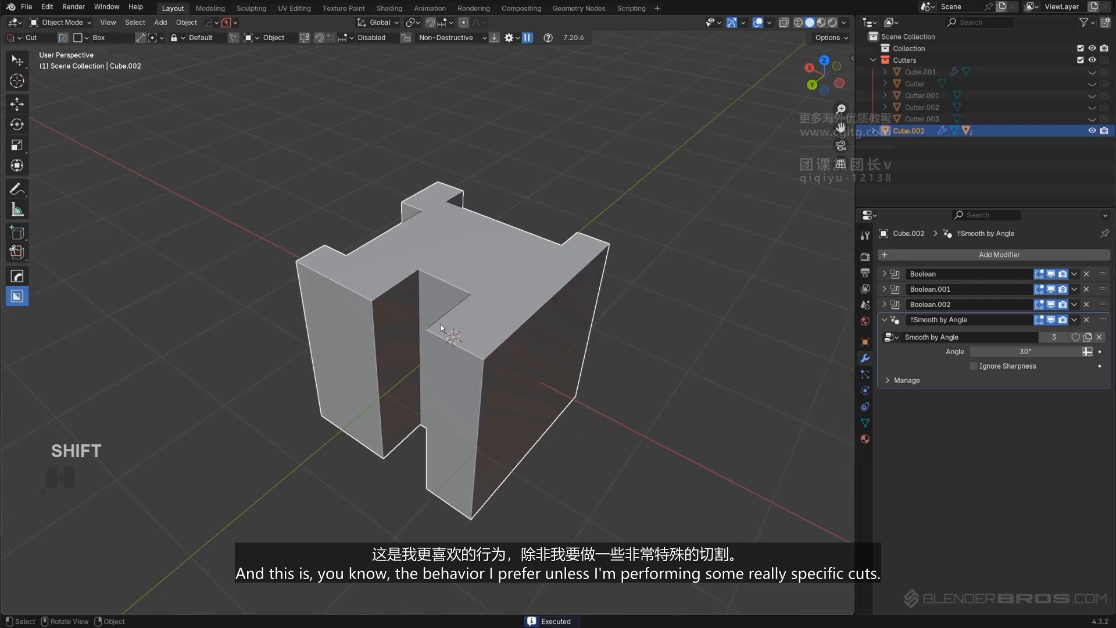
pyautogui.moveTo(441, 327); pyautogui.dragTo(474, 308, button='middle')
# Step: Delete the cut cube and add a new cube mesh in its place
pyautogui.press('d')
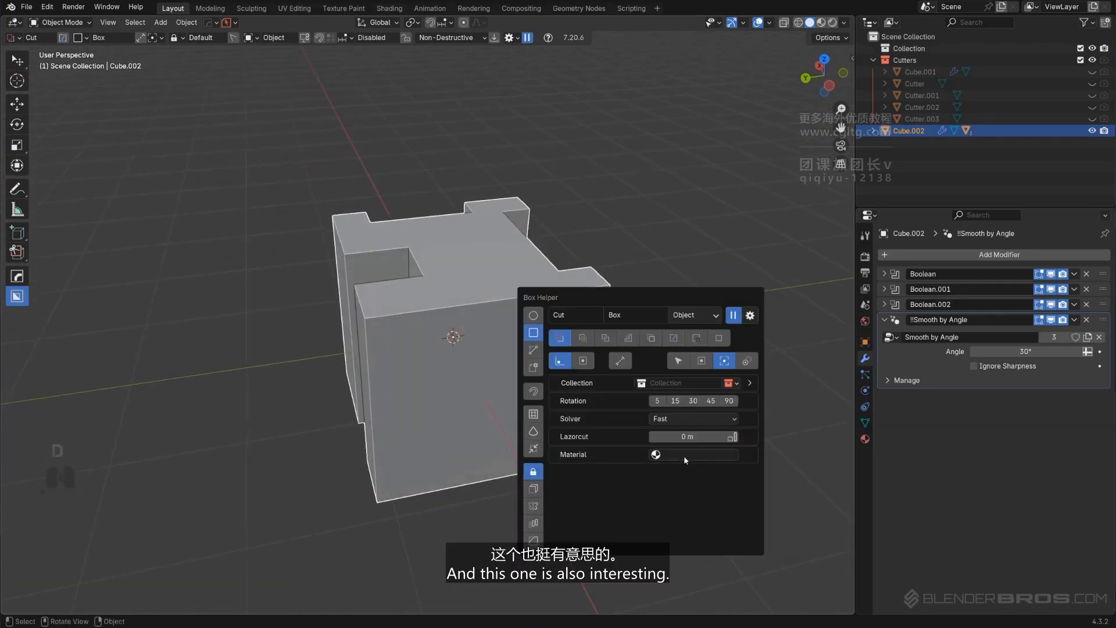
pyautogui.moveTo(560, 357); pyautogui.dragTo(431, 330, button='middle')
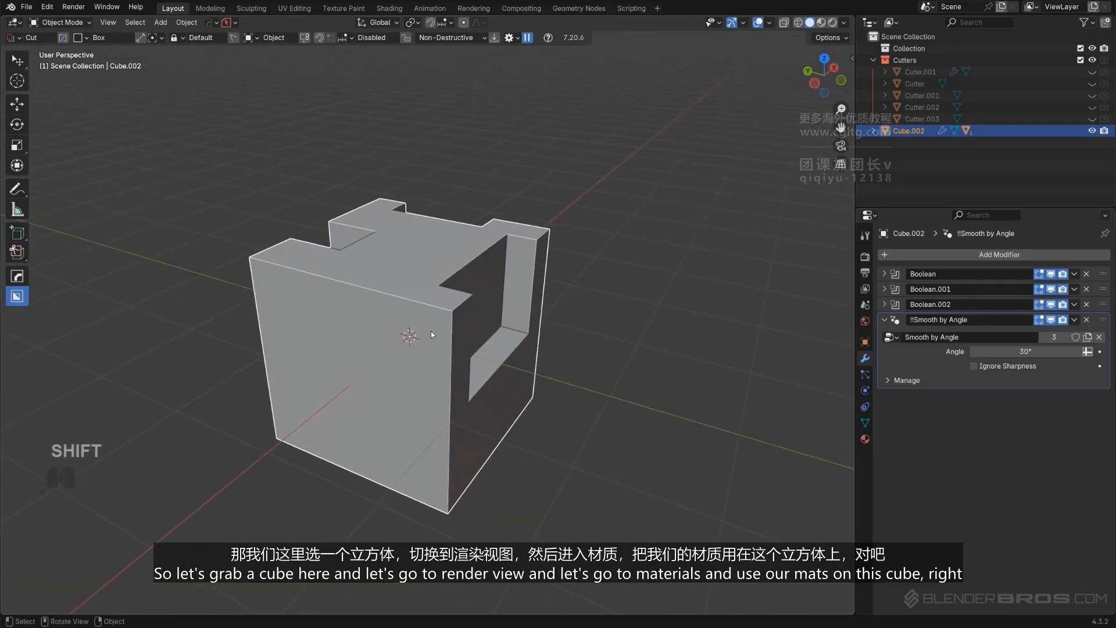
pyautogui.press('x')
pyautogui.click(438, 329)
pyautogui.hotkey('shift', 'a')
pyautogui.moveTo(453, 335)
pyautogui.click(529, 353)
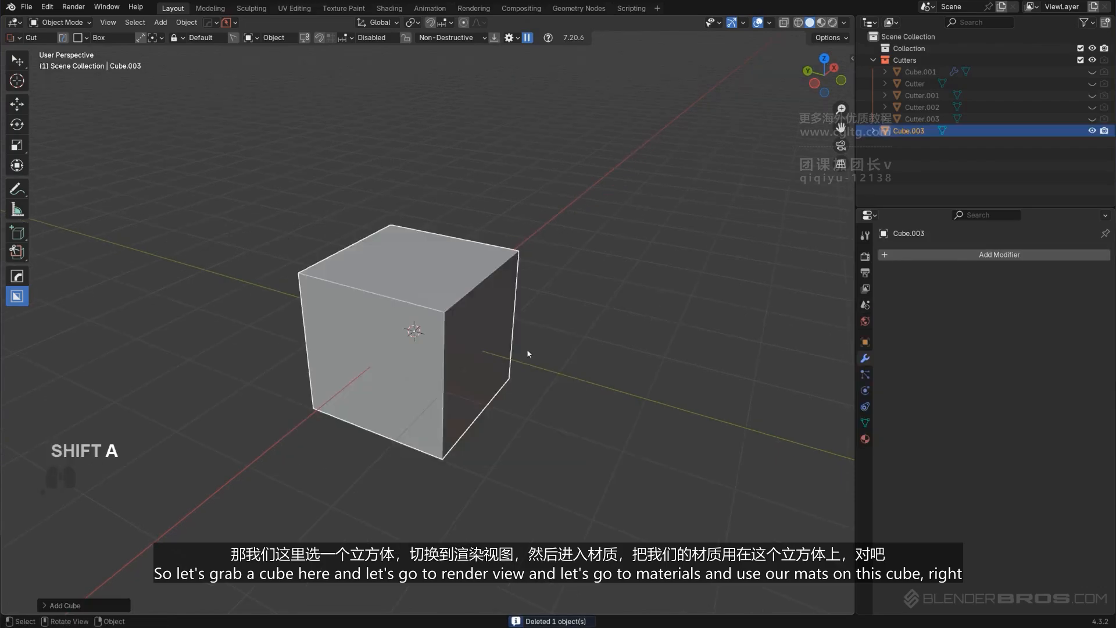
# Step: Switch the viewport to rendered shading with the new cube in view
pyautogui.moveTo(528, 352); pyautogui.dragTo(457, 319, button='middle')
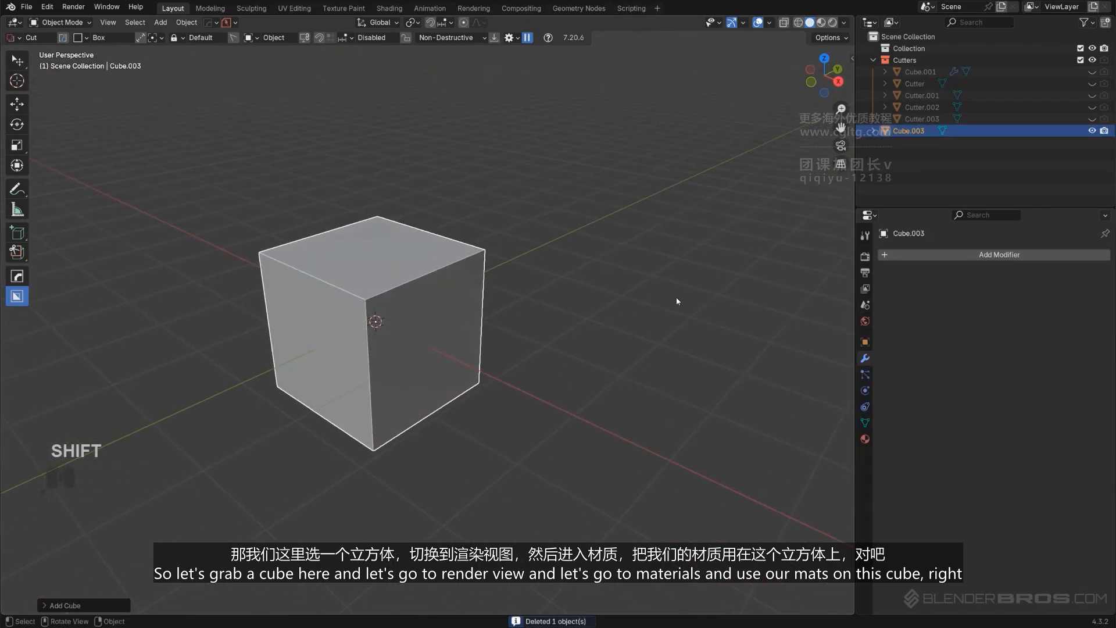
pyautogui.click(832, 23)
pyautogui.keyDown('shift'); pyautogui.moveTo(627, 285); pyautogui.dragTo(656, 277, button='middle'); pyautogui.keyUp('shift')
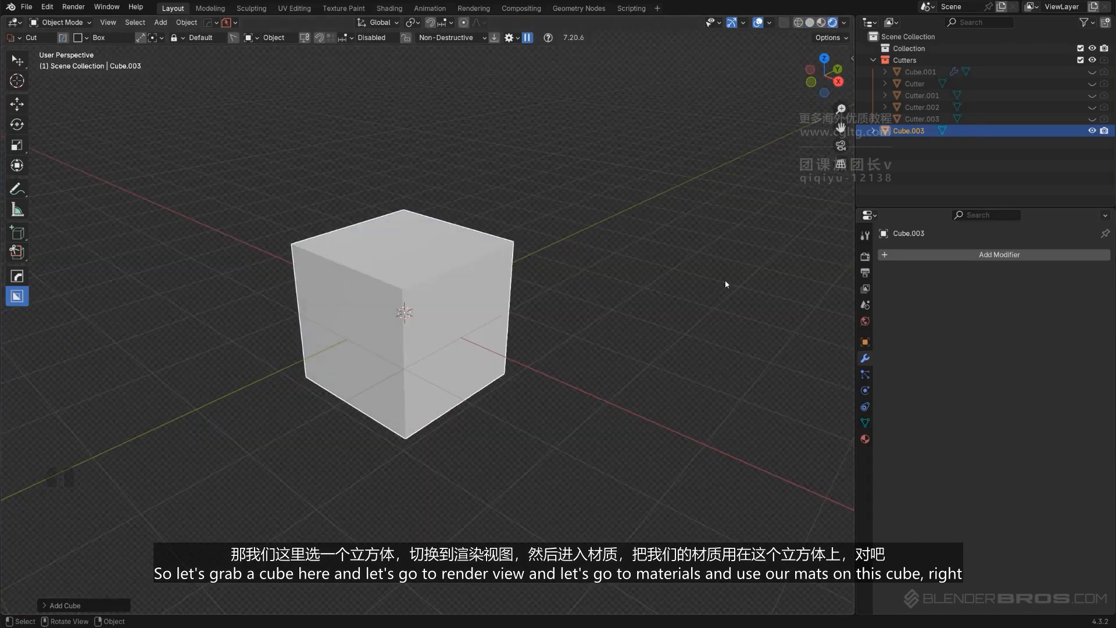
# Step: Apply the Basic Metal material from MaterialWorks' Metal library to the cube
pyautogui.press('n')
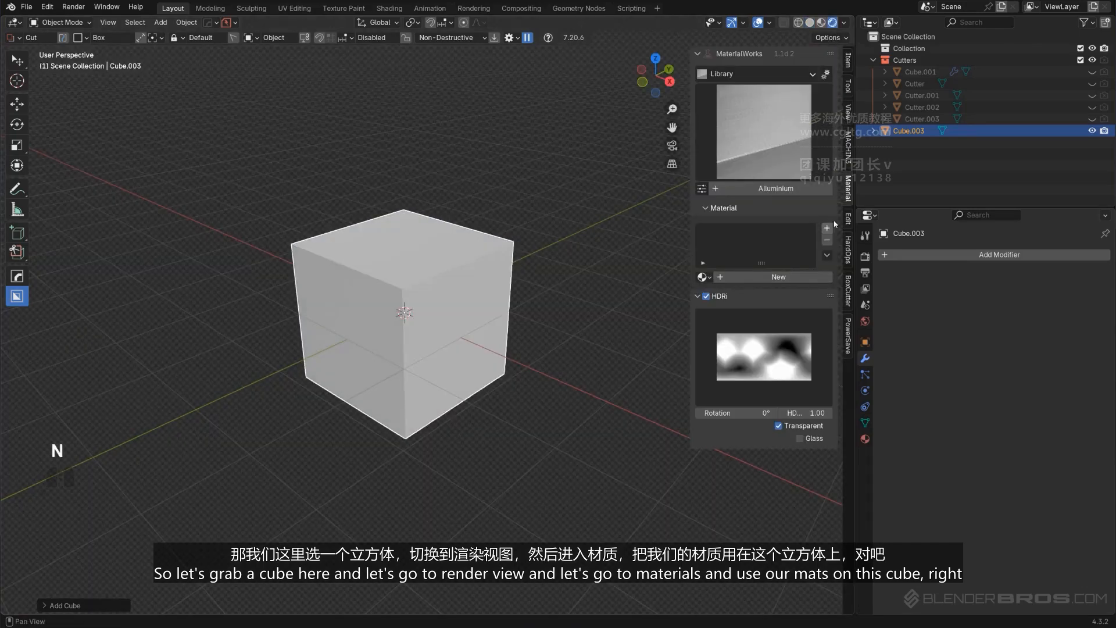
pyautogui.click(756, 74)
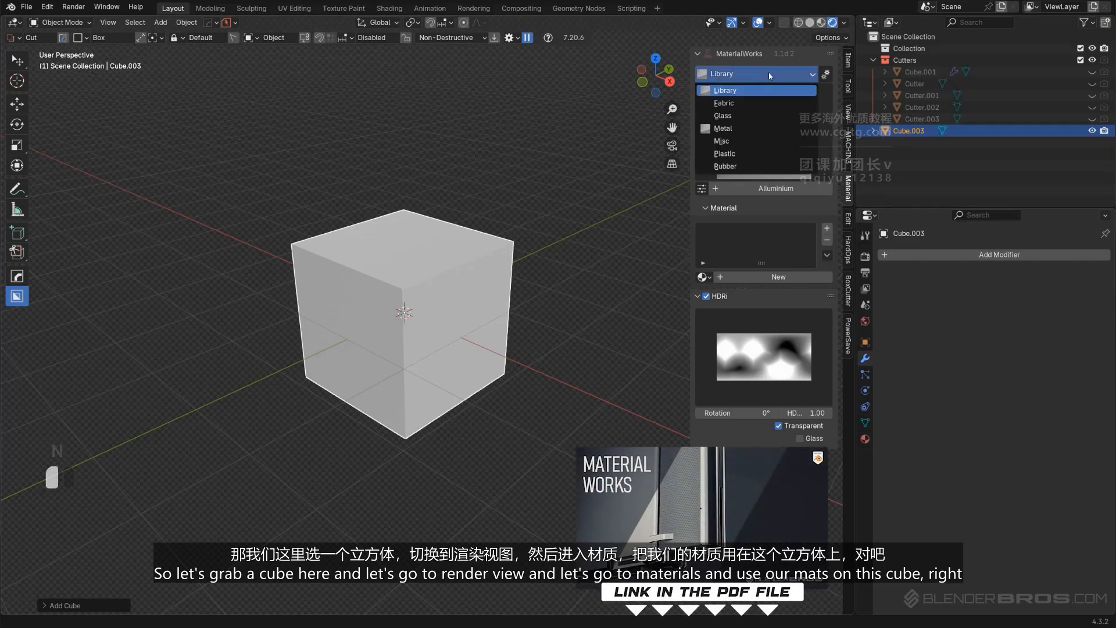
pyautogui.click(732, 119)
pyautogui.click(763, 131)
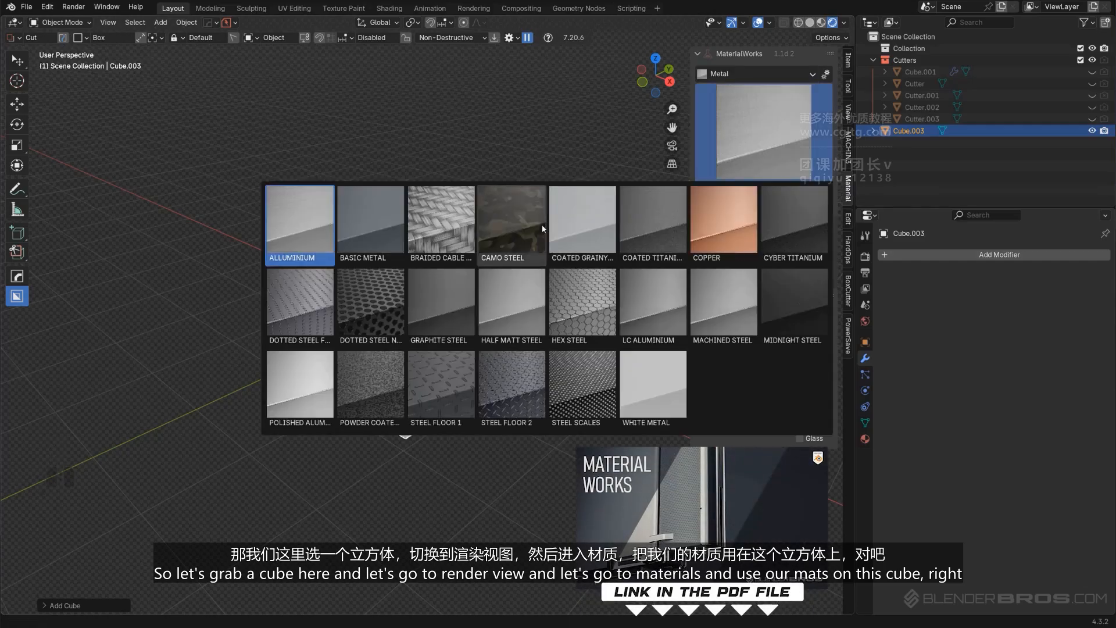
pyautogui.click(371, 224)
# Step: Duplicate the cube along the Y axis, give the copy the Graphite Steel material, and display the scene's materials in the material properties
pyautogui.keyDown('shift'); pyautogui.moveTo(494, 309); pyautogui.dragTo(400, 333); pyautogui.keyUp('shift')
pyautogui.hotkey('shift', 'd')
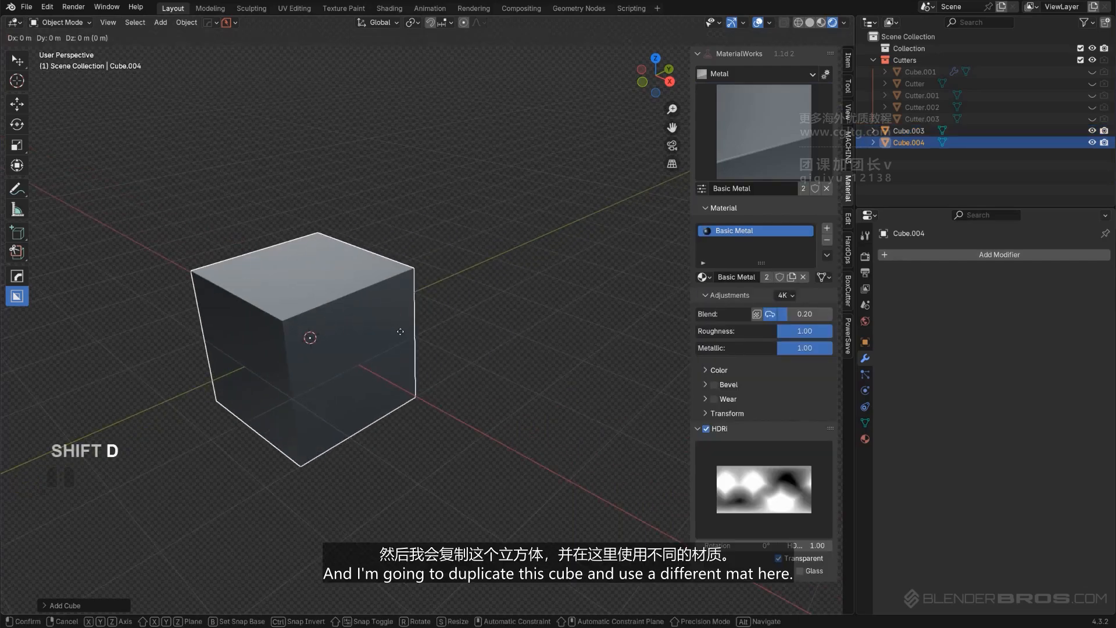
pyautogui.press('y')
pyautogui.click(583, 254)
pyautogui.click(739, 158)
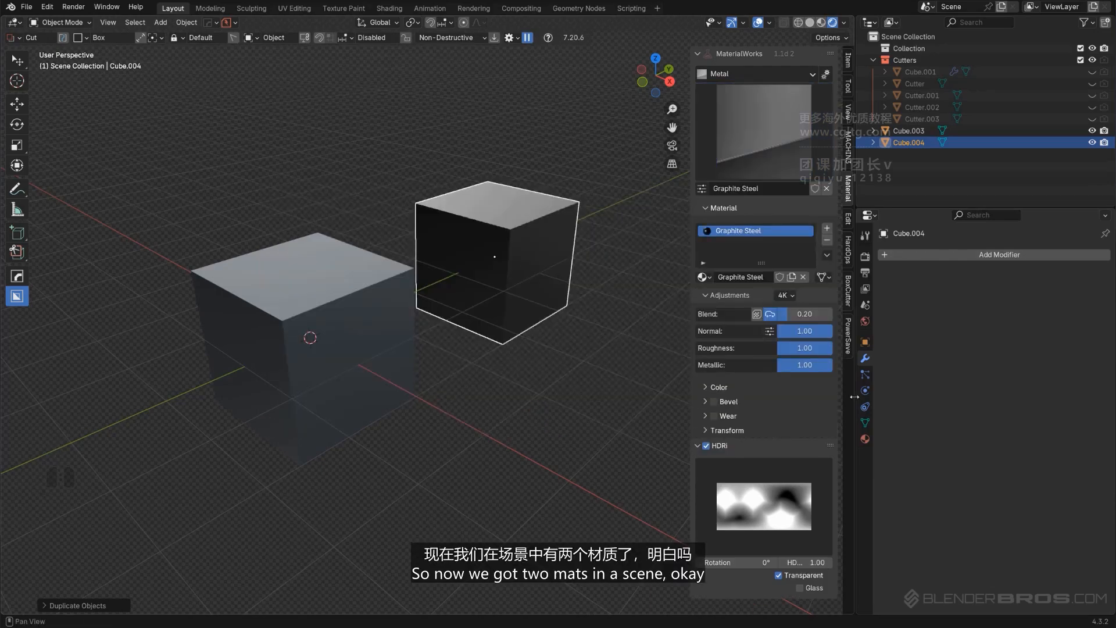
pyautogui.click(865, 438)
pyautogui.click(886, 303)
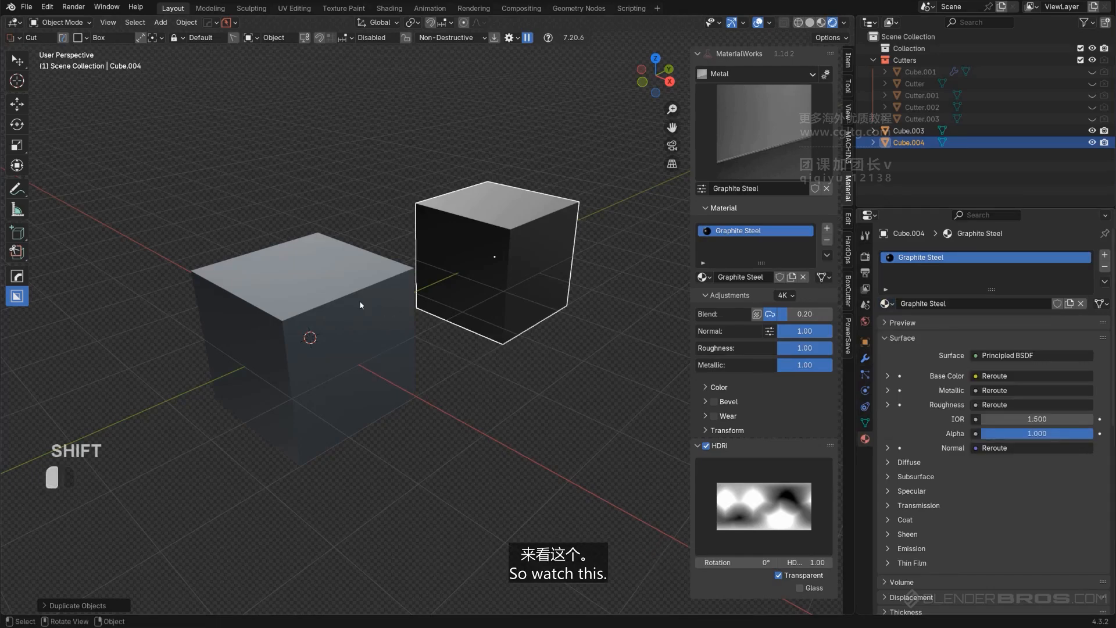
# Step: Select the Basic Metal cube and cut a box about 1.16 m deep into its top edge
pyautogui.click(372, 315)
pyautogui.scroll(2, 486, 315)
pyautogui.keyDown('shift'); pyautogui.moveTo(326, 322); pyautogui.dragTo(408, 294, button='middle'); pyautogui.keyUp('shift')
pyautogui.moveTo(421, 256)
pyautogui.mouseDown()
pyautogui.moveTo(399, 351)
pyautogui.moveTo(402, 465)
pyautogui.mouseUp()
pyautogui.moveTo(454, 413); pyautogui.dragTo(395, 378, button='middle')
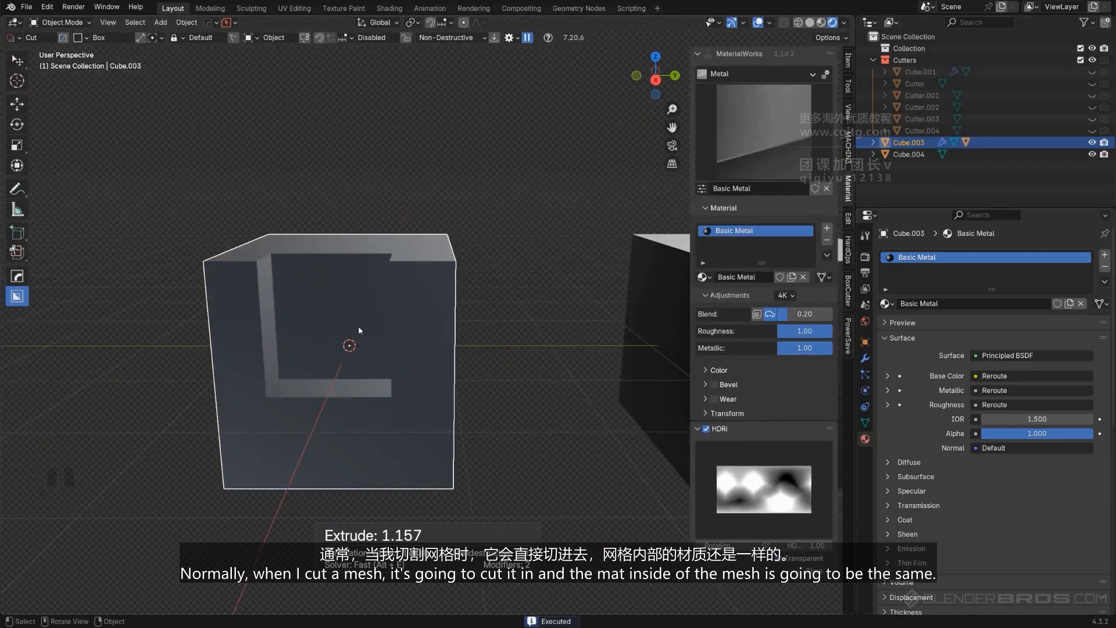
# Step: Examine the material inside the cut, compare it with the base mesh in Edit Mode, and display the cube's modifiers
pyautogui.moveTo(359, 329); pyautogui.dragTo(423, 282, button='middle')
pyautogui.scroll(2, 421, 295)
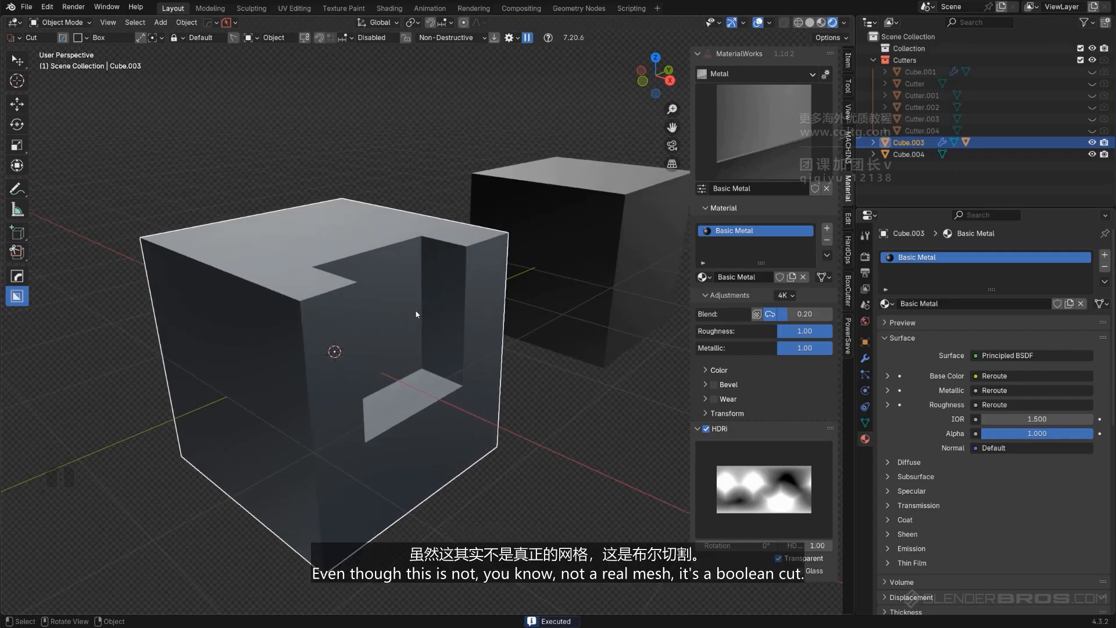
pyautogui.press('Tab')
pyautogui.moveTo(421, 317); pyautogui.dragTo(424, 341, button='middle')
pyautogui.press('Tab')
pyautogui.click(394, 200)
pyautogui.click(865, 358)
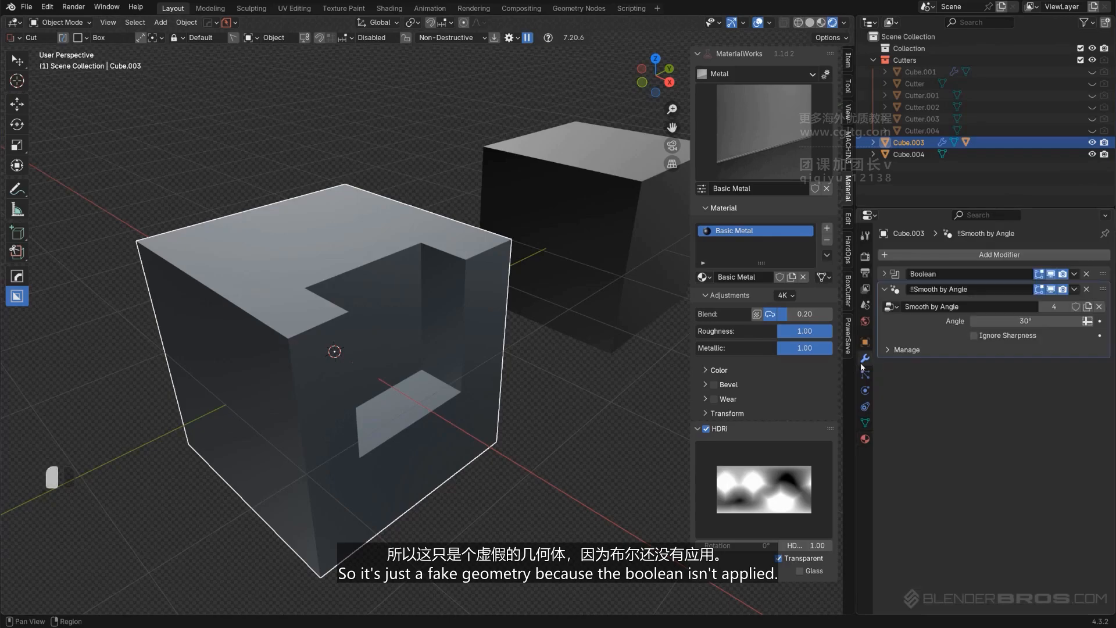
# Step: Set the cutter material to Graphite Steel in the Box Helper
pyautogui.scroll(1, 406, 294)
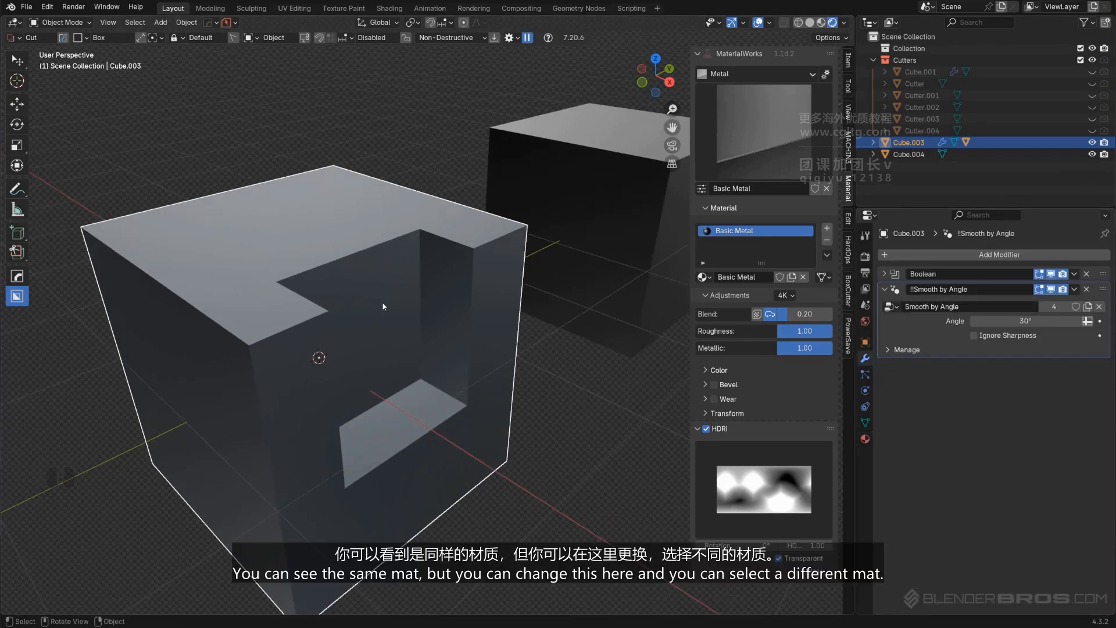
pyautogui.scroll(-2, 442, 346)
pyautogui.press('d')
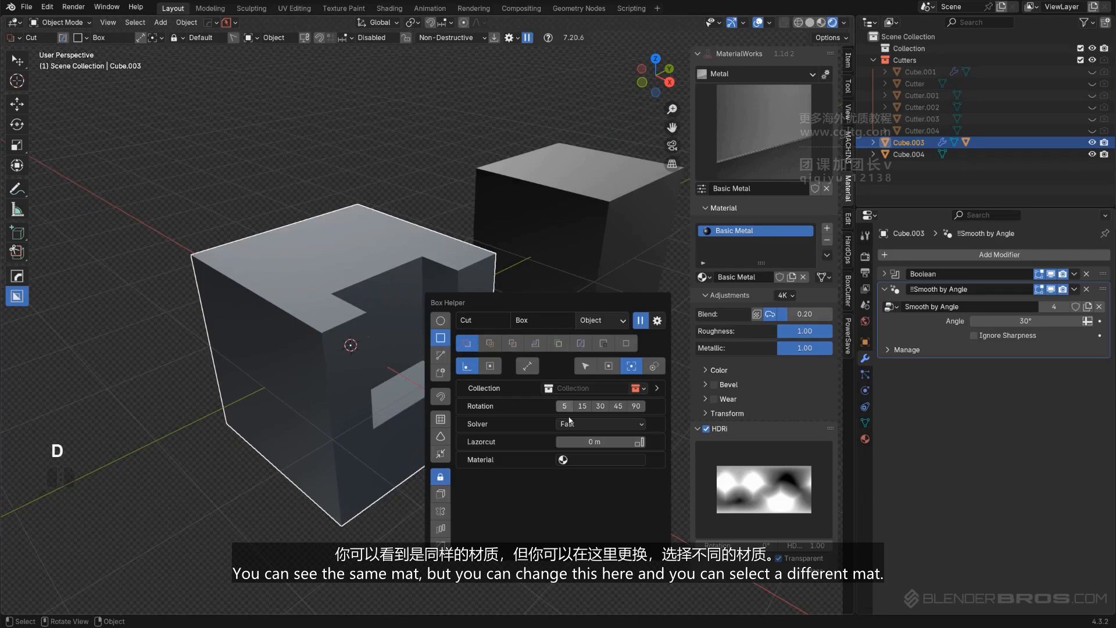
pyautogui.click(594, 459)
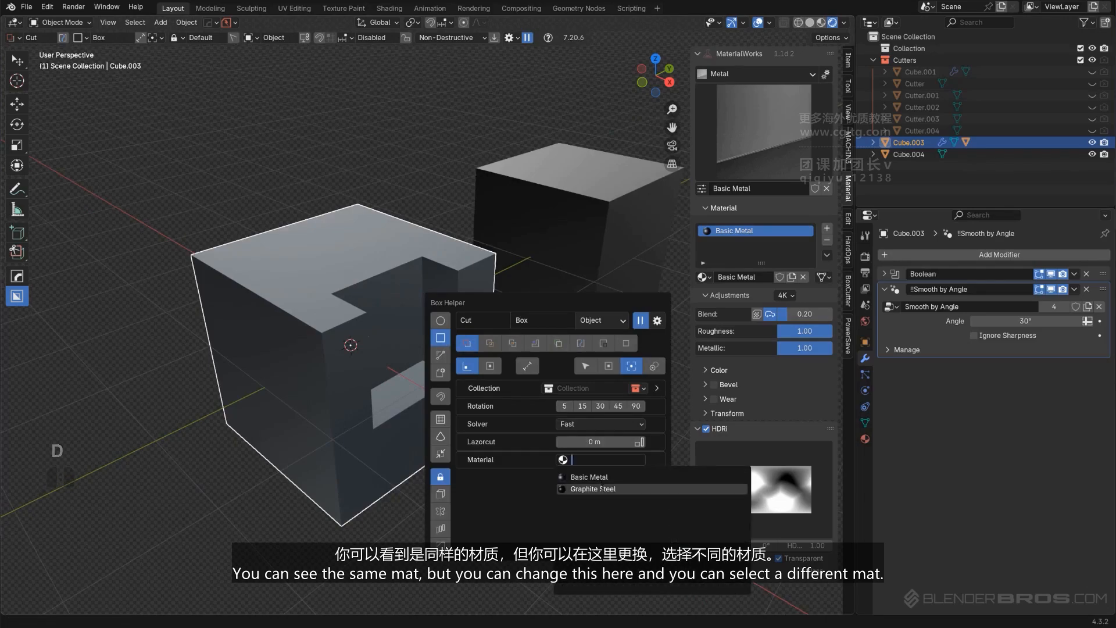
pyautogui.click(593, 488)
# Step: Cut a box about 1.24 m deep into the top edge of an uncut side of the Basic Metal cube
pyautogui.moveTo(600, 486); pyautogui.dragTo(301, 266, button='middle')
pyautogui.moveTo(274, 261); pyautogui.dragTo(355, 356)
pyautogui.click(403, 419)
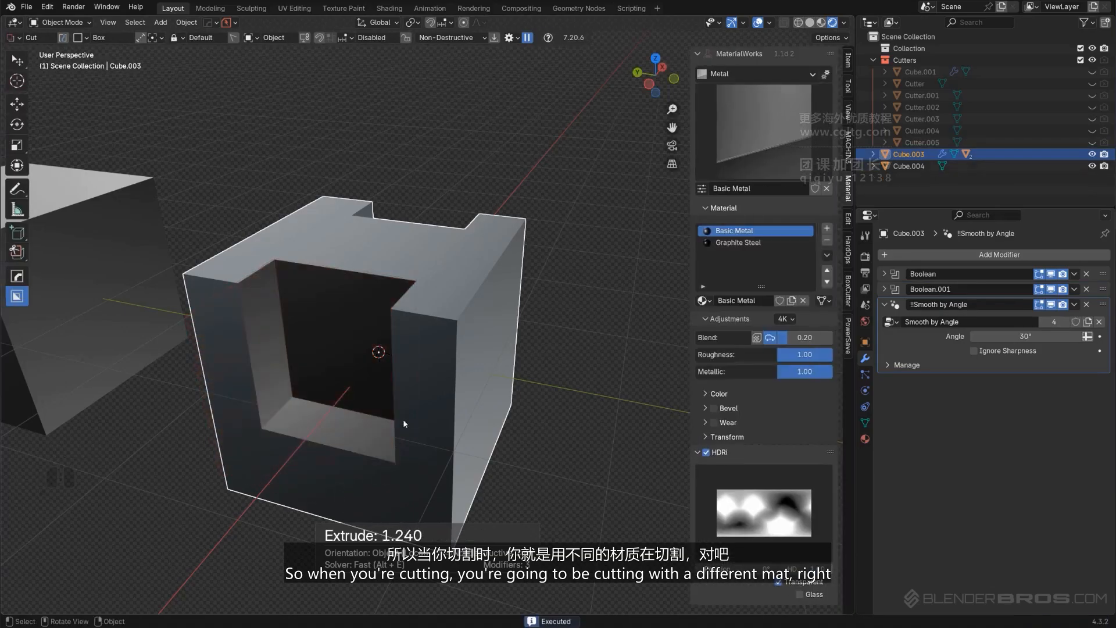
# Step: Cut a smaller box about 0.48 m deep at the top edge of the first cut's inner wall
pyautogui.moveTo(403, 419); pyautogui.dragTo(388, 382, button='middle')
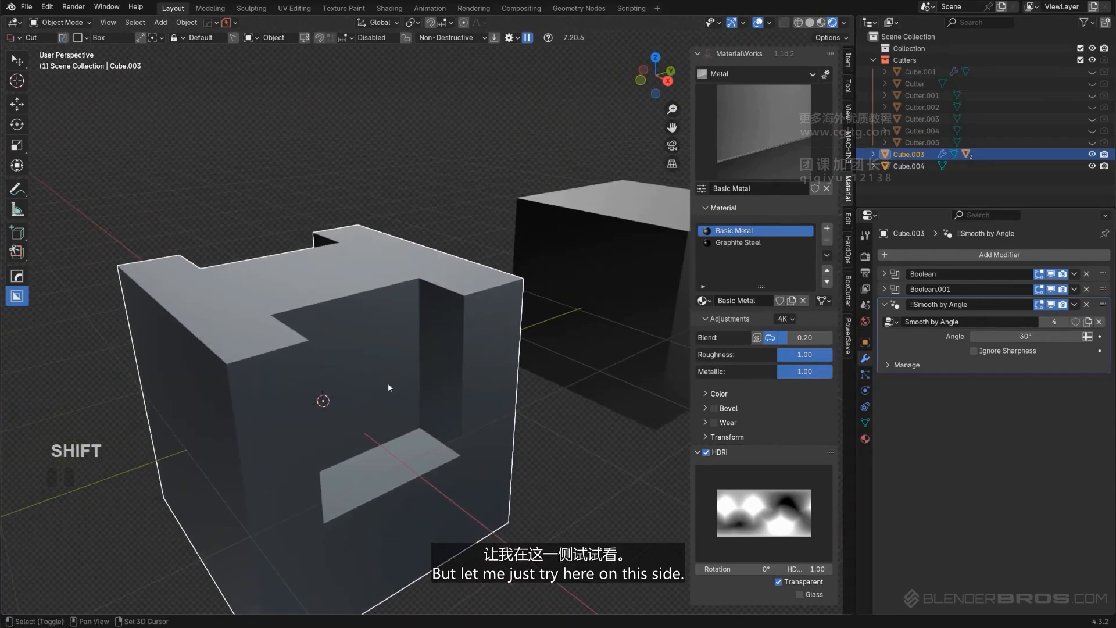
pyautogui.moveTo(386, 337); pyautogui.dragTo(333, 275)
pyautogui.click(423, 262)
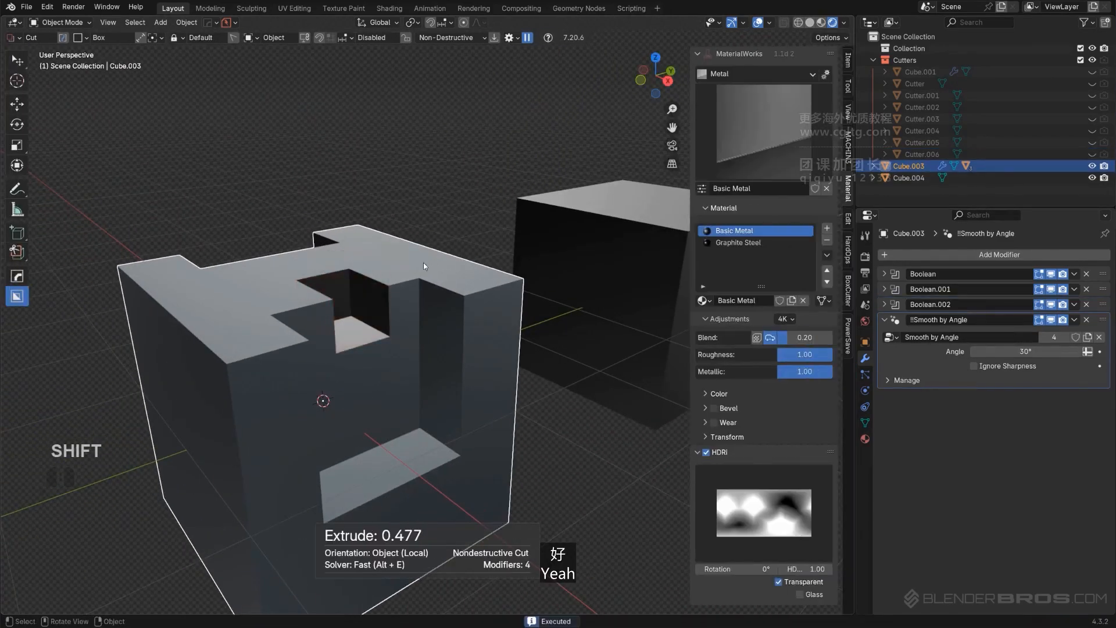
# Step: Select the second cube and replace its material with Shiny Plastic from MaterialWorks' Plastic library
pyautogui.moveTo(423, 263)
pyautogui.mouseDown(button='middle')
pyautogui.moveTo(409, 301)
pyautogui.moveTo(619, 163)
pyautogui.mouseUp(button='middle')
pyautogui.click(609, 213)
pyautogui.press('KP_Decimal')
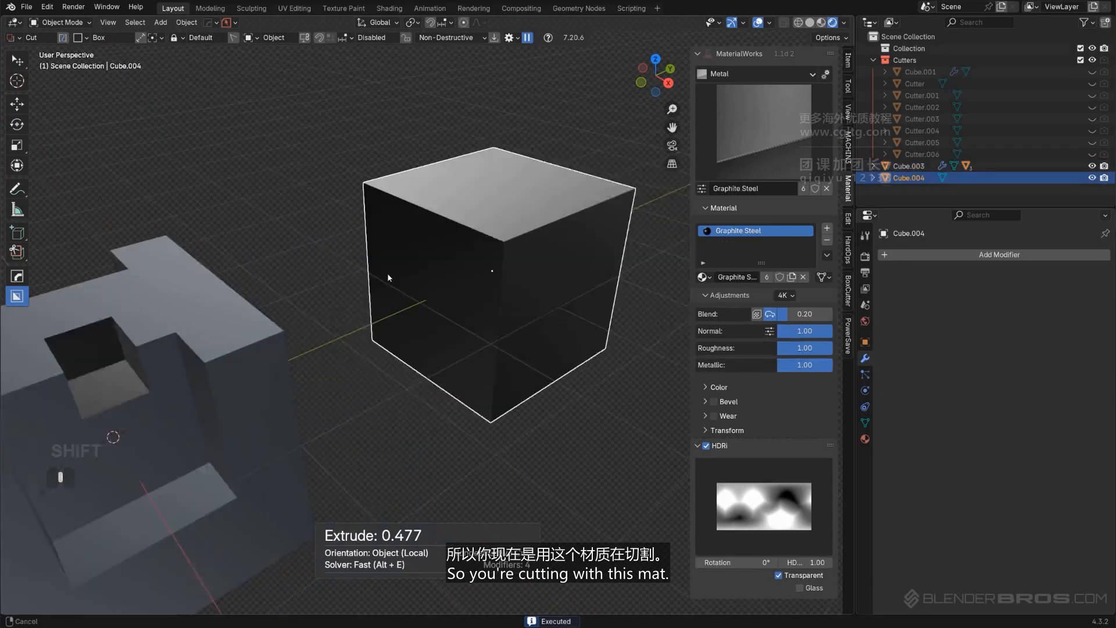
pyautogui.click(779, 73)
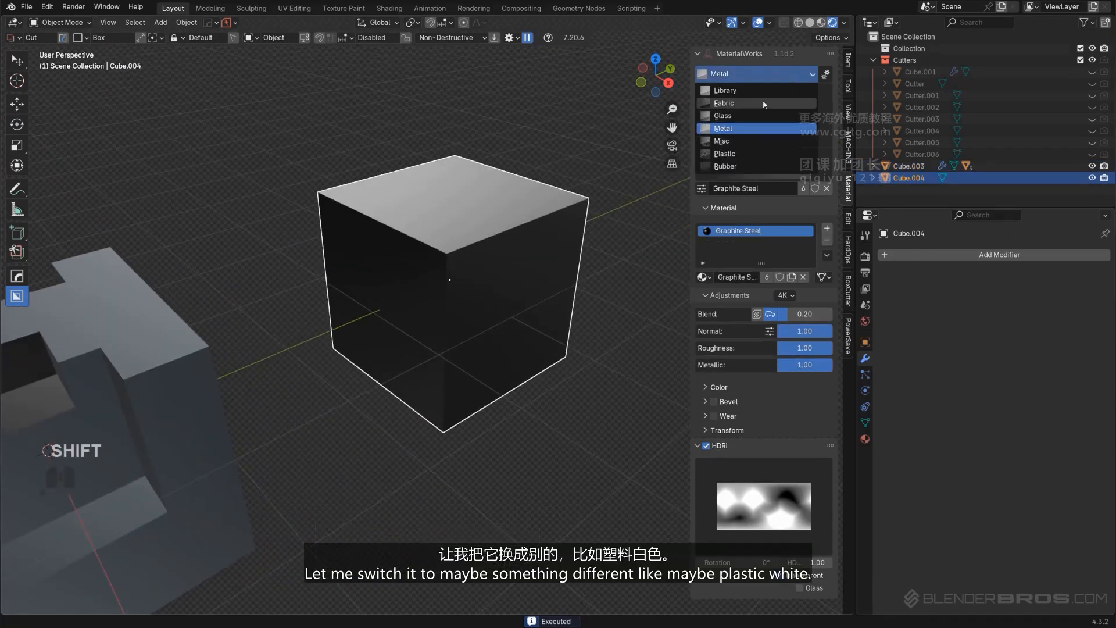
pyautogui.click(761, 153)
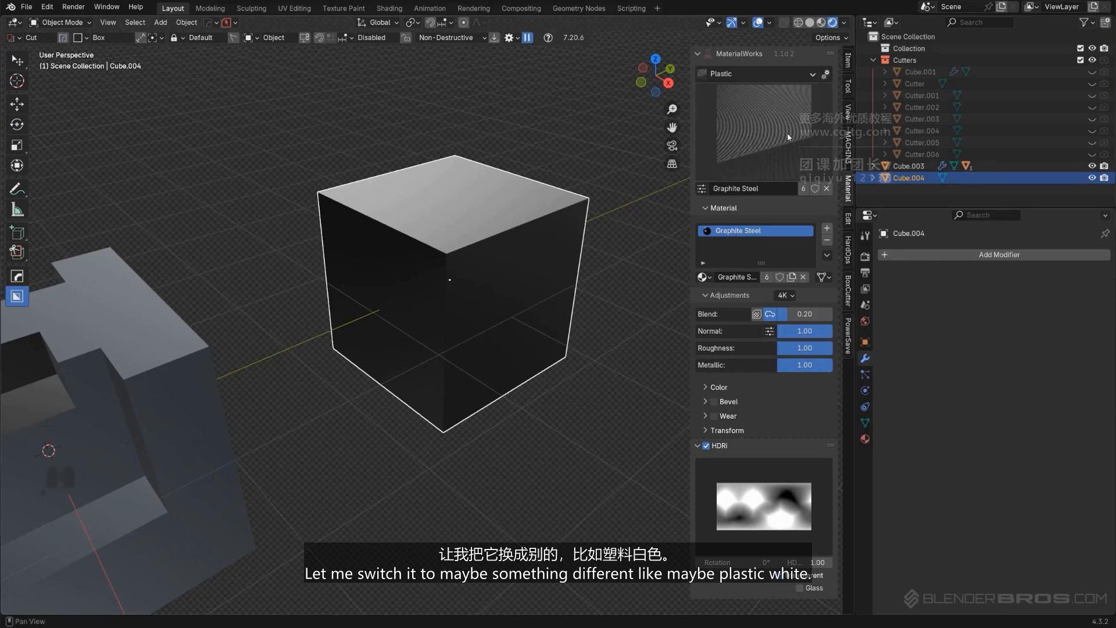
pyautogui.click(794, 142)
pyautogui.click(794, 221)
pyautogui.scroll(-3, 582, 374)
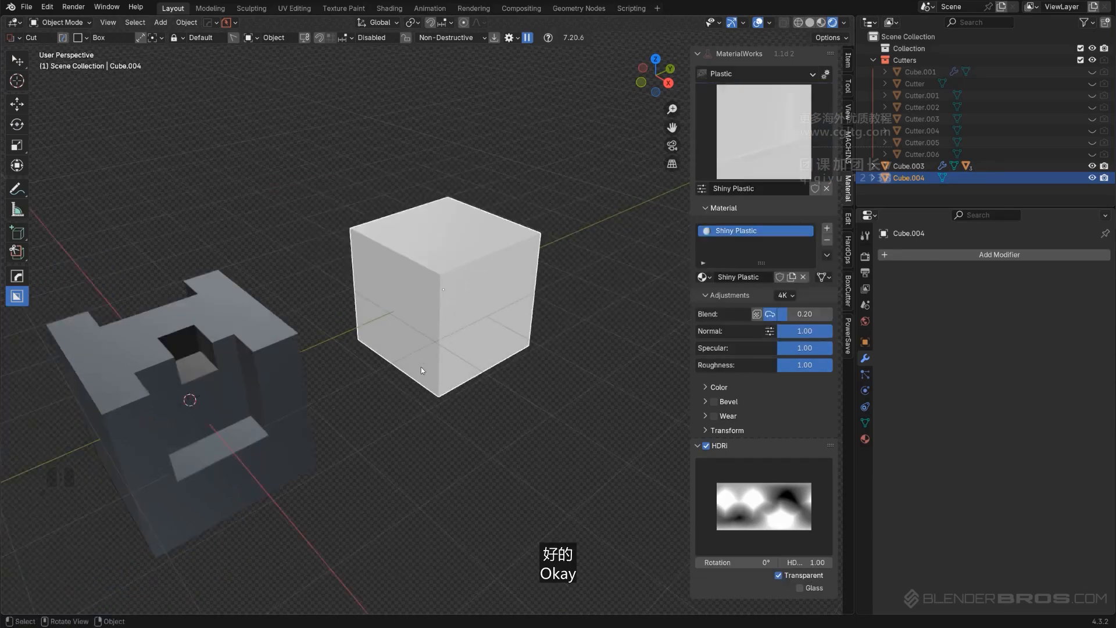
# Step: Change the Box Helper's cutter material to Shiny Plastic
pyautogui.keyDown('shift'); pyautogui.moveTo(421, 368); pyautogui.dragTo(473, 301, button='middle'); pyautogui.keyUp('shift')
pyautogui.press('d')
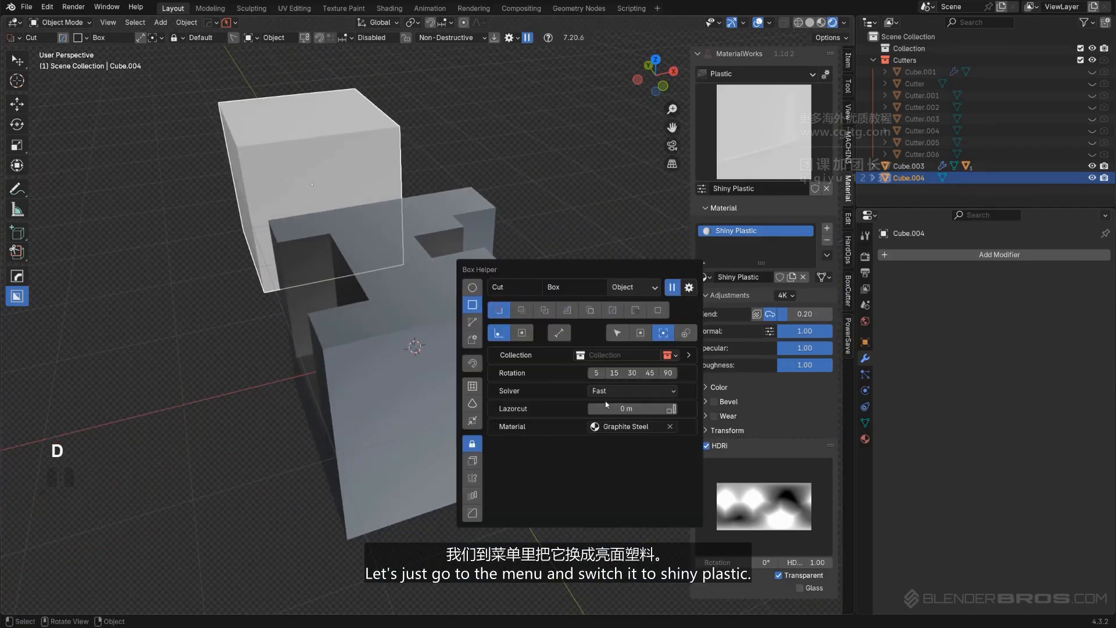
pyautogui.click(619, 426)
pyautogui.click(623, 467)
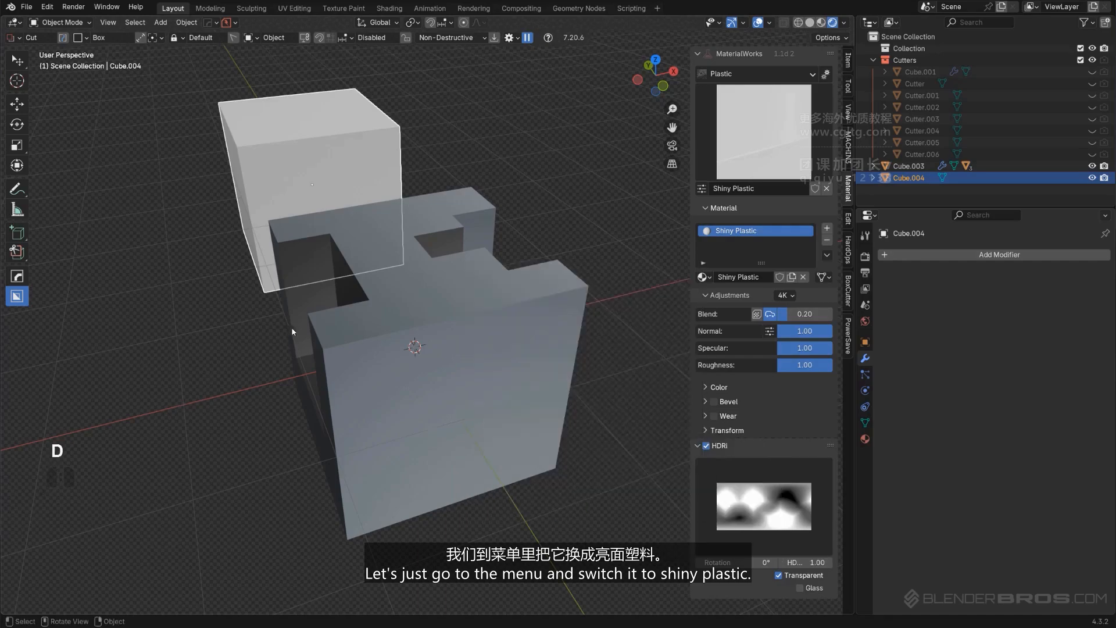
# Step: Select the Basic Metal cube and cut a box about 0.88 m deep into the top edge of its next uncut side
pyautogui.click(468, 315)
pyautogui.moveTo(468, 315)
pyautogui.mouseDown()
pyautogui.moveTo(428, 351)
pyautogui.moveTo(419, 414)
pyautogui.mouseUp()
pyautogui.moveTo(523, 412); pyautogui.dragTo(323, 339, button='middle')
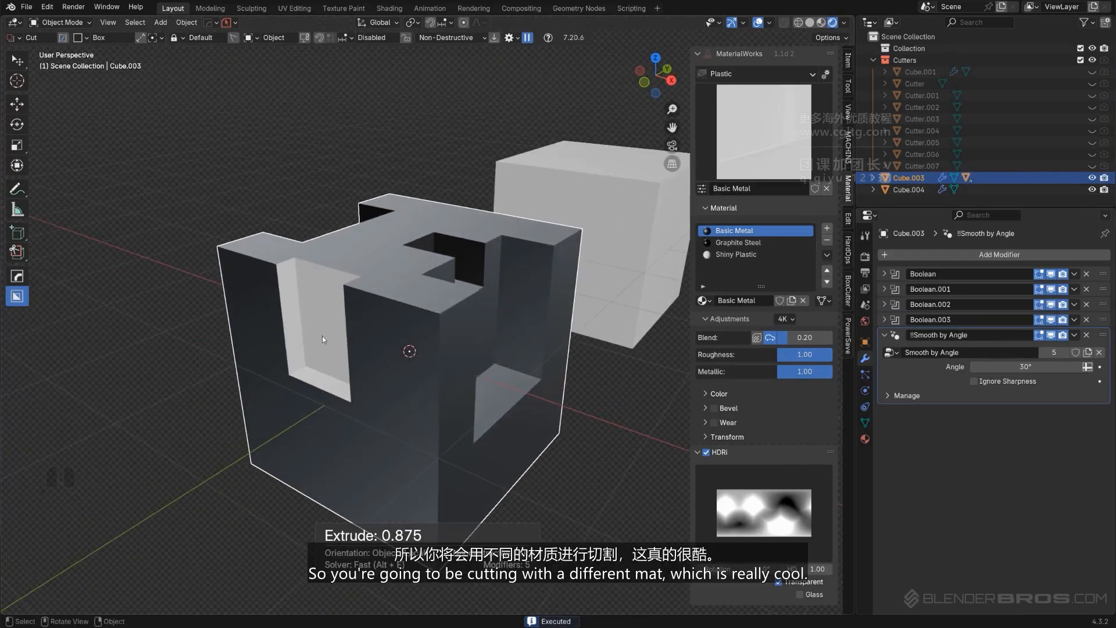
# Step: Examine the Shiny Plastic cut and compare it with the cube's base mesh in Edit Mode
pyautogui.moveTo(404, 305); pyautogui.dragTo(264, 322, button='middle')
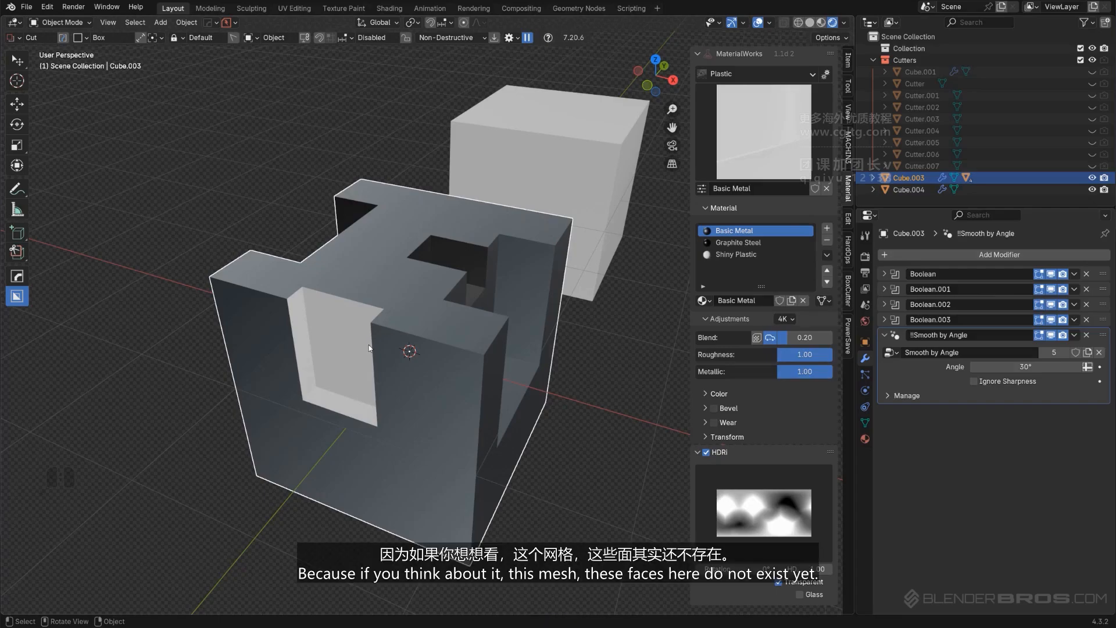
pyautogui.scroll(1, 366, 341)
pyautogui.keyDown('shift'); pyautogui.moveTo(365, 340); pyautogui.dragTo(408, 315, button='middle'); pyautogui.keyUp('shift')
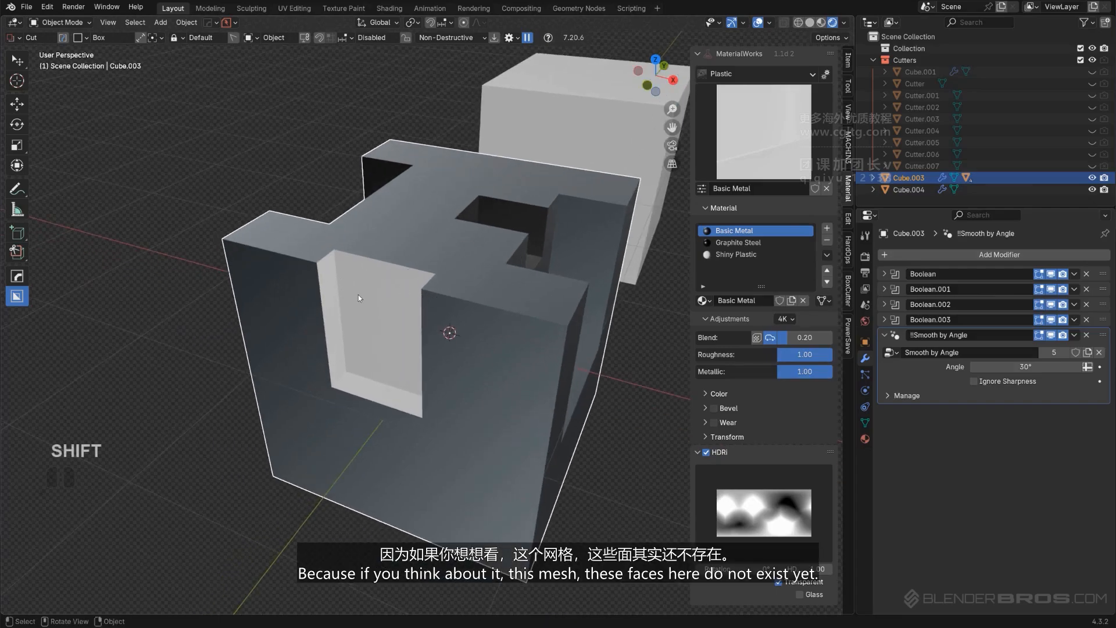
pyautogui.press('Tab')
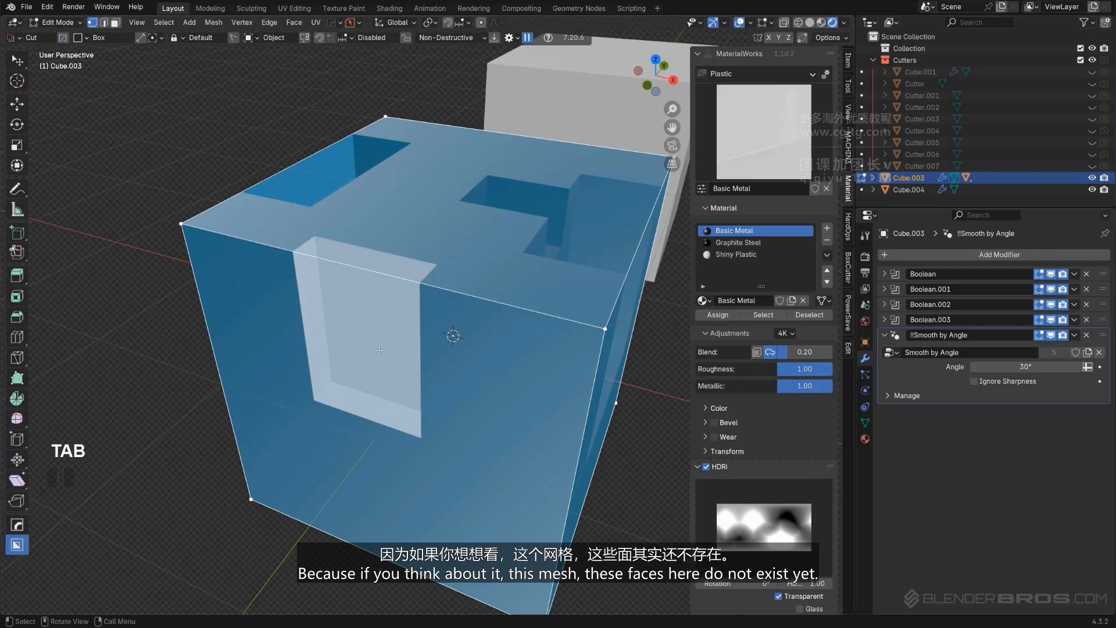
pyautogui.press('Tab')
pyautogui.moveTo(374, 306)
pyautogui.mouseDown(button='middle')
pyautogui.moveTo(495, 318)
pyautogui.moveTo(451, 332)
pyautogui.moveTo(391, 310)
pyautogui.mouseUp(button='middle')
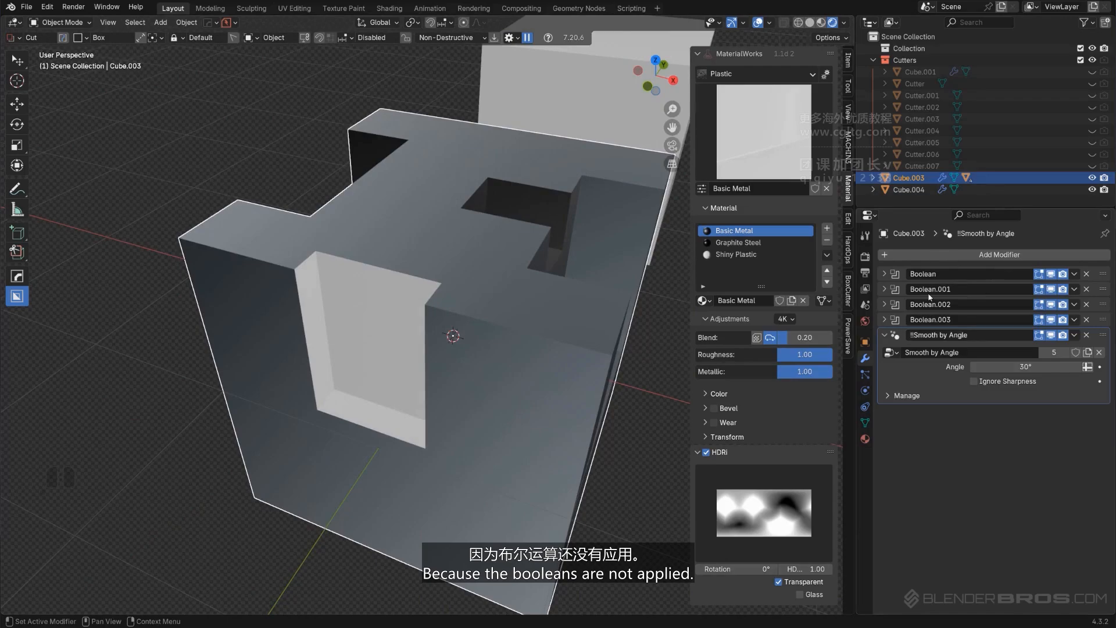
pyautogui.scroll(-2, 490, 334)
pyautogui.keyDown('shift'); pyautogui.moveTo(491, 334); pyautogui.dragTo(440, 328, button='middle'); pyautogui.keyUp('shift')
# Step: Enable BoxCutter's snapping and display the snap dots on the cube's vertices, edge midpoints and face centres
pyautogui.press('d')
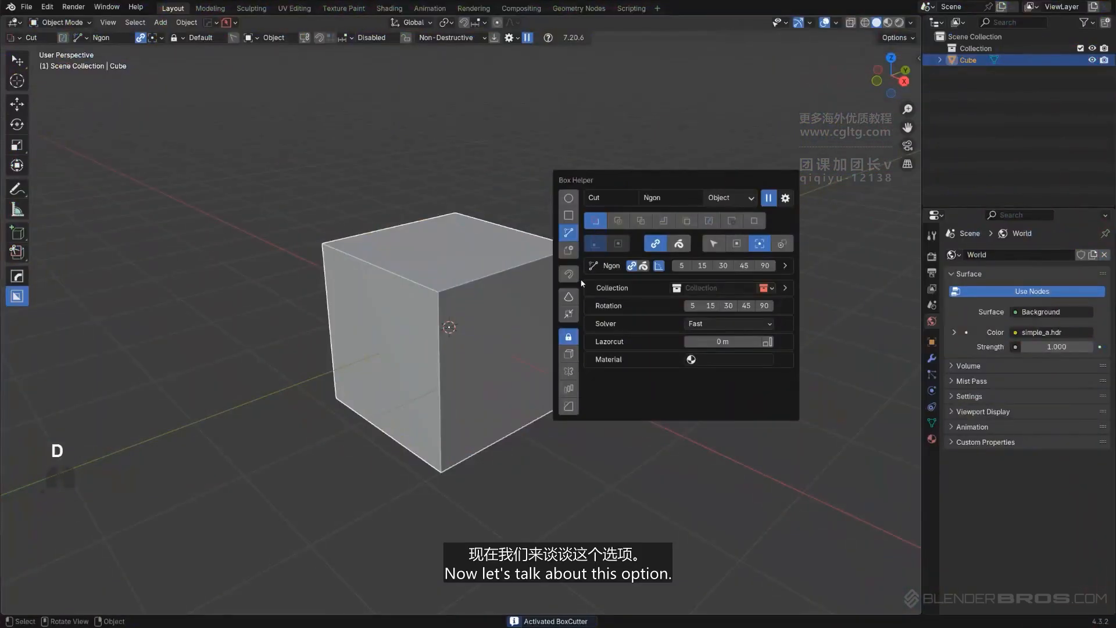
pyautogui.click(569, 274)
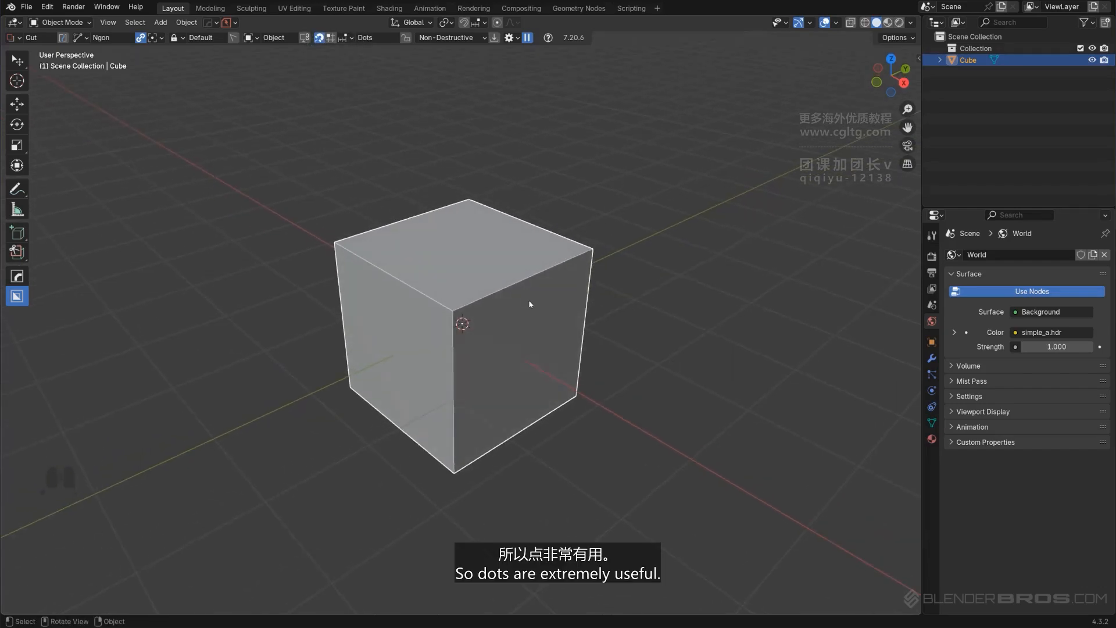
pyautogui.moveTo(510, 279)
pyautogui.keyDown('shift'); pyautogui.mouseDown(button='middle')
pyautogui.moveTo(488, 257)
pyautogui.moveTo(521, 266)
pyautogui.mouseUp(button='middle'); pyautogui.keyUp('shift')
pyautogui.scroll(1, 494, 262)
pyautogui.scroll(1, 519, 271)
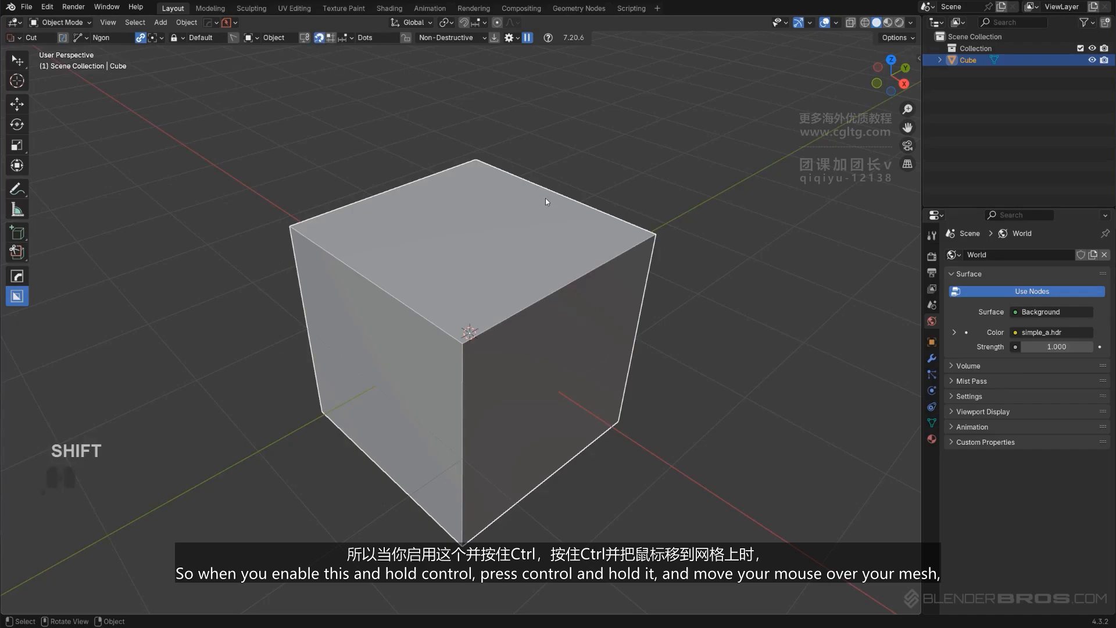
pyautogui.press('ctrl')
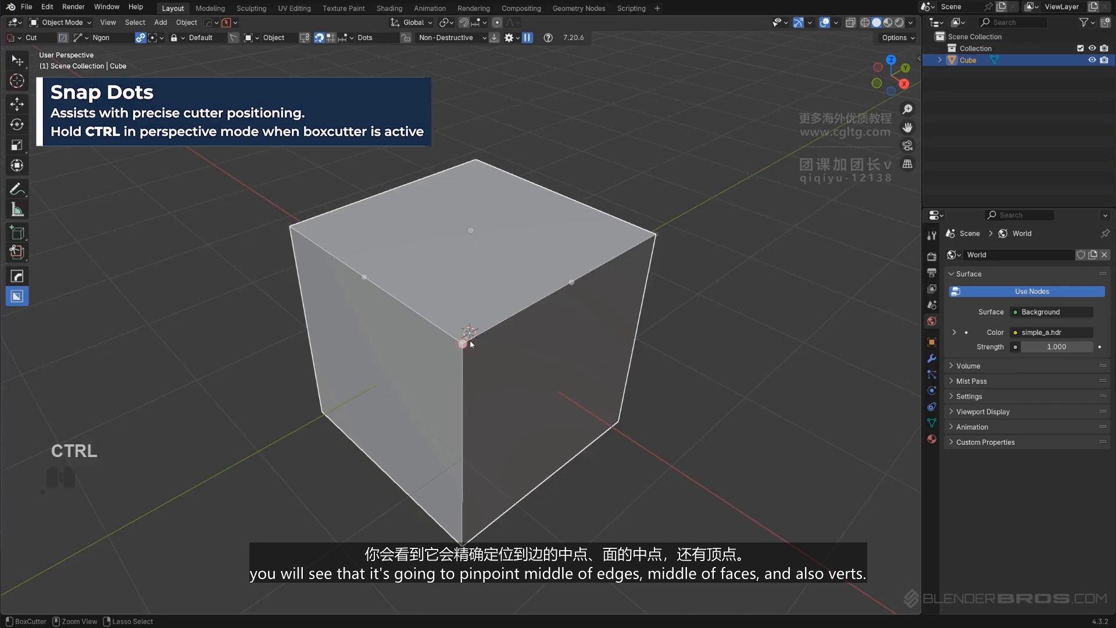
pyautogui.press('d')
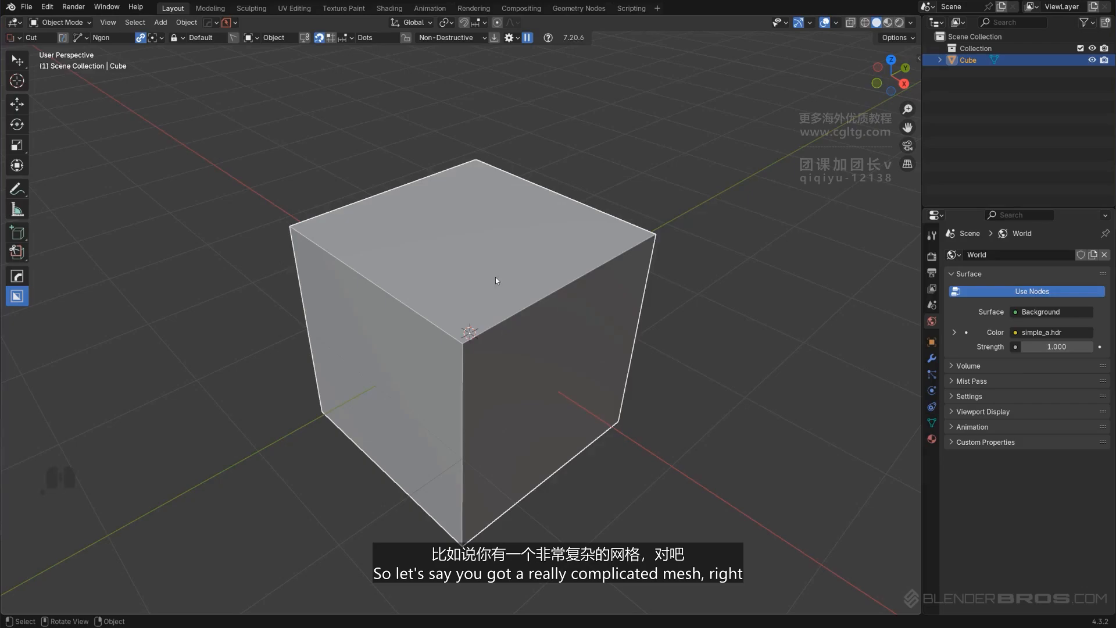
# Step: Subdivide the whole cube four times in Edit Mode, then return to Object Mode and display its snap dots
pyautogui.press('Tab')
pyautogui.rightClick(506, 311)
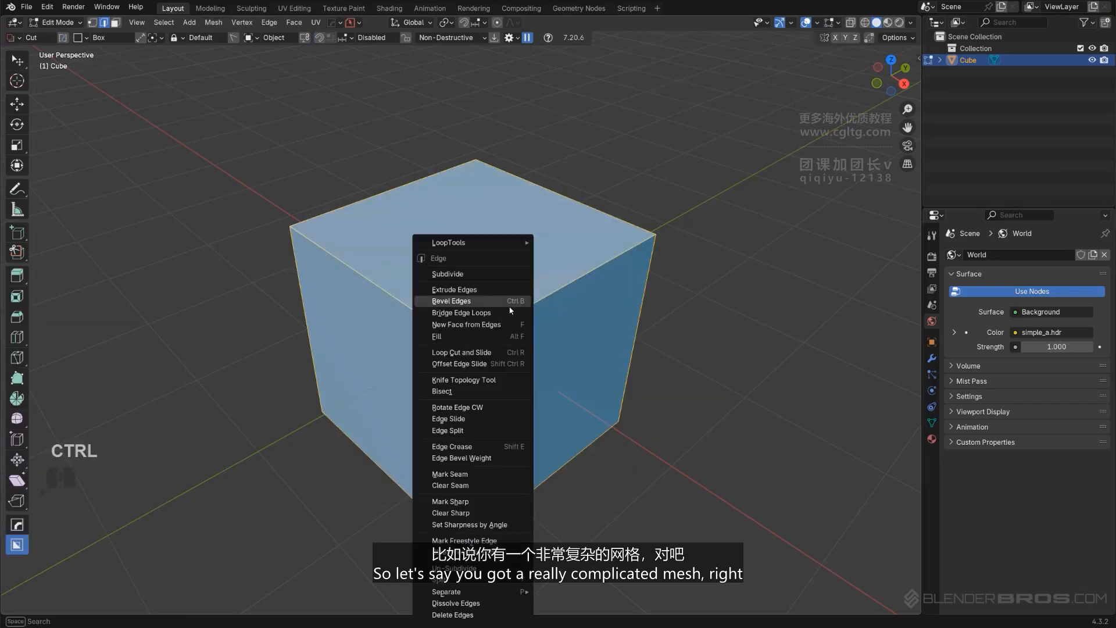
pyautogui.click(494, 274)
pyautogui.hotkey('shift', 'r')
pyautogui.hotkey('shift', 'r')
pyautogui.hotkey('shift', 'r')
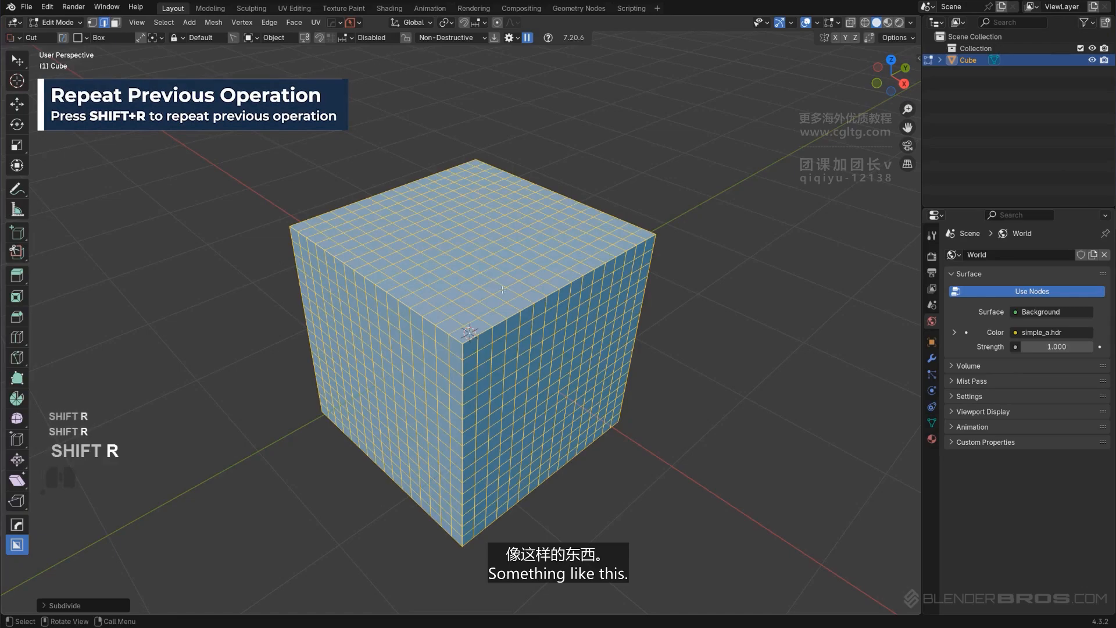
pyautogui.press('Tab')
pyautogui.press('ctrl')
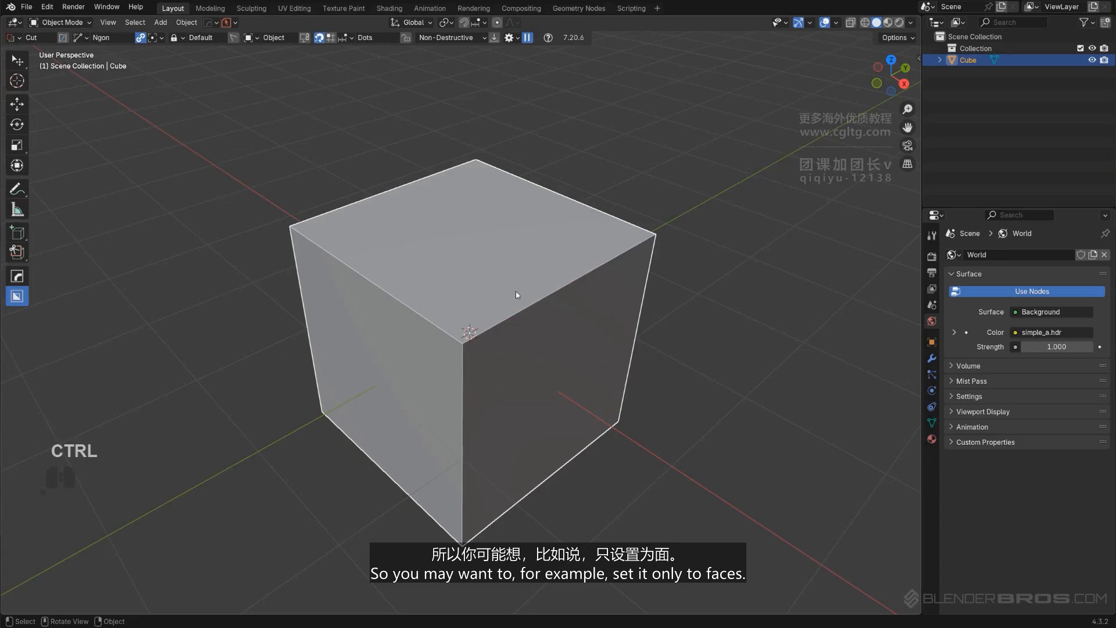
# Step: Limit the snap dots to faces, preview them on the subdivided cube, and restore the vertex and edge dots
pyautogui.press('d')
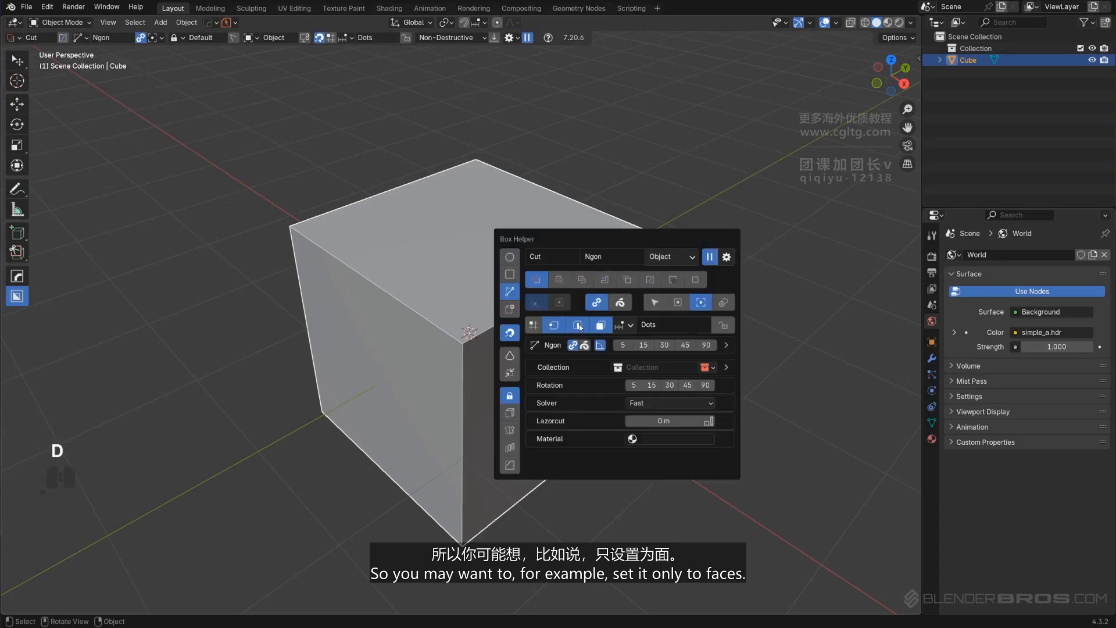
pyautogui.click(578, 325)
pyautogui.click(554, 325)
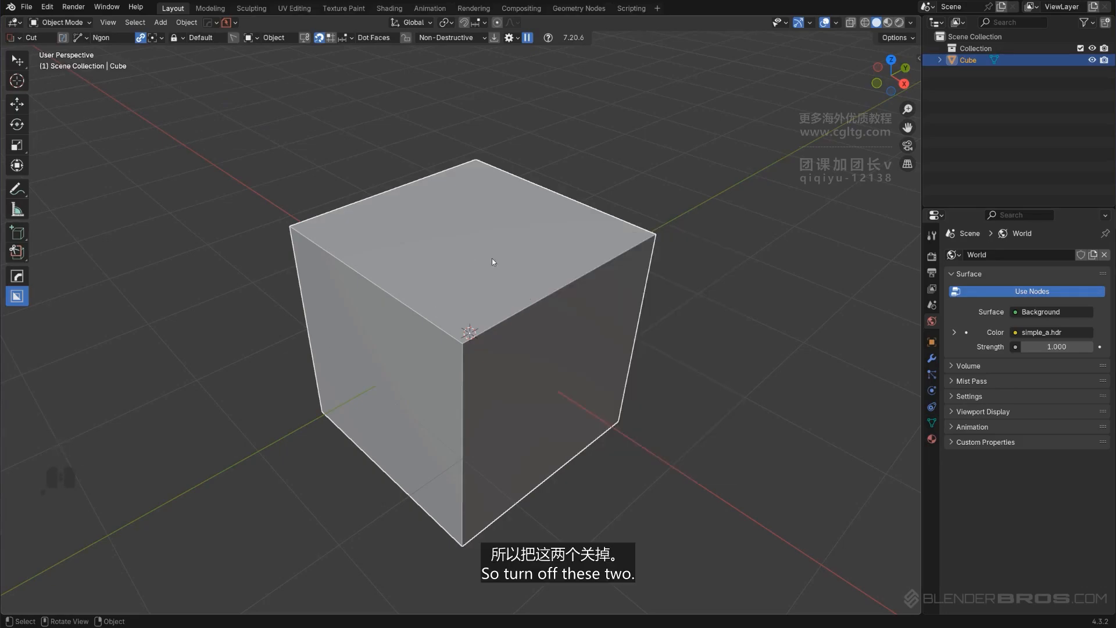
pyautogui.press('ctrl')
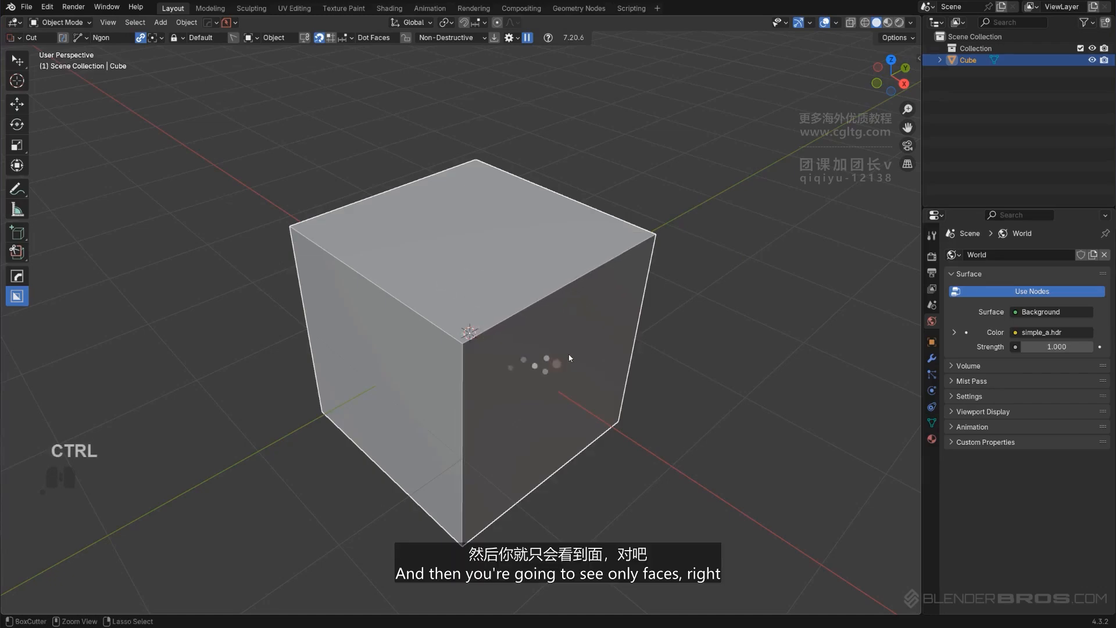
pyautogui.press('d')
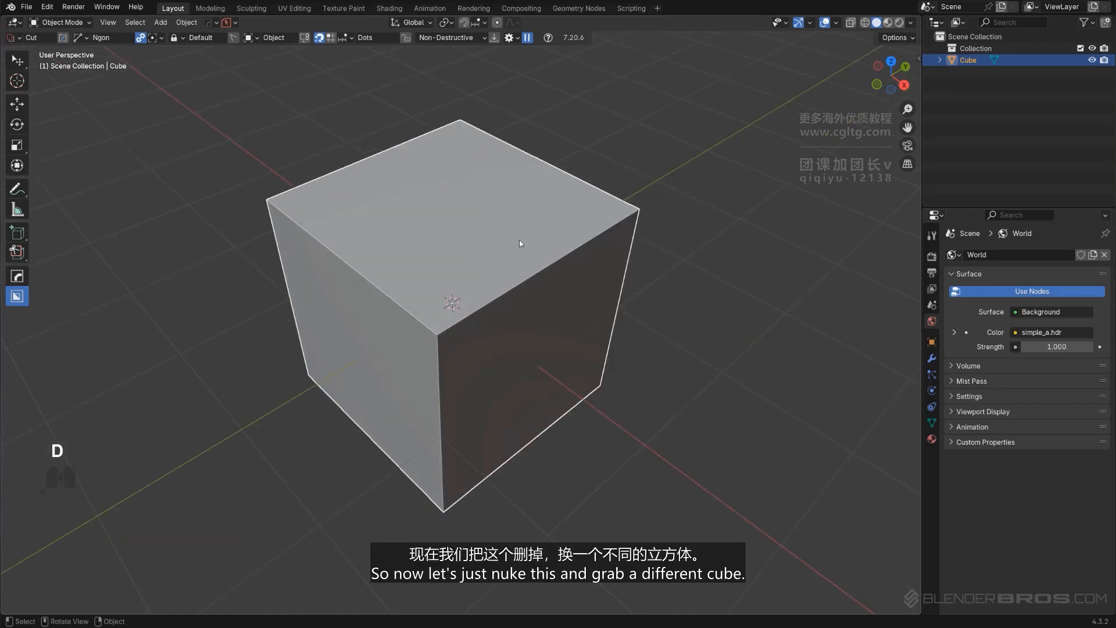
# Step: Delete the subdivided cube and add a new mesh cube
pyautogui.press('x')
pyautogui.click(519, 239)
pyautogui.hotkey('shift', 'a')
pyautogui.moveTo(519, 240)
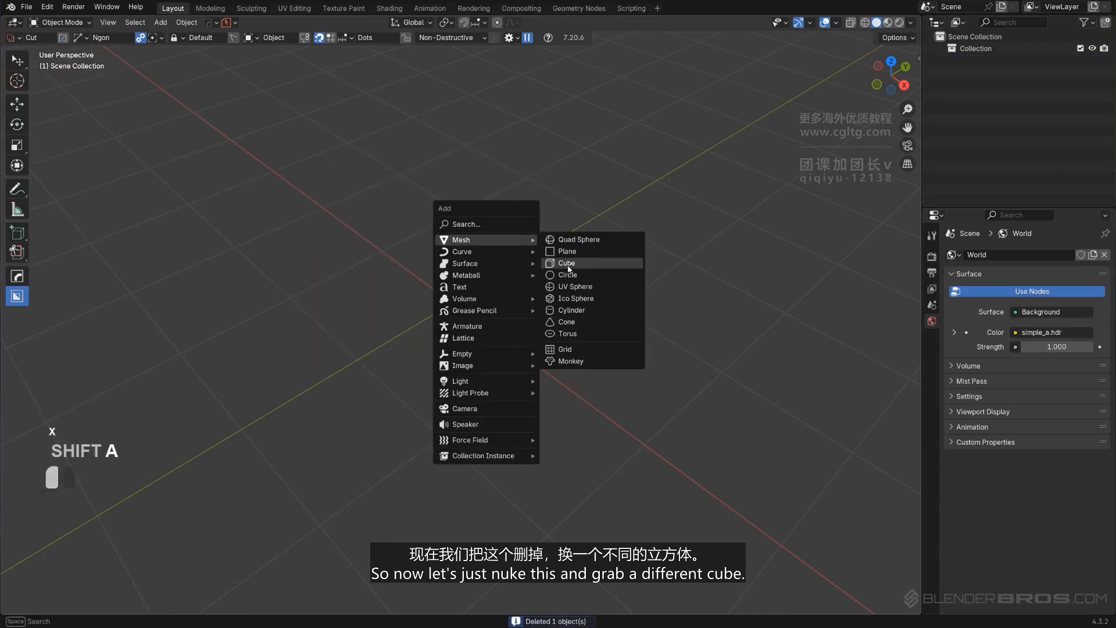
pyautogui.click(567, 263)
# Step: Switch the cutter to Circle and cut a tapered hole about 0.58 m deep, snapped to the centre of the cube's top face
pyautogui.press('d')
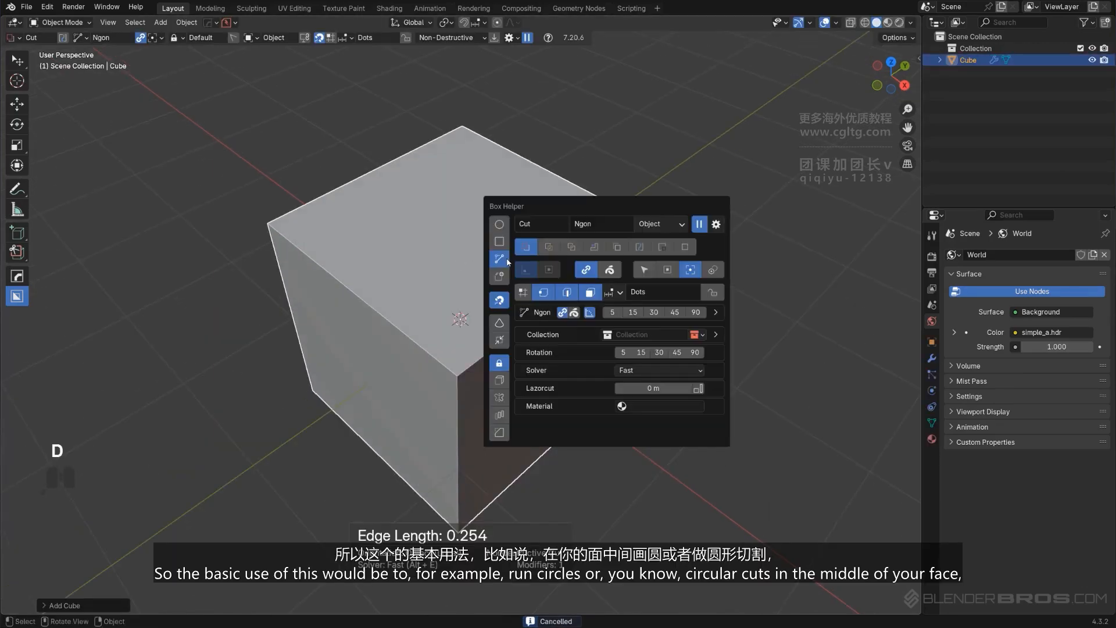
pyautogui.click(503, 227)
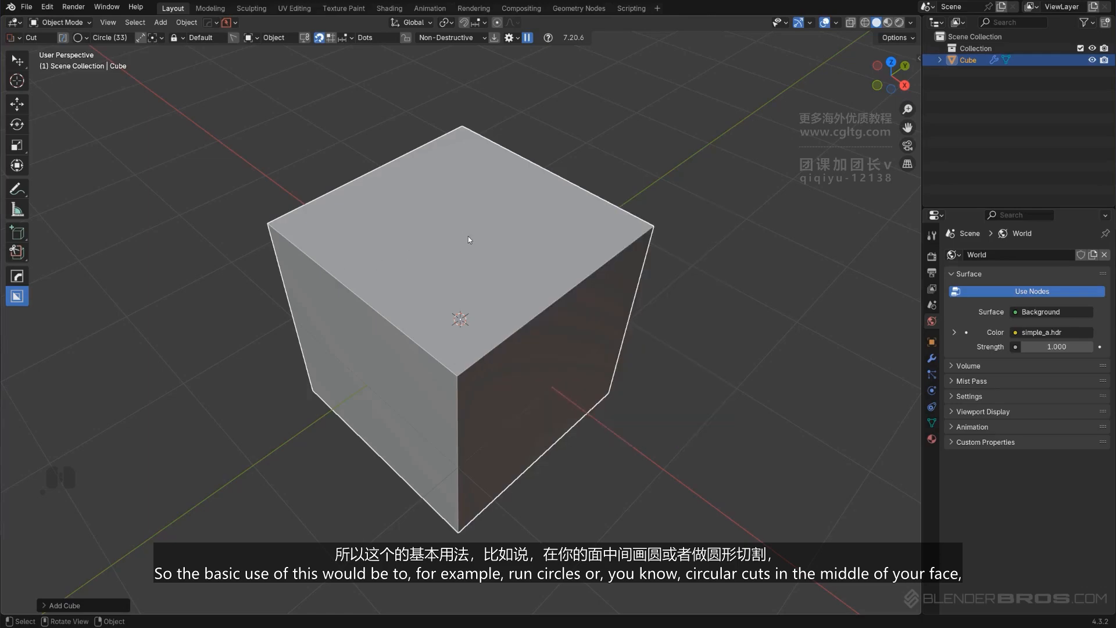
pyautogui.press('ctrl')
pyautogui.keyDown('ctrl'); pyautogui.moveTo(462, 225); pyautogui.dragTo(575, 210); pyautogui.keyUp('ctrl')
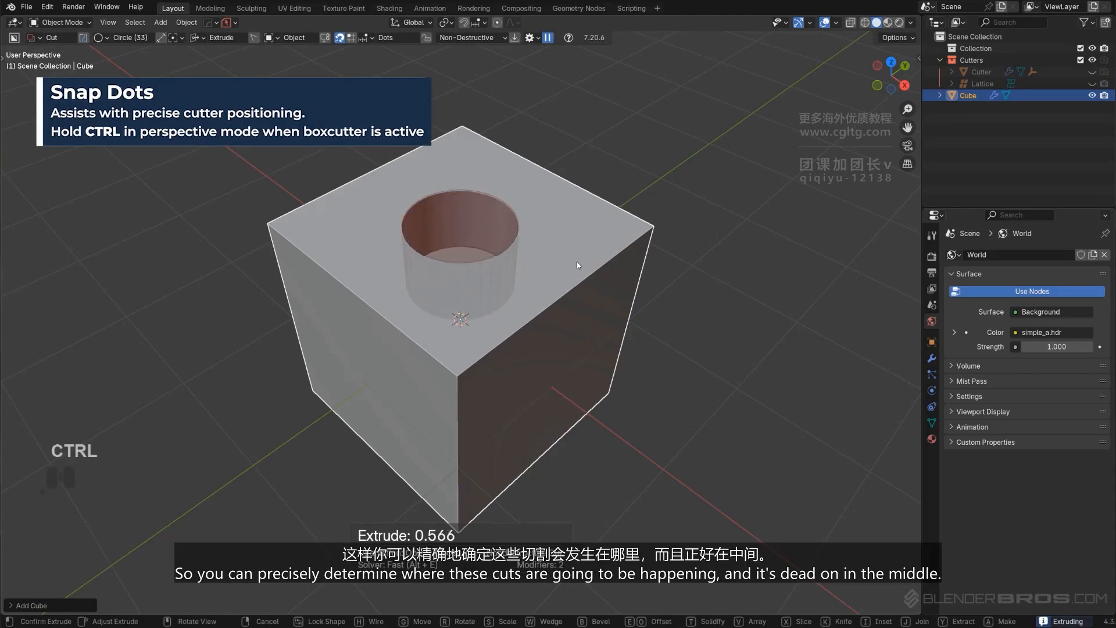
pyautogui.hotkey('shift', 't')
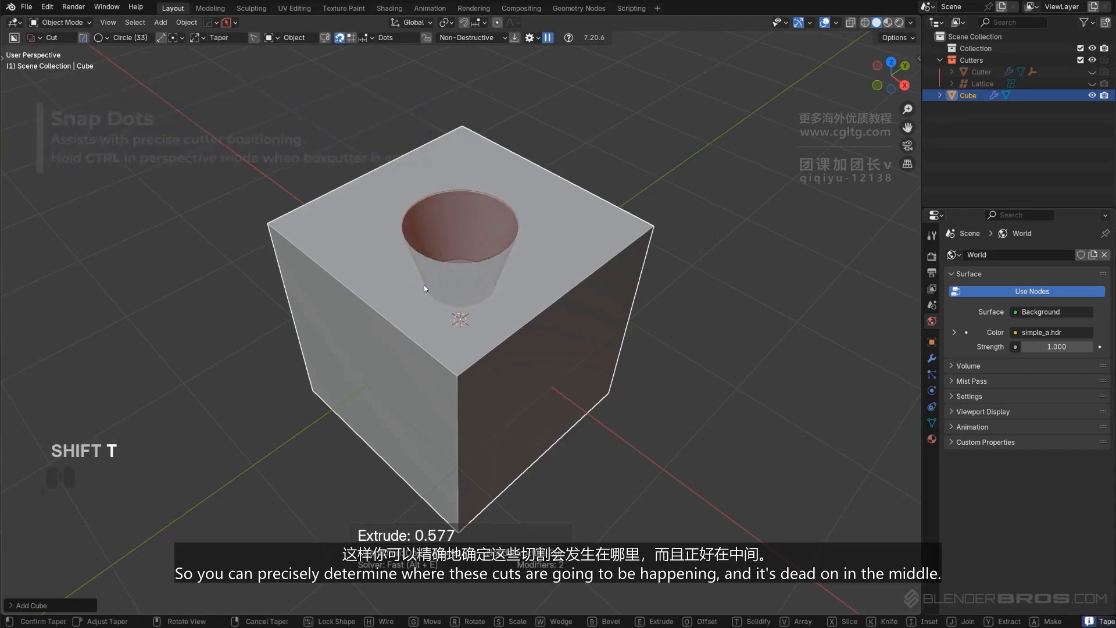
pyautogui.click(663, 205)
pyautogui.moveTo(560, 226); pyautogui.dragTo(518, 269, button='middle')
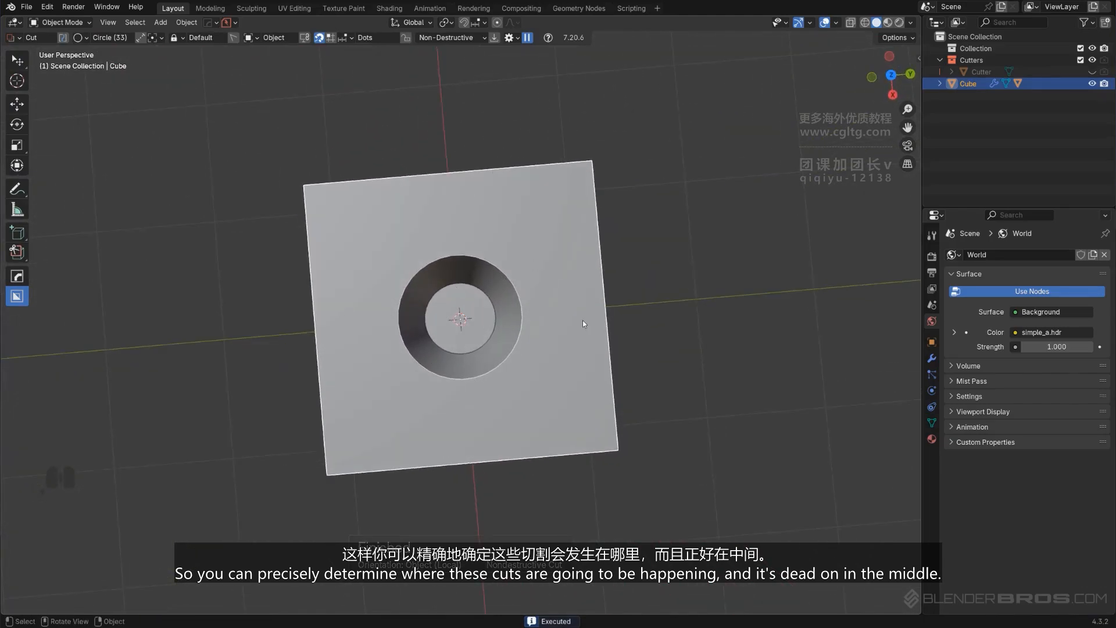
# Step: Switch the cutter to Box and cut a small notch about 0.18 m deep into the rim of the circular hole
pyautogui.hotkey('alt', 'x')
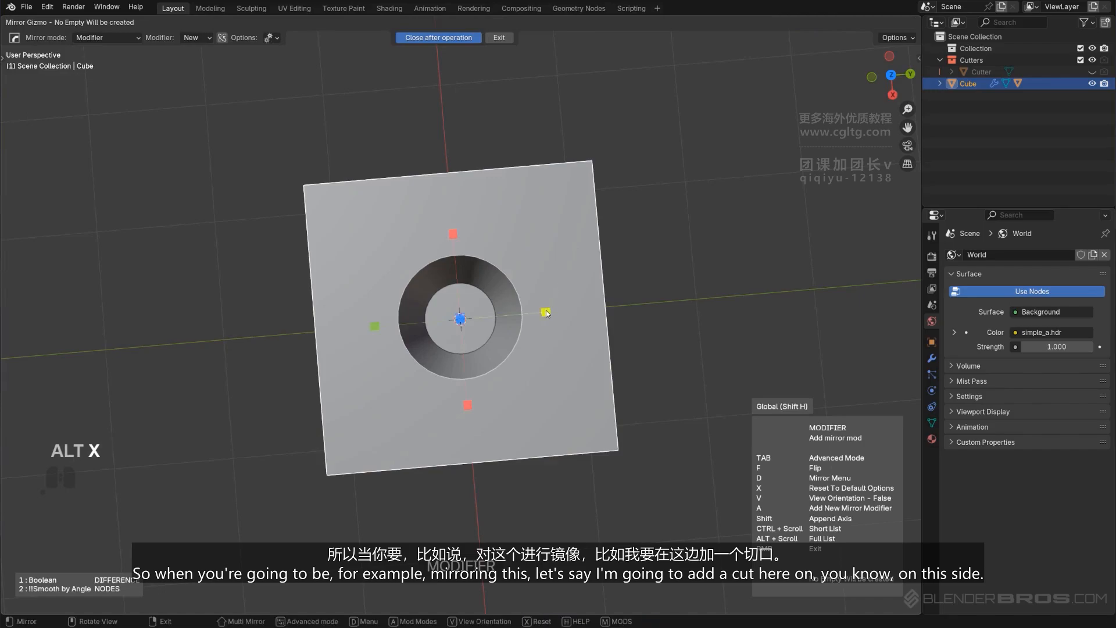
pyautogui.click(546, 313)
pyautogui.keyDown('alt'); pyautogui.moveTo(574, 308); pyautogui.dragTo(599, 301, button='middle'); pyautogui.keyUp('alt')
pyautogui.press('KP_5')
pyautogui.moveTo(559, 336); pyautogui.dragTo(518, 309)
pyautogui.rightClick(537, 312)
pyautogui.press('d')
pyautogui.click(548, 335)
pyautogui.moveTo(518, 309)
pyautogui.mouseDown(button='middle')
pyautogui.moveTo(544, 230)
pyautogui.moveTo(567, 273)
pyautogui.moveTo(565, 217)
pyautogui.mouseUp(button='middle')
pyautogui.click(545, 237)
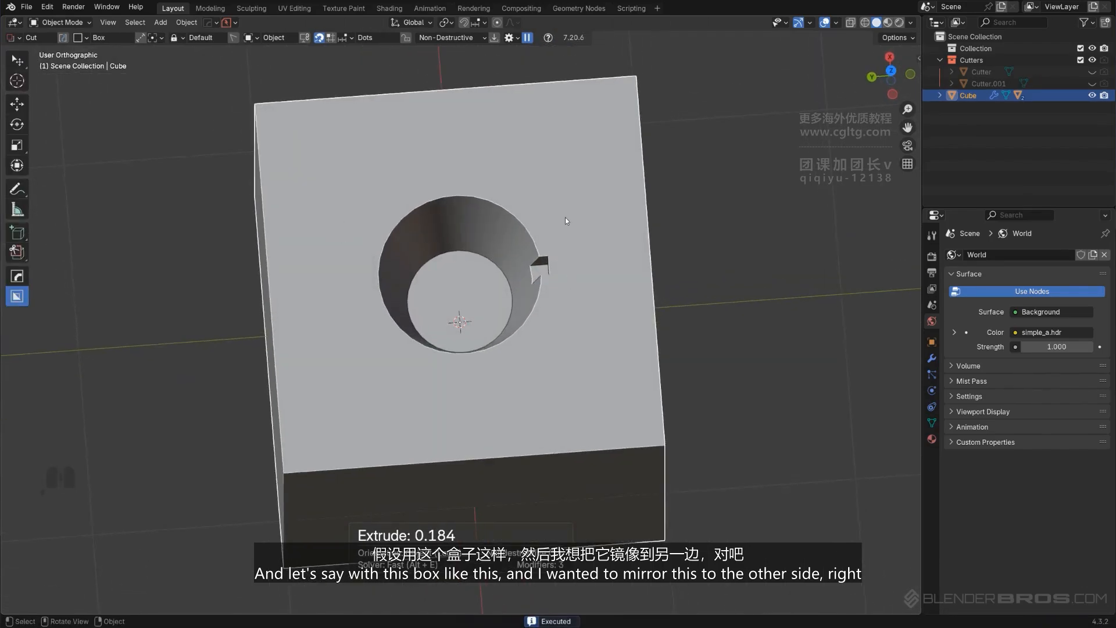
# Step: Mirror the cube's cuts along the Y axis to repeat the notch on the opposite side of the hole
pyautogui.hotkey('alt', 'x')
pyautogui.click(566, 293)
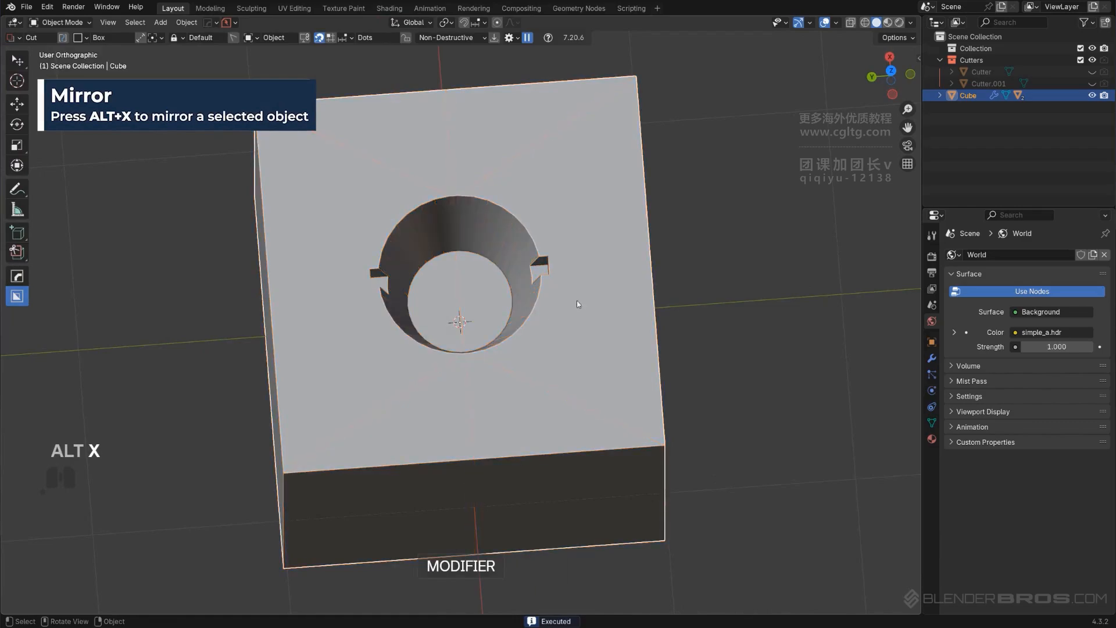
pyautogui.moveTo(577, 300); pyautogui.dragTo(373, 324, button='middle')
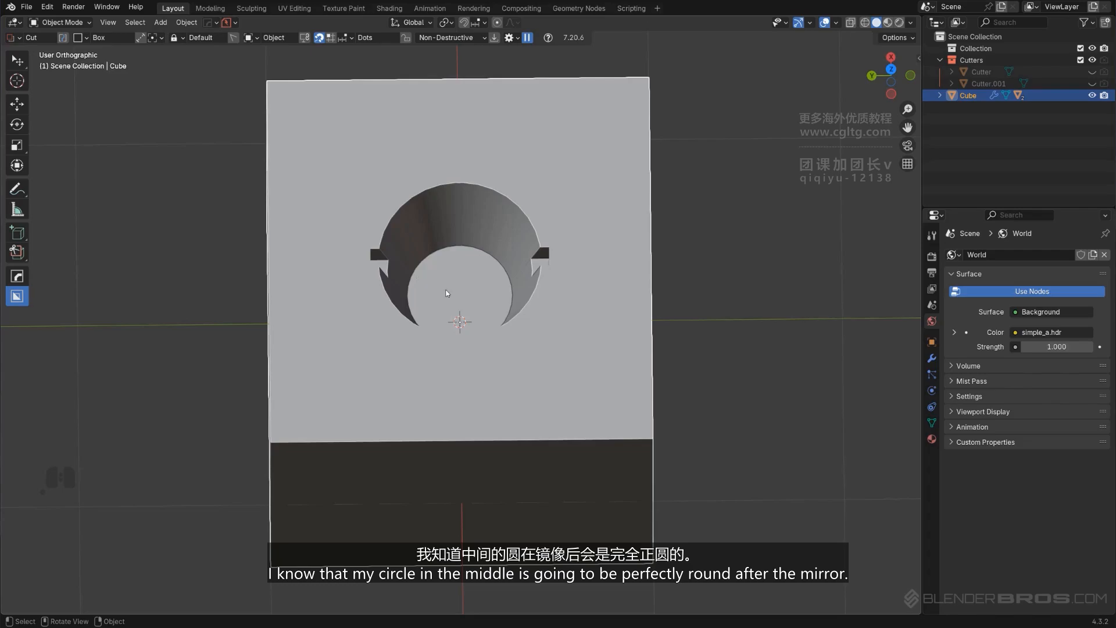
pyautogui.keyDown('alt'); pyautogui.moveTo(512, 273); pyautogui.dragTo(572, 265, button='middle'); pyautogui.keyUp('alt')
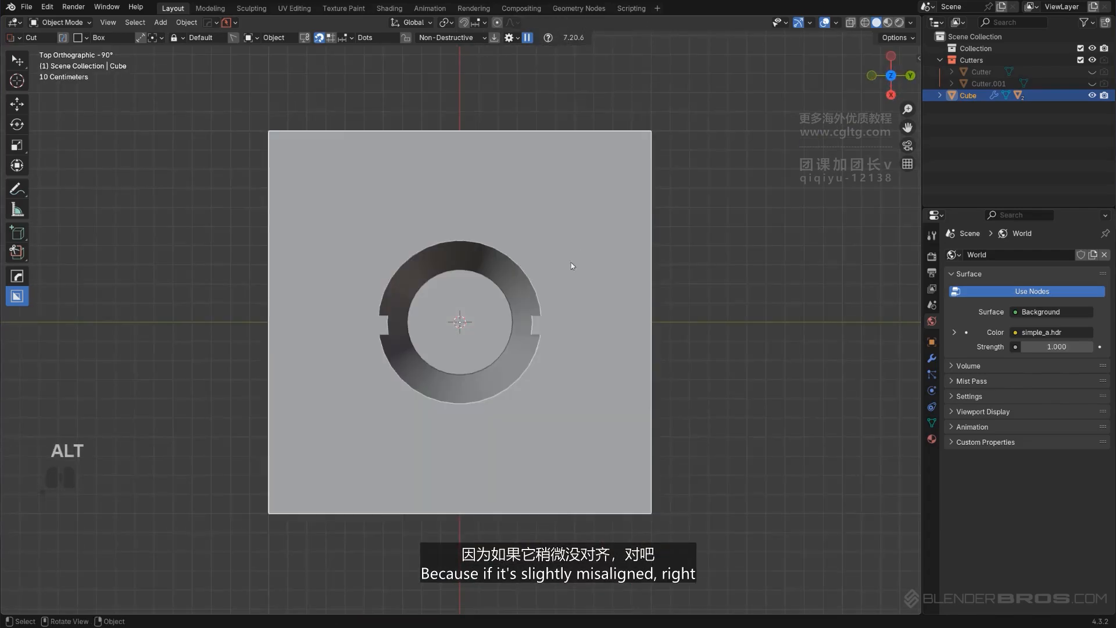
# Step: Reveal the hole's circular cutter by scrolling through the cube's booleans, try moving it, and undo the move
pyautogui.press('q')
pyautogui.click(563, 270)
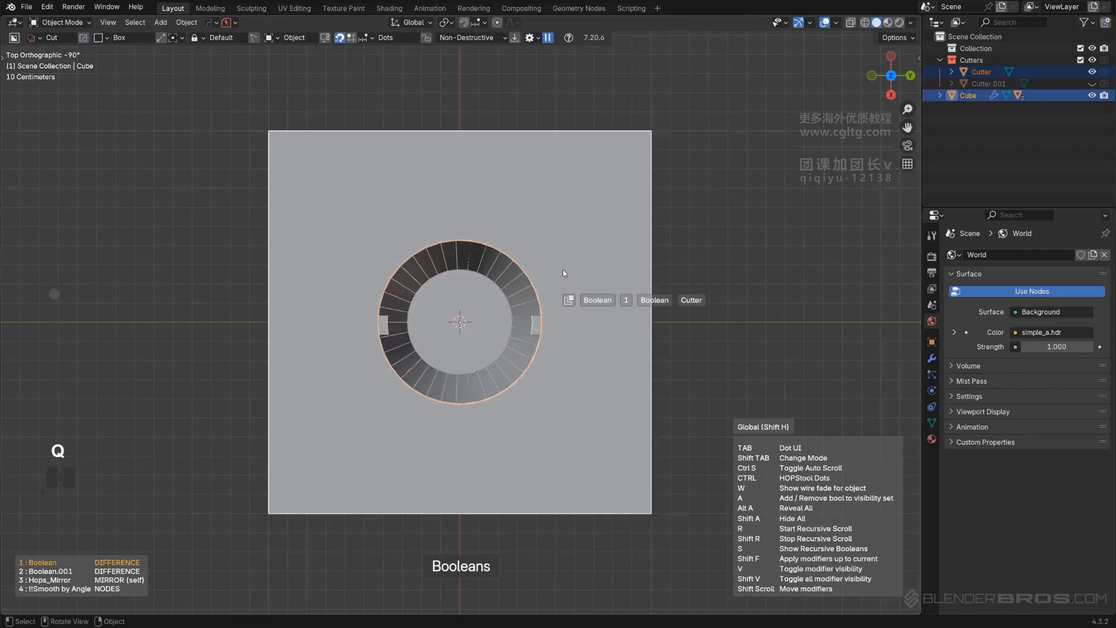
pyautogui.click(563, 271)
pyautogui.press('g')
pyautogui.moveTo(644, 323); pyautogui.dragTo(697, 262, button='middle')
pyautogui.hotkey('ctrl', 'z')
# Step: Delete the hole's circular cutter and replace the notched cube with a new mesh cube
pyautogui.press('x')
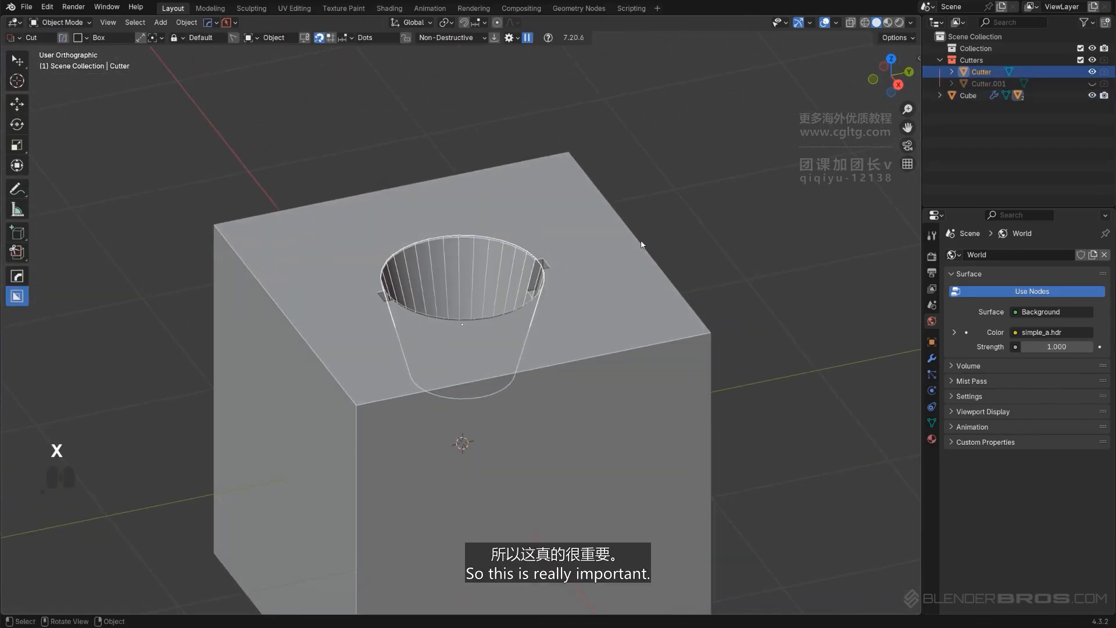
pyautogui.click(640, 246)
pyautogui.press('KP_5')
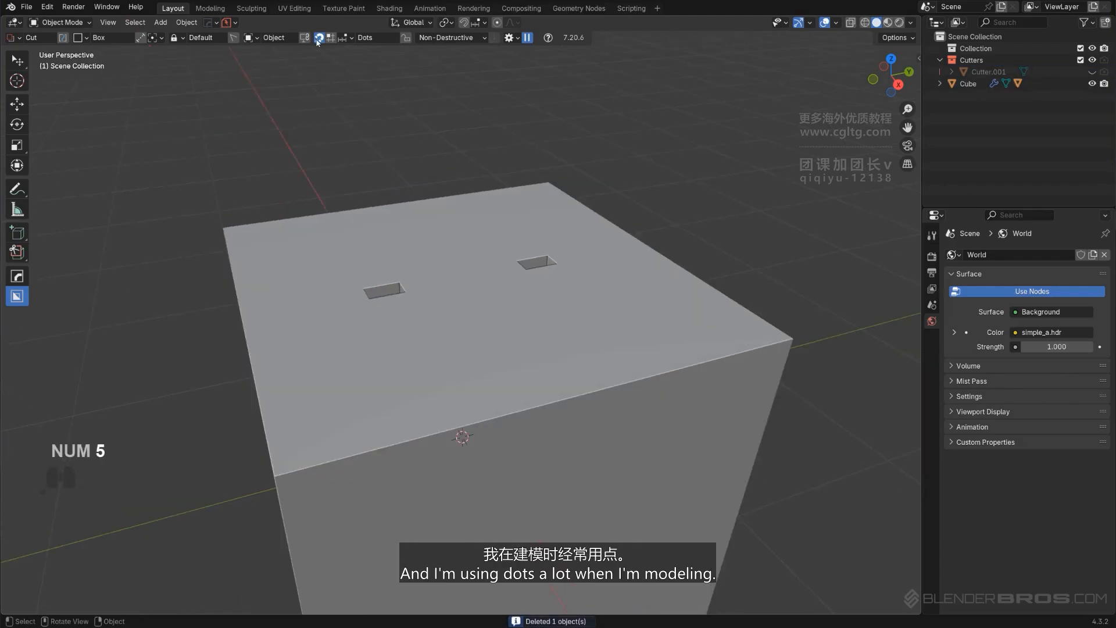
pyautogui.moveTo(487, 277); pyautogui.dragTo(452, 208, button='middle')
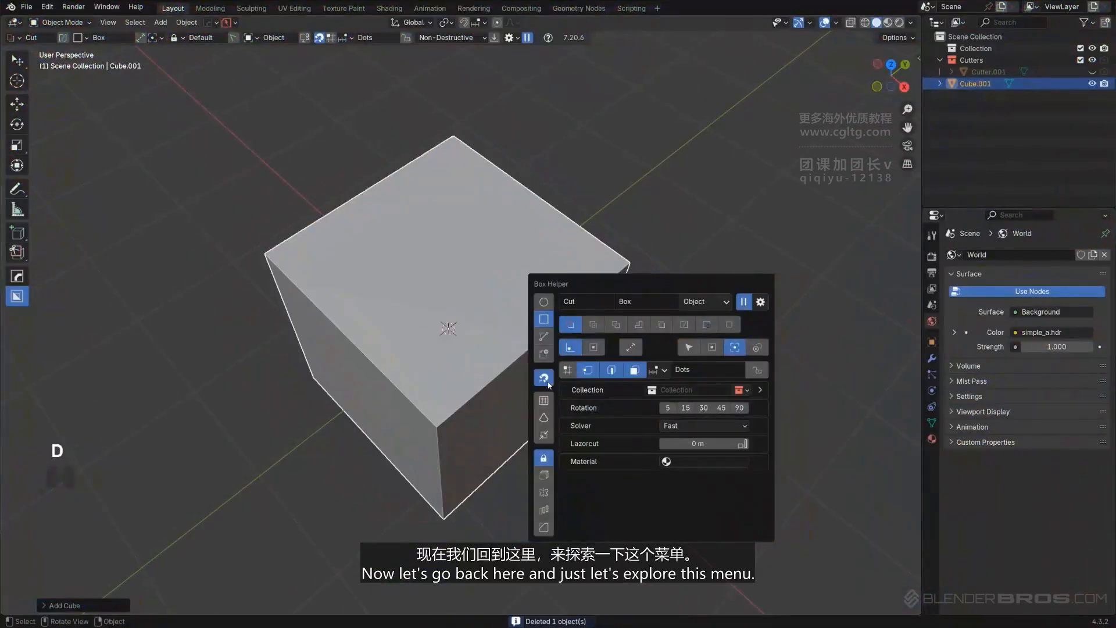
# Step: Switch BoxCutter's snapping from dots to grid in the Box Helper
pyautogui.scroll(1, 458, 358)
pyautogui.moveTo(458, 358); pyautogui.dragTo(454, 333, button='middle')
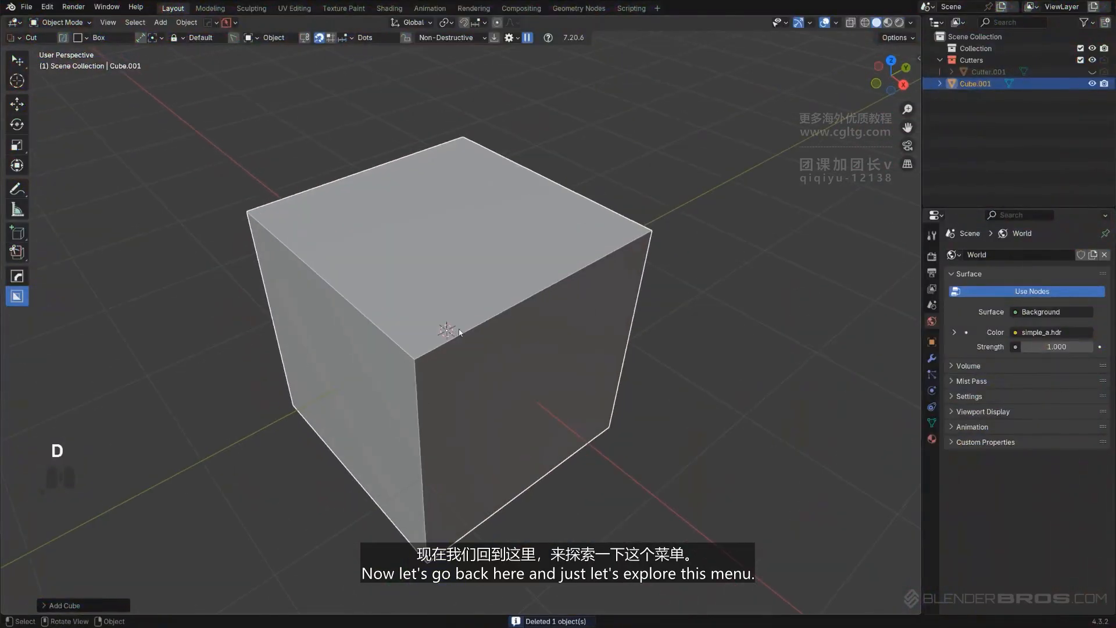
pyautogui.press('d')
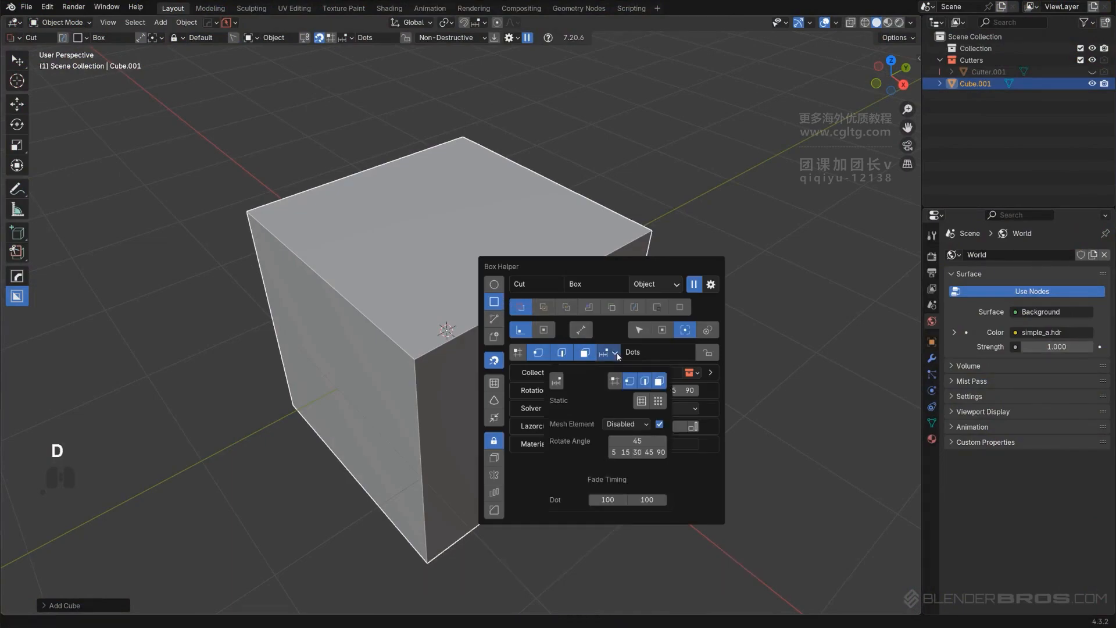
pyautogui.click(517, 353)
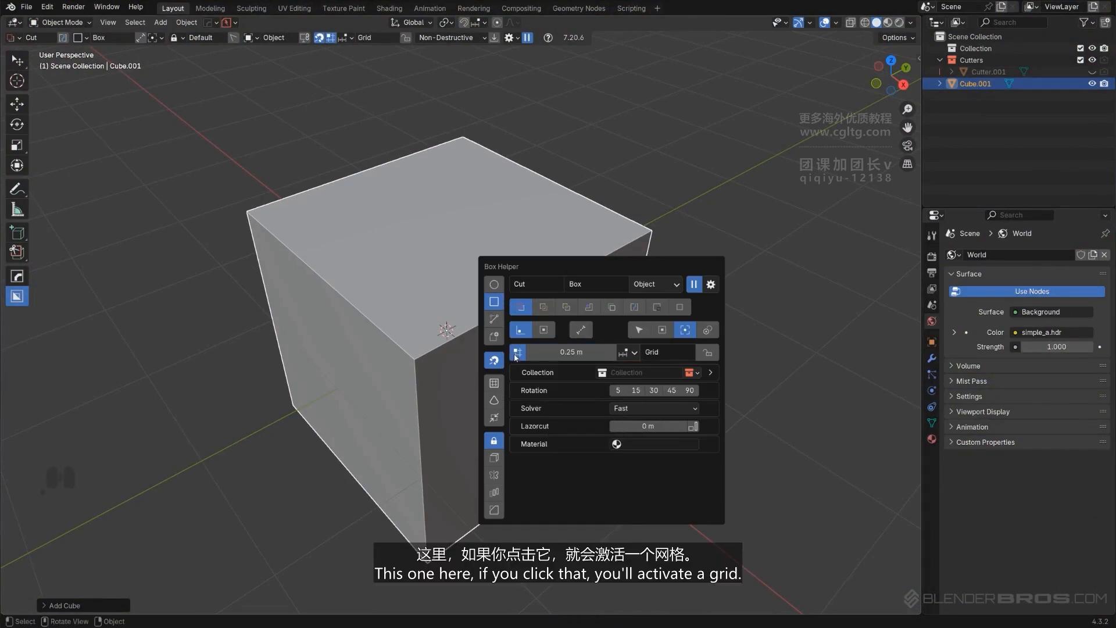
# Step: Cut a large pocket about 0.66 m deep and a narrow slot about 0.5 m deep into the top face, snapped to the grid
pyautogui.press('ctrl')
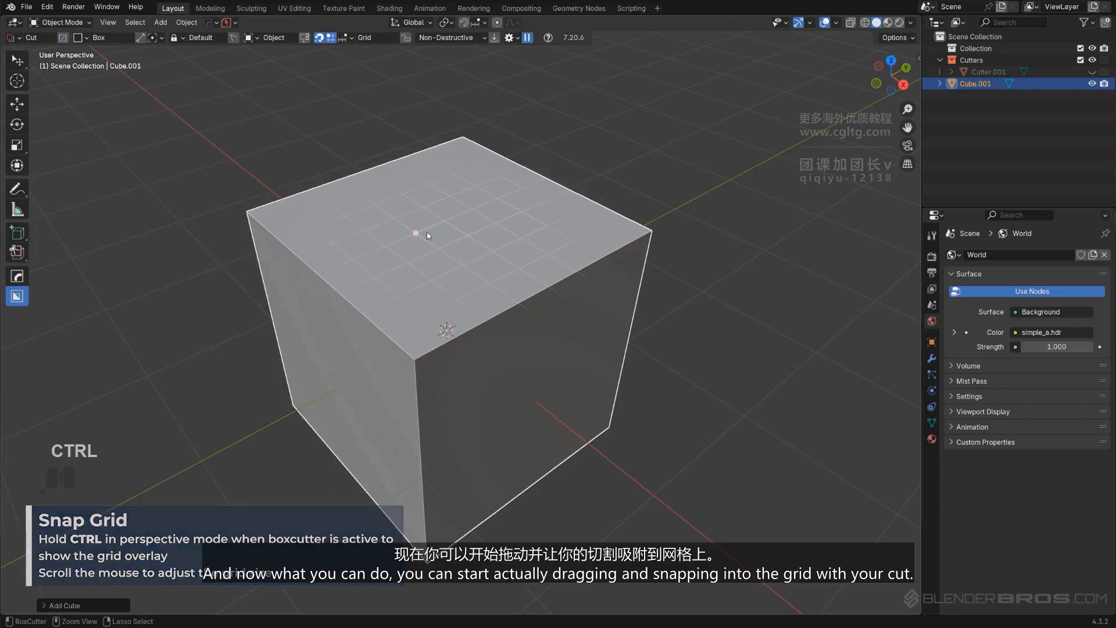
pyautogui.moveTo(433, 233)
pyautogui.mouseDown()
pyautogui.moveTo(548, 234)
pyautogui.moveTo(596, 262)
pyautogui.moveTo(625, 243)
pyautogui.moveTo(602, 231)
pyautogui.moveTo(607, 211)
pyautogui.moveTo(578, 228)
pyautogui.mouseUp()
pyautogui.click(568, 304)
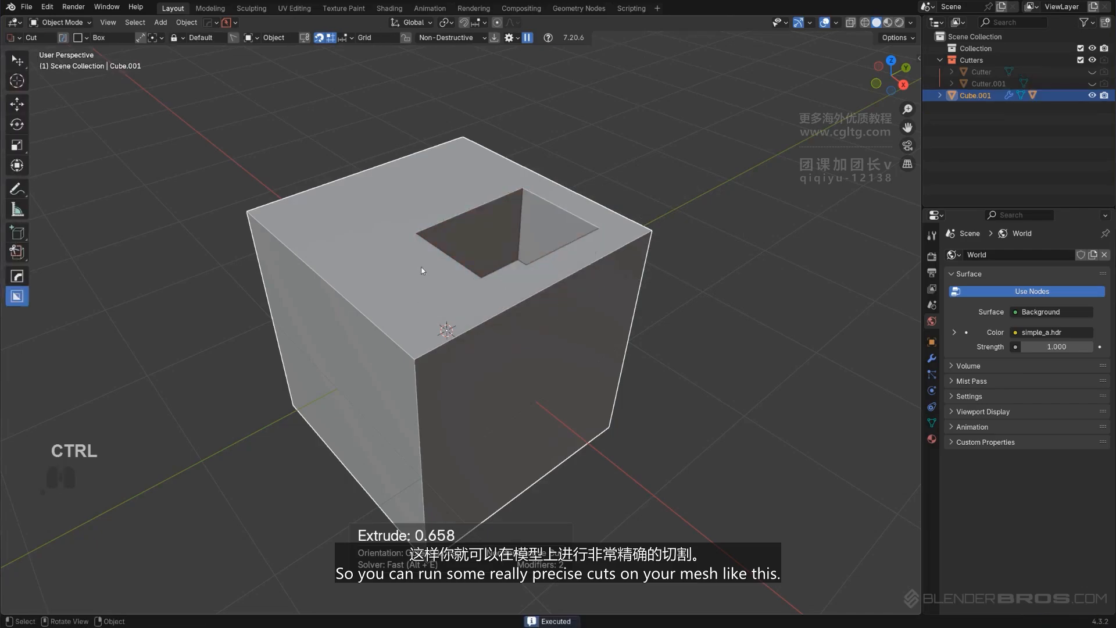
pyautogui.moveTo(386, 247)
pyautogui.keyDown('ctrl'); pyautogui.mouseDown()
pyautogui.moveTo(441, 299)
pyautogui.moveTo(429, 349)
pyautogui.mouseUp(); pyautogui.keyUp('ctrl')
pyautogui.click(510, 313)
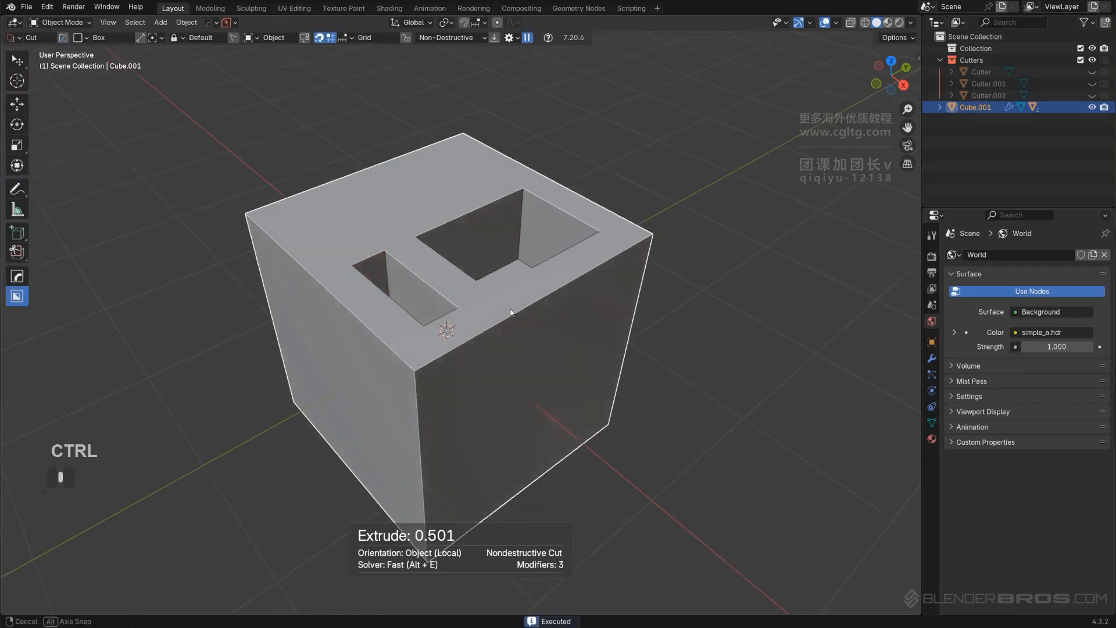
pyautogui.moveTo(511, 312)
pyautogui.mouseDown(button='middle')
pyautogui.moveTo(481, 321)
pyautogui.moveTo(506, 298)
pyautogui.mouseUp(button='middle')
# Step: Examine the grid-snapped cuts and the grid snapping options, and preview the grid on the cube's top and side faces
pyautogui.press('d')
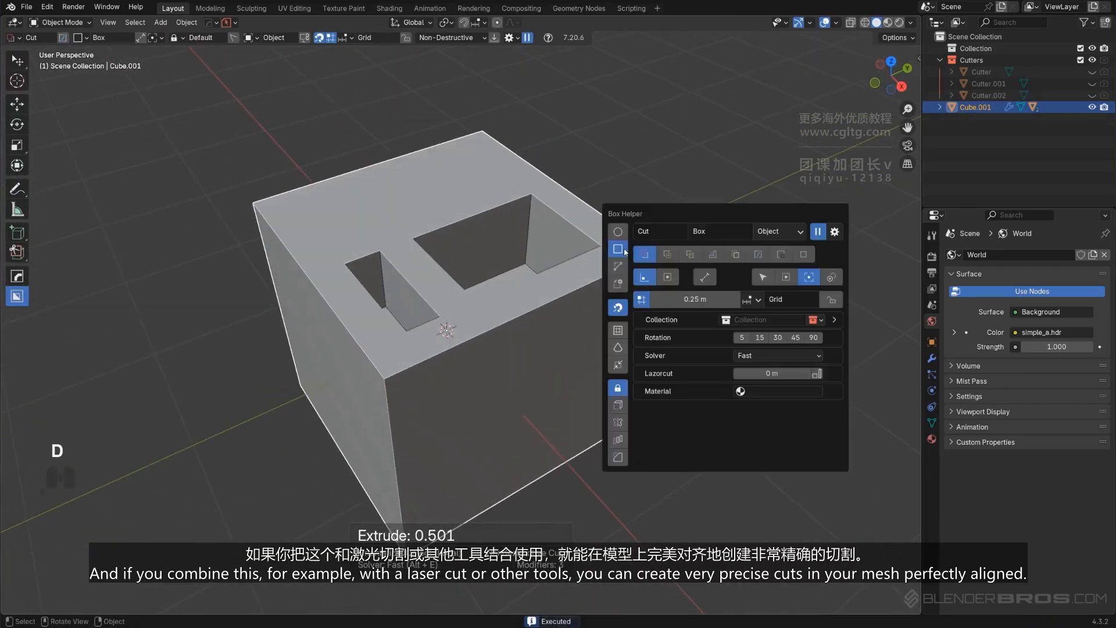
pyautogui.moveTo(625, 252); pyautogui.dragTo(487, 309, button='middle')
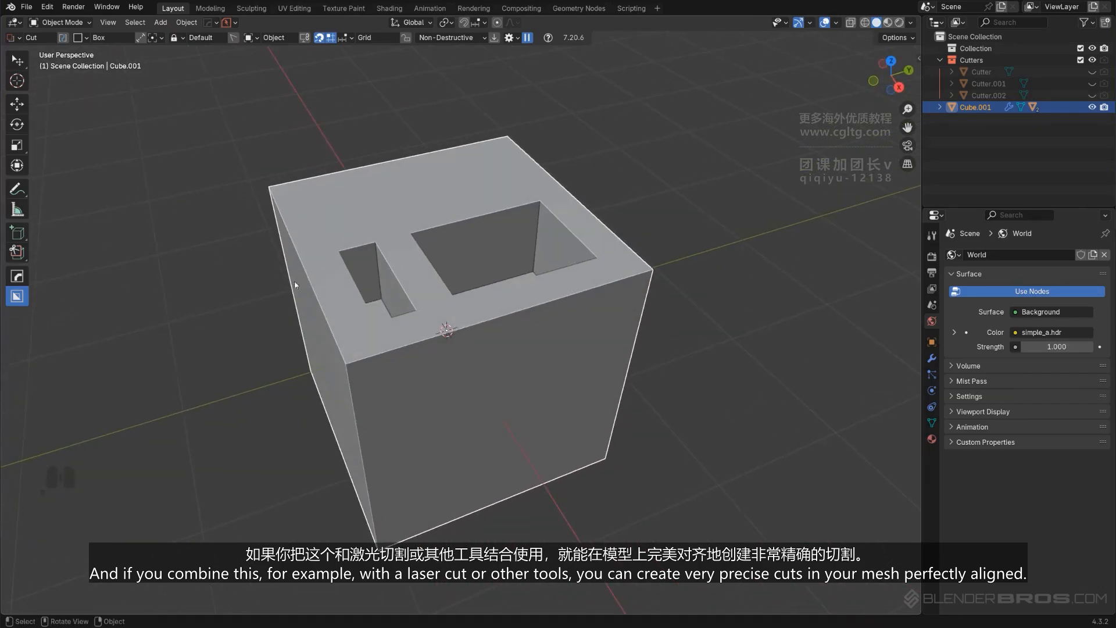
pyautogui.moveTo(294, 280); pyautogui.dragTo(478, 236, button='middle')
pyautogui.scroll(3, 545, 284)
pyautogui.scroll(-3, 479, 237)
pyautogui.press('d')
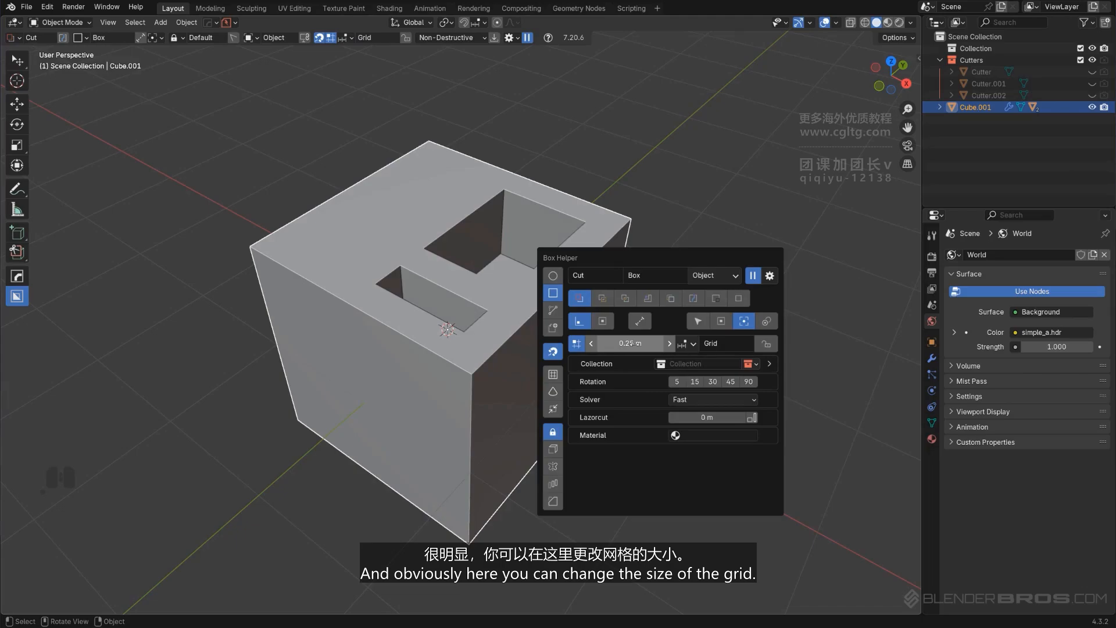
pyautogui.click(693, 345)
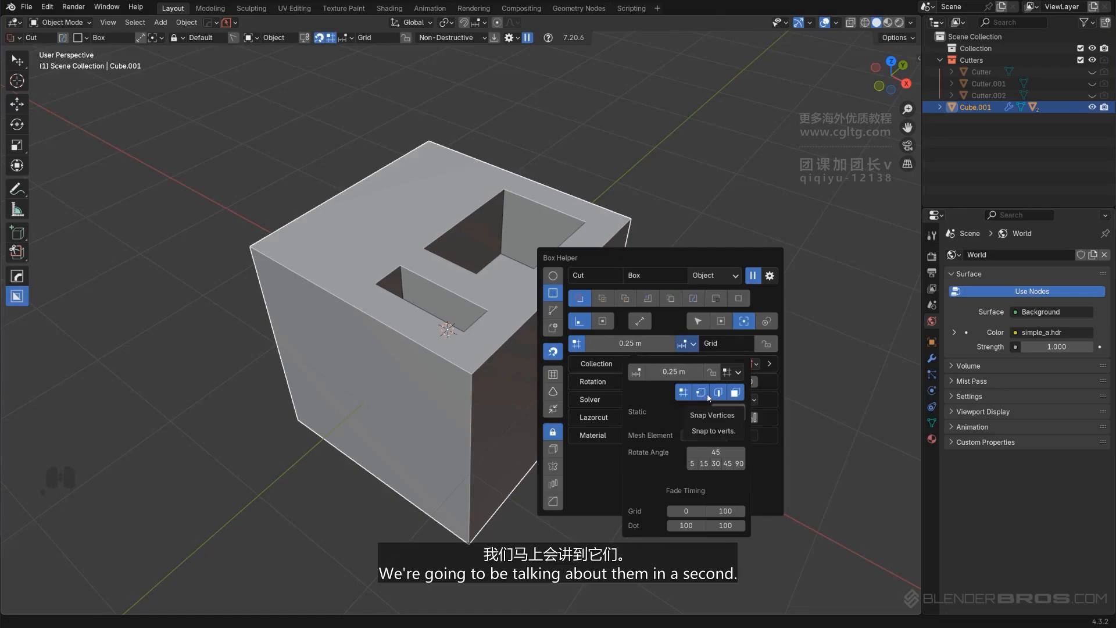
pyautogui.press('ctrl')
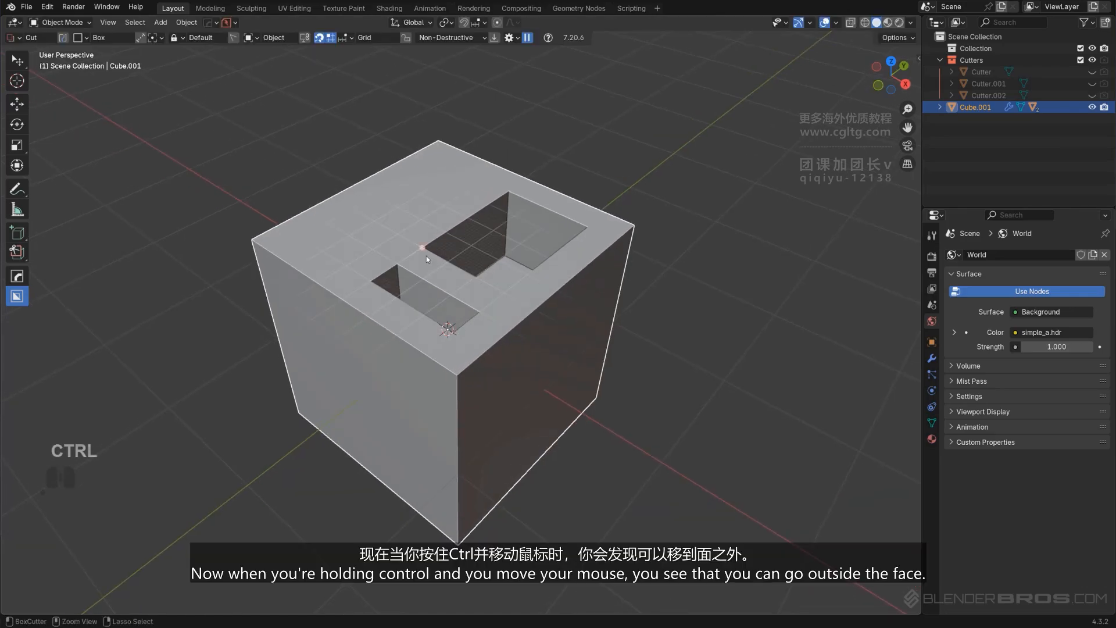
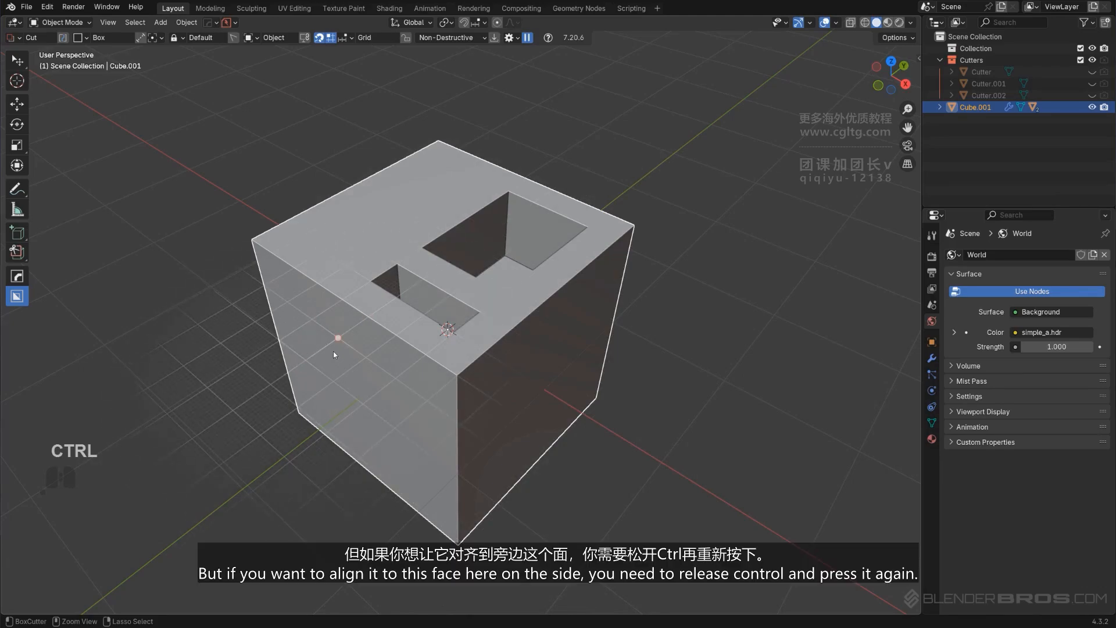
pyautogui.press('ctrl')
# Step: Enable automatic alignment of the snap grid to other faces, and switch the snapping back to dots
pyautogui.press('d')
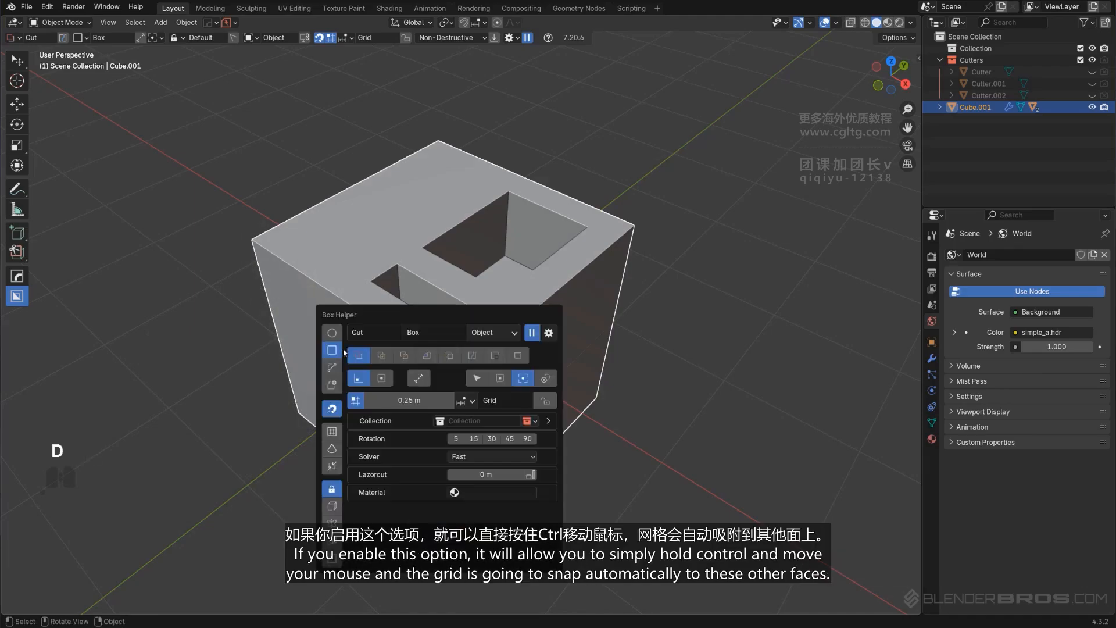
pyautogui.click(549, 401)
pyautogui.press('ctrl')
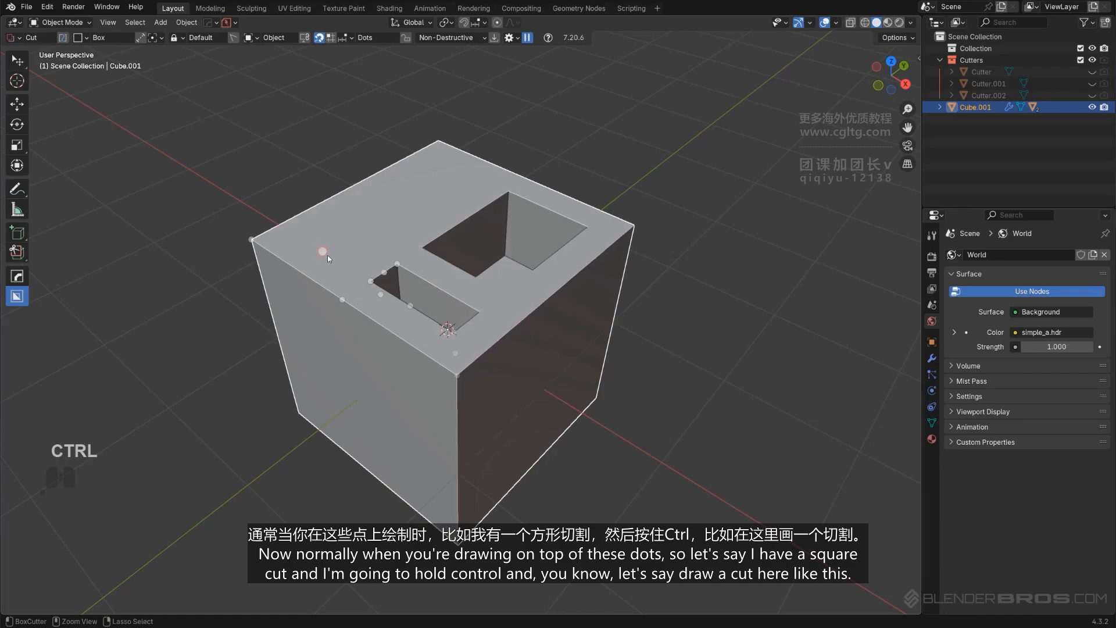
# Step: Try to draw a small box cut from a snap dot near the edge of the cube's top face
pyautogui.moveTo(323, 252)
pyautogui.mouseDown()
pyautogui.moveTo(387, 238)
pyautogui.moveTo(372, 246)
pyautogui.mouseUp()
pyautogui.rightClick(372, 246)
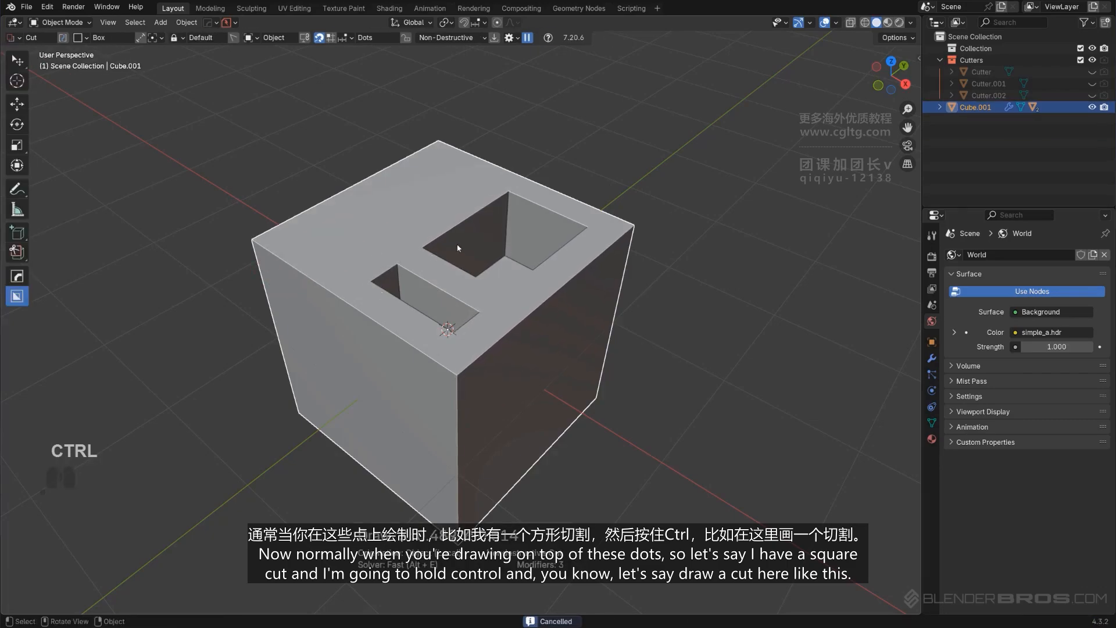
pyautogui.press('d')
pyautogui.keyDown('shift'); pyautogui.moveTo(457, 249); pyautogui.dragTo(368, 260, button='middle'); pyautogui.keyUp('shift')
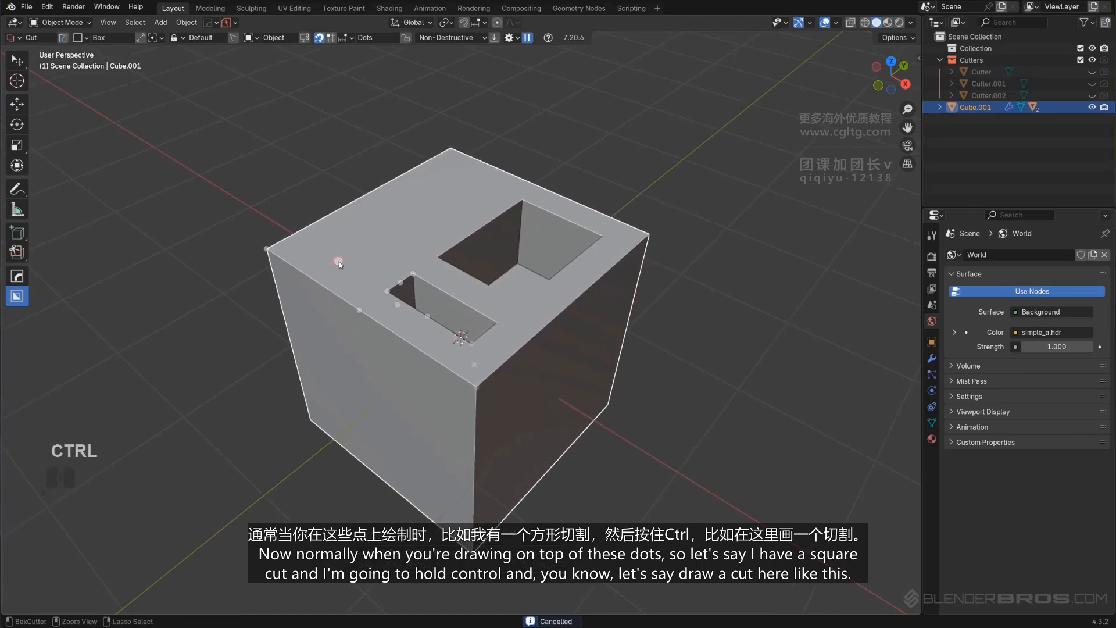
pyautogui.keyDown('ctrl'); pyautogui.moveTo(340, 264); pyautogui.dragTo(351, 261); pyautogui.keyUp('ctrl')
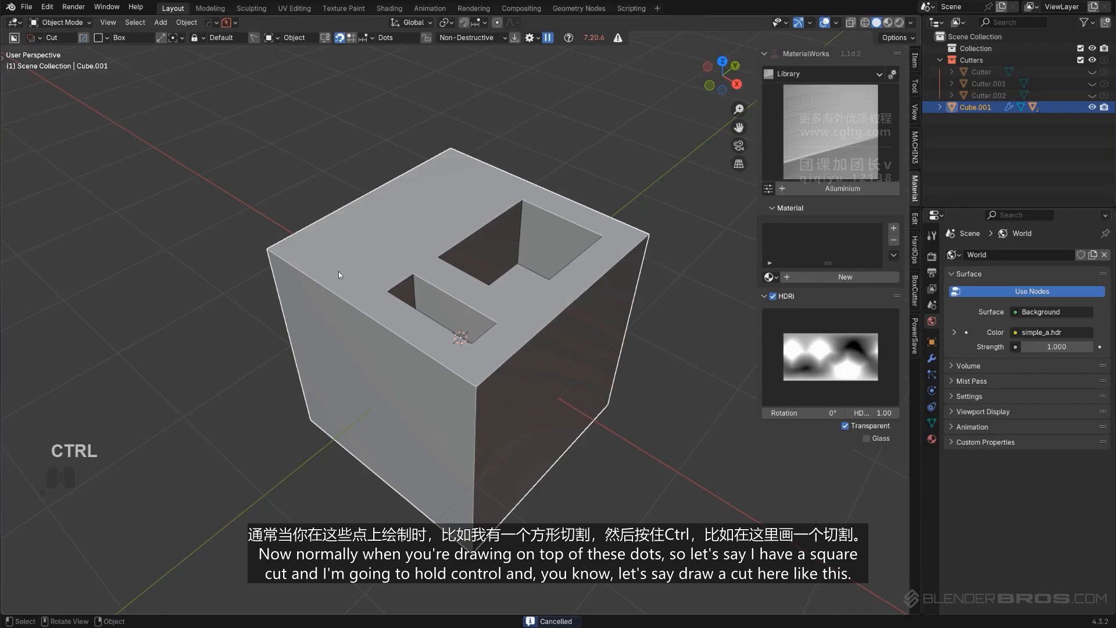
# Step: Try a box cut of about 1.64 by 1.62 on the cube's left side face, starting from the top edge's midpoint dot
pyautogui.moveTo(361, 309)
pyautogui.keyDown('ctrl'); pyautogui.mouseDown()
pyautogui.moveTo(413, 302)
pyautogui.moveTo(375, 256)
pyautogui.moveTo(354, 253)
pyautogui.moveTo(435, 239)
pyautogui.moveTo(447, 259)
pyautogui.mouseUp(); pyautogui.keyUp('ctrl')
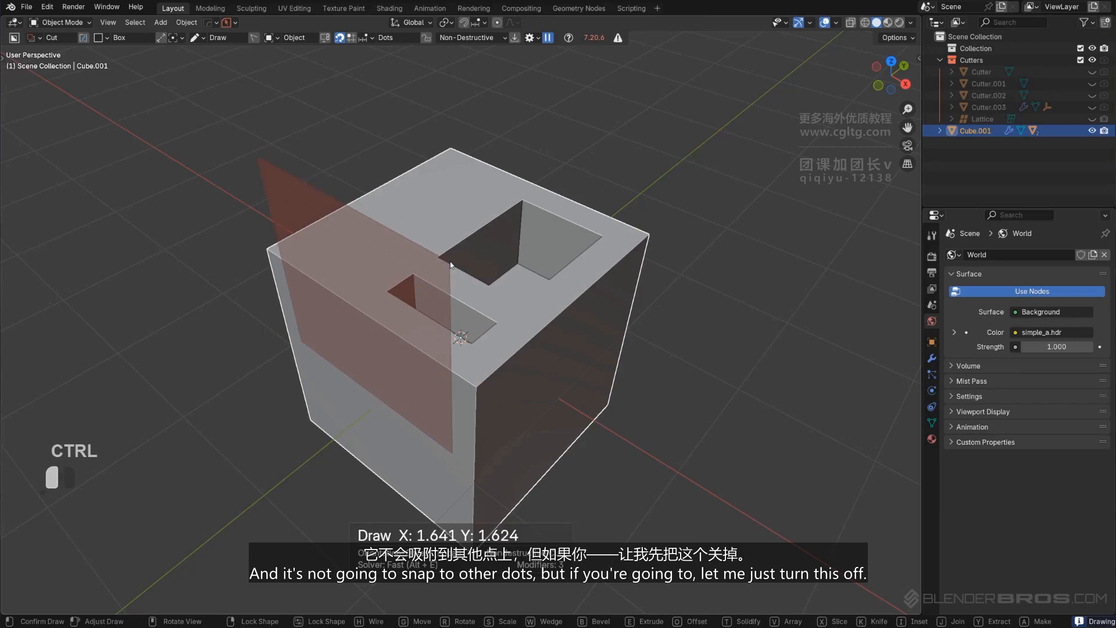
pyautogui.rightClick(446, 259)
pyautogui.press('d')
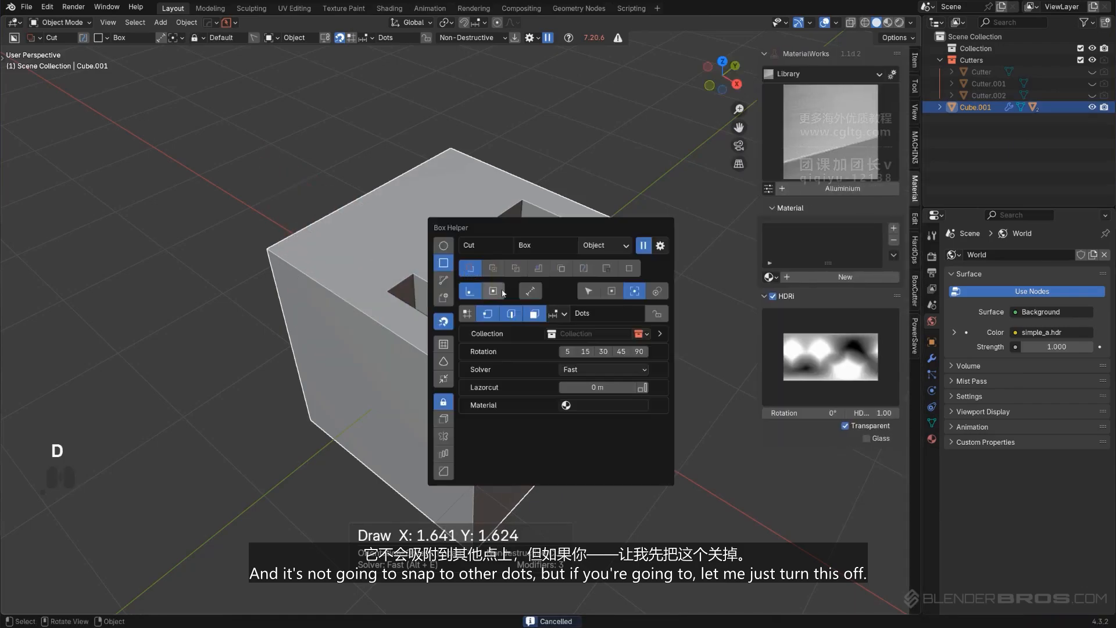
# Step: Hide the sidebar and turn on Snap Incremental for dot snapping
pyautogui.press('n')
pyautogui.press('d')
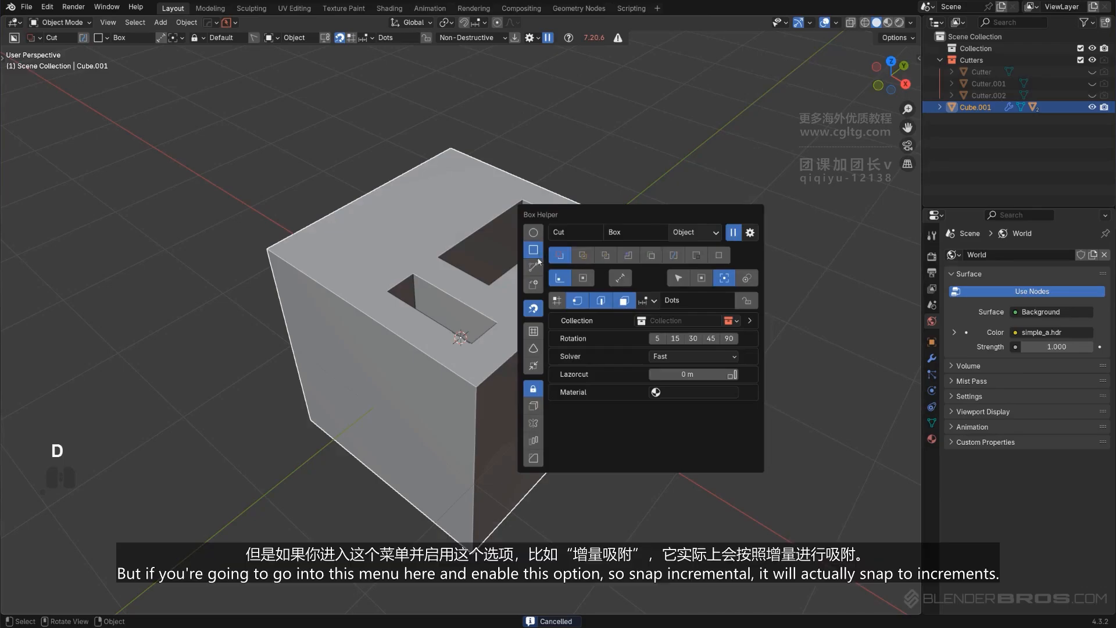
pyautogui.click(650, 301)
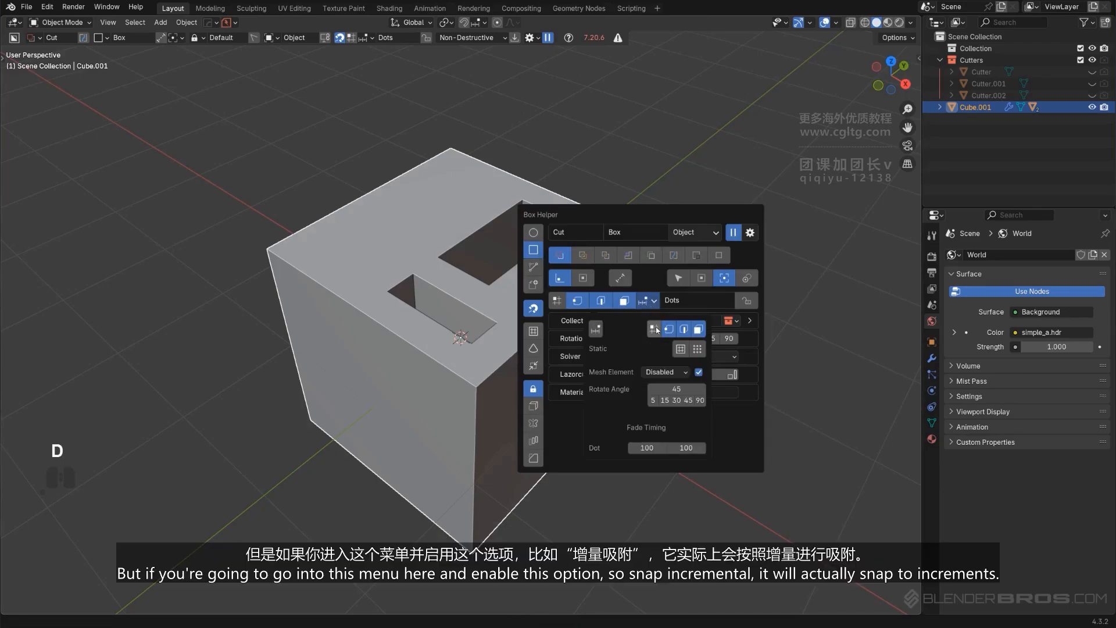
pyautogui.click(594, 330)
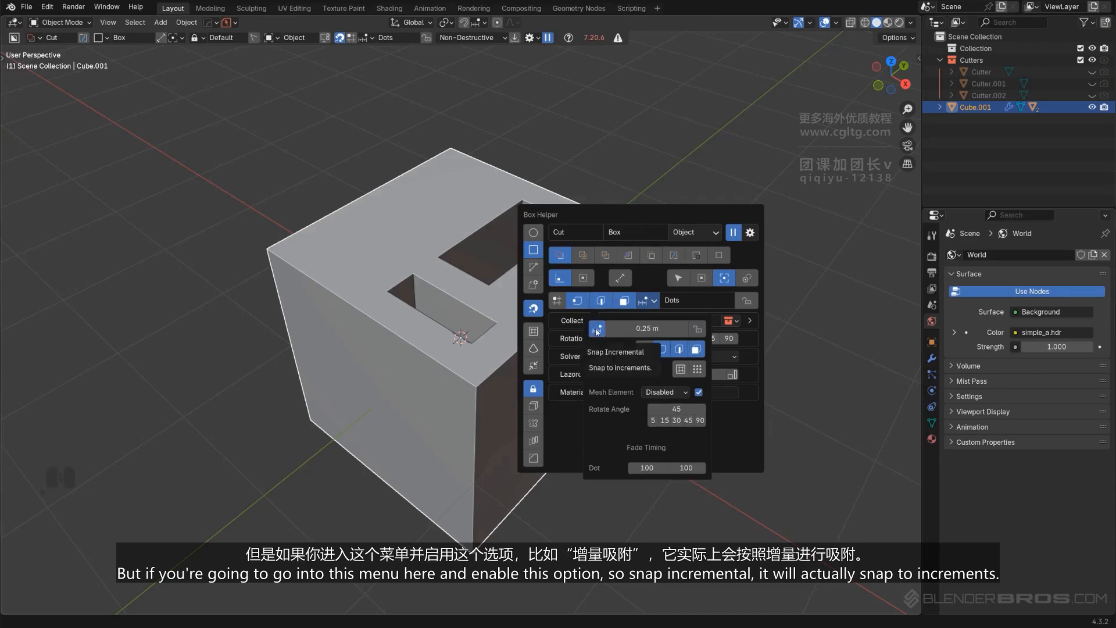
pyautogui.press('ctrl')
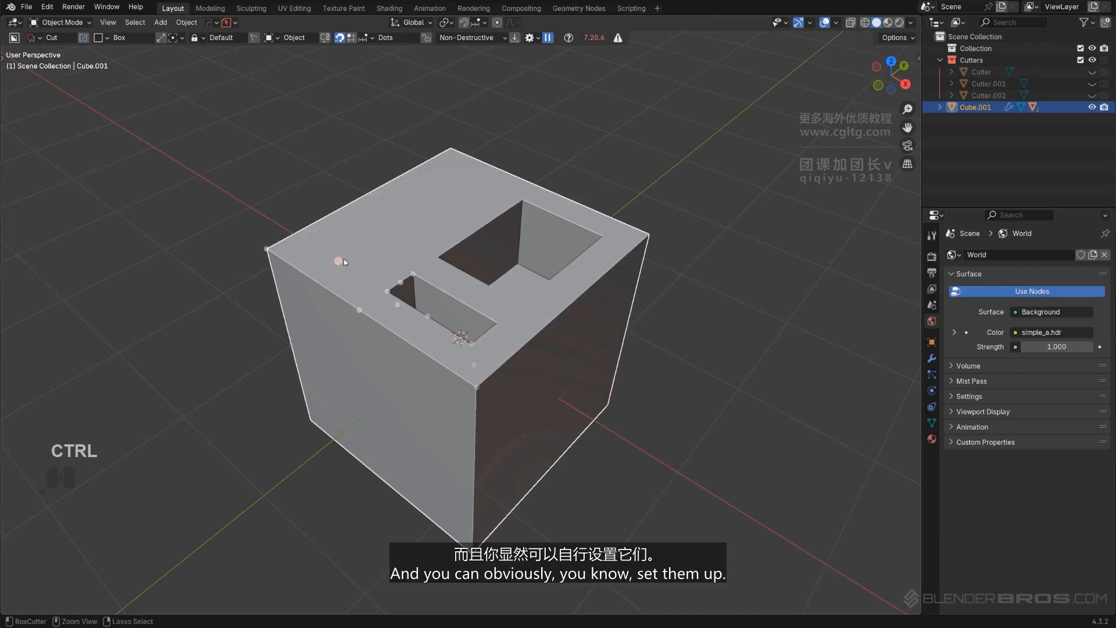
# Step: Try incrementally snapped box cuts on the cube's top face and left side face, cancelling each one
pyautogui.keyDown('ctrl'); pyautogui.moveTo(340, 263); pyautogui.dragTo(493, 199); pyautogui.keyUp('ctrl')
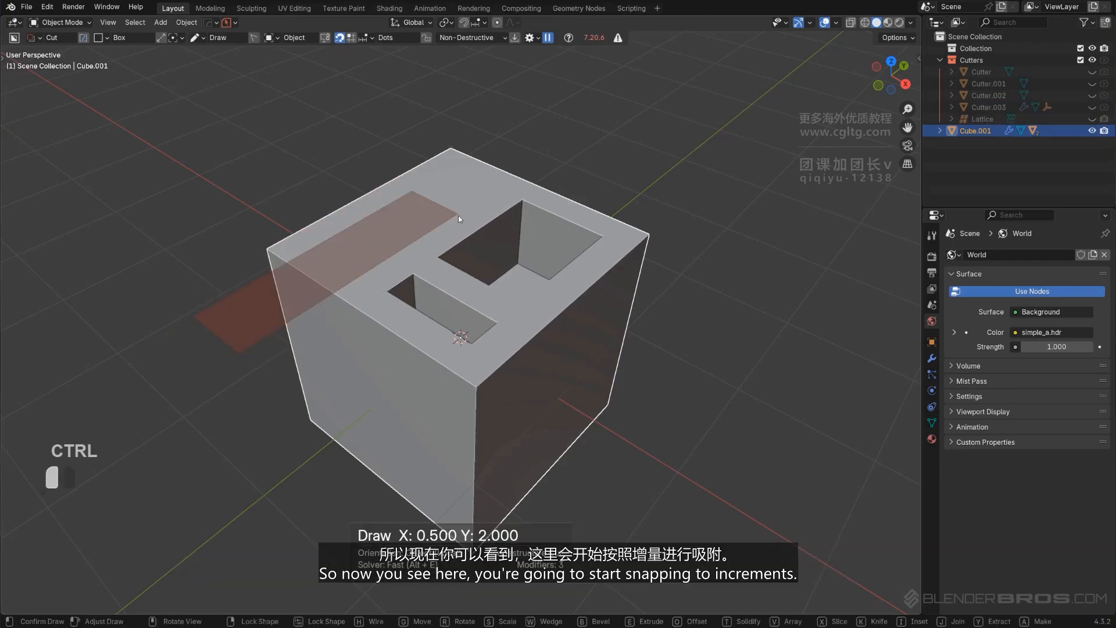
pyautogui.moveTo(432, 232)
pyautogui.keyDown('ctrl'); pyautogui.mouseDown()
pyautogui.moveTo(365, 281)
pyautogui.moveTo(396, 287)
pyautogui.moveTo(358, 280)
pyautogui.mouseUp(); pyautogui.keyUp('ctrl')
pyautogui.keyDown('ctrl'); pyautogui.rightClick(358, 280); pyautogui.keyUp('ctrl')
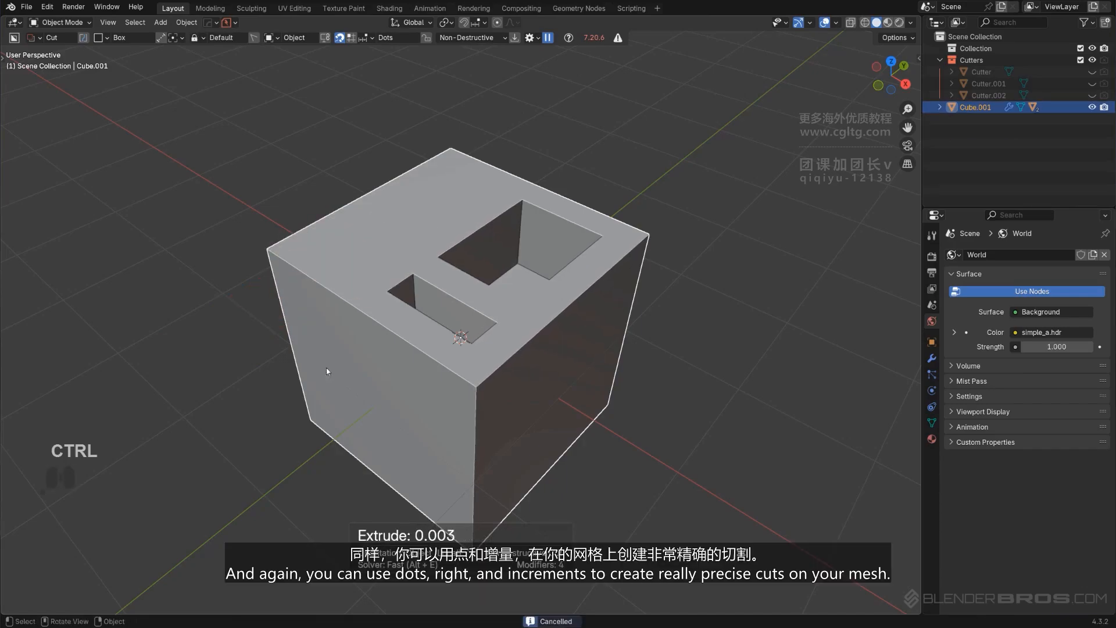
pyautogui.moveTo(374, 414)
pyautogui.keyDown('ctrl'); pyautogui.mouseDown()
pyautogui.moveTo(427, 373)
pyautogui.moveTo(375, 414)
pyautogui.moveTo(445, 385)
pyautogui.mouseUp(); pyautogui.keyUp('ctrl')
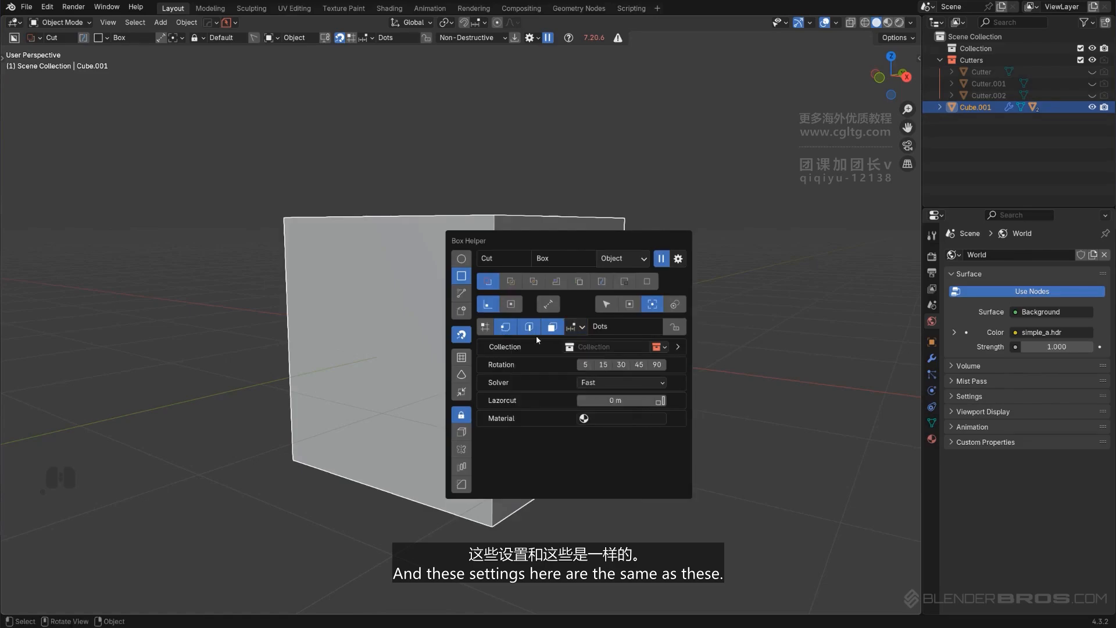
# Step: Turn off Snap Incremental and compare the snapping options in the Box Helper with those in the tool header
pyautogui.click(574, 327)
pyautogui.click(527, 357)
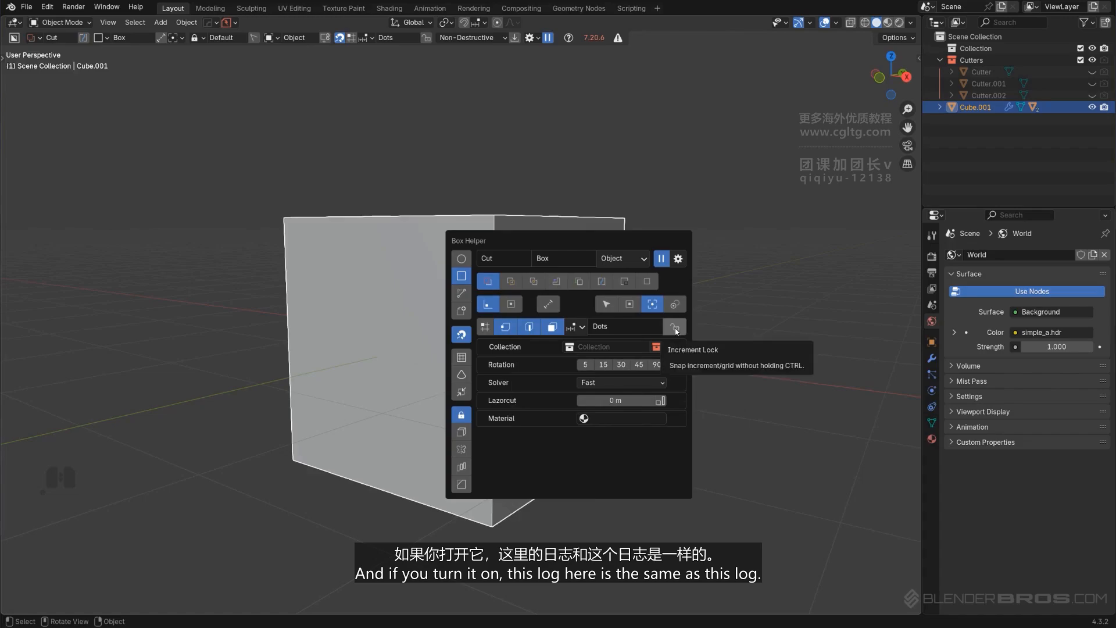
pyautogui.click(572, 329)
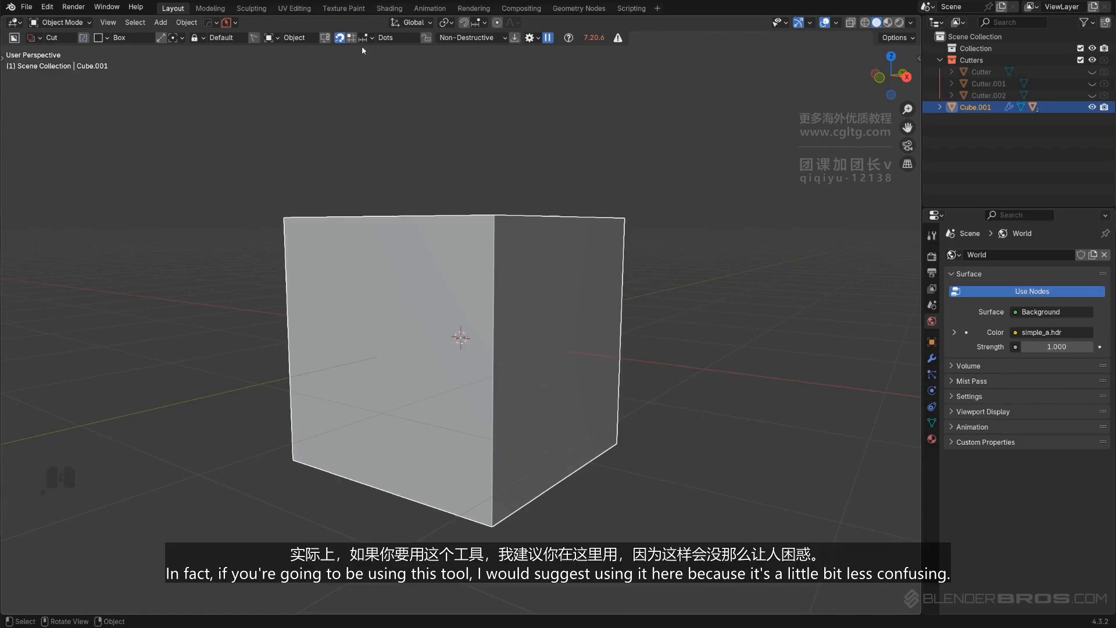
pyautogui.click(363, 38)
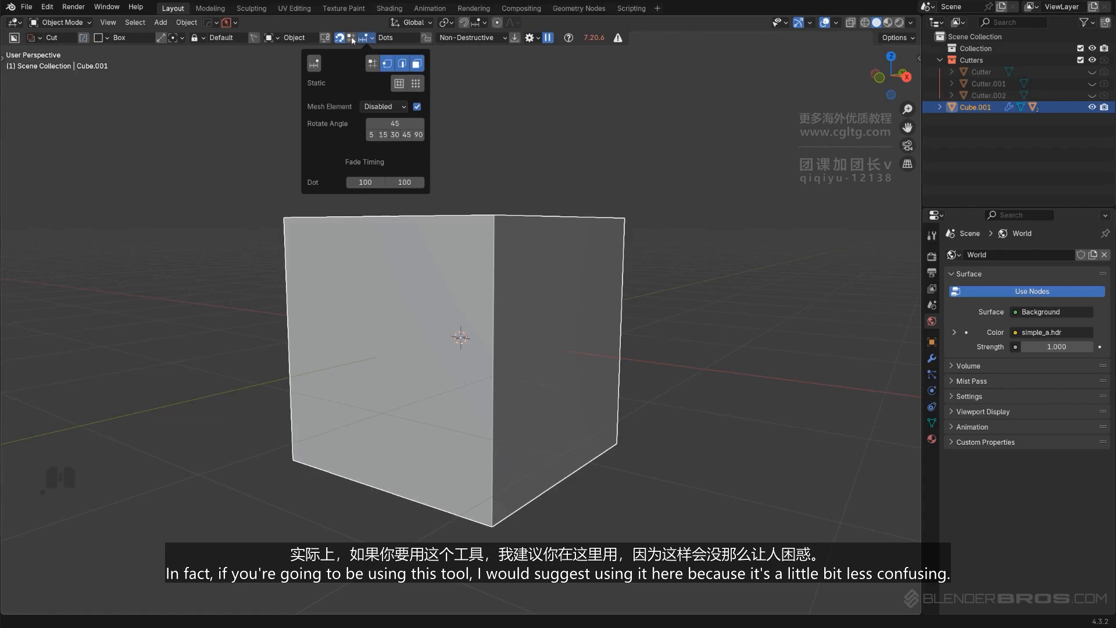
pyautogui.press('d')
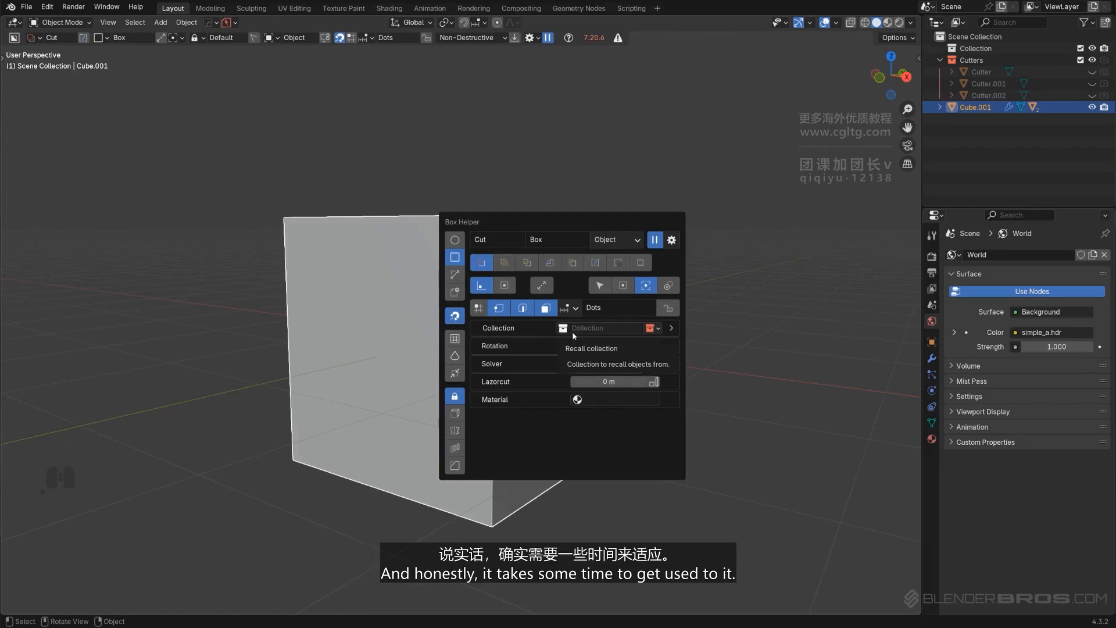
pyautogui.click(576, 308)
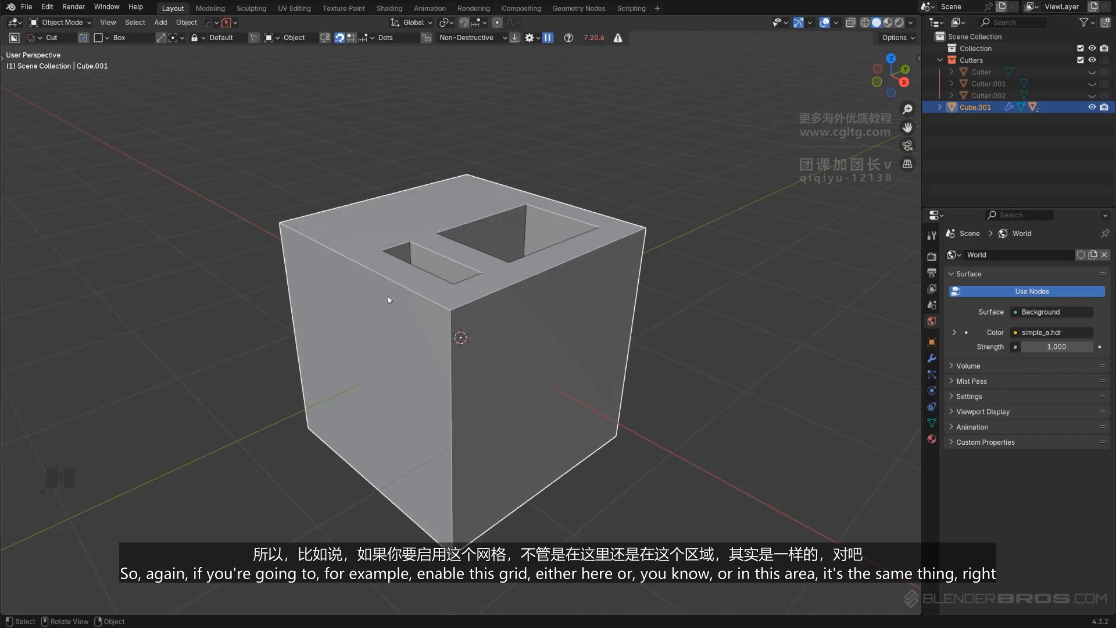
# Step: Switch the snapping mode from Dots to Grid and preview the grid over the cube
pyautogui.press('ctrl')
pyautogui.click(352, 38)
pyautogui.press('d')
pyautogui.click(567, 364)
pyautogui.click(454, 365)
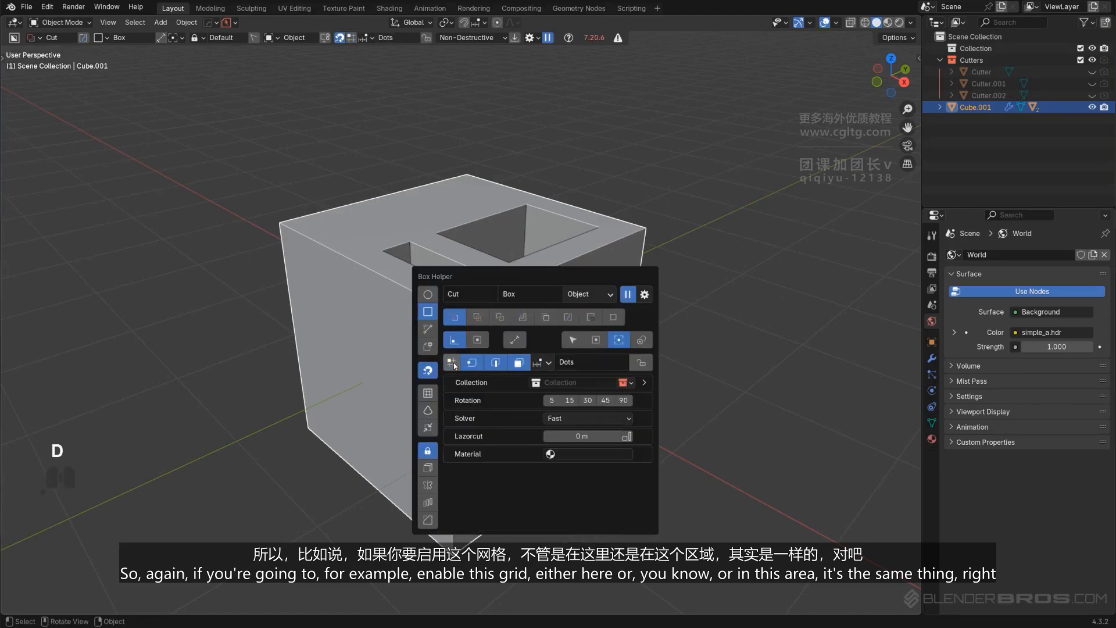
pyautogui.click(454, 365)
pyautogui.press('ctrl')
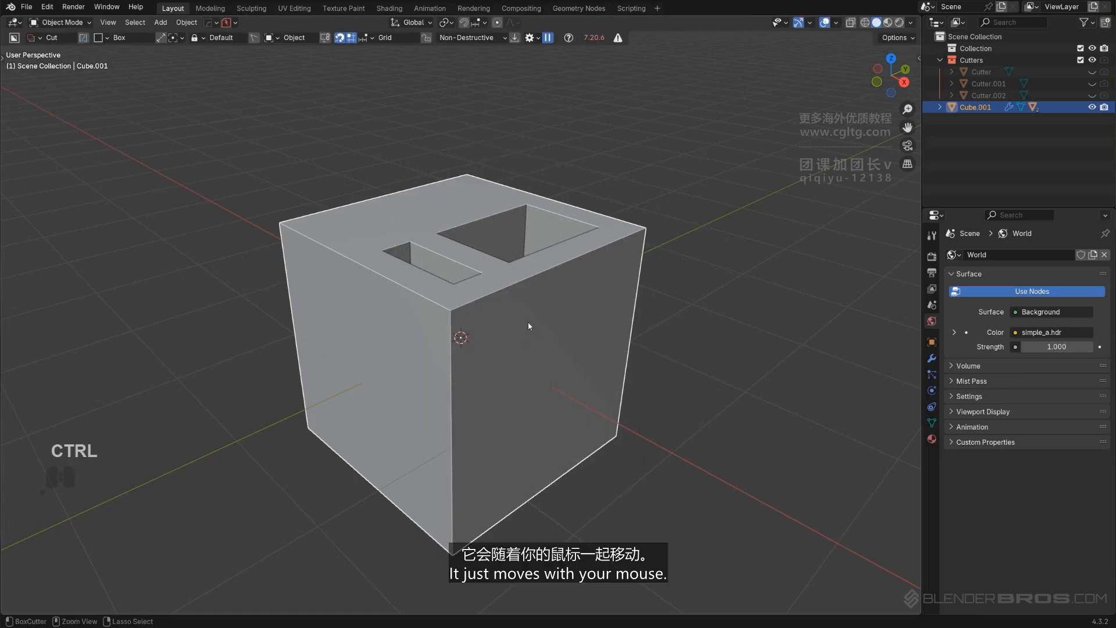
# Step: Make the snapping grid static and display it on the cube's left side face
pyautogui.press('d')
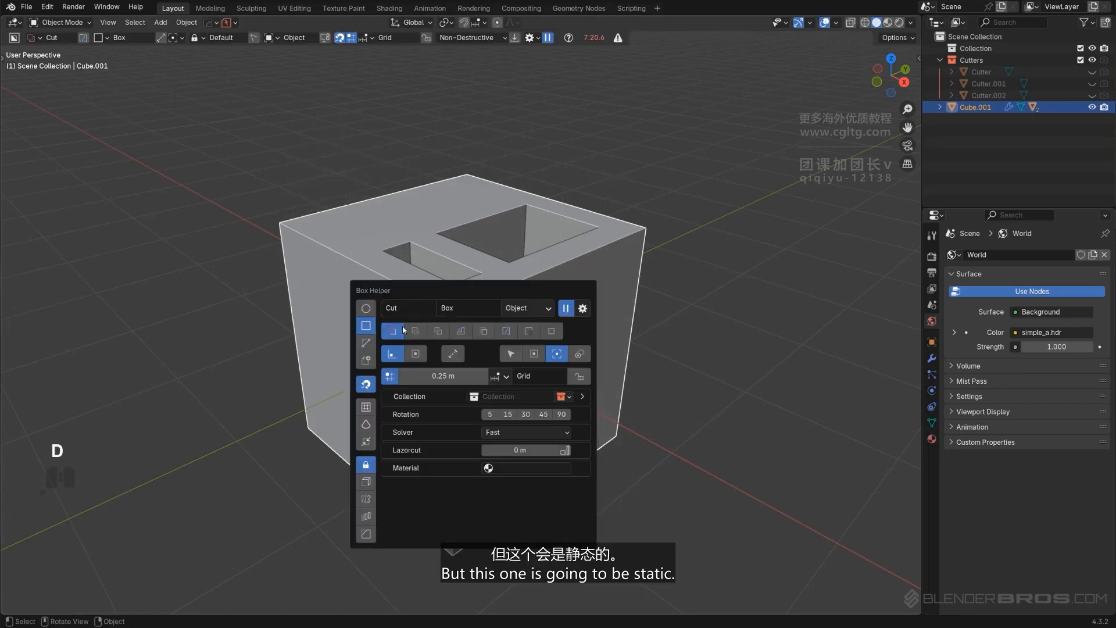
pyautogui.click(506, 379)
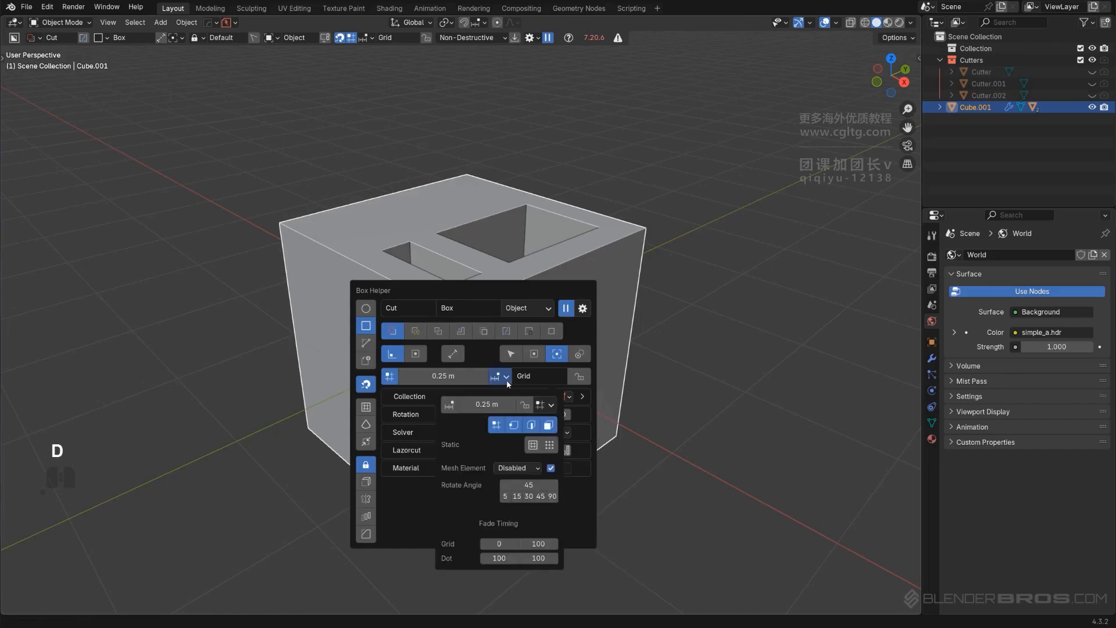
pyautogui.click(531, 435)
pyautogui.press('ctrl')
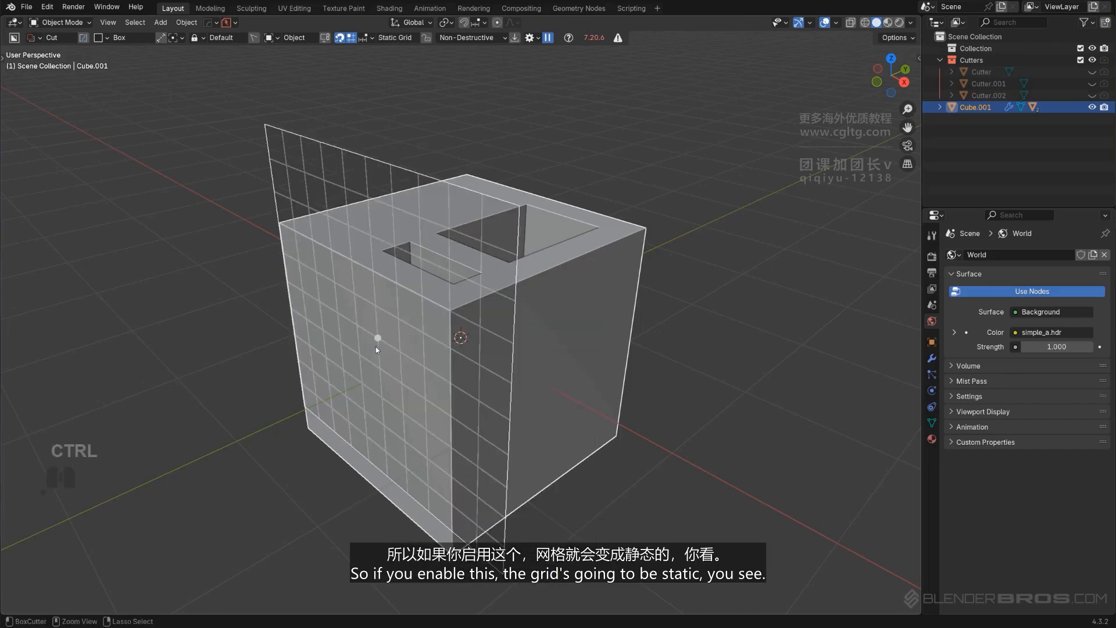
# Step: Shrink and enlarge the static grid on the side face, ending with a grid unit size of 0.30
pyautogui.keyDown('ctrl'); pyautogui.scroll(-8, 359, 403); pyautogui.keyUp('ctrl')
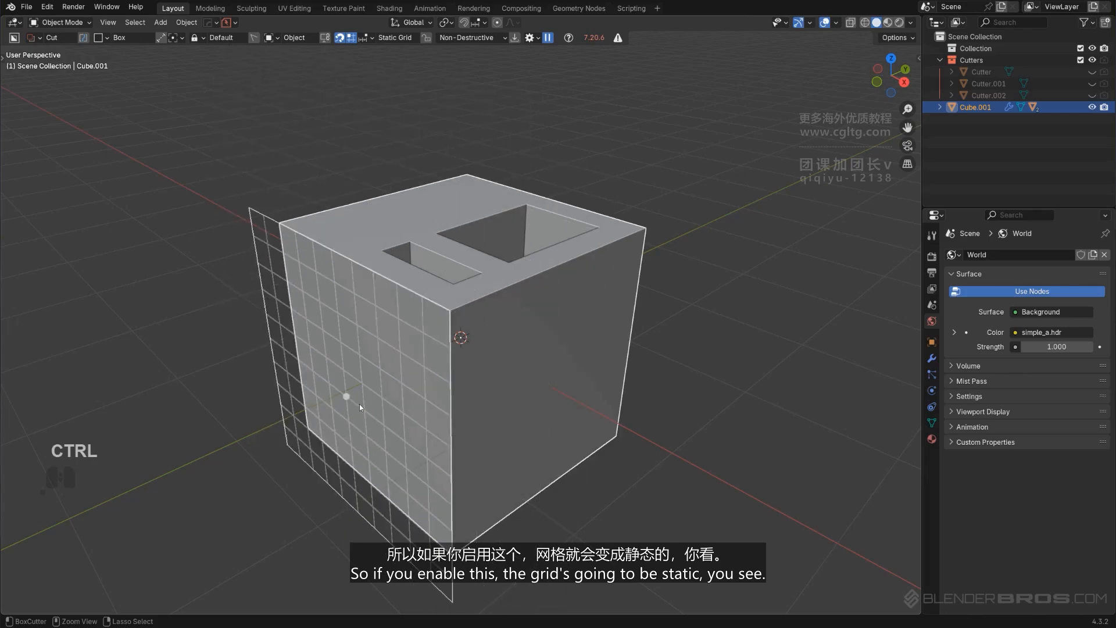
pyautogui.keyDown('ctrl'); pyautogui.scroll(9, 358, 366); pyautogui.keyUp('ctrl')
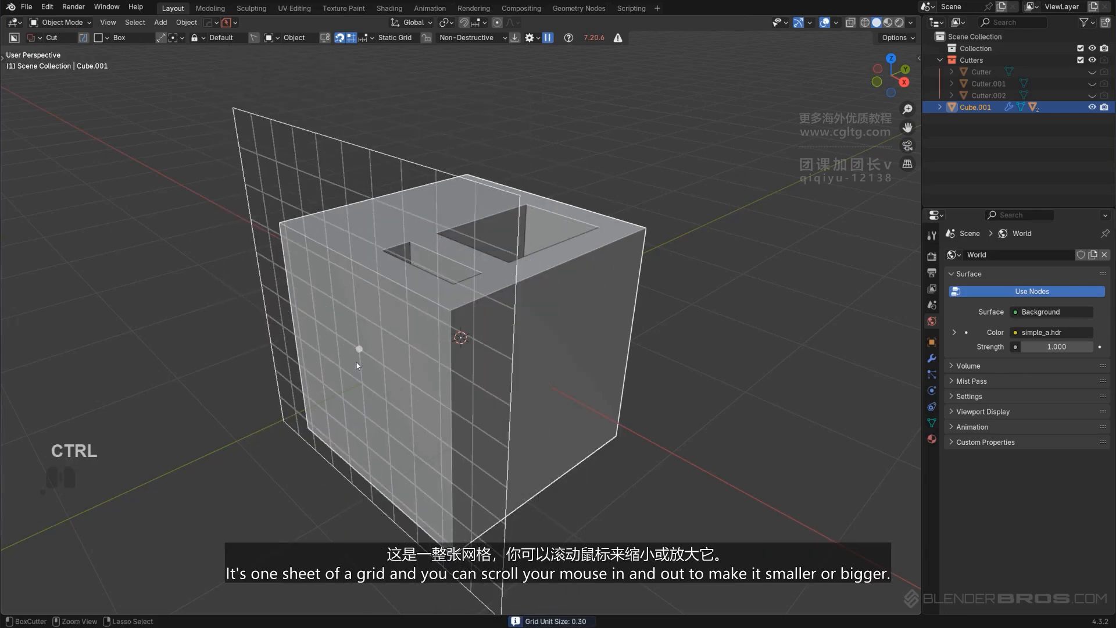
pyautogui.keyDown('ctrl'); pyautogui.scroll(-4, 357, 361); pyautogui.keyUp('ctrl')
pyautogui.keyDown('ctrl'); pyautogui.scroll(5, 357, 361); pyautogui.keyUp('ctrl')
pyautogui.keyDown('ctrl'); pyautogui.scroll(-4, 355, 361); pyautogui.keyUp('ctrl')
pyautogui.keyDown('ctrl'); pyautogui.scroll(4, 355, 361); pyautogui.keyUp('ctrl')
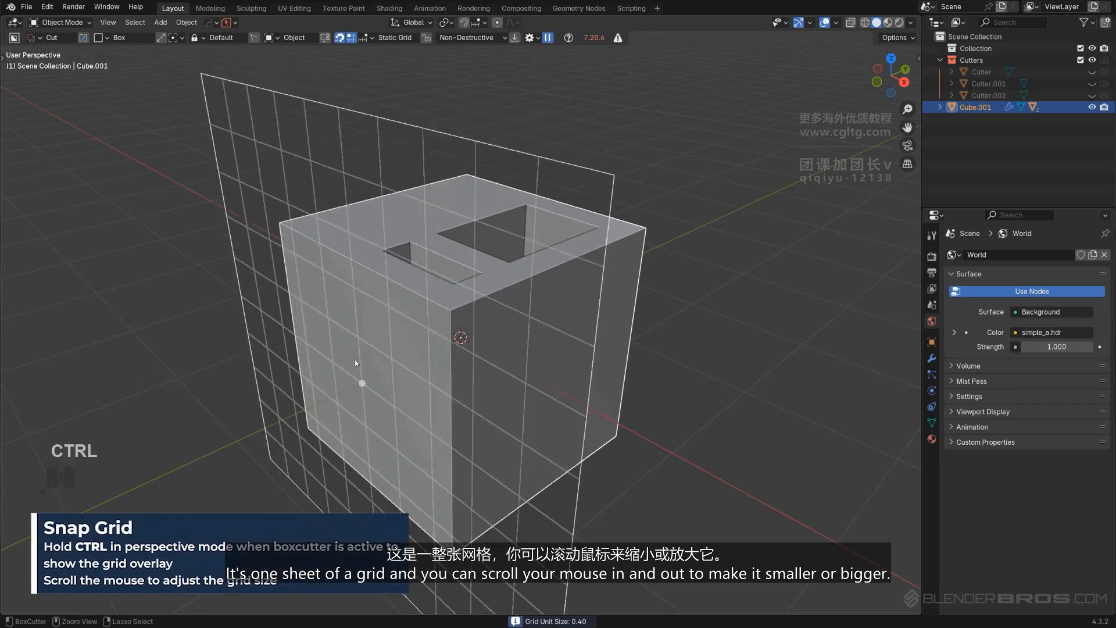
pyautogui.keyDown('ctrl'); pyautogui.scroll(-2, 355, 359); pyautogui.keyUp('ctrl')
pyautogui.keyDown('ctrl'); pyautogui.scroll(1, 355, 358); pyautogui.keyUp('ctrl')
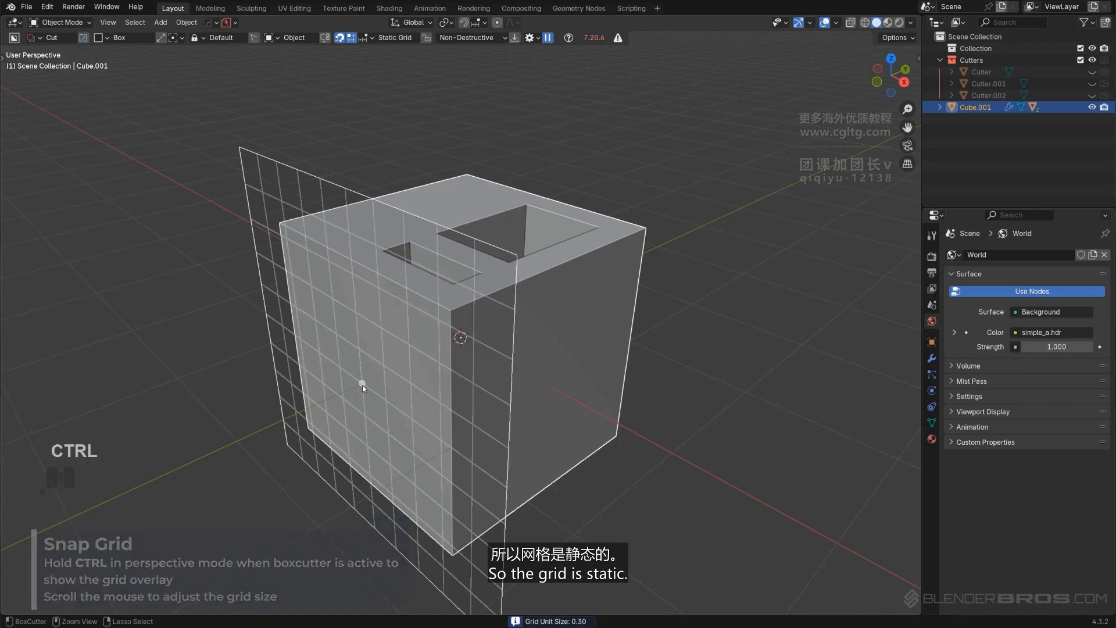
# Step: Draw a box cut between static grid points on the cube's left side face and extrude it 0.6 deep
pyautogui.moveTo(361, 385)
pyautogui.keyDown('ctrl'); pyautogui.mouseDown()
pyautogui.moveTo(384, 388)
pyautogui.moveTo(445, 327)
pyautogui.mouseUp(); pyautogui.keyUp('ctrl')
pyautogui.click(509, 308)
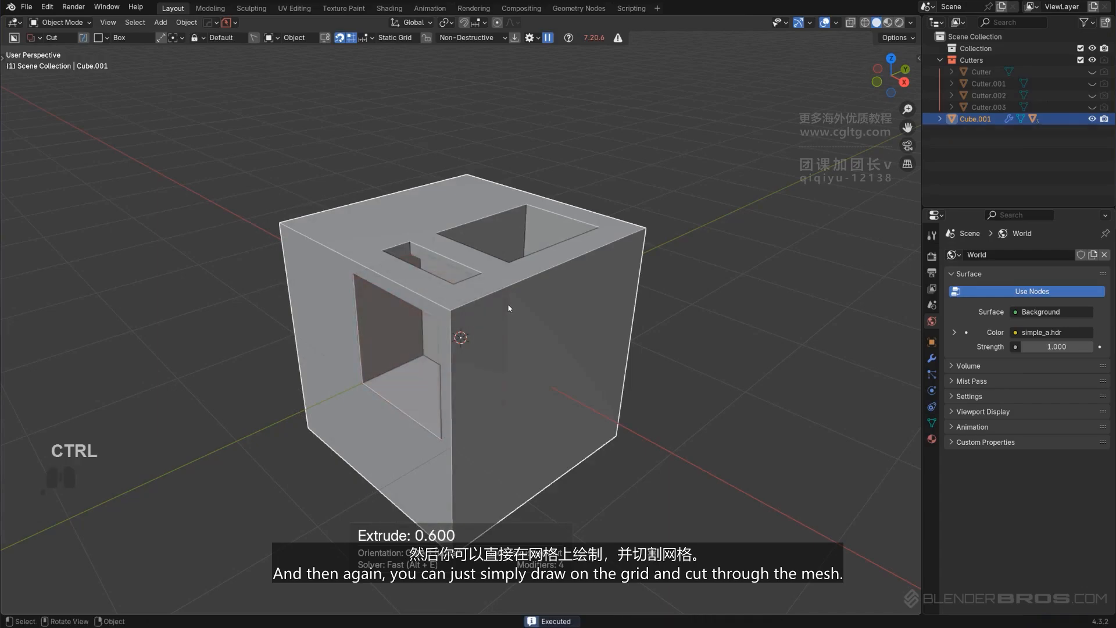
# Step: Change the snapping mode from Static Grid to Static Dots
pyautogui.press('d')
pyautogui.press('d')
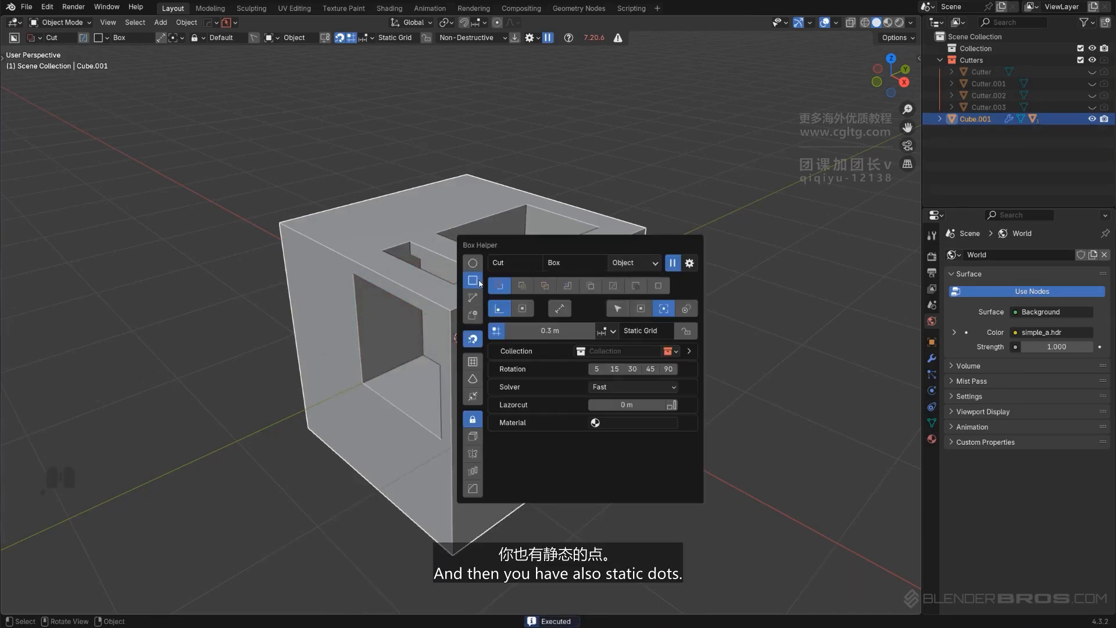
pyautogui.click(609, 332)
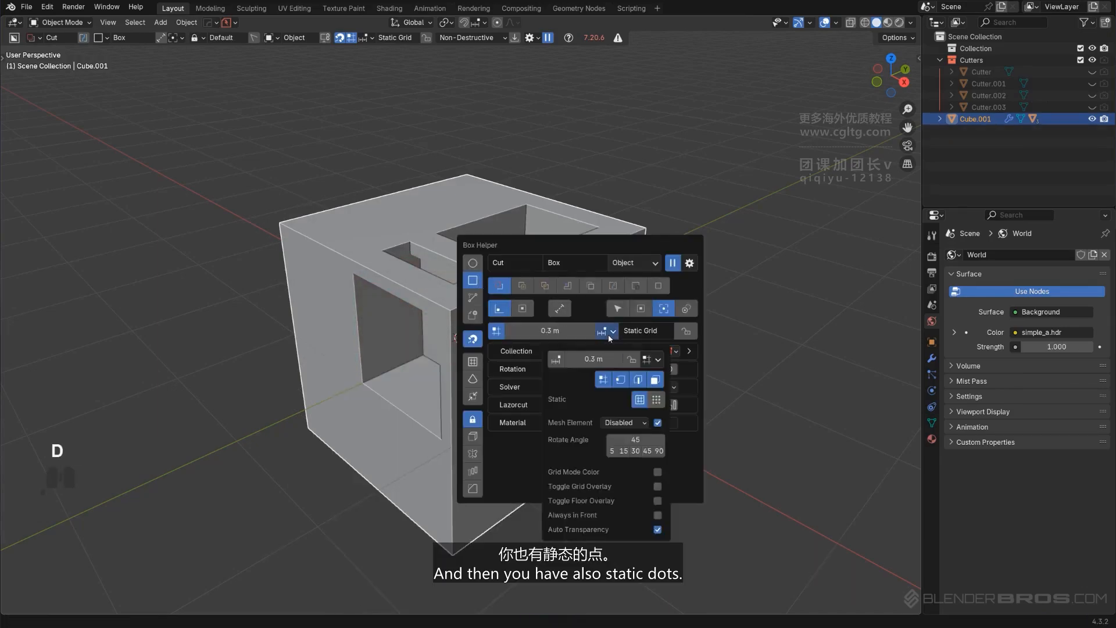
pyautogui.click(657, 401)
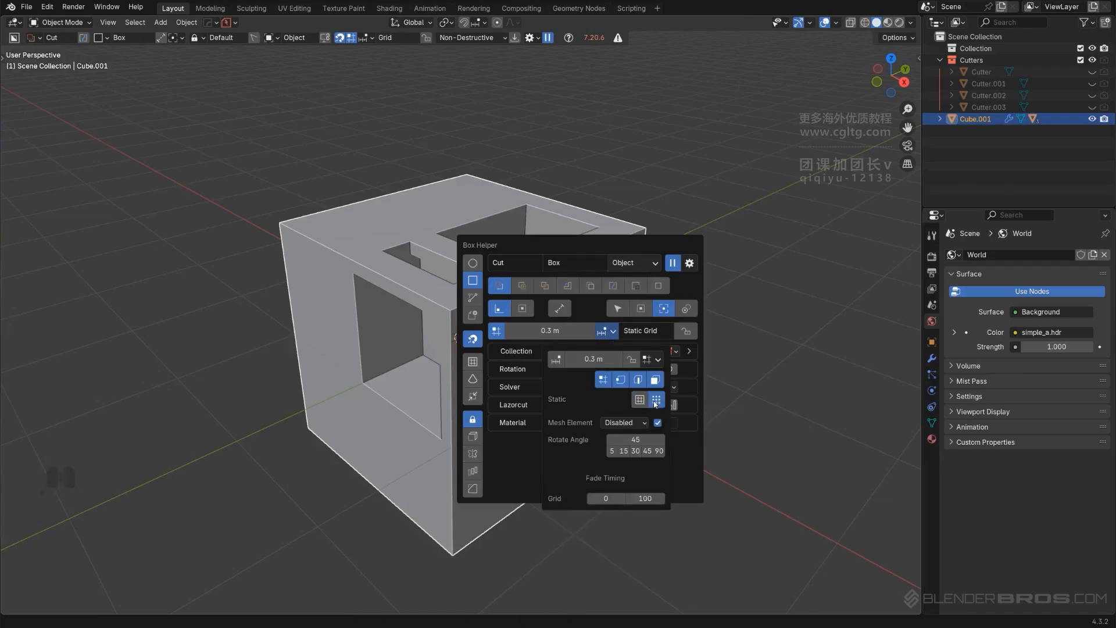
# Step: Preview the static dots one face at a time, on the cutouts and the cube's left side face
pyautogui.press('ctrl')
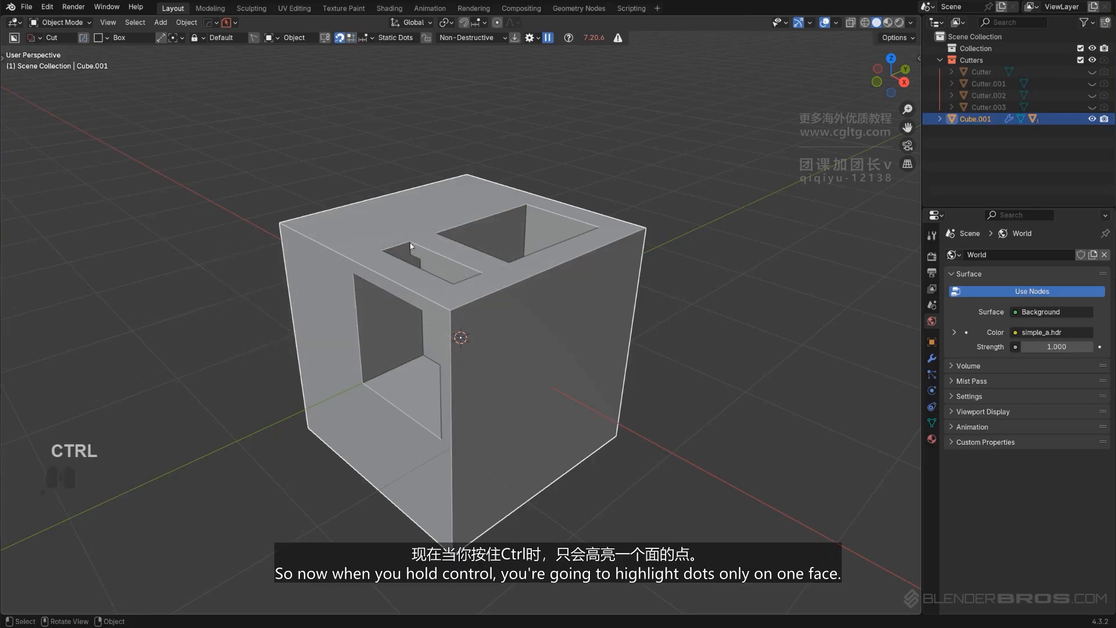
pyautogui.moveTo(410, 242); pyautogui.dragTo(495, 268, button='middle')
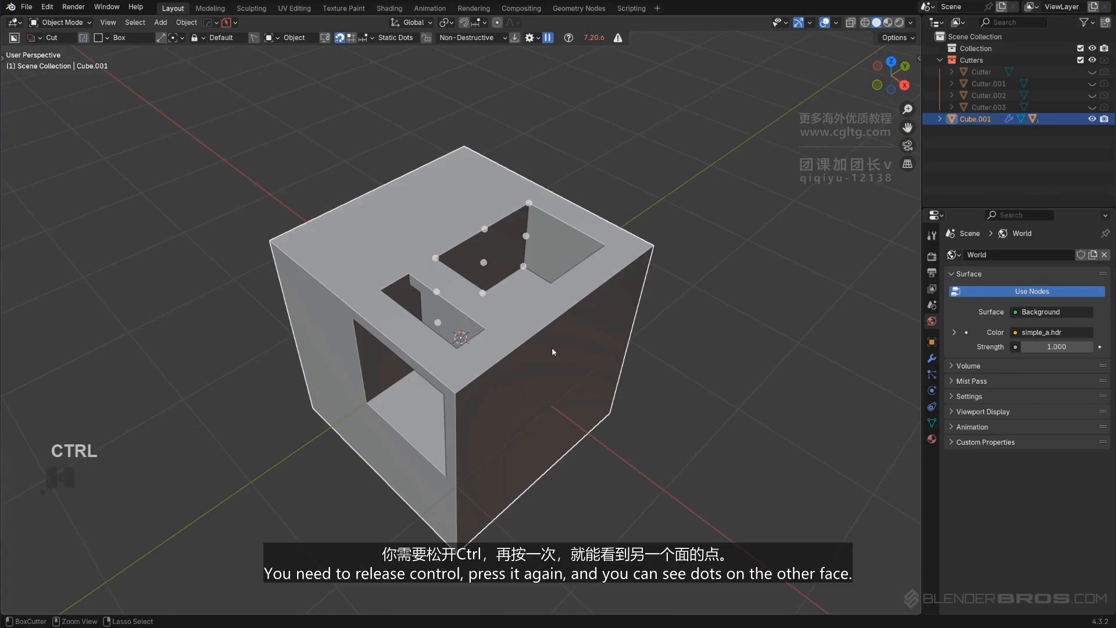
pyautogui.press('ctrl')
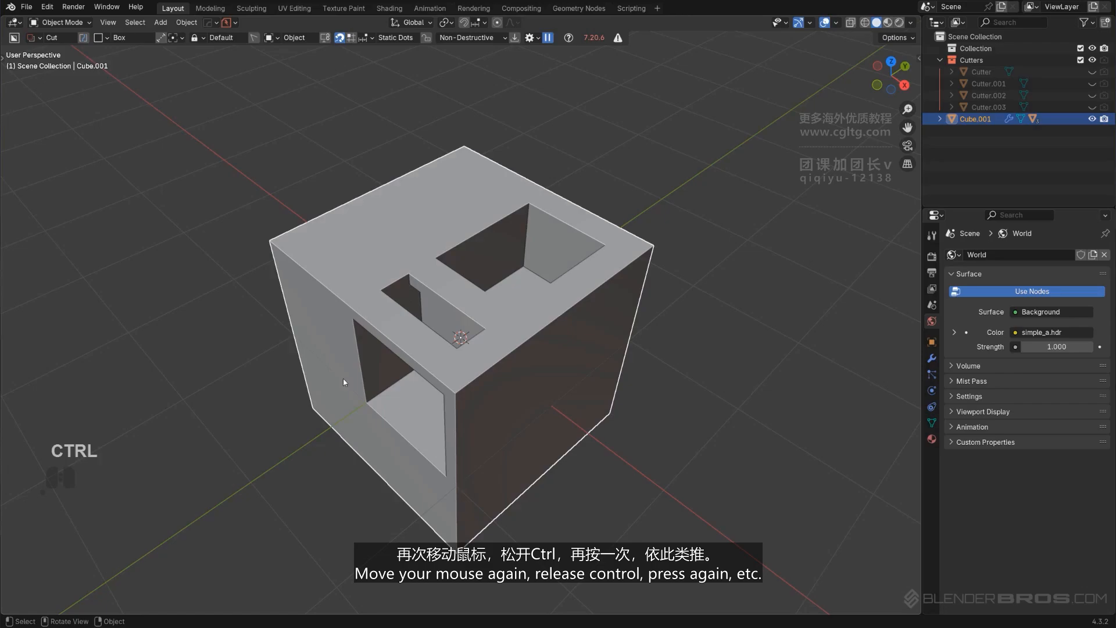
pyautogui.press('ctrl')
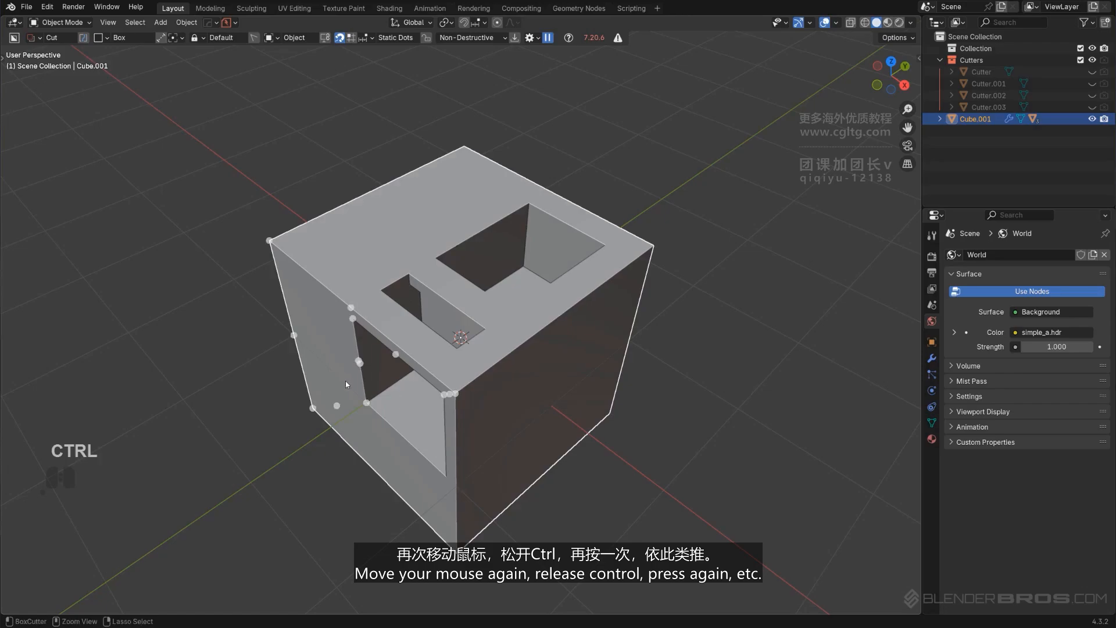
# Step: Toggle the static dots option off and back on to examine its additional snapping settings
pyautogui.press('d')
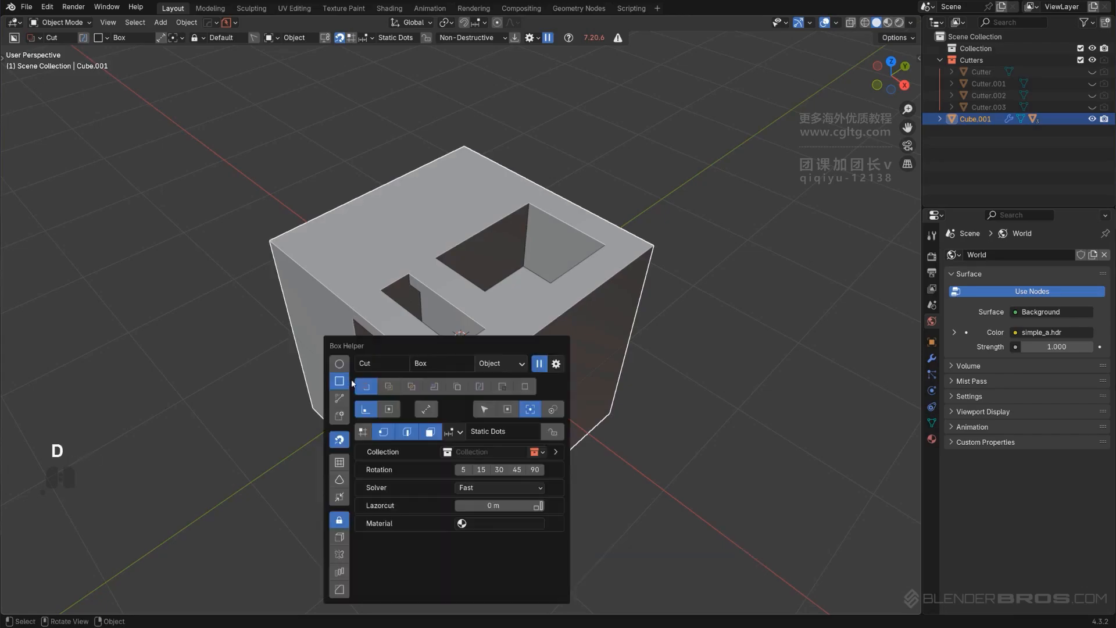
pyautogui.click(461, 432)
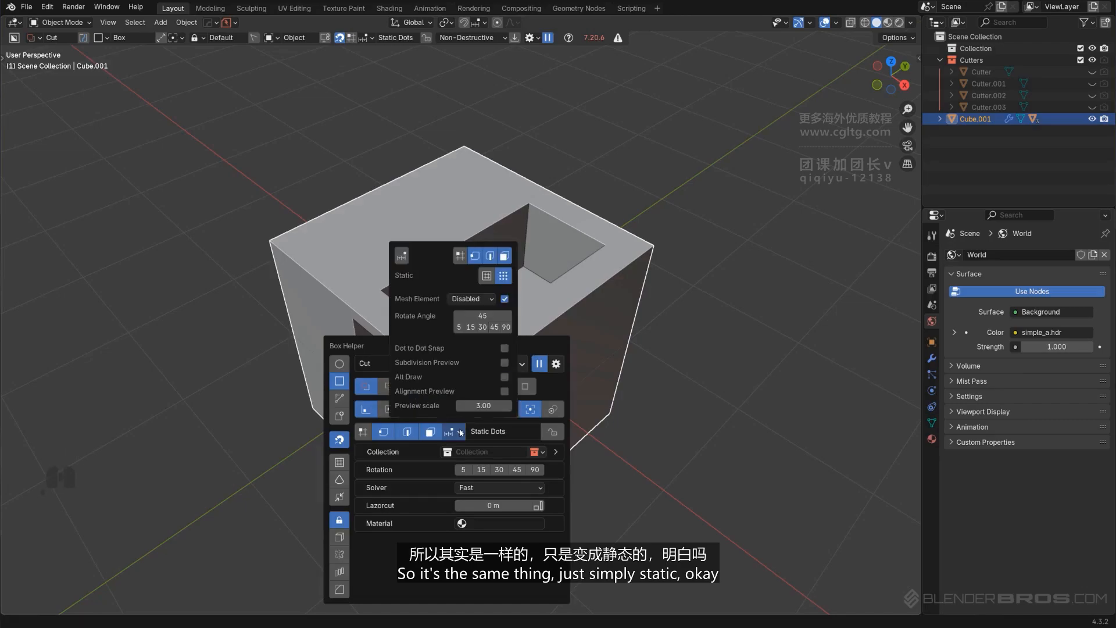
pyautogui.click(503, 276)
pyautogui.click(503, 276)
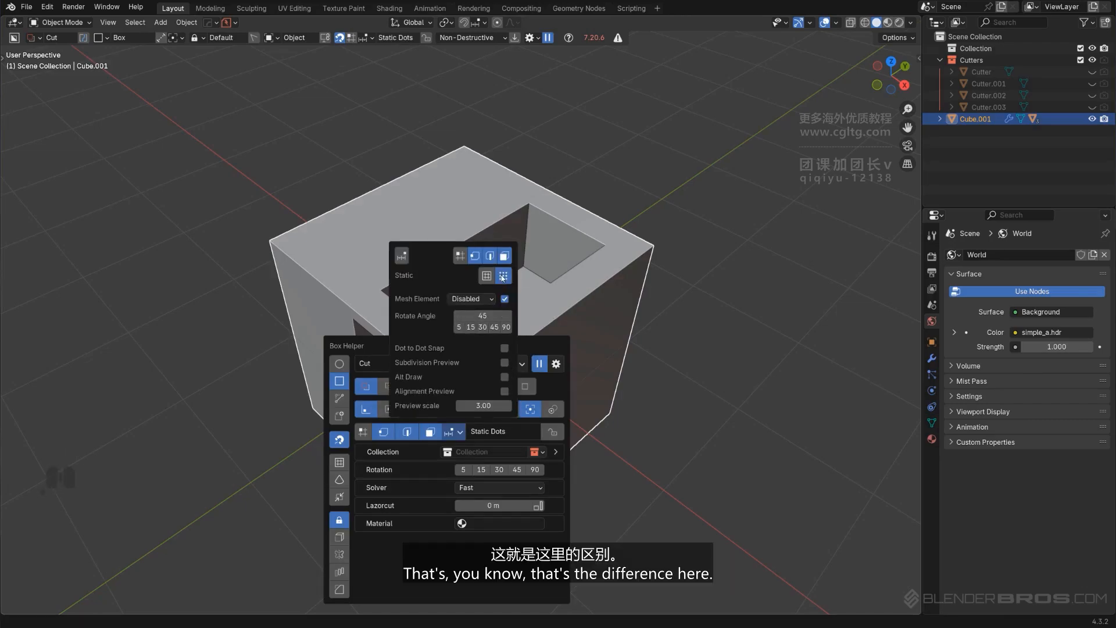
pyautogui.click(503, 276)
pyautogui.click(503, 276)
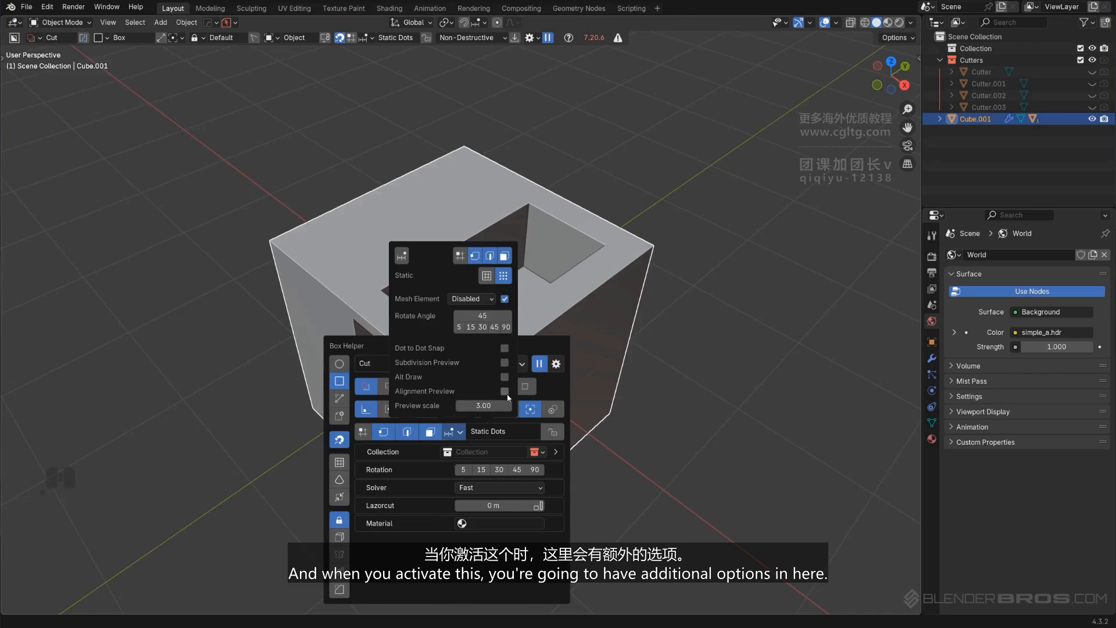
# Step: Delete the cut-up cube and add a fresh cube mesh
pyautogui.press('x')
pyautogui.click(354, 274)
pyautogui.hotkey('shift', 'a')
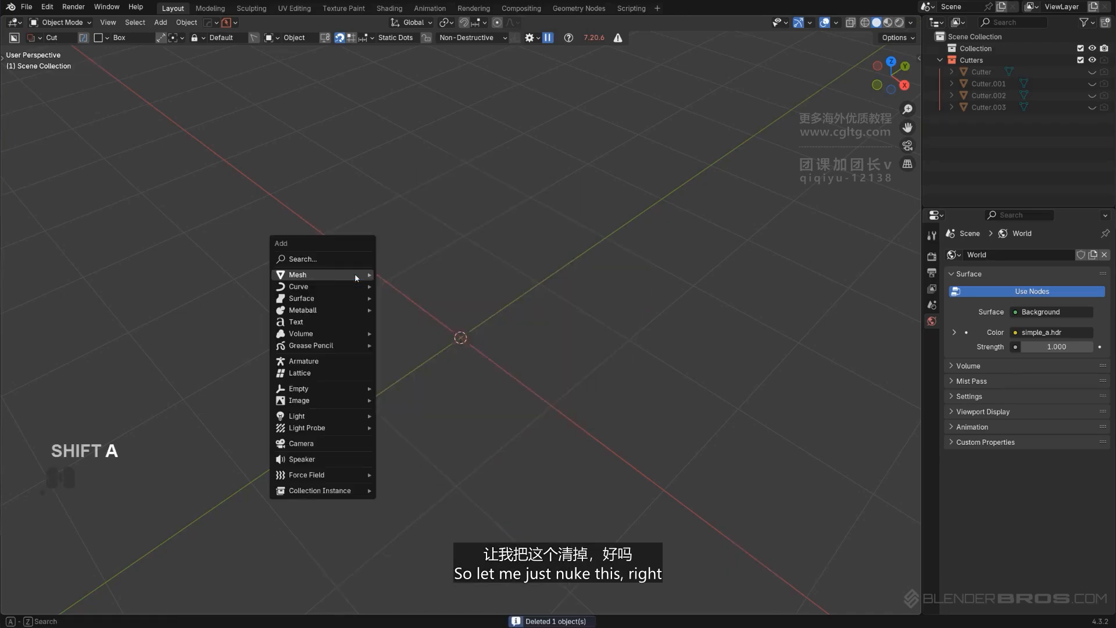
pyautogui.moveTo(355, 276)
pyautogui.click(395, 285)
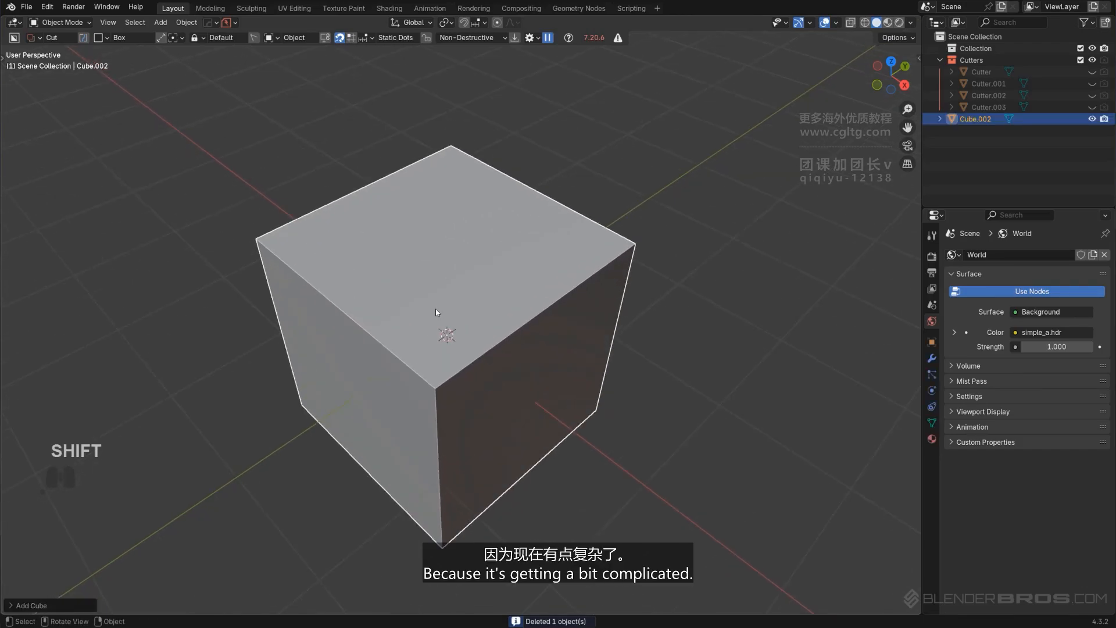
# Step: Cut a box snapped from the top face's centre dot to its right corner dot, extruded about 1.04 deep with the Exact solver
pyautogui.press('d')
pyautogui.click(552, 360)
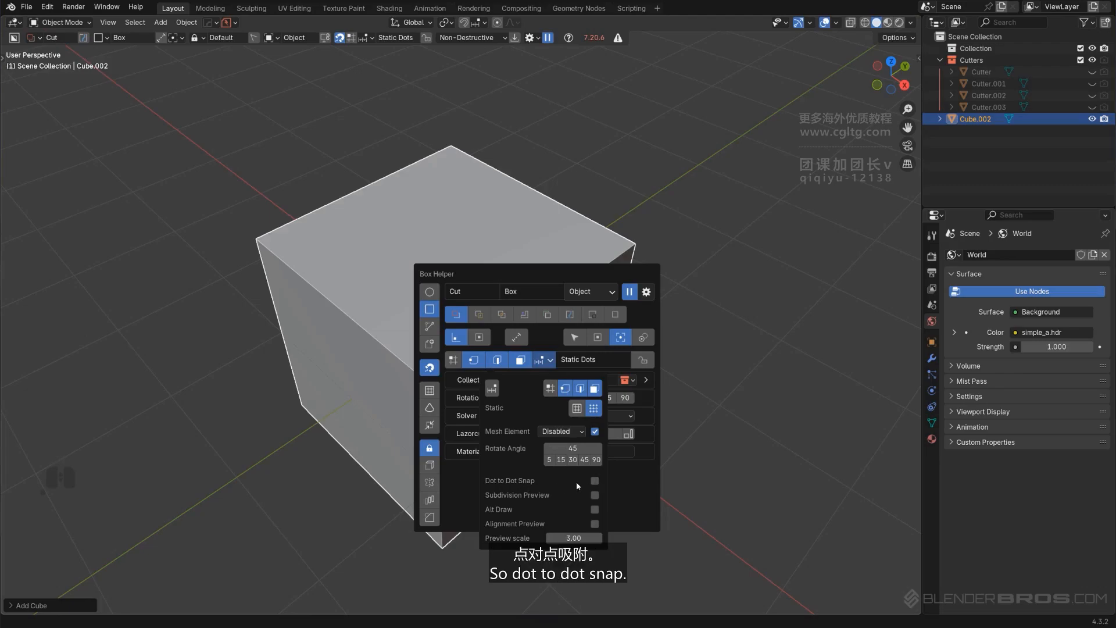
pyautogui.press('ctrl')
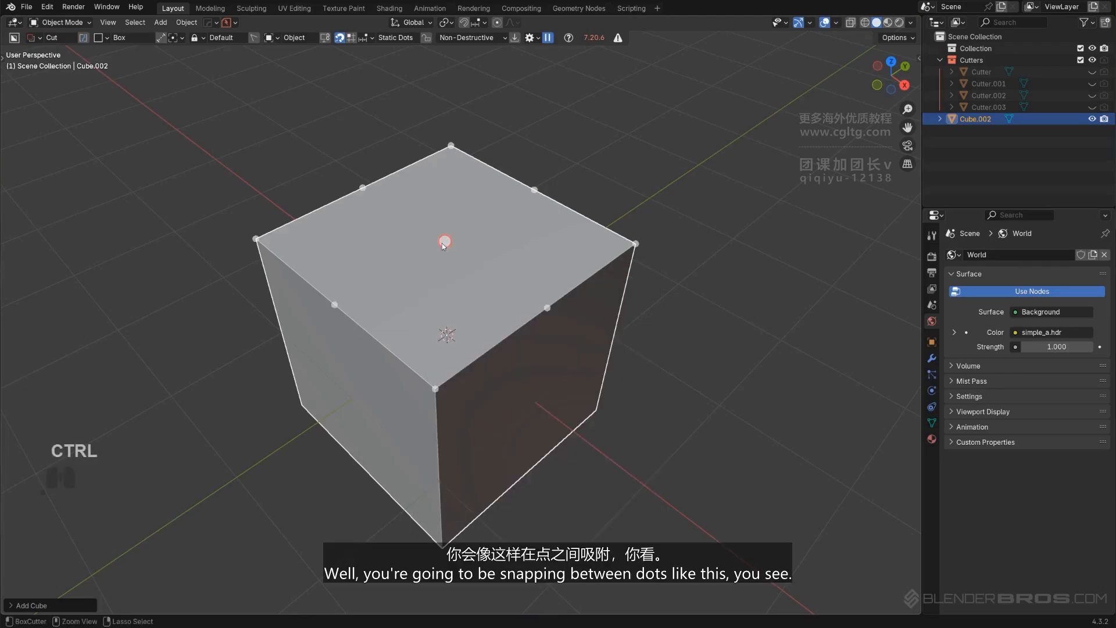
pyautogui.moveTo(445, 241)
pyautogui.keyDown('ctrl'); pyautogui.mouseDown()
pyautogui.moveTo(596, 253)
pyautogui.moveTo(636, 244)
pyautogui.moveTo(576, 257)
pyautogui.moveTo(640, 245)
pyautogui.mouseUp(); pyautogui.keyUp('ctrl')
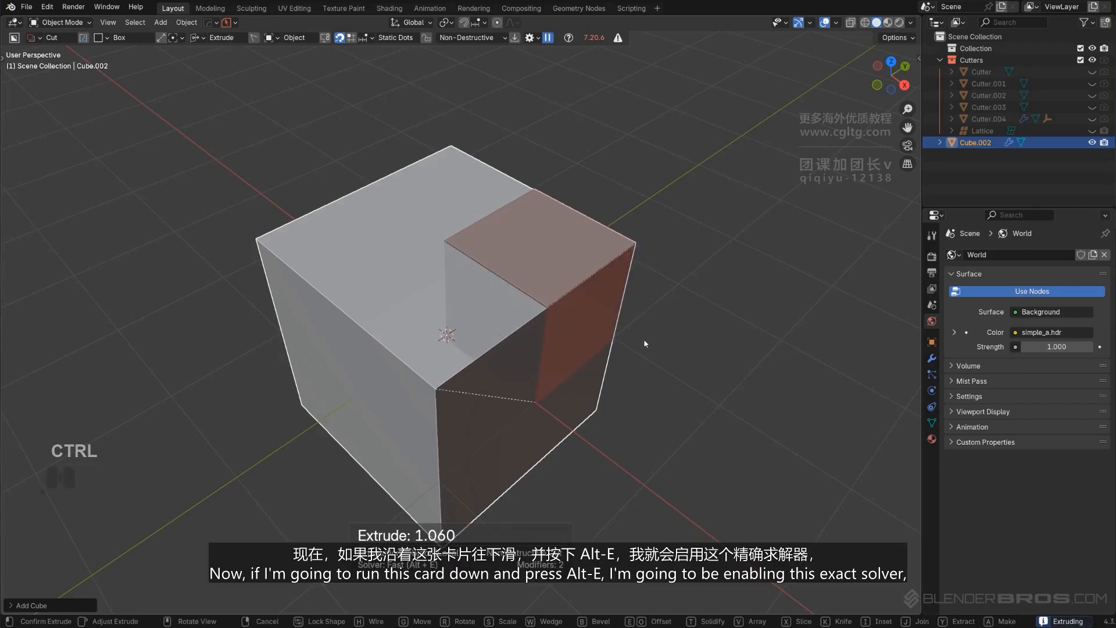
pyautogui.hotkey('alt', 'e')
pyautogui.hotkey('alt', 'e')
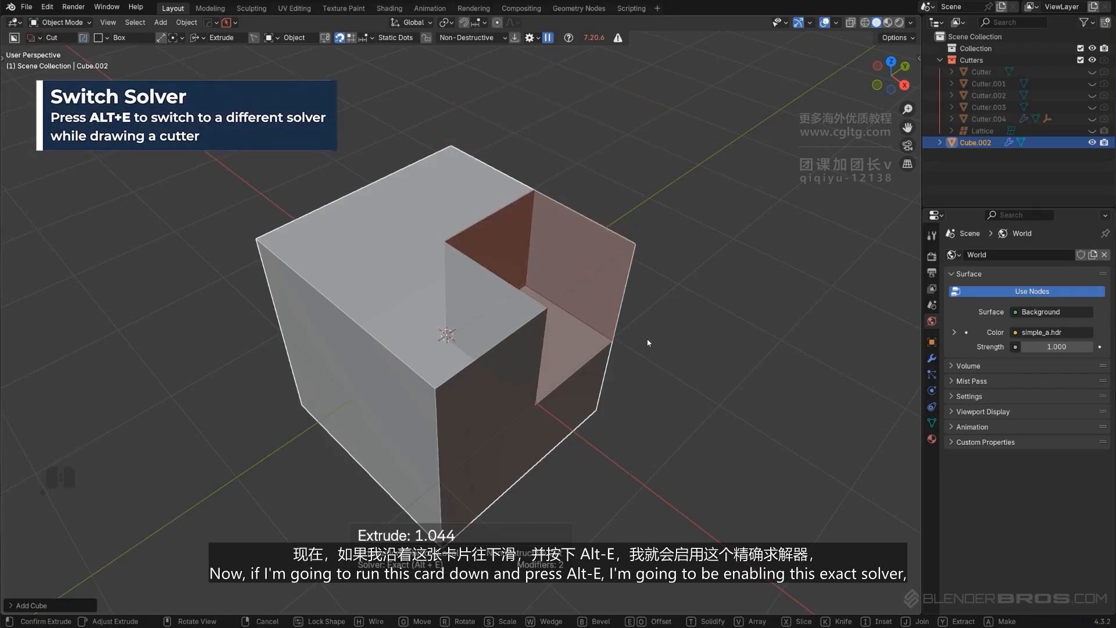
pyautogui.click(648, 343)
# Step: Move the cutter's outer side face slightly outward along the global Y axis in Edit Mode so it clears the cube
pyautogui.moveTo(648, 343); pyautogui.dragTo(535, 254, button='middle')
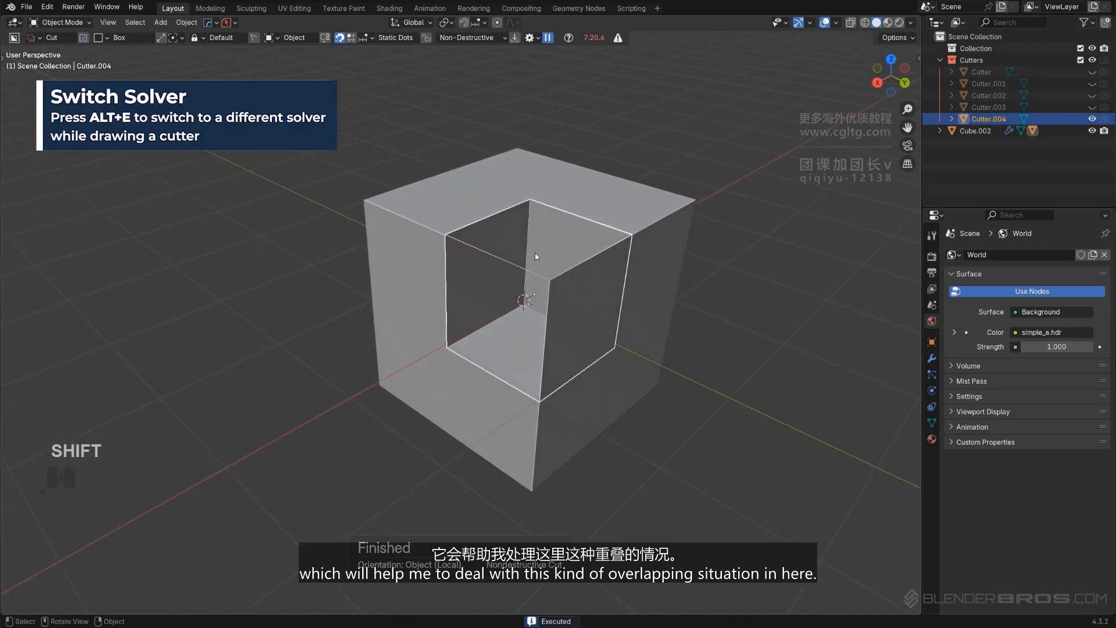
pyautogui.moveTo(467, 267); pyautogui.dragTo(423, 282, button='middle')
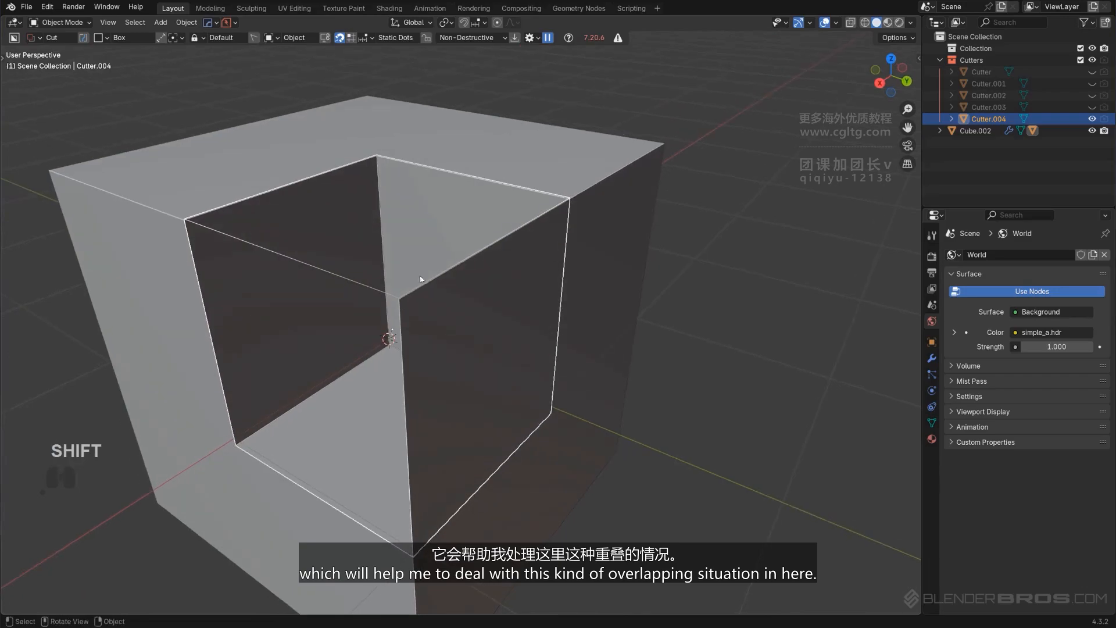
pyautogui.scroll(1, 489, 311)
pyautogui.press('Tab')
pyautogui.scroll(-2, 490, 312)
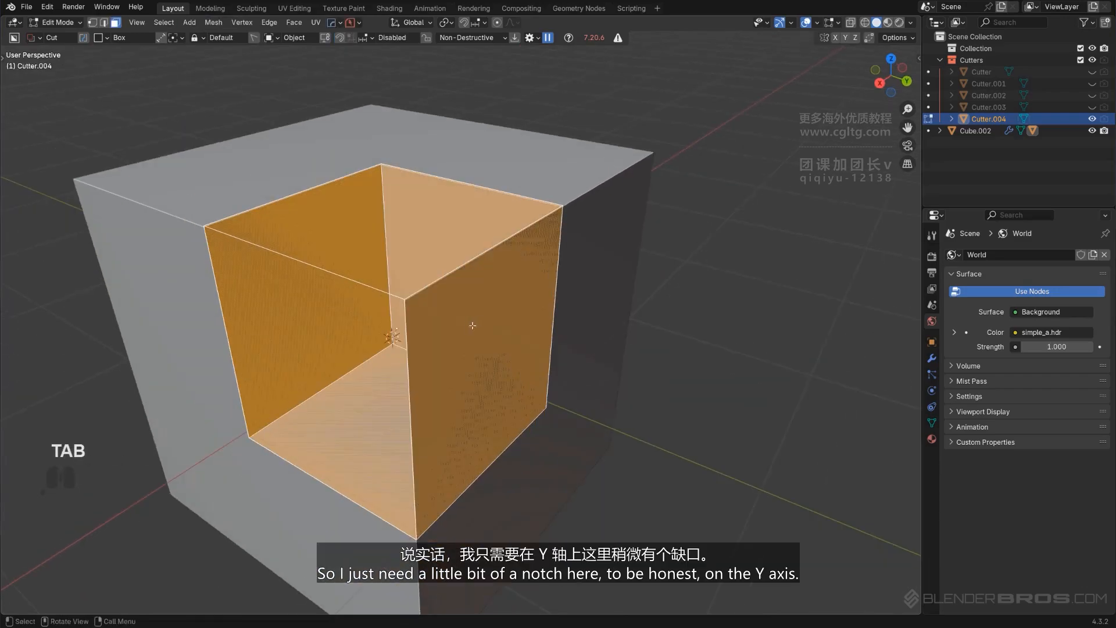
pyautogui.click(461, 321)
pyautogui.press('g')
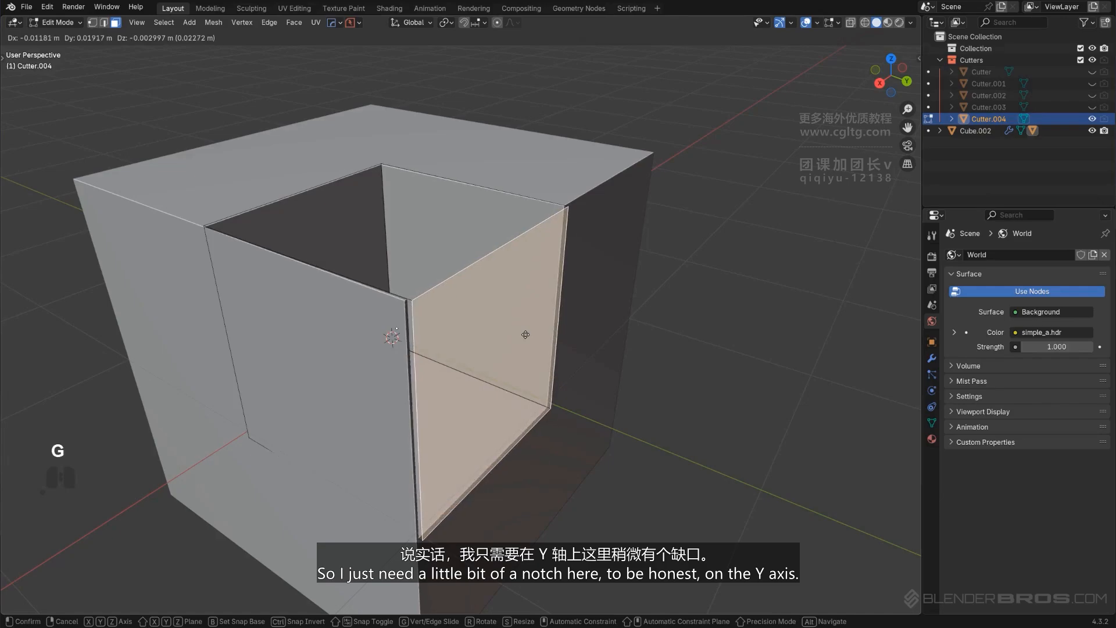
pyautogui.press('y')
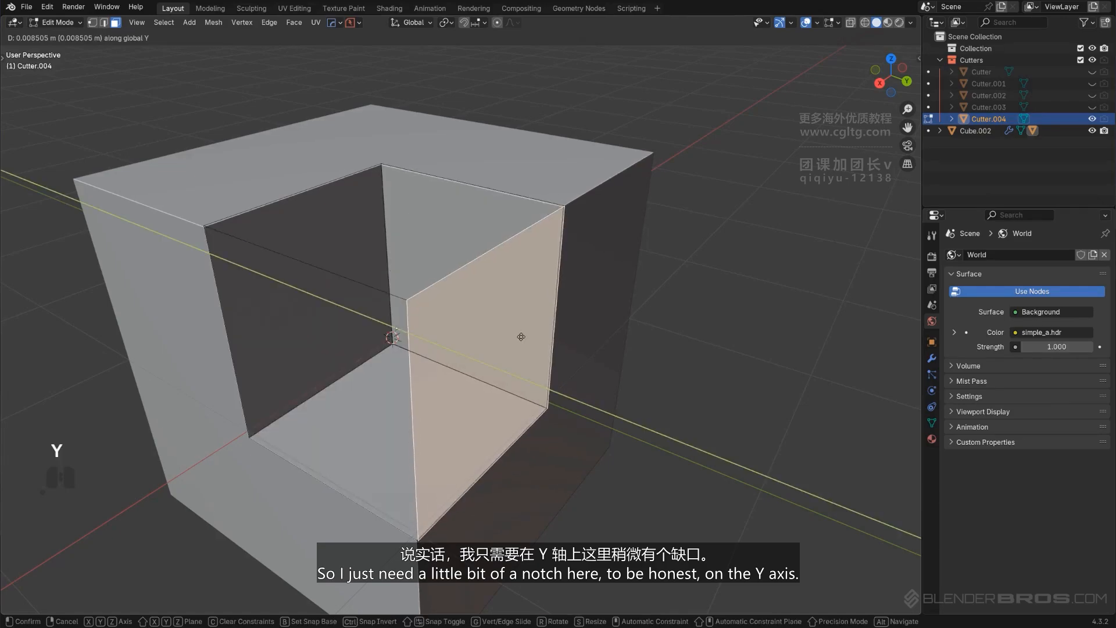
pyautogui.click(542, 331)
pyautogui.press('Tab')
pyautogui.moveTo(539, 106); pyautogui.dragTo(544, 262, button='middle')
pyautogui.hotkey('shift', '2')
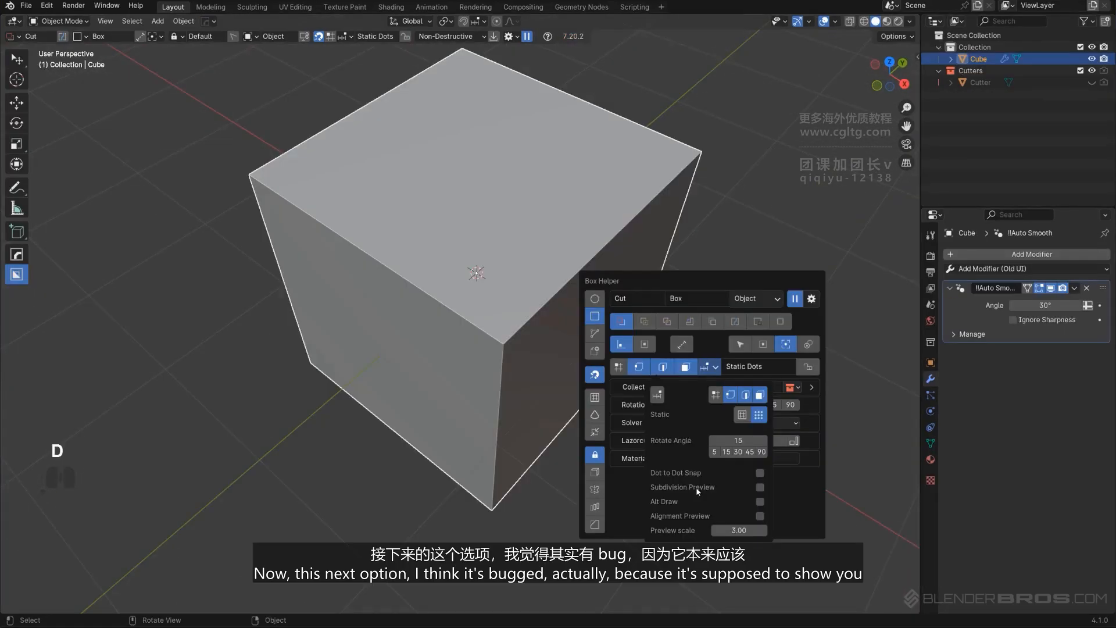
# Step: Try the Subdivision Preview option for static dots and switch it back off
pyautogui.click(760, 488)
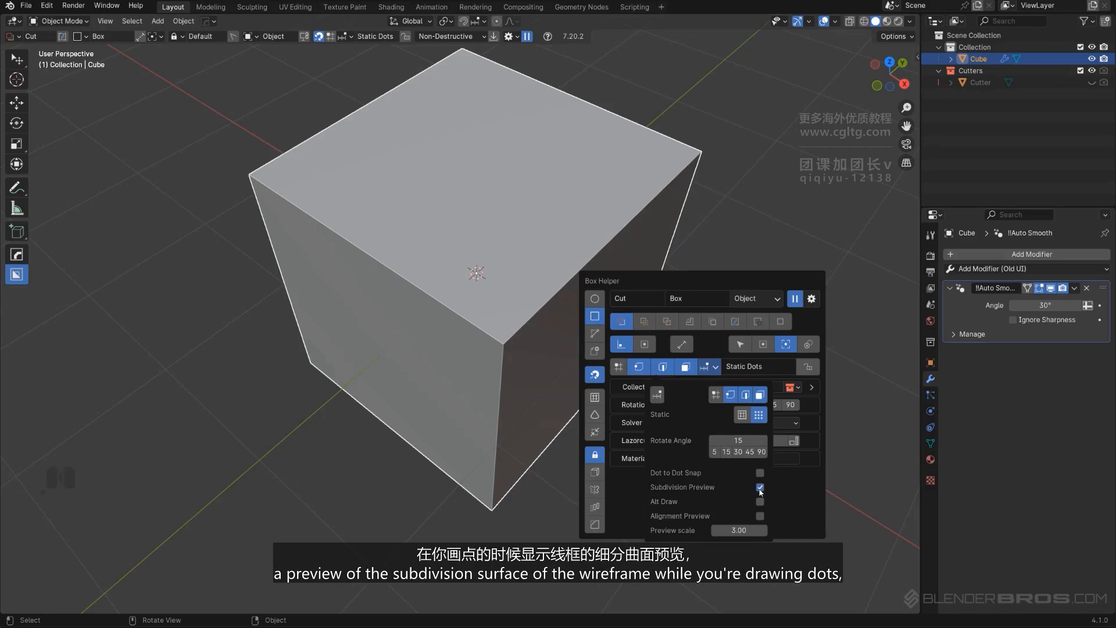
pyautogui.press('d')
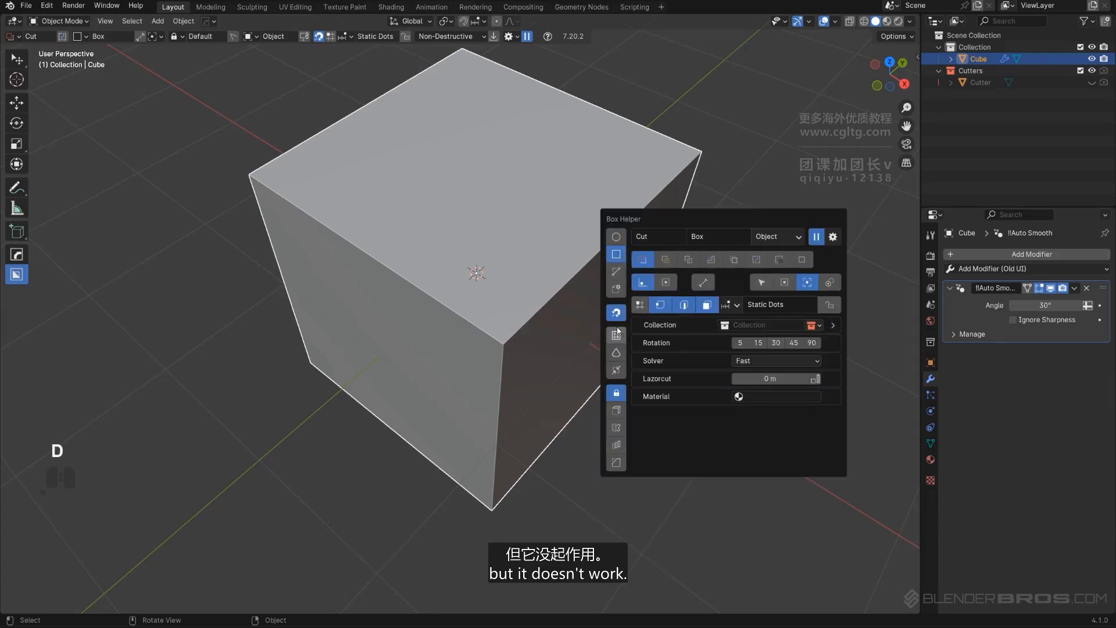
pyautogui.click(731, 304)
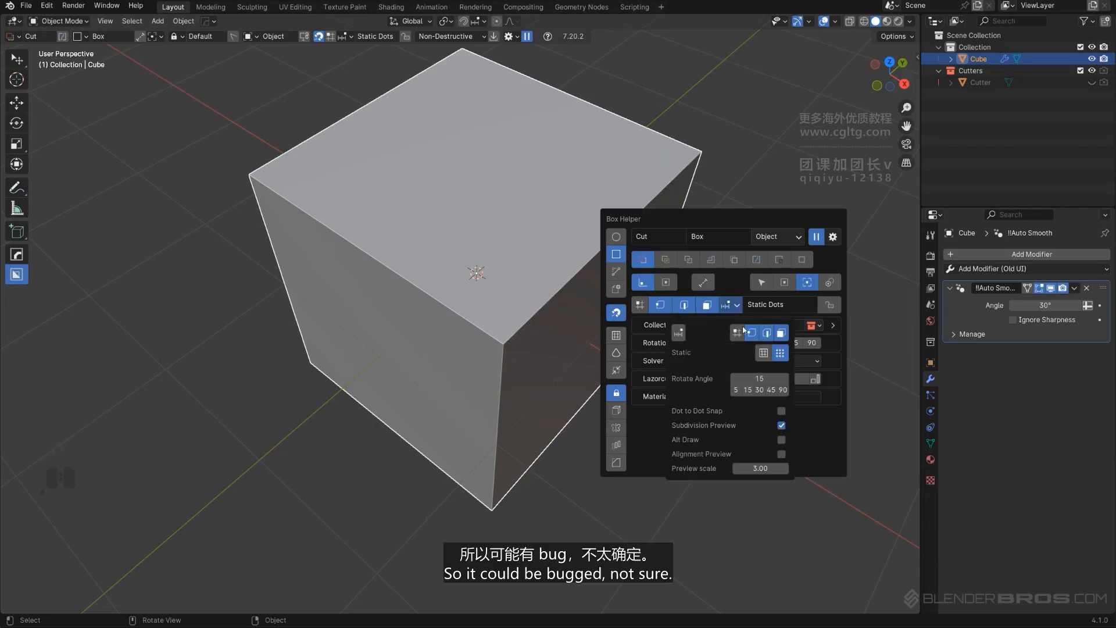
pyautogui.click(781, 425)
# Step: Try the Alt Draw option with a centre-drawn box on the cube's top face, cancelling the cut and disabling the option
pyautogui.click(782, 440)
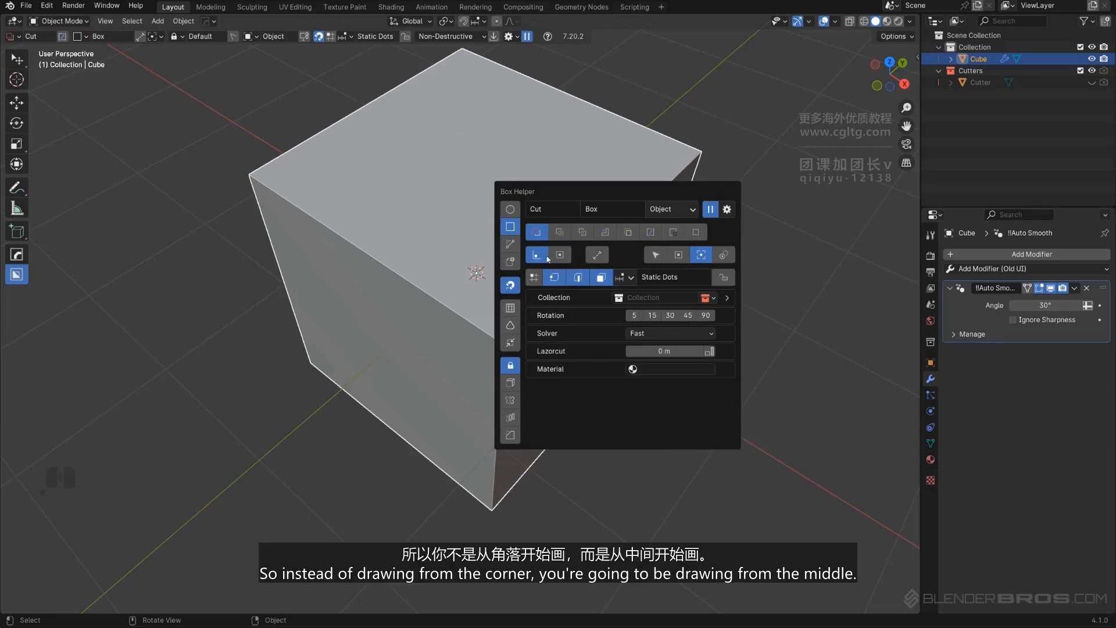
pyautogui.keyDown('ctrl'); pyautogui.moveTo(475, 164); pyautogui.dragTo(568, 174); pyautogui.keyUp('ctrl')
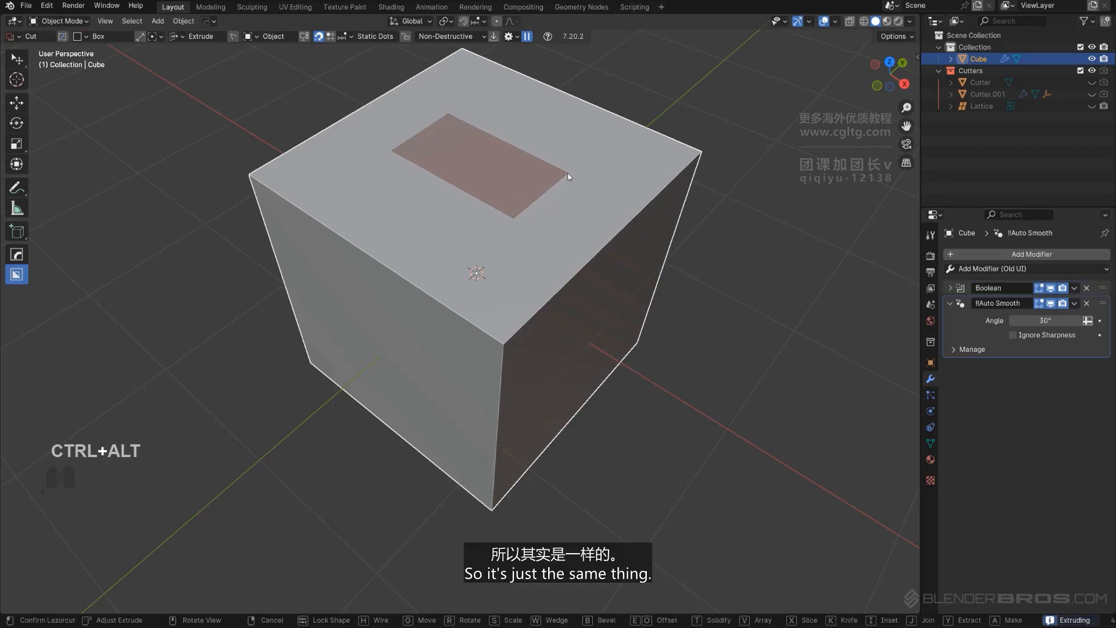
pyautogui.rightClick(568, 174)
pyautogui.press('d')
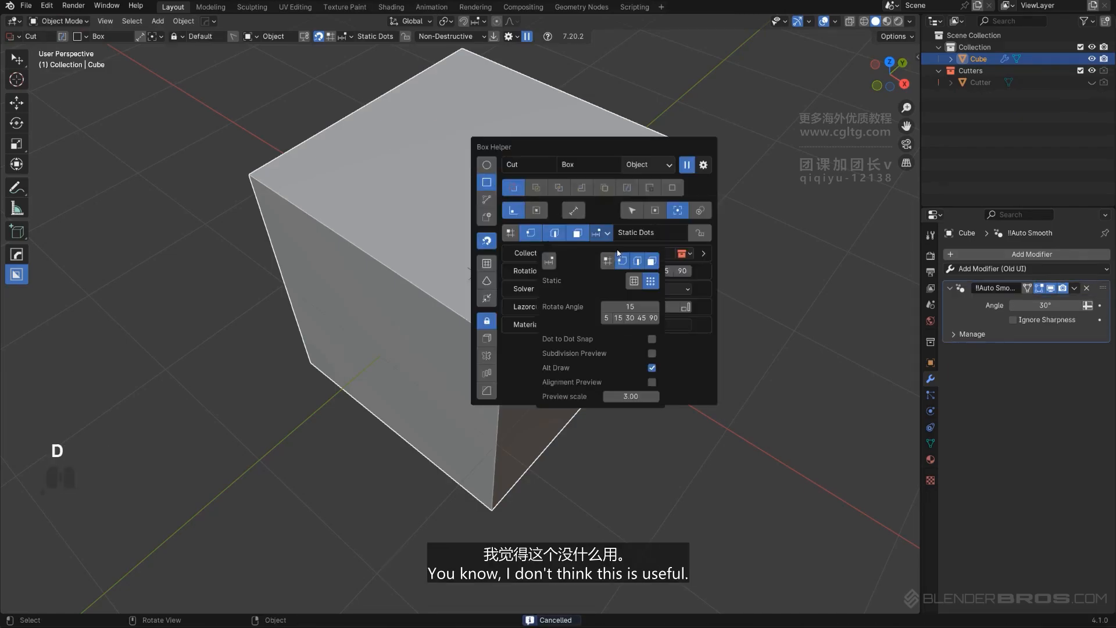
pyautogui.click(653, 367)
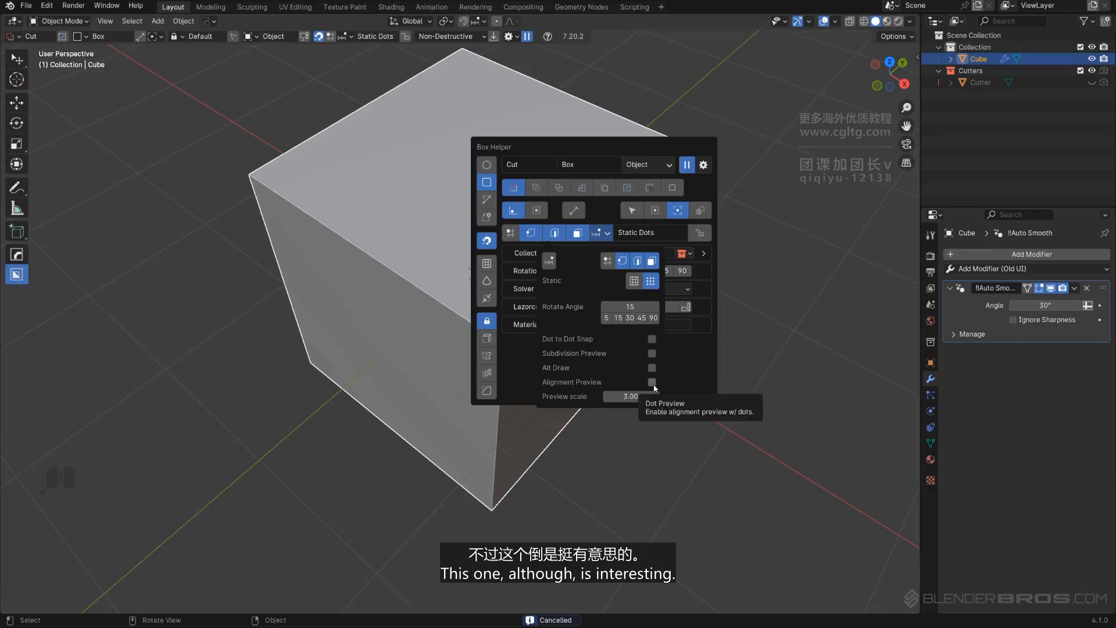
# Step: Enable Alignment Preview for static dots and display the dots on the cube's left side face
pyautogui.click(653, 383)
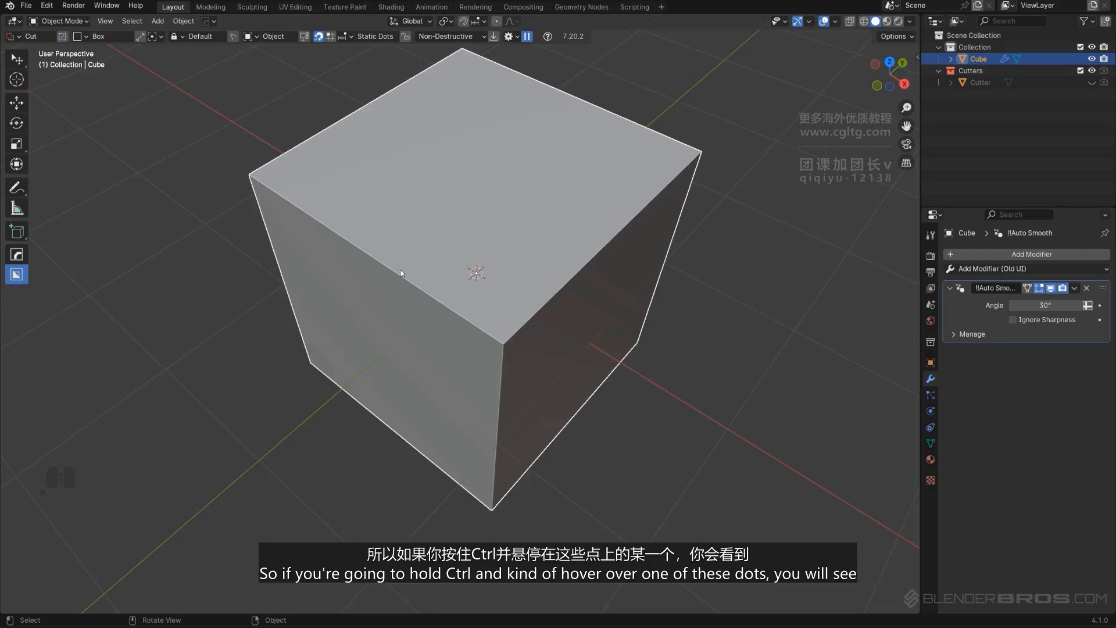
pyautogui.moveTo(344, 284); pyautogui.dragTo(410, 239, button='middle')
pyautogui.press('ctrl')
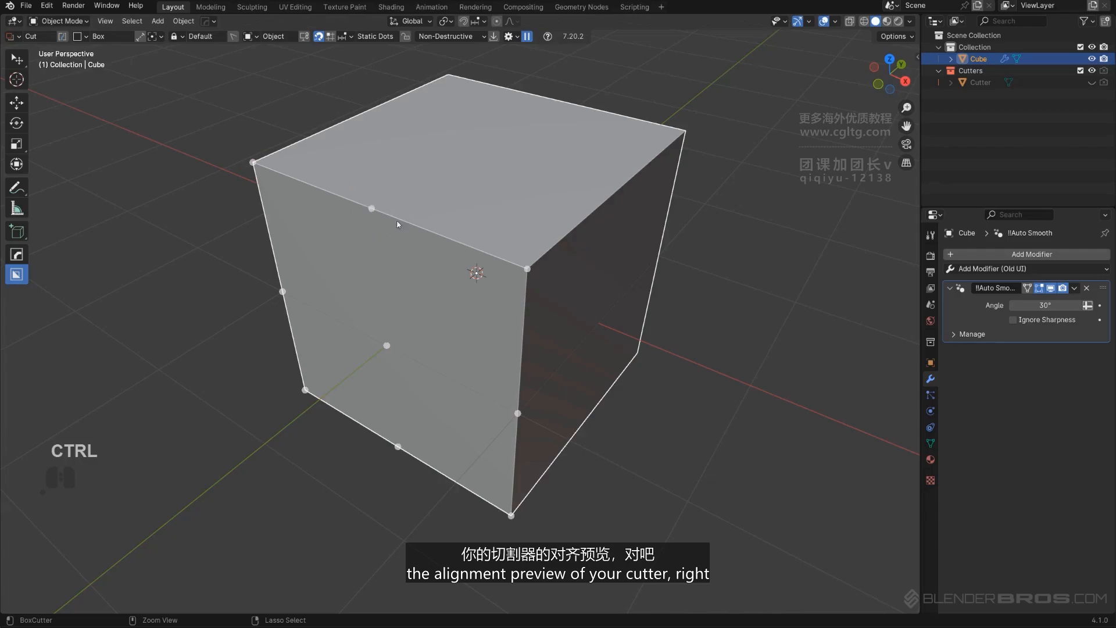
# Step: Try drawing flat and tilted boxes from the midpoint dot on the left face's upper edge, cancelling each one
pyautogui.moveTo(374, 208)
pyautogui.keyDown('ctrl'); pyautogui.mouseDown()
pyautogui.moveTo(405, 218)
pyautogui.moveTo(463, 200)
pyautogui.moveTo(483, 178)
pyautogui.mouseUp(); pyautogui.keyUp('ctrl')
pyautogui.keyDown('ctrl'); pyautogui.rightClick(487, 147); pyautogui.keyUp('ctrl')
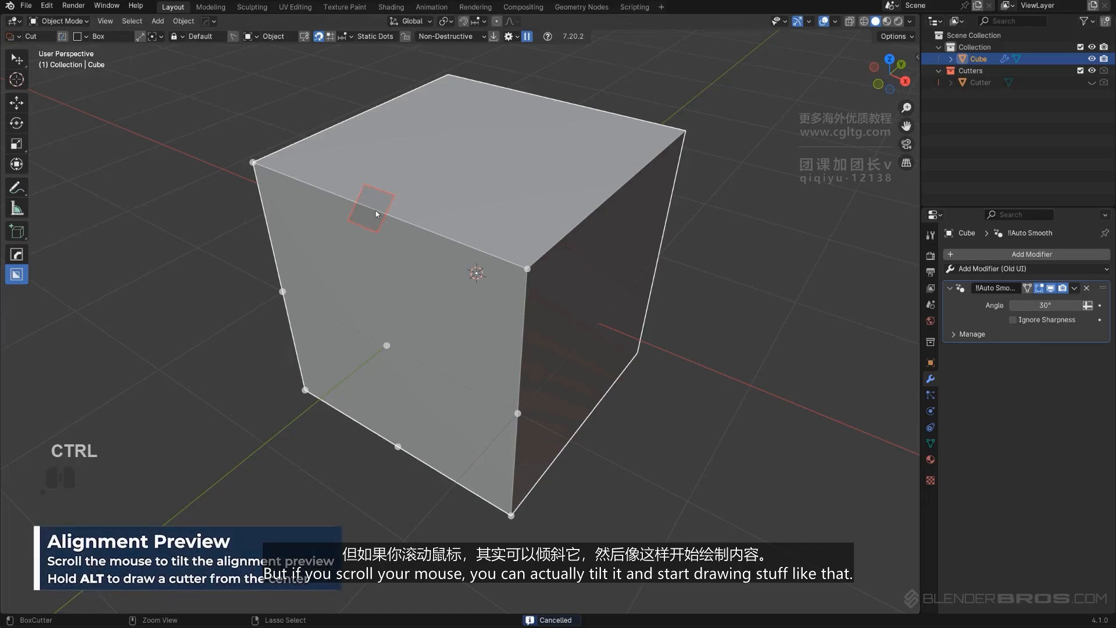
pyautogui.keyDown('ctrl'); pyautogui.moveTo(375, 213); pyautogui.dragTo(383, 215); pyautogui.keyUp('ctrl')
pyautogui.keyDown('ctrl'); pyautogui.moveTo(454, 212); pyautogui.dragTo(498, 185); pyautogui.keyUp('ctrl')
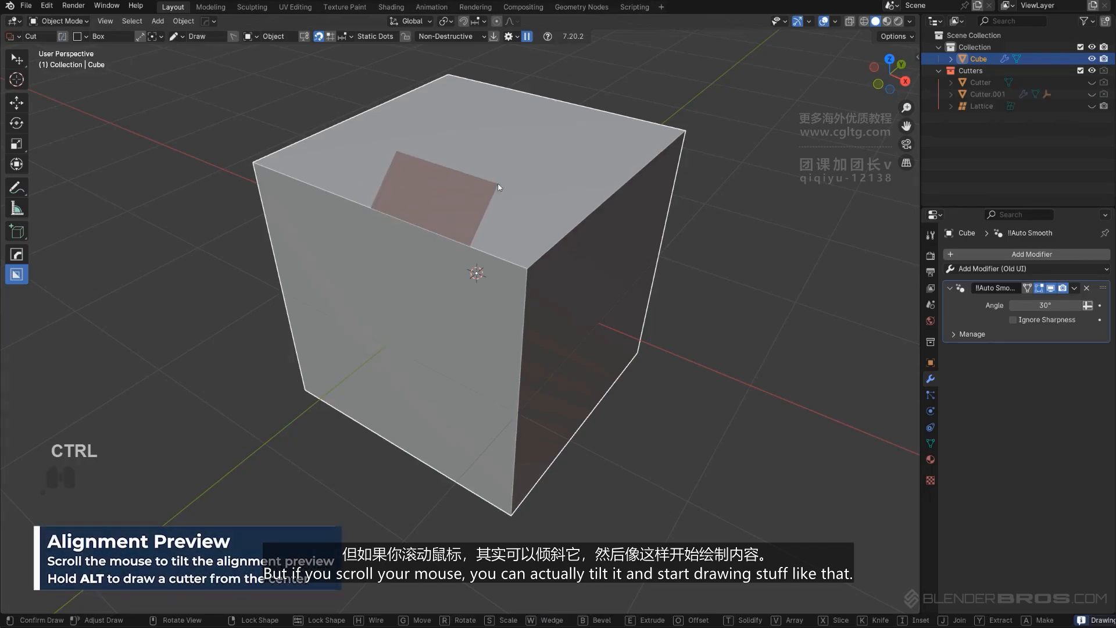
pyautogui.keyDown('ctrl'); pyautogui.rightClick(548, 192); pyautogui.keyUp('ctrl')
pyautogui.keyDown('ctrl'); pyautogui.moveTo(375, 211); pyautogui.dragTo(432, 204); pyautogui.keyUp('ctrl')
pyautogui.keyDown('ctrl'); pyautogui.rightClick(420, 208); pyautogui.keyUp('ctrl')
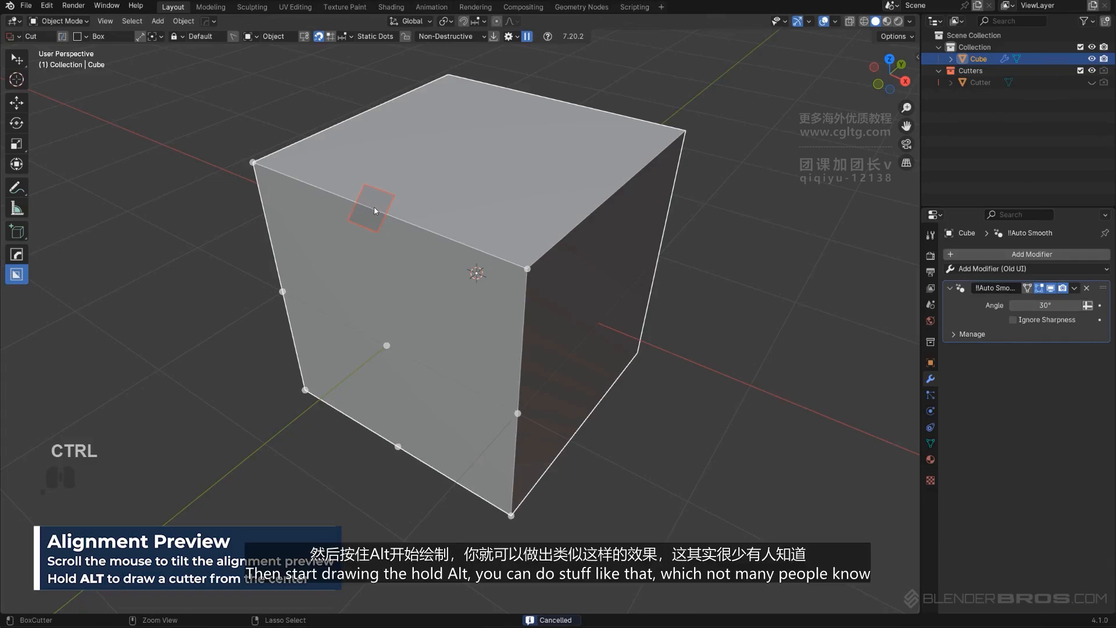
# Step: Cut a tilted box notch into the left face's upper edge, drawn outward from the edge's midpoint dot
pyautogui.moveTo(375, 211)
pyautogui.keyDown('ctrl'); pyautogui.mouseDown()
pyautogui.moveTo(410, 220)
pyautogui.moveTo(462, 201)
pyautogui.mouseUp(); pyautogui.keyUp('ctrl')
pyautogui.click(488, 212)
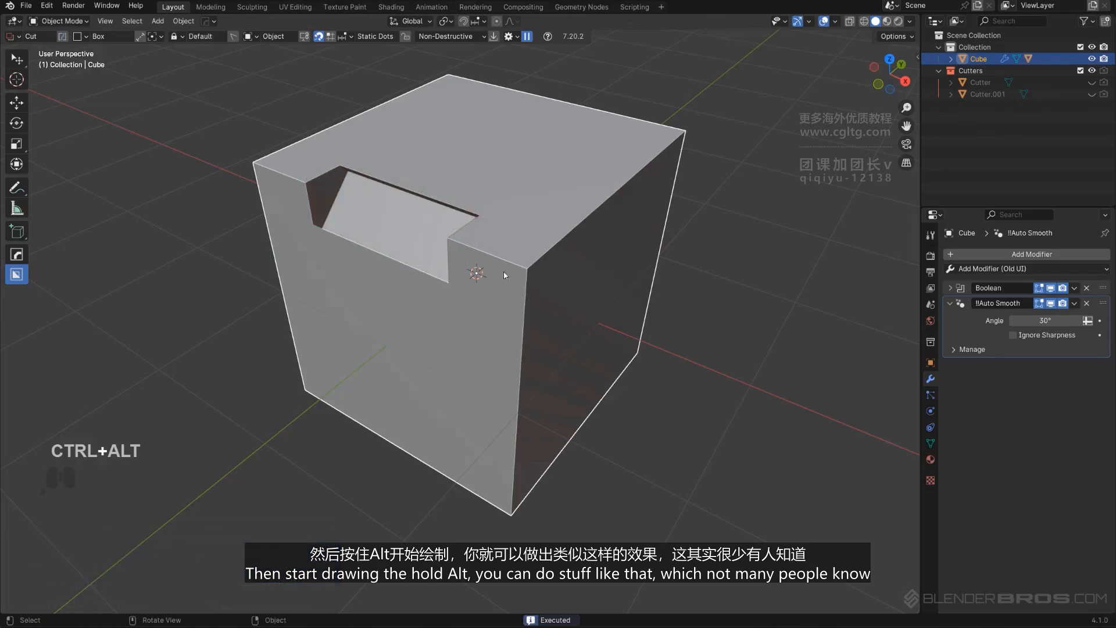
pyautogui.moveTo(489, 212); pyautogui.dragTo(505, 226, button='middle')
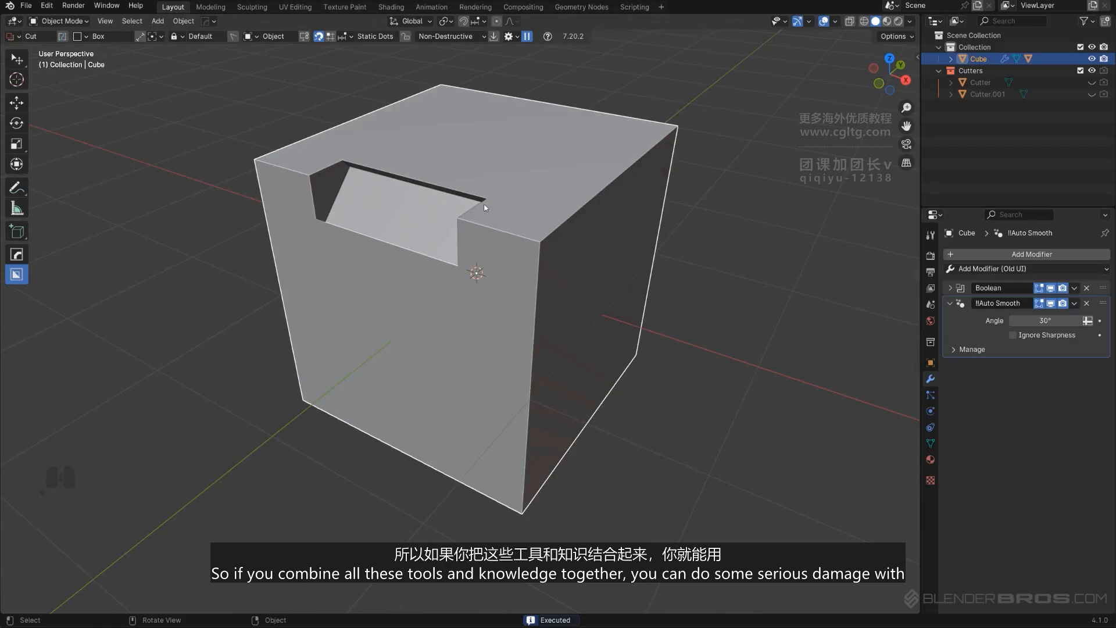
# Step: Set the alignment preview scale to 10 and preview the cutter outline on the uncut side's upper edge midpoint
pyautogui.keyDown('shift'); pyautogui.moveTo(486, 207); pyautogui.dragTo(531, 186, button='middle'); pyautogui.keyUp('shift')
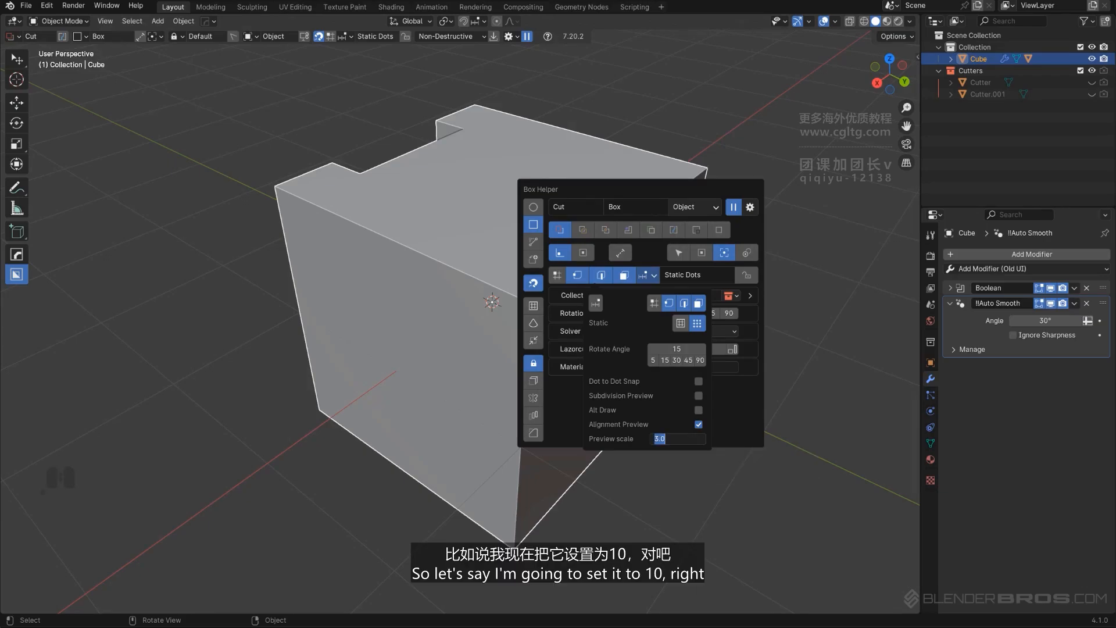
pyautogui.click(678, 438)
pyautogui.write('10')
pyautogui.press('Return')
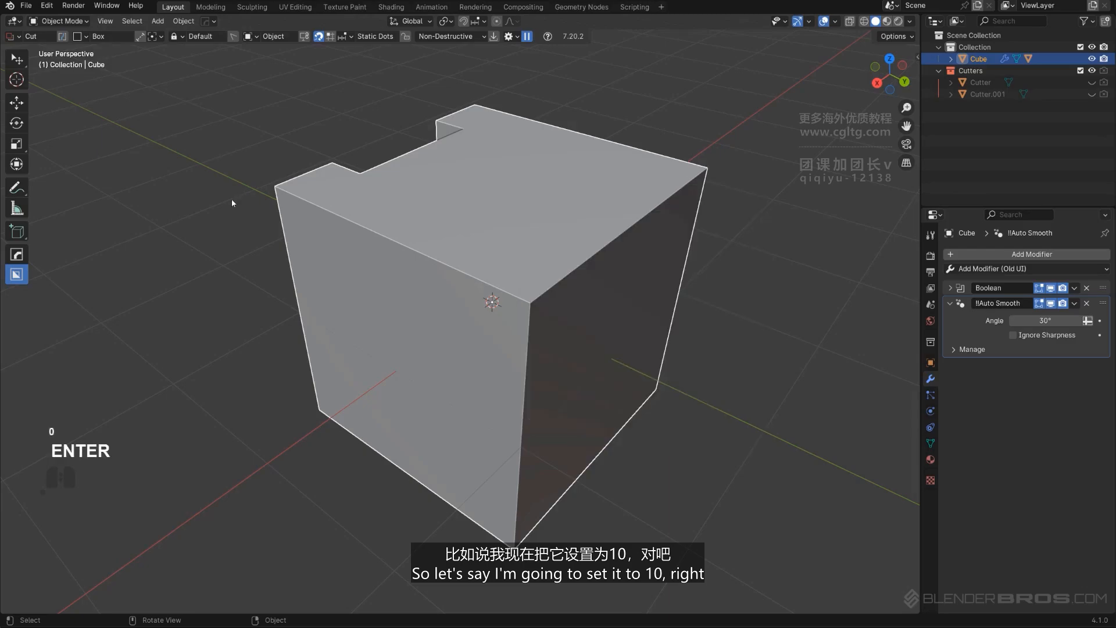
pyautogui.press('ctrl')
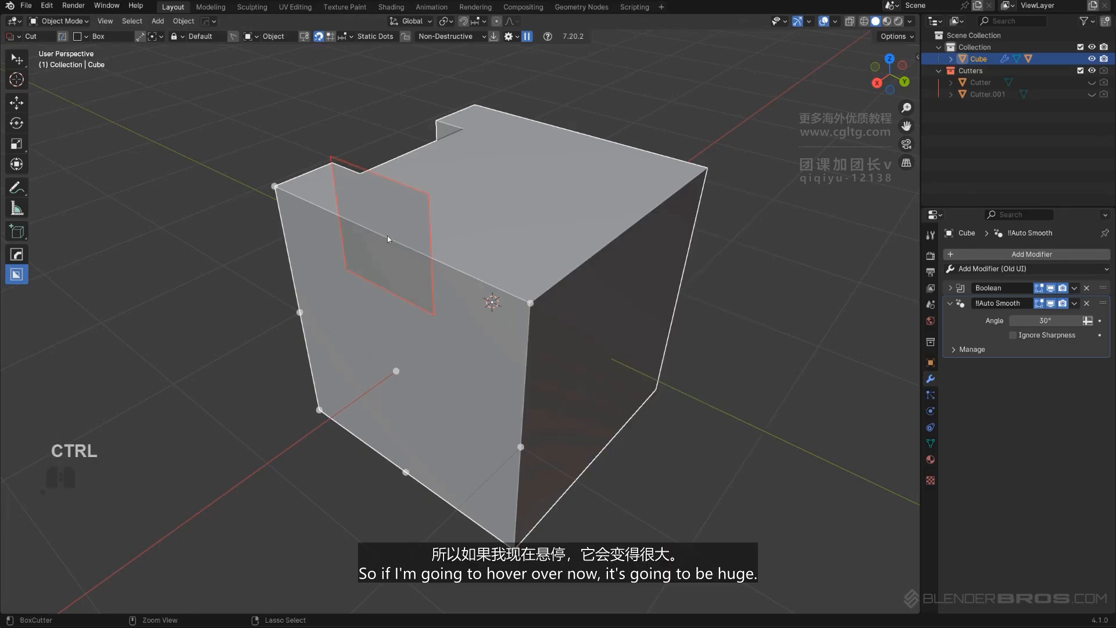
# Step: Set the alignment preview scale to 3 and check the tilted outline at the upper edge midpoint
pyautogui.press('d')
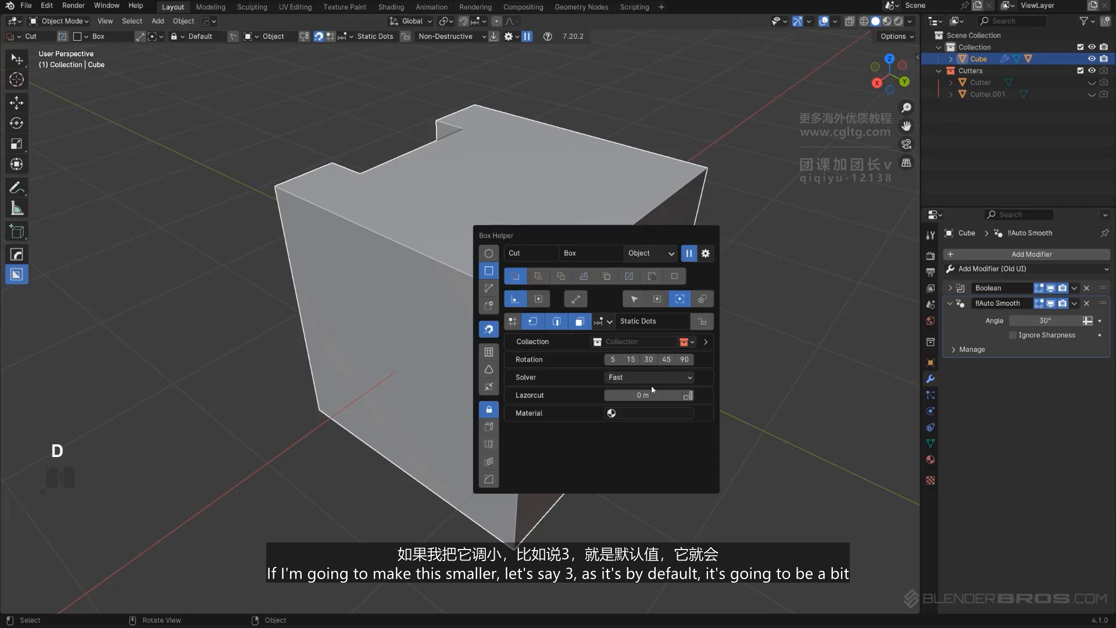
pyautogui.click(605, 321)
pyautogui.click(635, 485)
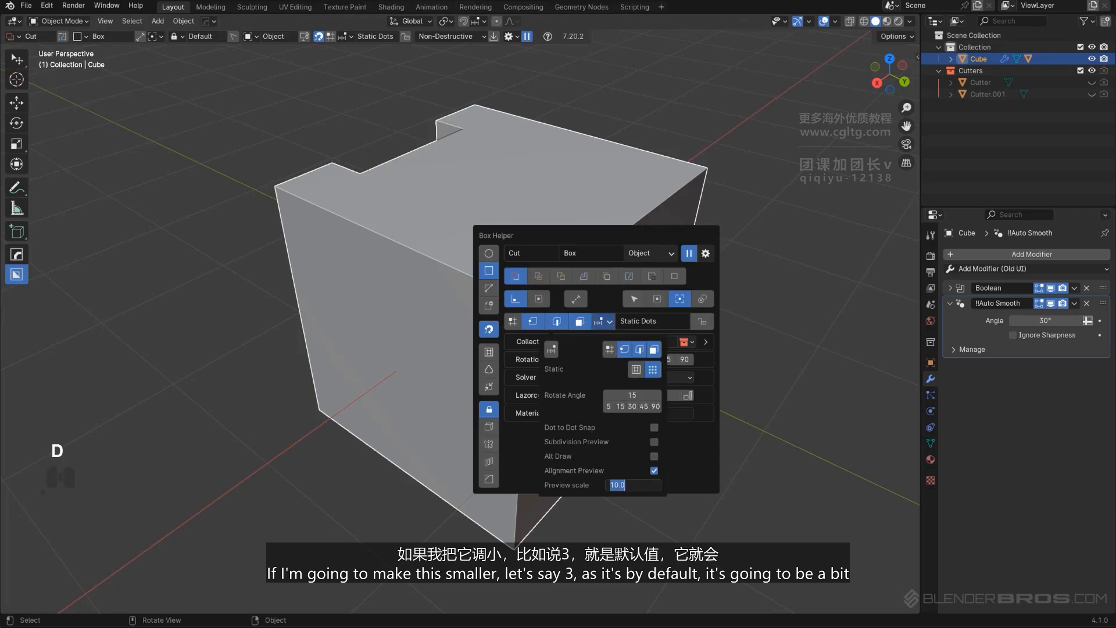
pyautogui.write('3')
pyautogui.press('Return')
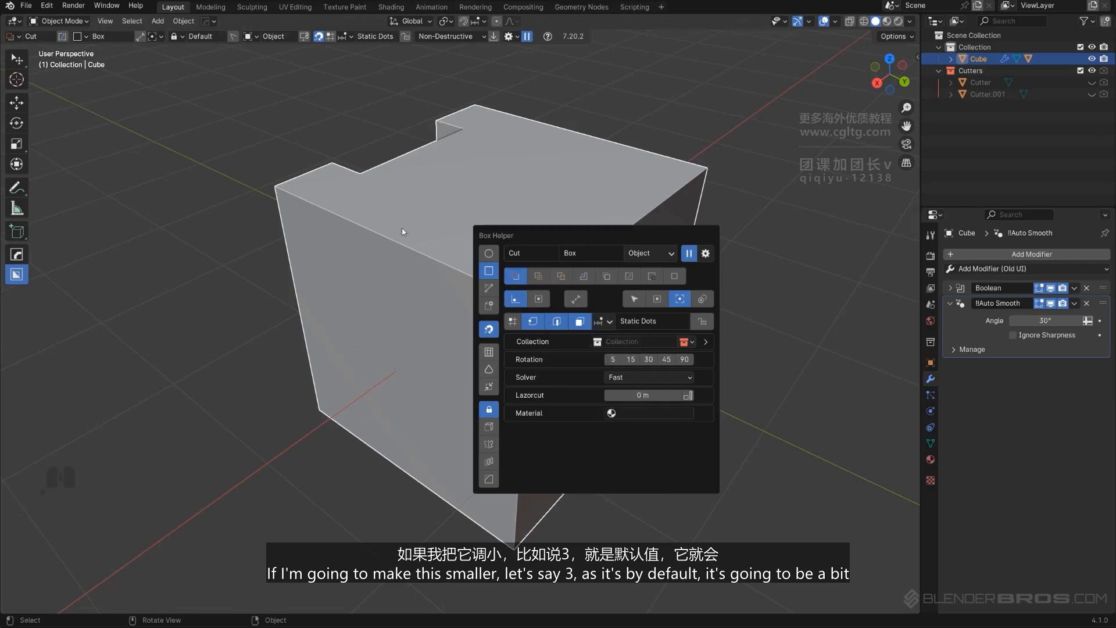
pyautogui.press('ctrl')
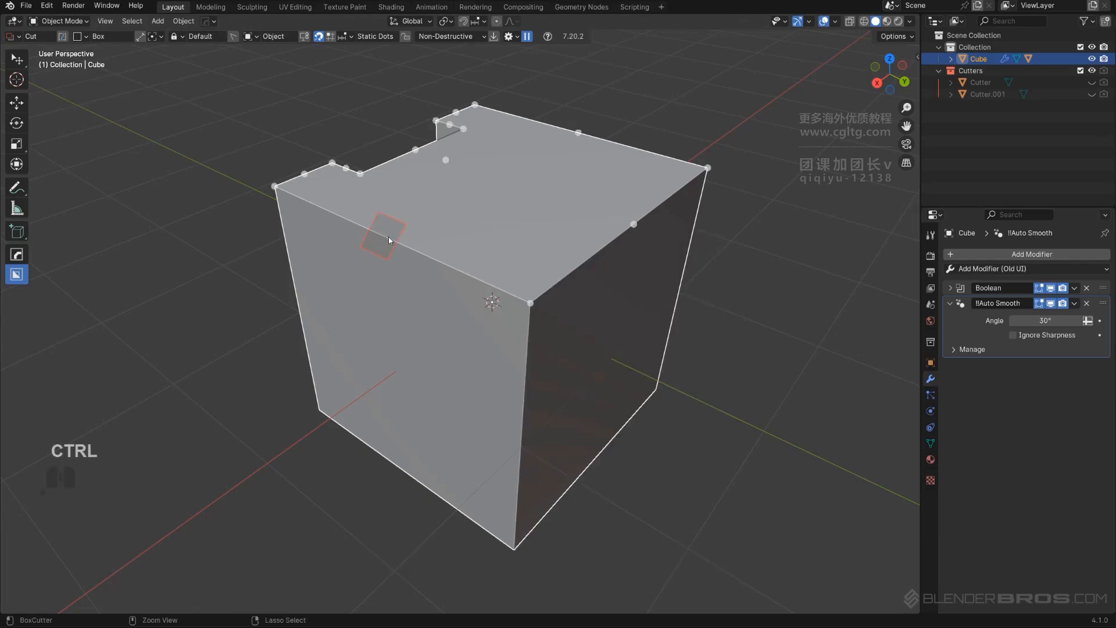
# Step: Open the static dots snapping settings to review the available options
pyautogui.press('d')
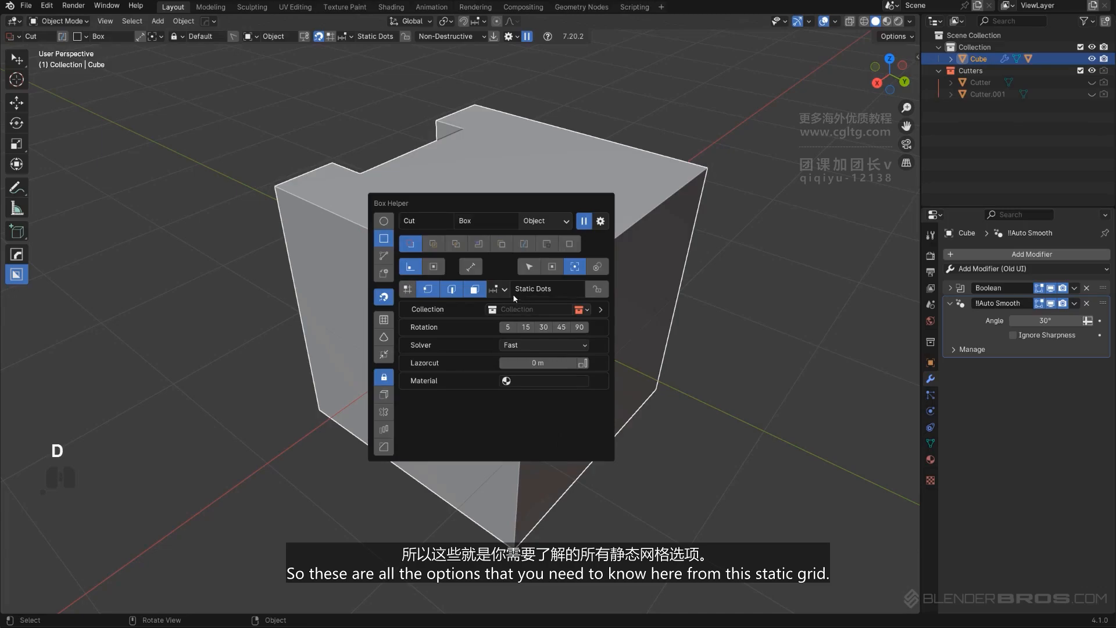
pyautogui.click(506, 290)
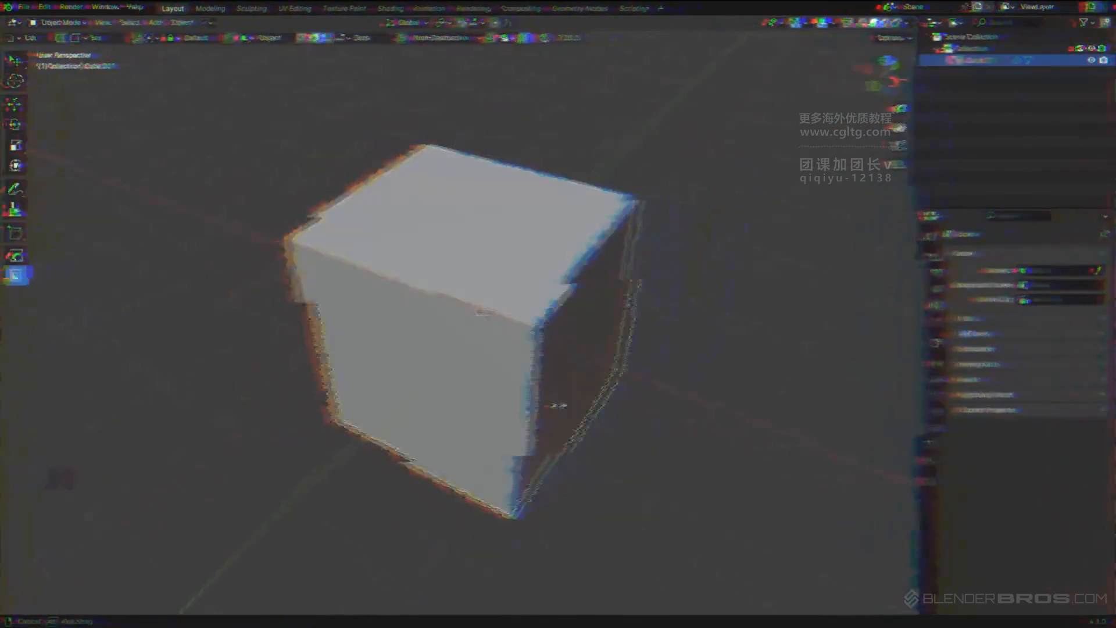
# Step: Enable snapping with the dynamic grid, leaving its settings at their defaults
pyautogui.keyDown('shift'); pyautogui.moveTo(578, 319); pyautogui.dragTo(508, 269, button='middle'); pyautogui.keyUp('shift')
pyautogui.click(319, 36)
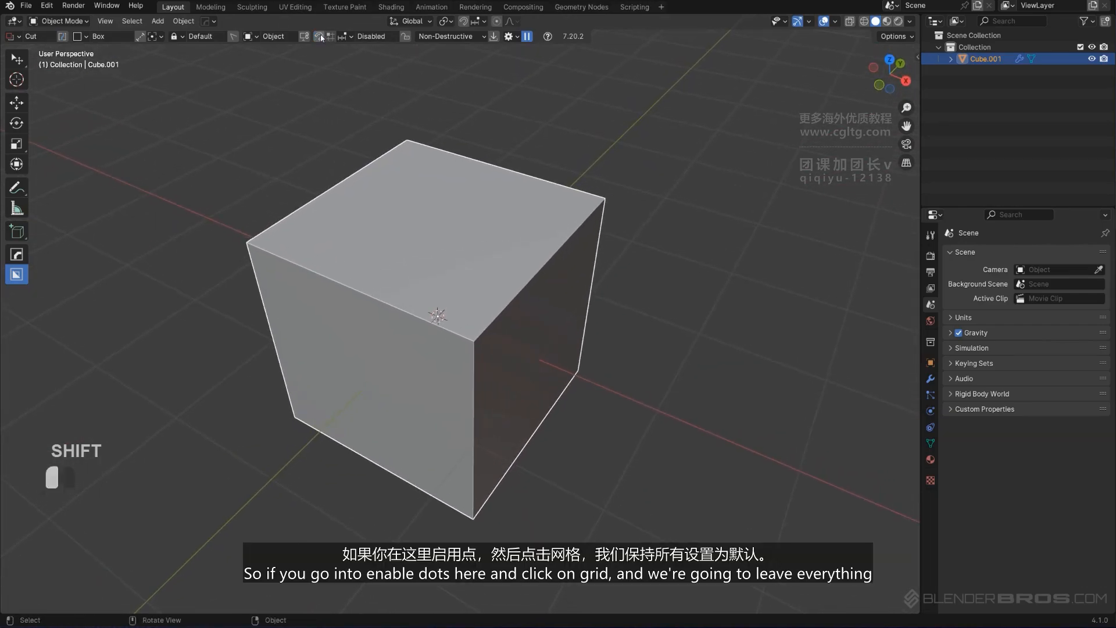
pyautogui.click(319, 36)
pyautogui.click(331, 37)
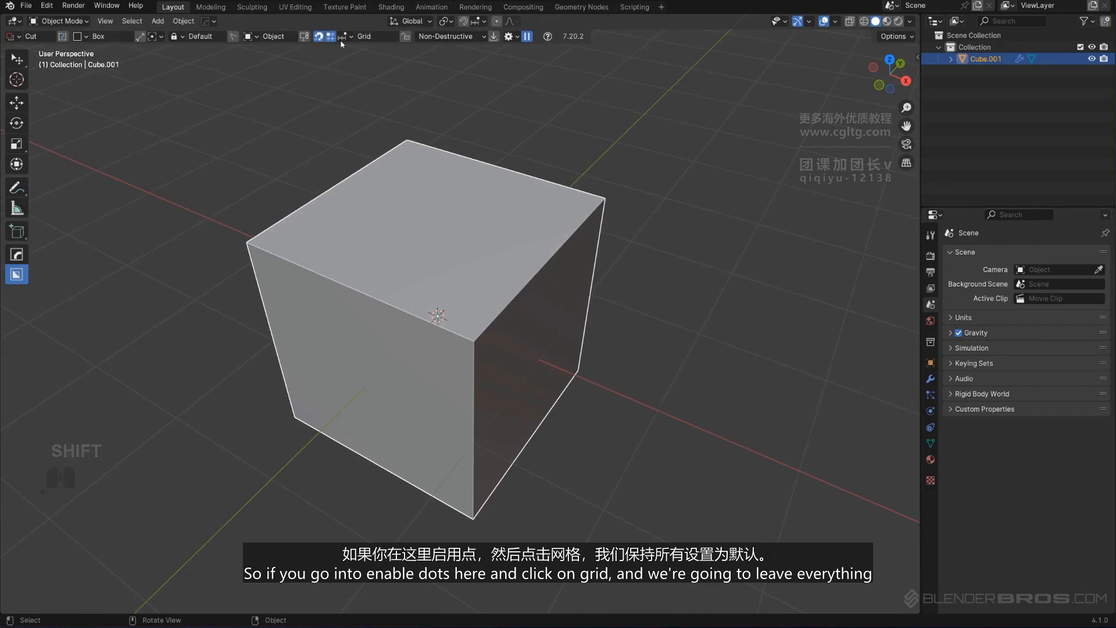
pyautogui.click(349, 37)
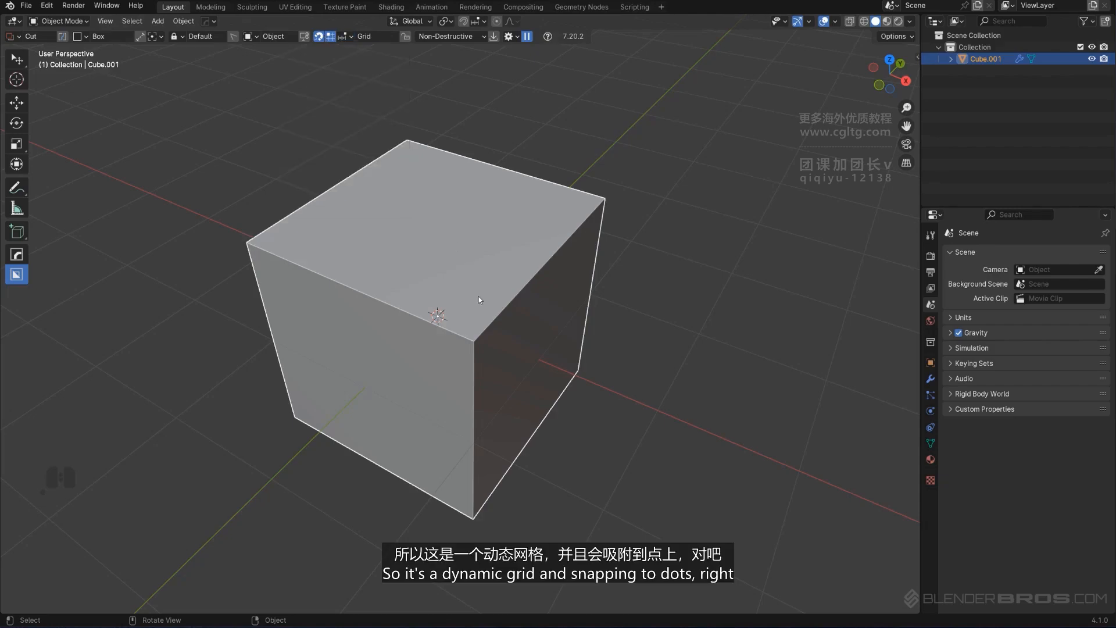
# Step: Draw a box from a grid dot on the cube's top face, rotate it around that dot and apply the cut
pyautogui.keyDown('shift'); pyautogui.moveTo(479, 296); pyautogui.dragTo(479, 300, button='middle'); pyautogui.keyUp('shift')
pyautogui.scroll(1, 476, 291)
pyautogui.press('ctrl')
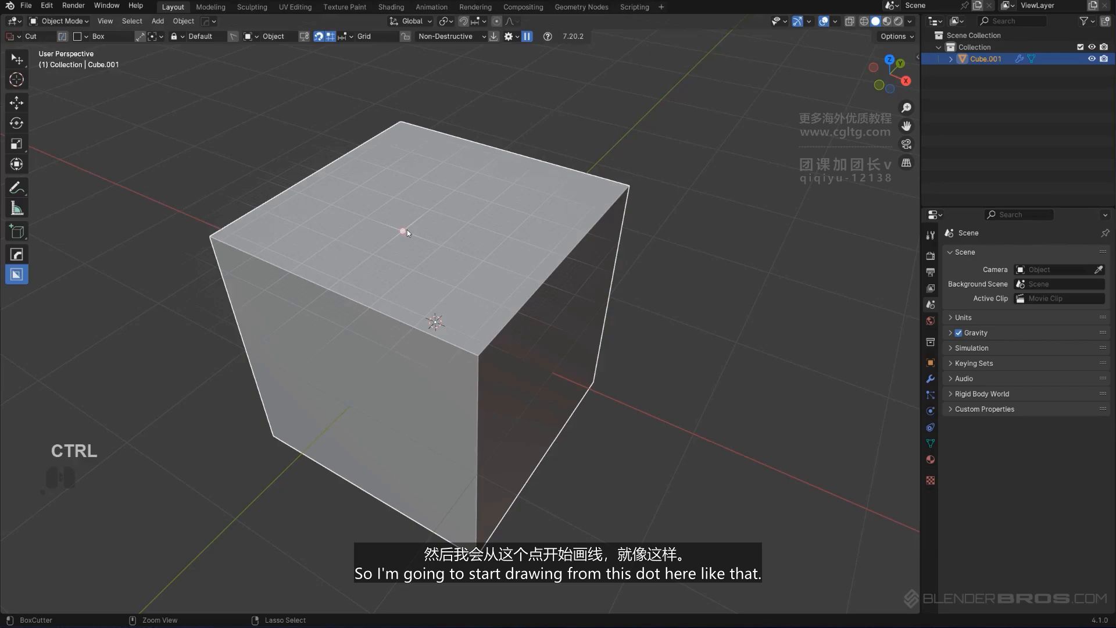
pyautogui.keyDown('ctrl'); pyautogui.moveTo(407, 229); pyautogui.dragTo(532, 210); pyautogui.keyUp('ctrl')
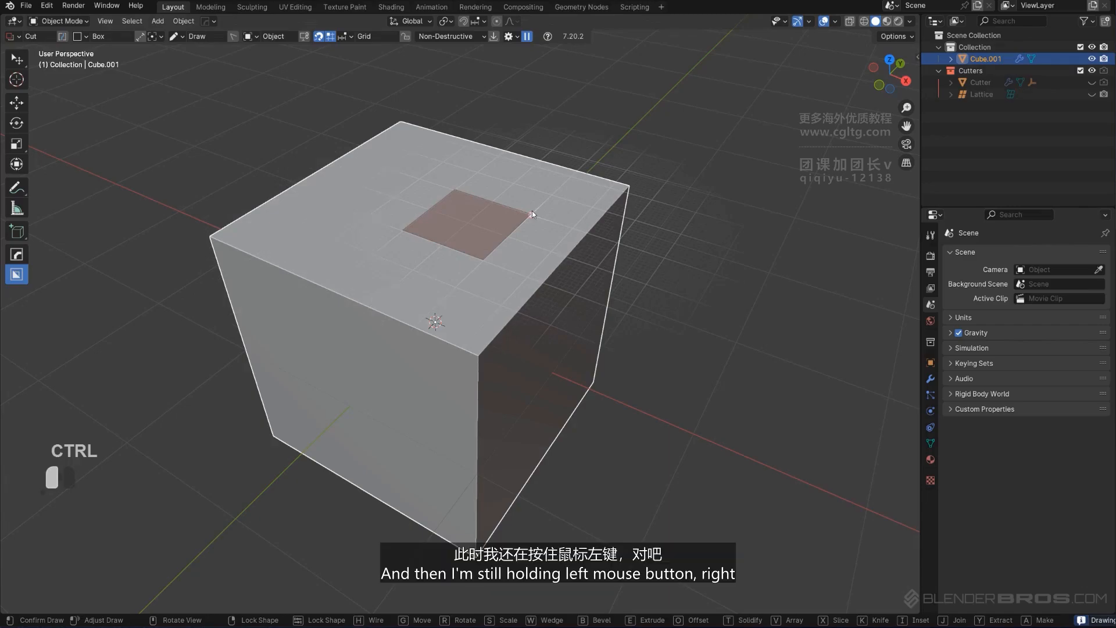
pyautogui.moveTo(532, 210)
pyautogui.keyDown('ctrl'); pyautogui.mouseDown()
pyautogui.moveTo(528, 244)
pyautogui.moveTo(490, 297)
pyautogui.moveTo(425, 284)
pyautogui.moveTo(382, 238)
pyautogui.moveTo(384, 187)
pyautogui.moveTo(441, 156)
pyautogui.moveTo(512, 181)
pyautogui.moveTo(538, 233)
pyautogui.moveTo(516, 281)
pyautogui.moveTo(364, 293)
pyautogui.moveTo(317, 270)
pyautogui.moveTo(276, 196)
pyautogui.moveTo(340, 167)
pyautogui.moveTo(427, 175)
pyautogui.moveTo(514, 217)
pyautogui.moveTo(532, 267)
pyautogui.moveTo(481, 318)
pyautogui.moveTo(297, 317)
pyautogui.moveTo(255, 242)
pyautogui.moveTo(287, 184)
pyautogui.moveTo(343, 156)
pyautogui.moveTo(497, 153)
pyautogui.mouseUp(); pyautogui.keyUp('ctrl')
pyautogui.press('r')
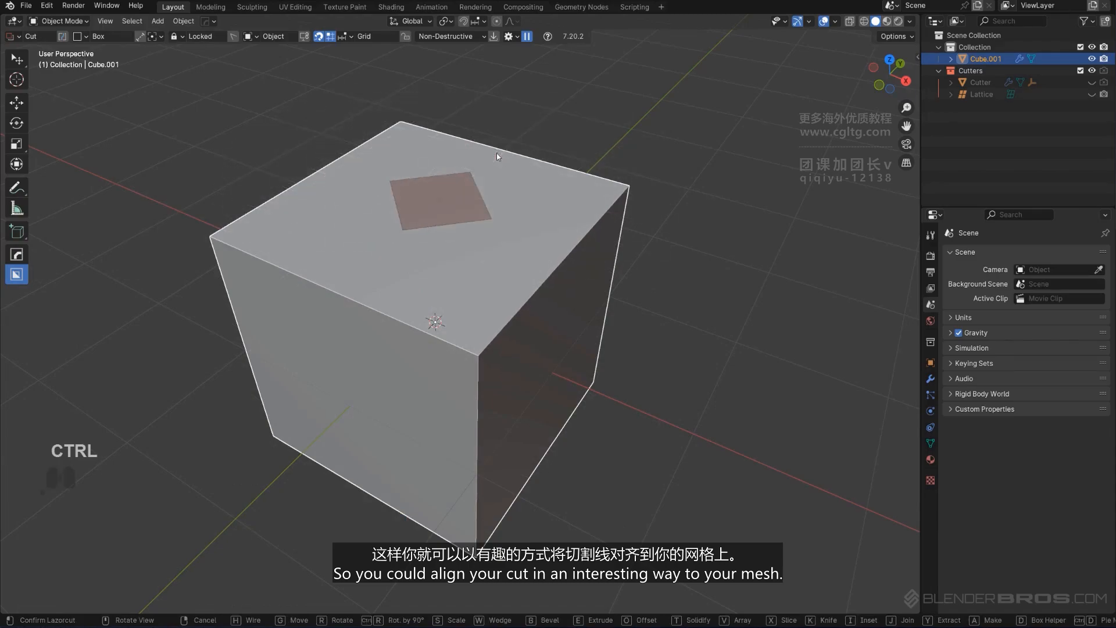
pyautogui.moveTo(487, 179); pyautogui.dragTo(550, 255, button='middle')
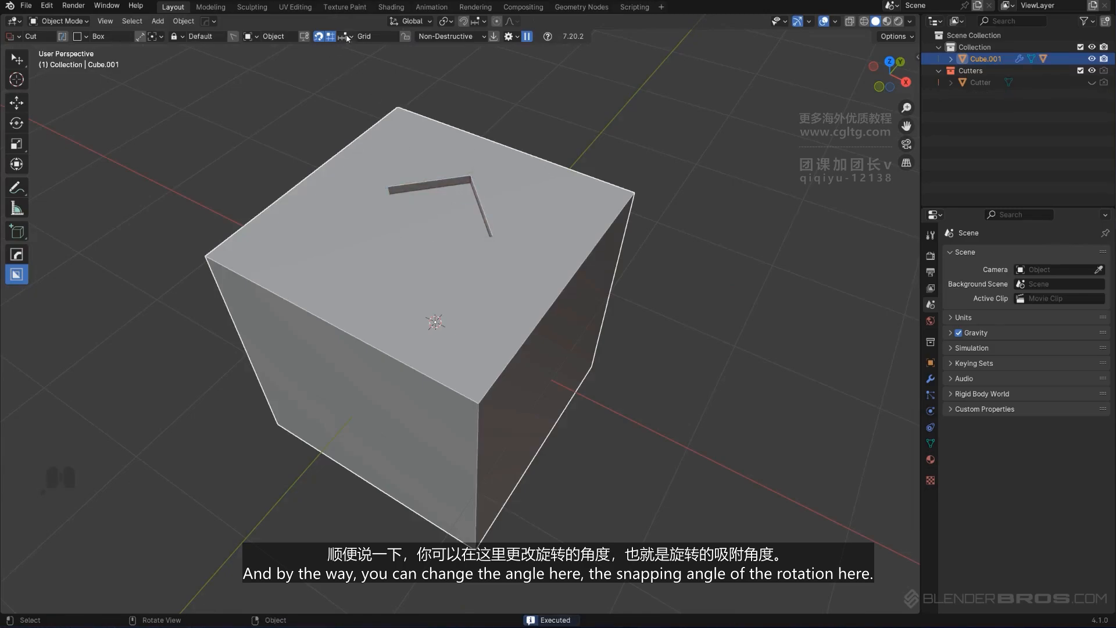
# Step: Set the snapping Rotate Angle to 45, draw a second box from a grid dot near the front of the top face and rotate it
pyautogui.click(348, 38)
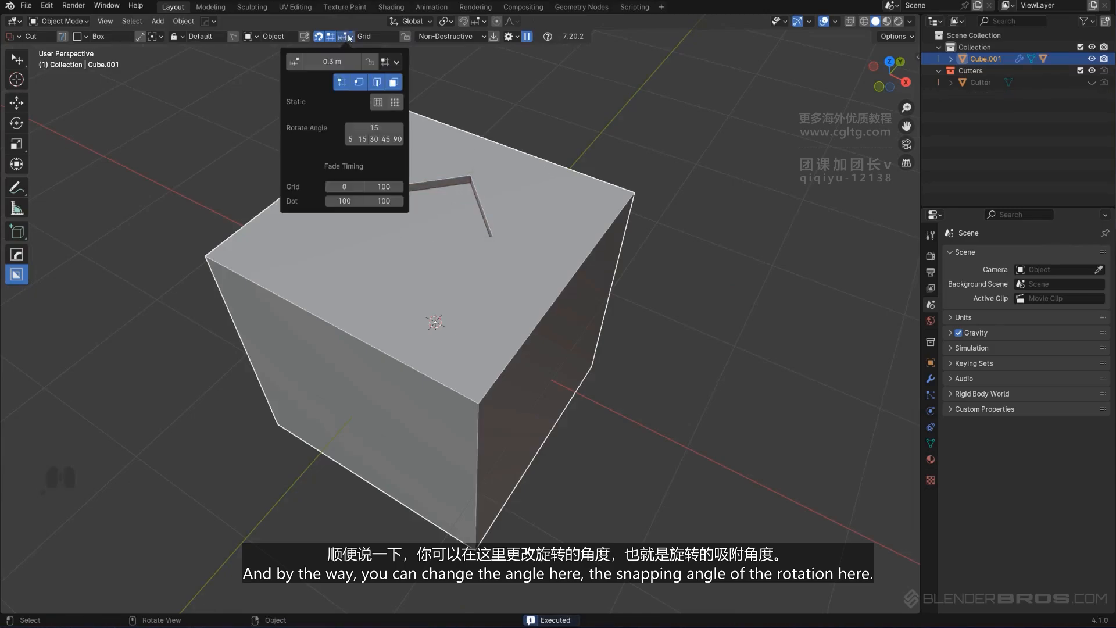
pyautogui.click(386, 139)
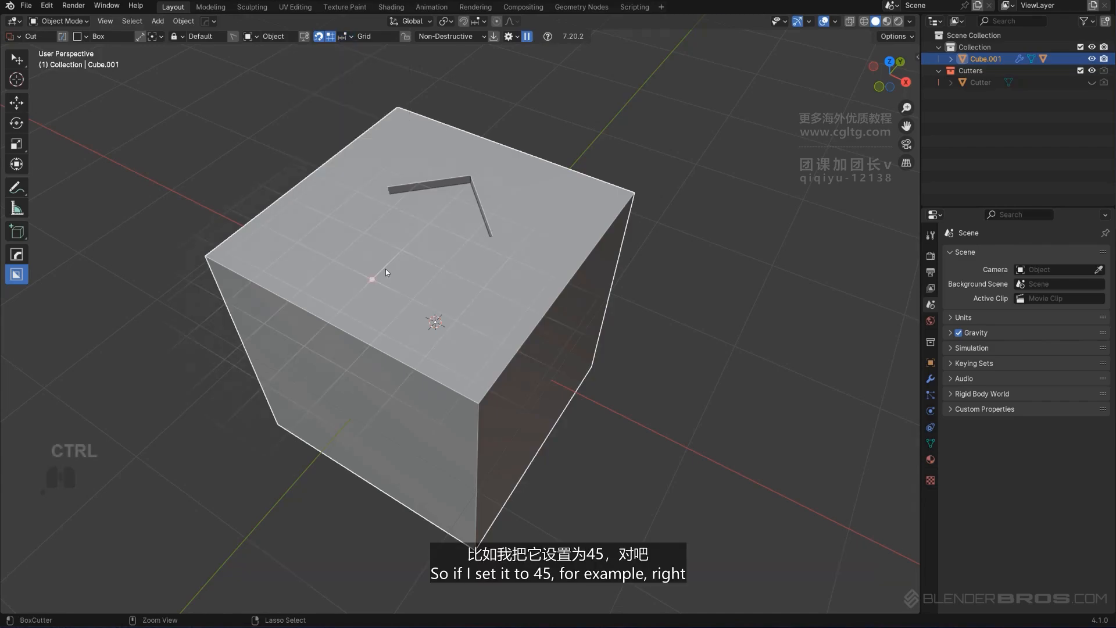
pyautogui.moveTo(374, 275)
pyautogui.keyDown('ctrl'); pyautogui.mouseDown()
pyautogui.moveTo(514, 241)
pyautogui.moveTo(525, 274)
pyautogui.moveTo(462, 326)
pyautogui.moveTo(374, 325)
pyautogui.moveTo(326, 285)
pyautogui.moveTo(335, 214)
pyautogui.moveTo(408, 219)
pyautogui.moveTo(452, 314)
pyautogui.mouseUp(); pyautogui.keyUp('ctrl')
pyautogui.press('r')
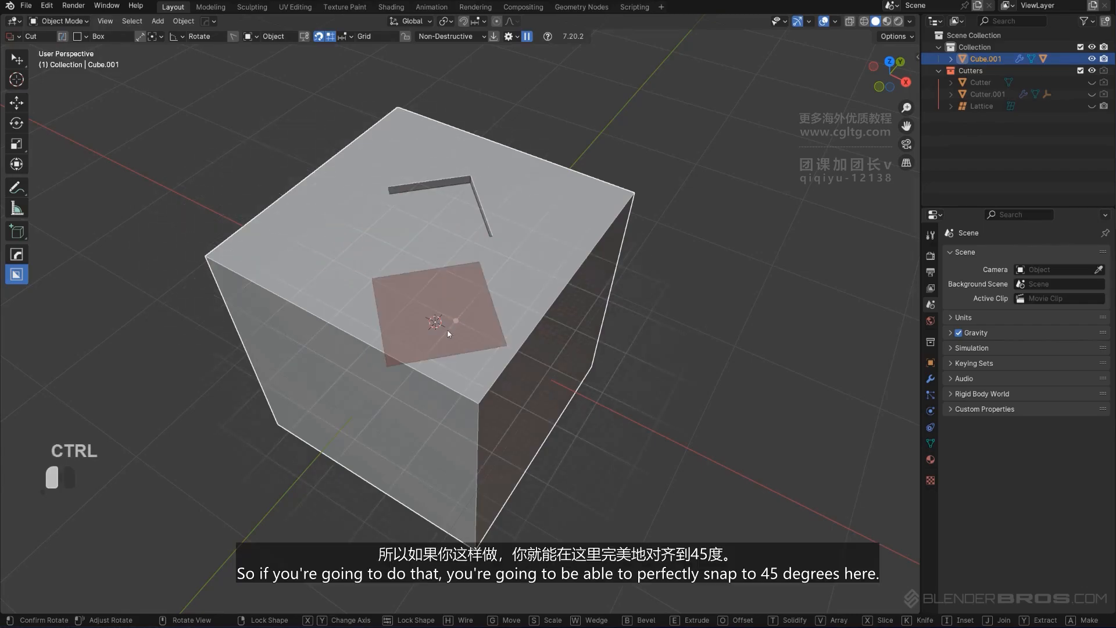
pyautogui.keyDown('ctrl'); pyautogui.moveTo(508, 348); pyautogui.dragTo(448, 320); pyautogui.keyUp('ctrl')
pyautogui.press('e')
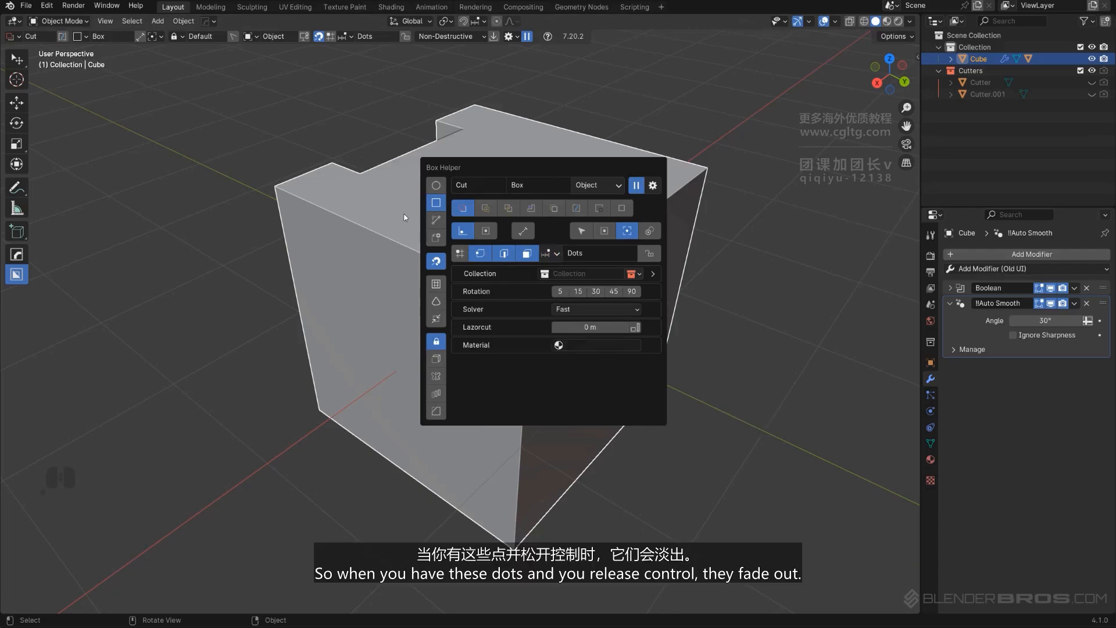
# Step: Show the snapping dots on the top face to check how they fade out, and open the snapping settings for their fade timing
pyautogui.press('ctrl')
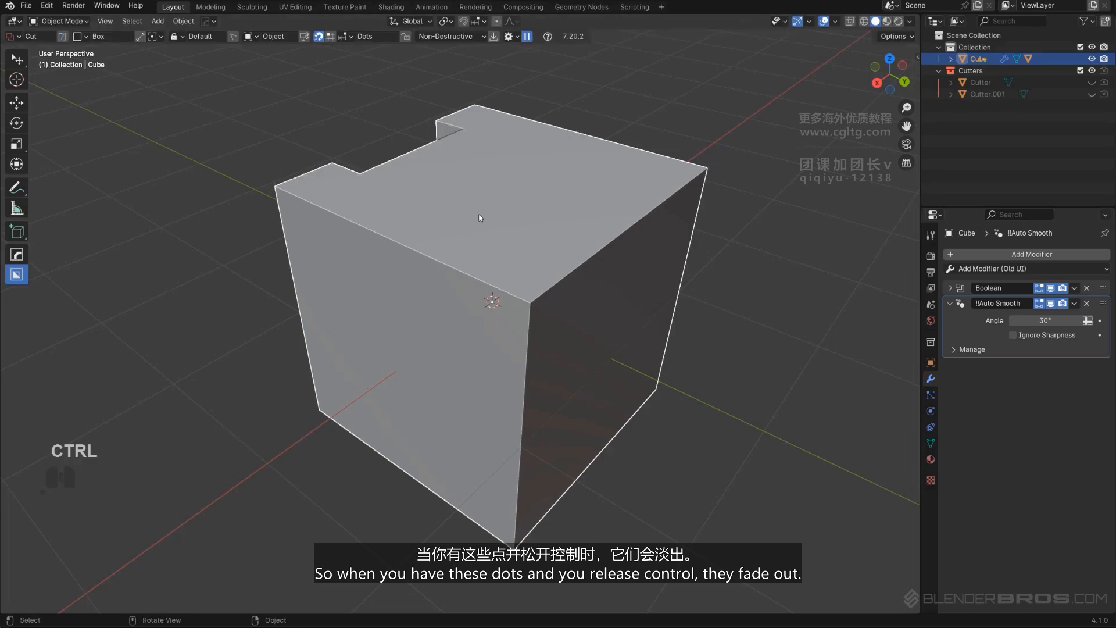
pyautogui.press('d')
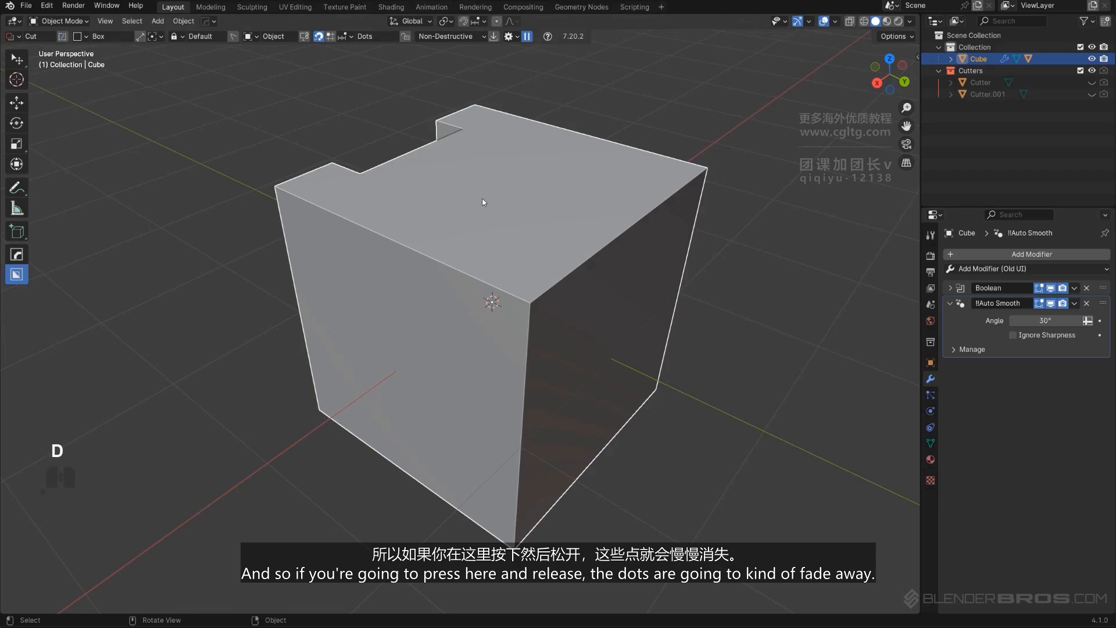
pyautogui.press('ctrl')
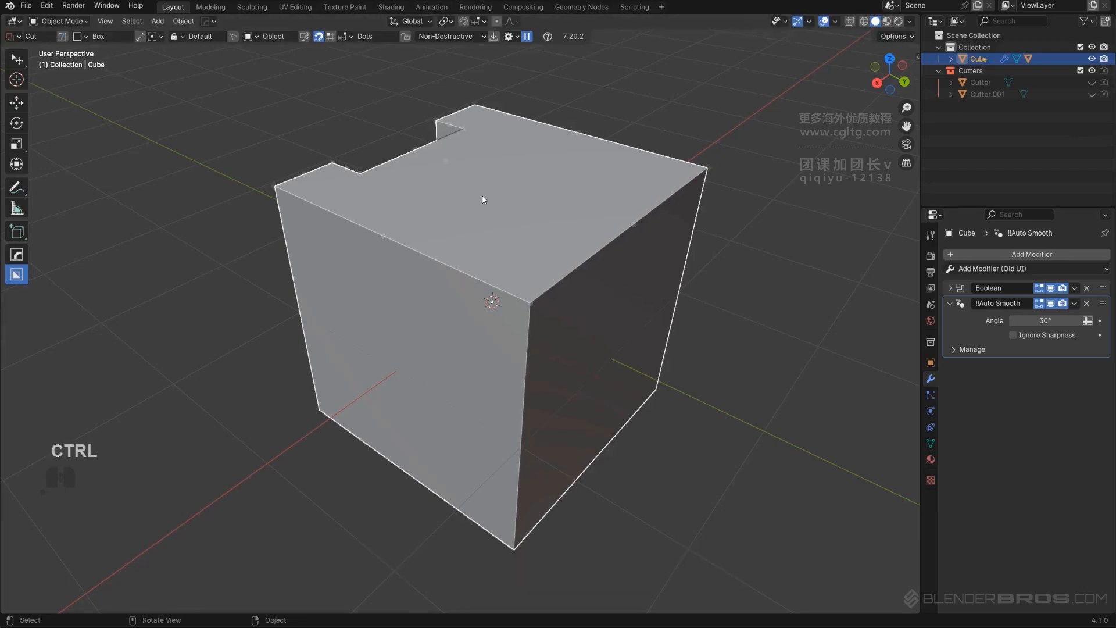
pyautogui.press('d')
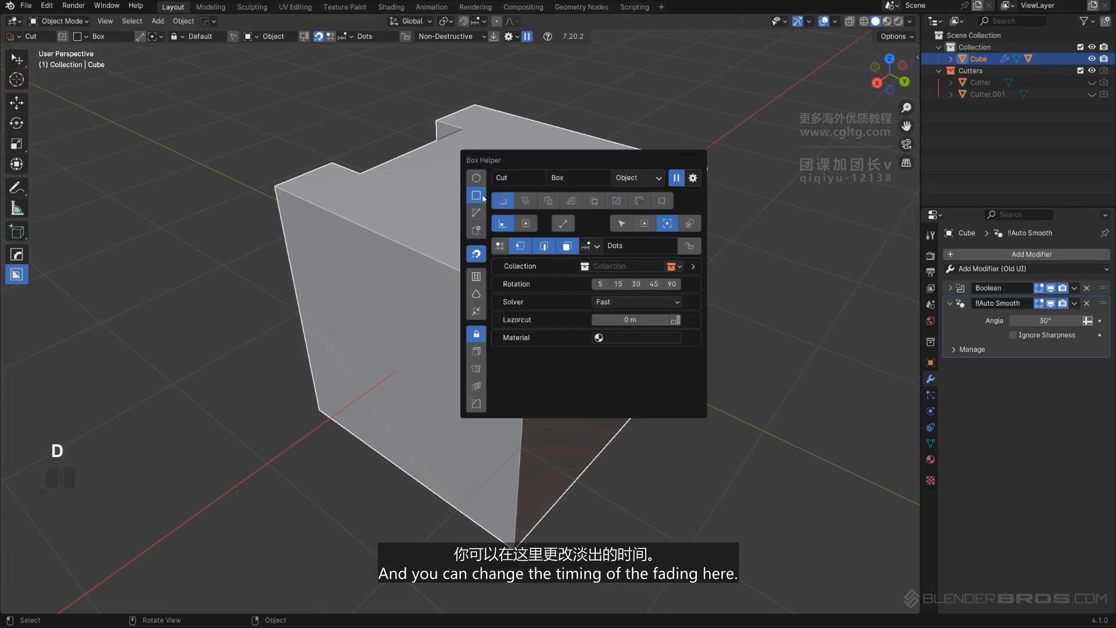
pyautogui.click(601, 246)
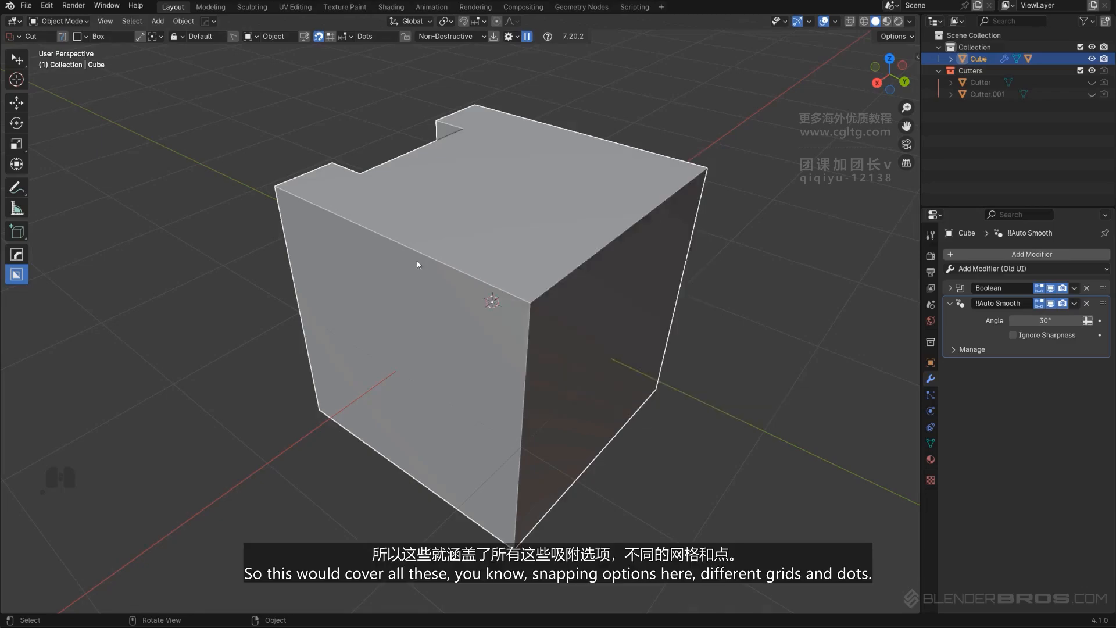
# Step: Review the dots snapping options in the Box Helper, toggling snapping off and back on
pyautogui.press('d')
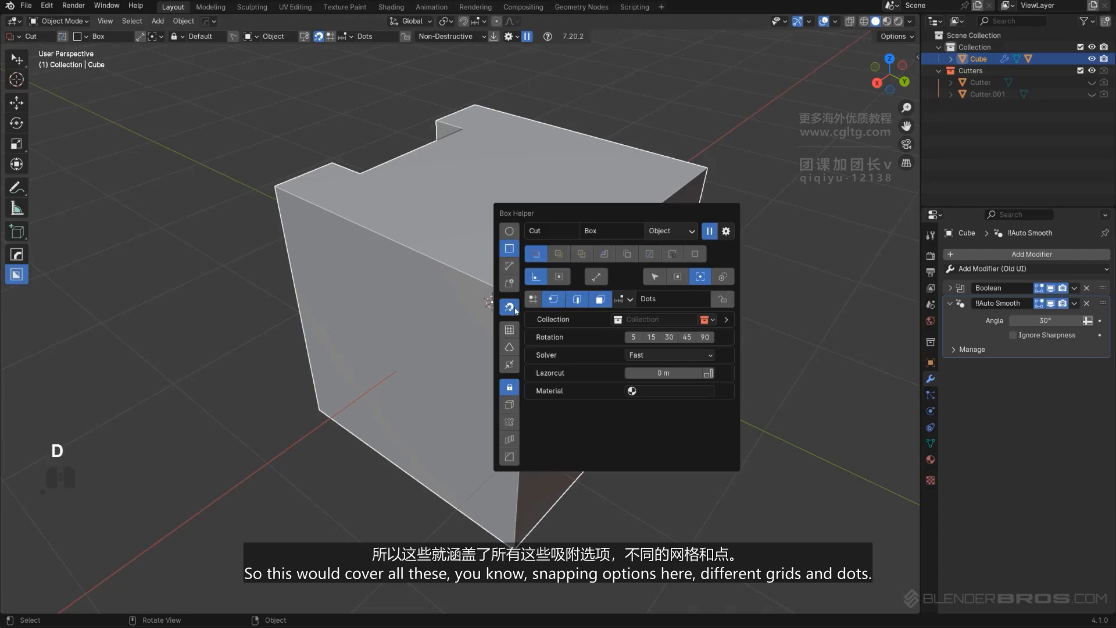
pyautogui.click(627, 301)
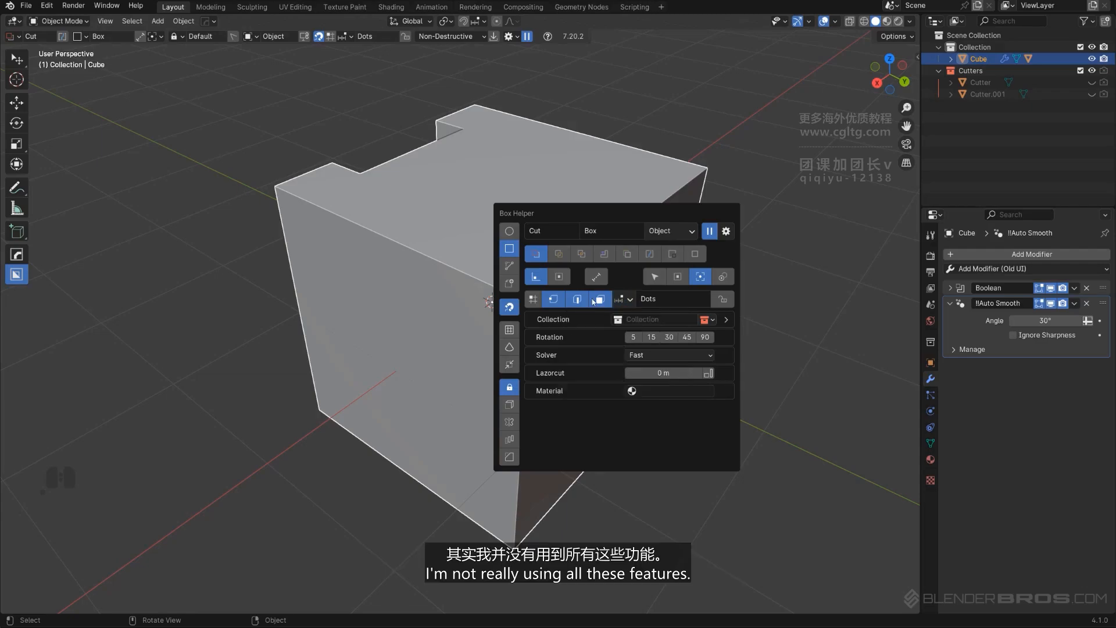
pyautogui.click(510, 308)
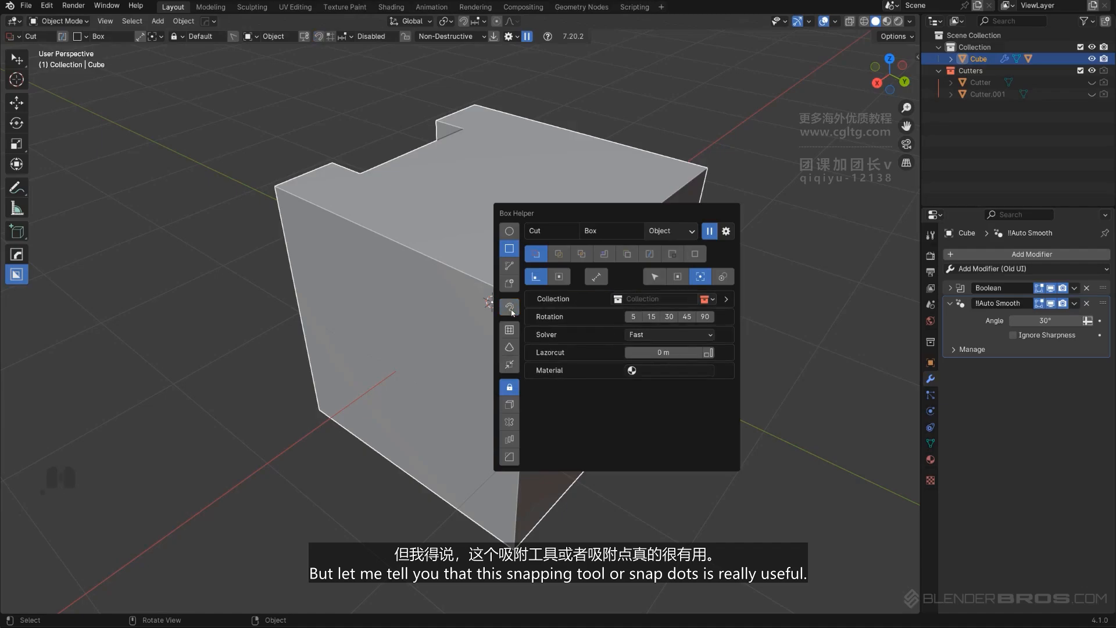
pyautogui.click(510, 309)
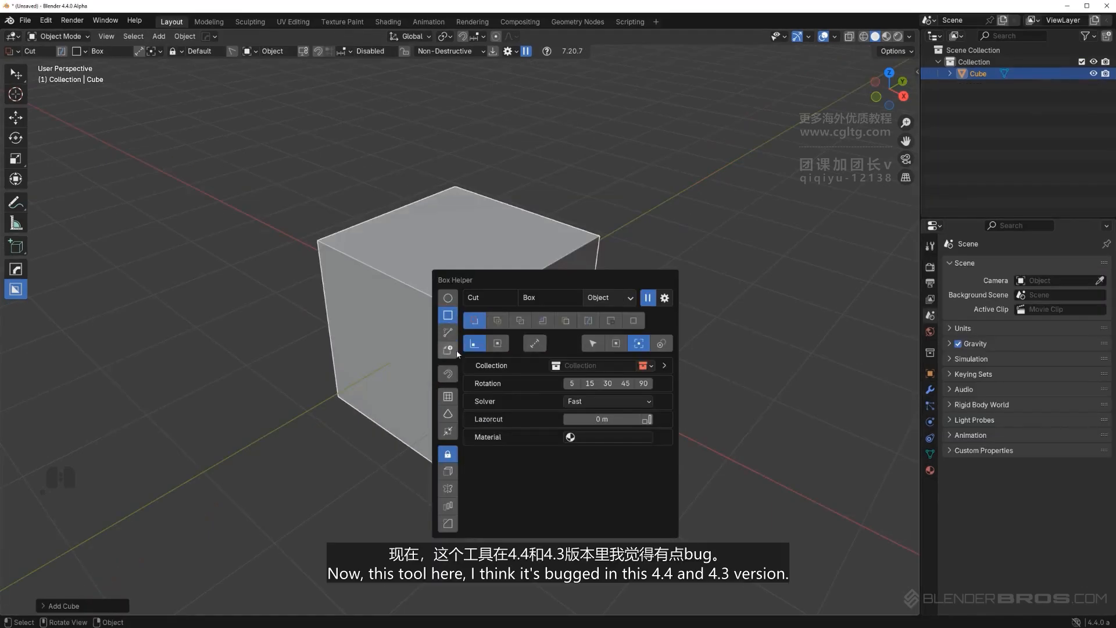
# Step: Try a Box Grid cut on the top face of the cube in Blender 4.4, extruded to about 1.075, and undo it
pyautogui.click(453, 397)
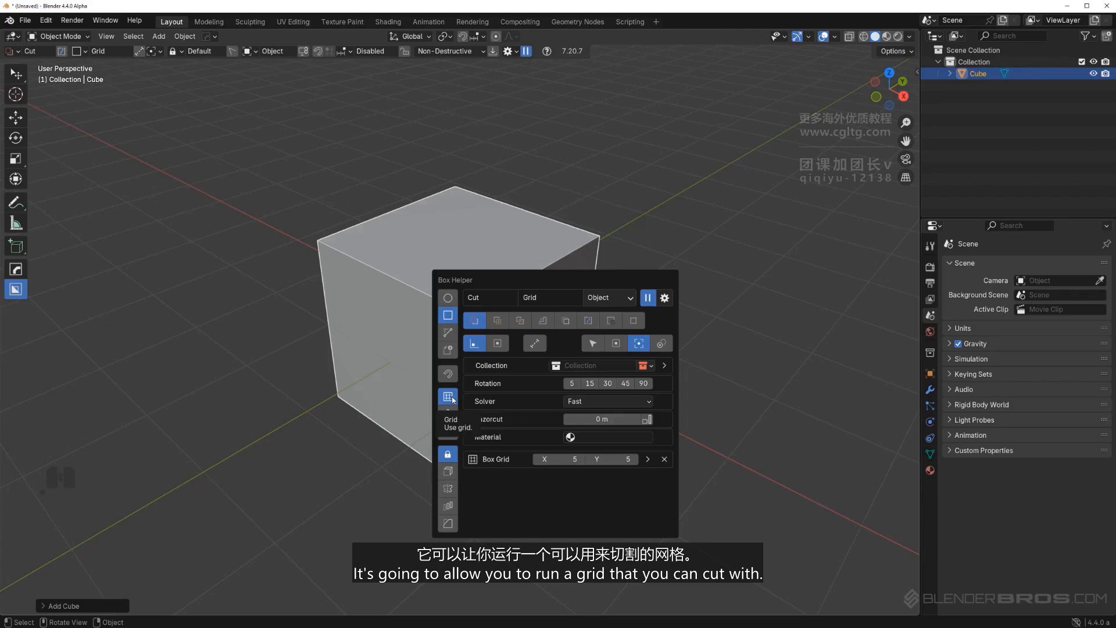
pyautogui.click(496, 244)
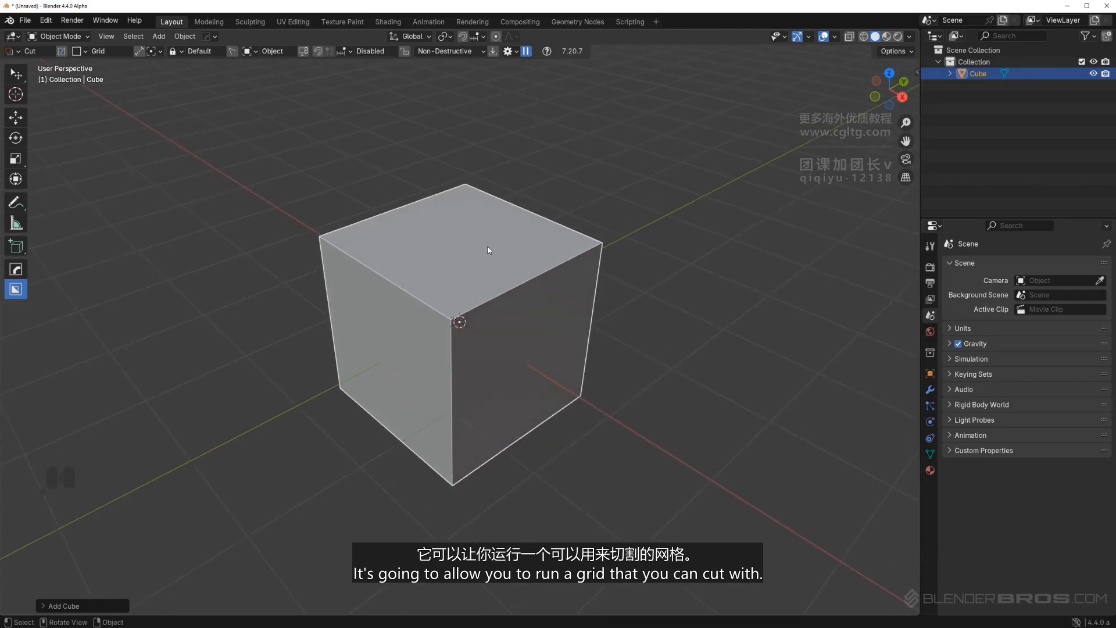
pyautogui.click(521, 329)
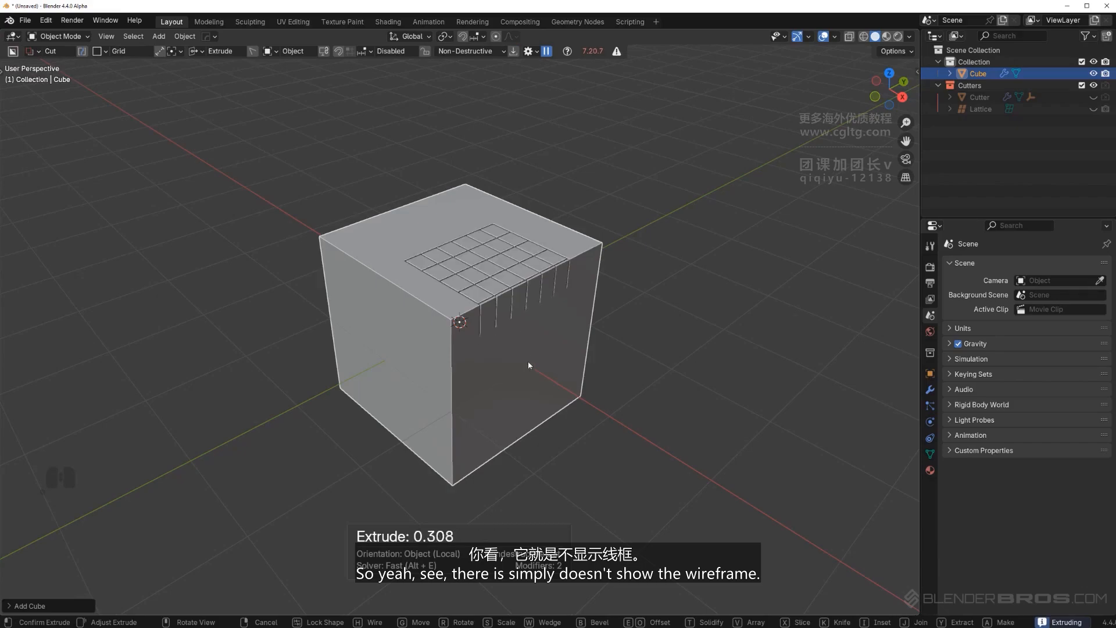
pyautogui.click(529, 414)
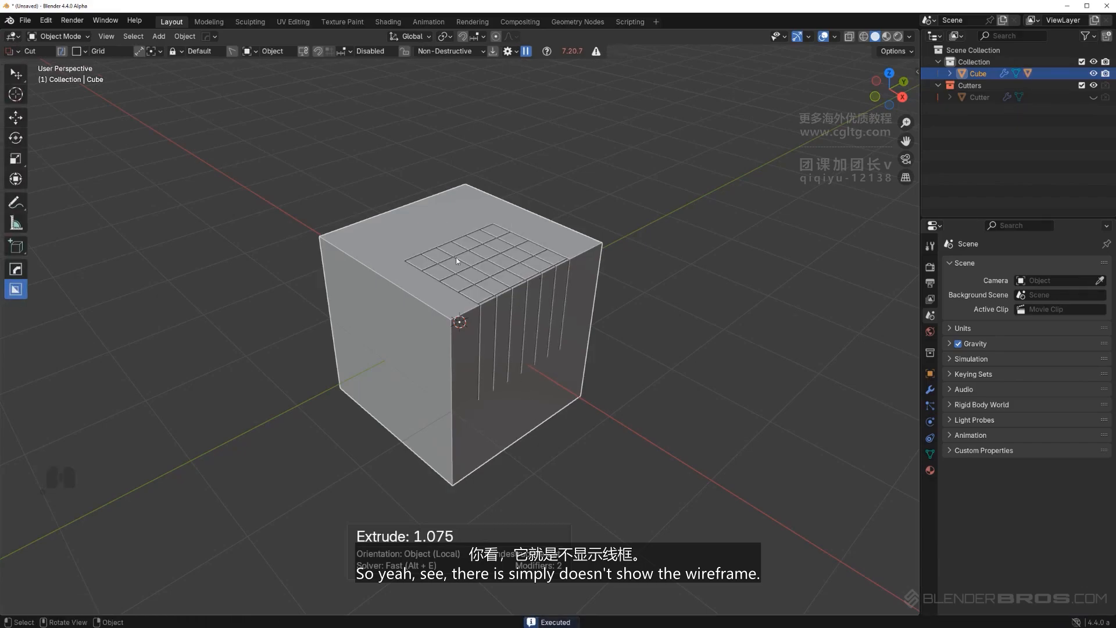
pyautogui.hotkey('ctrl', 'z')
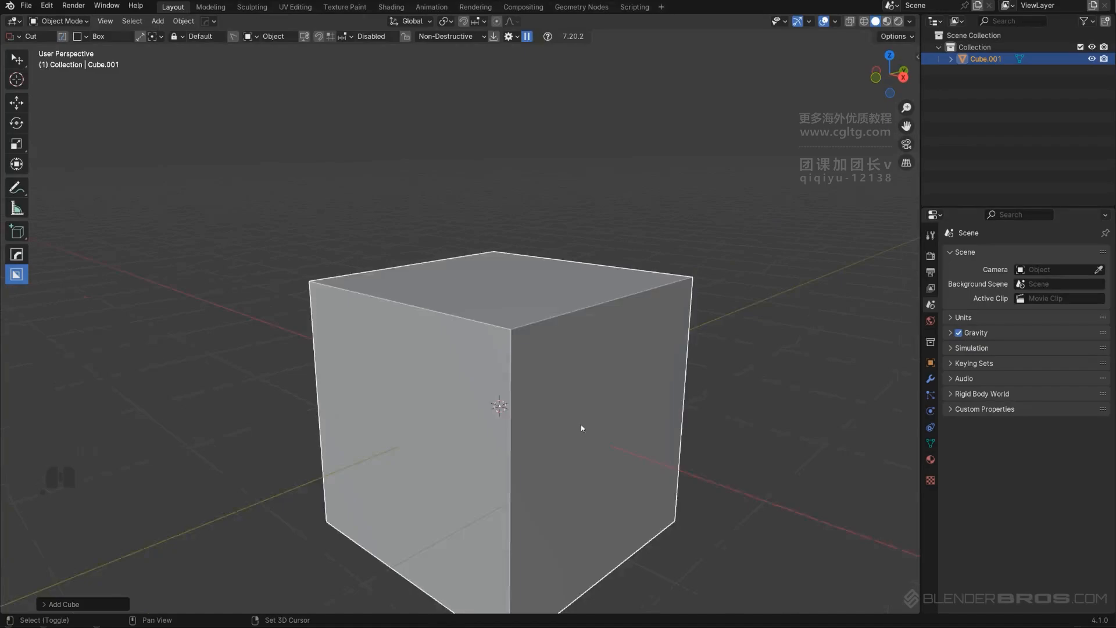
# Step: Enable Box Grid and cut a grid into the cube's top face, overhanging the front-right edge and extruded downward into the cube
pyautogui.keyDown('shift'); pyautogui.moveTo(582, 426); pyautogui.dragTo(550, 344, button='middle'); pyautogui.keyUp('shift')
pyautogui.scroll(-2, 558, 337)
pyautogui.press('d')
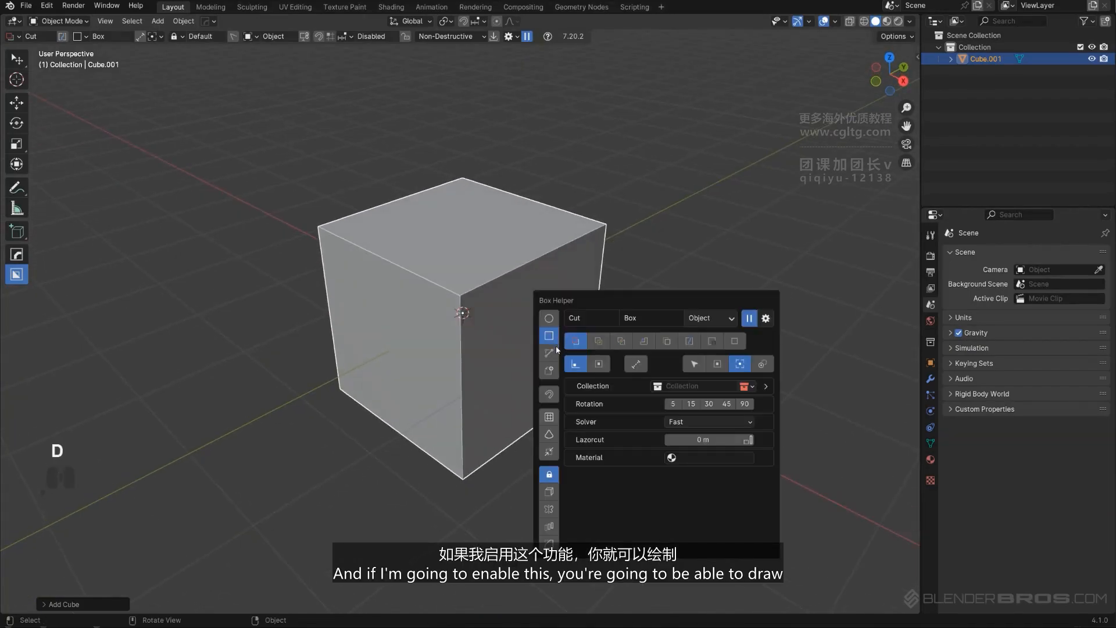
pyautogui.click(551, 420)
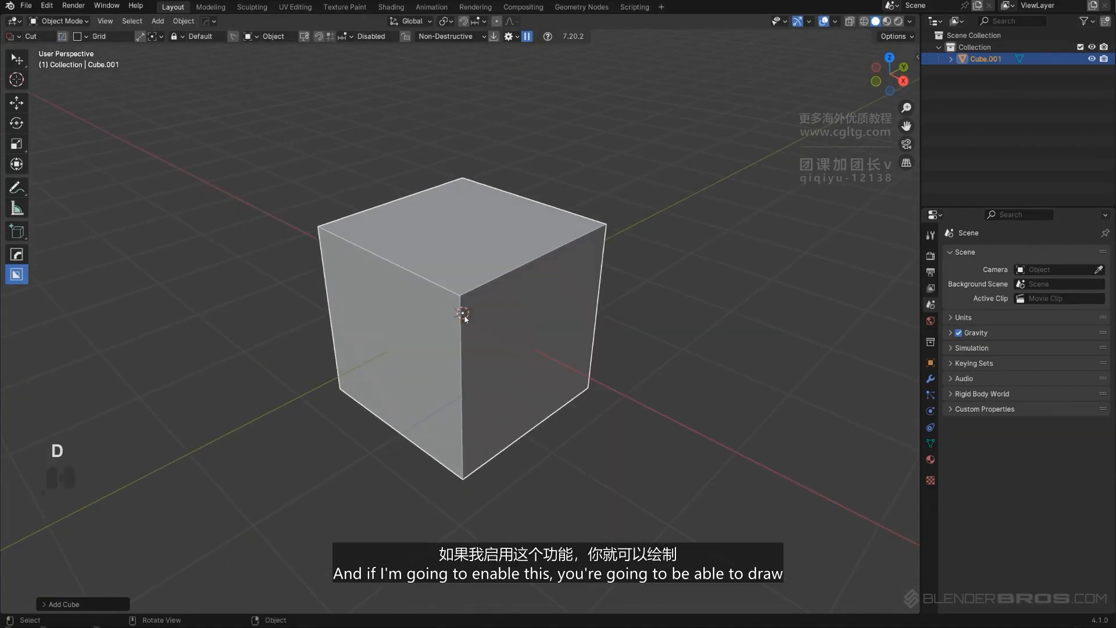
pyautogui.scroll(1, 510, 199)
pyautogui.moveTo(510, 199); pyautogui.dragTo(540, 310)
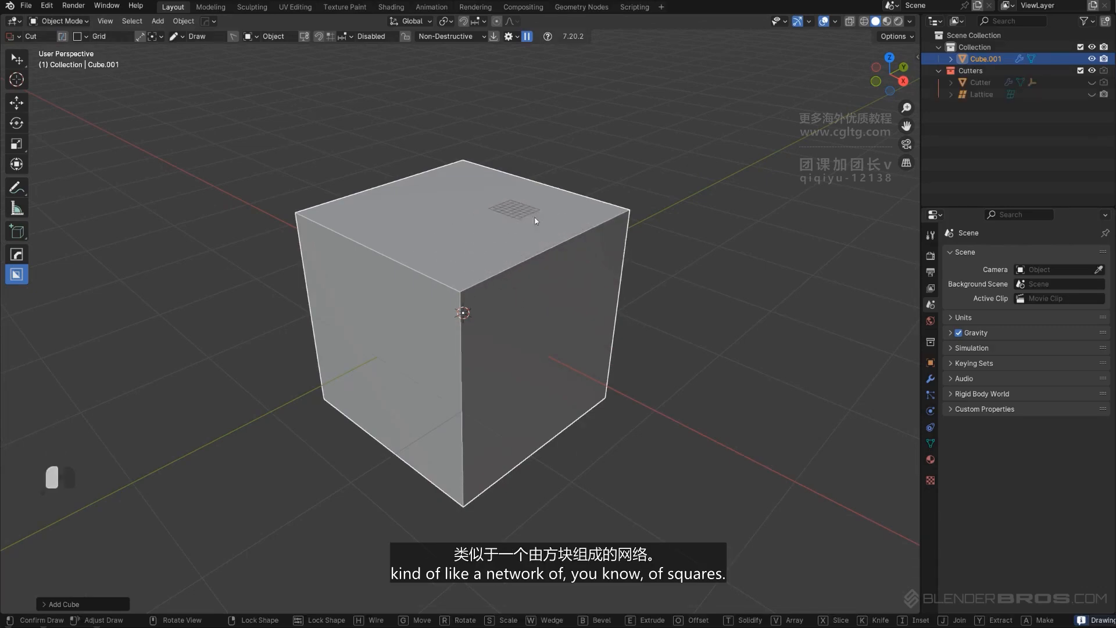
pyautogui.moveTo(535, 221)
pyautogui.mouseDown()
pyautogui.moveTo(523, 296)
pyautogui.moveTo(544, 279)
pyautogui.moveTo(538, 378)
pyautogui.mouseUp()
pyautogui.scroll(3, 541, 366)
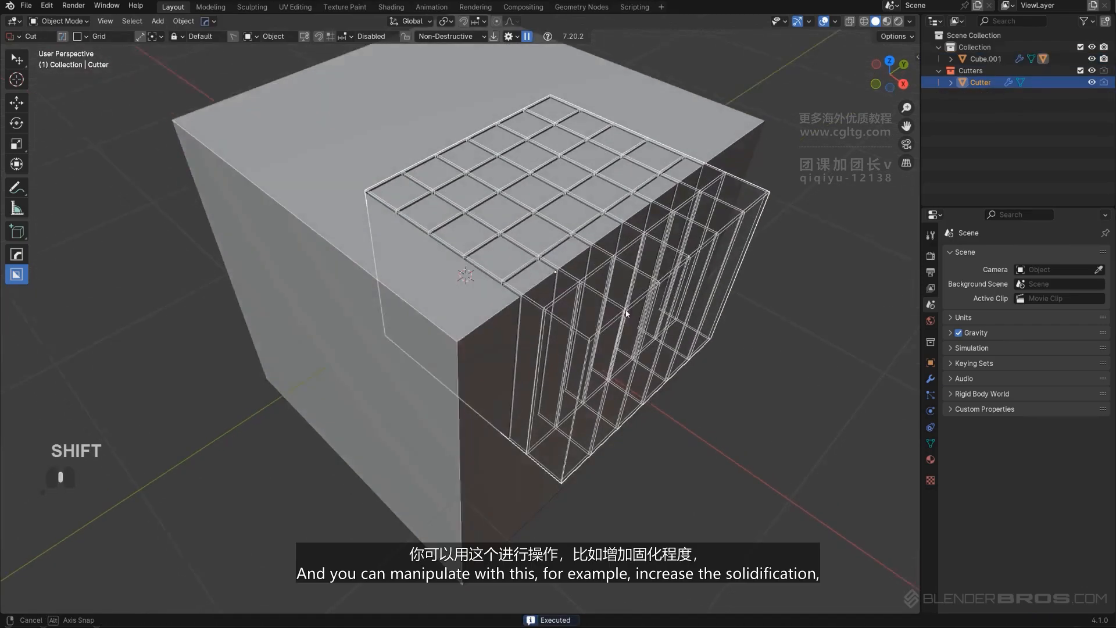
# Step: Increase the Solidify thickness of the grid cutter to widen the grooves cut into the cube
pyautogui.keyDown('shift'); pyautogui.moveTo(605, 325); pyautogui.dragTo(512, 295, button='middle'); pyautogui.keyUp('shift')
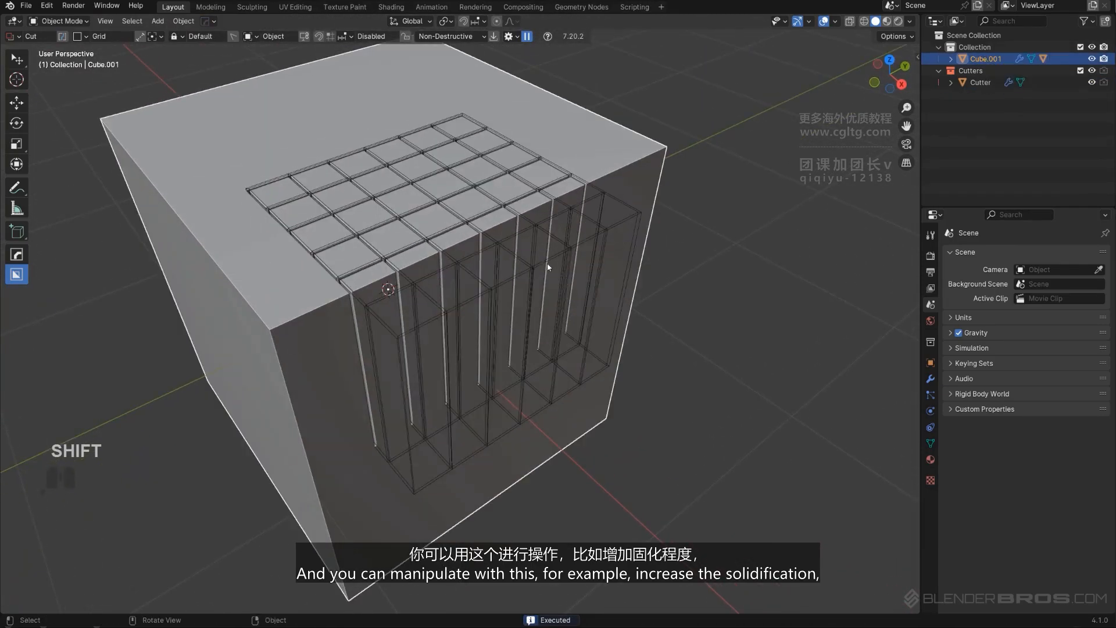
pyautogui.press('q')
pyautogui.click(555, 289)
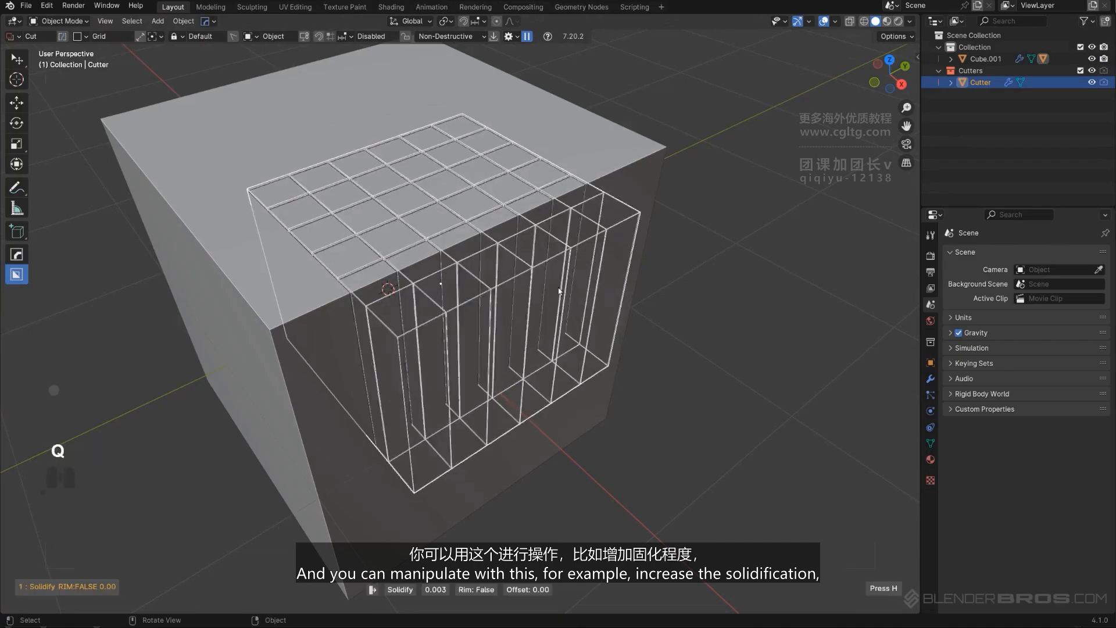
pyautogui.click(551, 286)
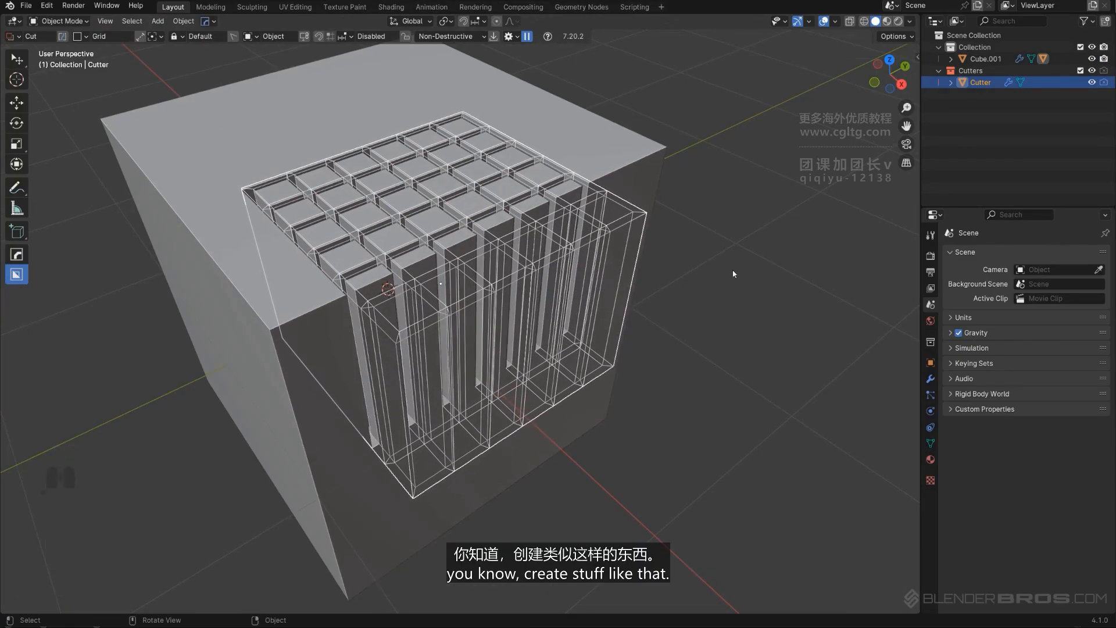
pyautogui.moveTo(551, 287); pyautogui.dragTo(450, 271, button='middle')
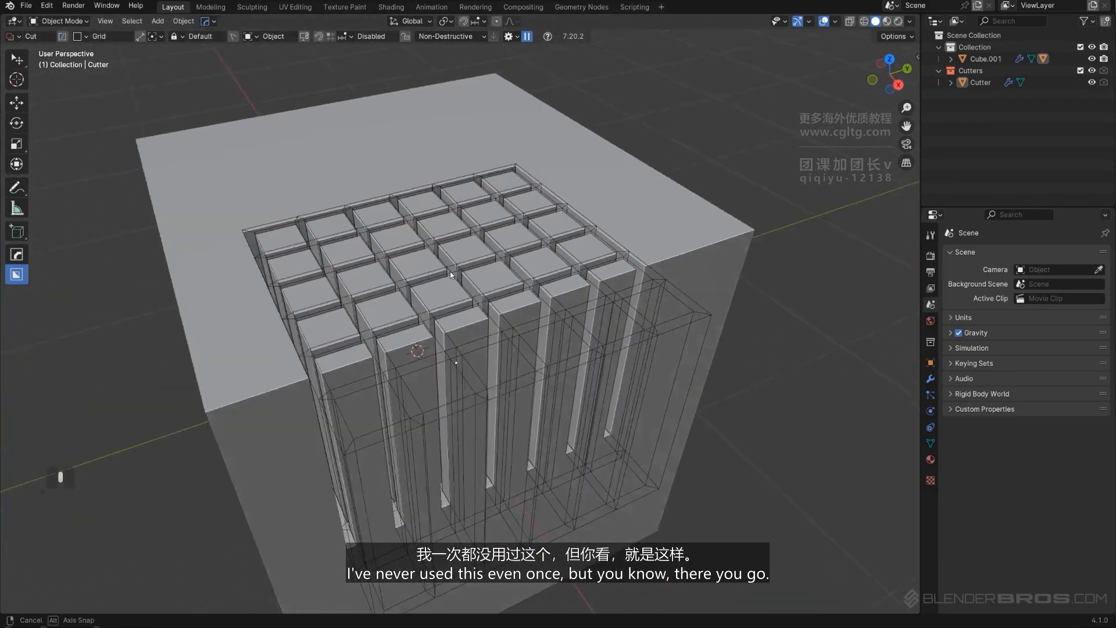
# Step: Delete the grid cutter object from the cube
pyautogui.keyDown('shift'); pyautogui.click(375, 203); pyautogui.keyUp('shift')
pyautogui.press('x')
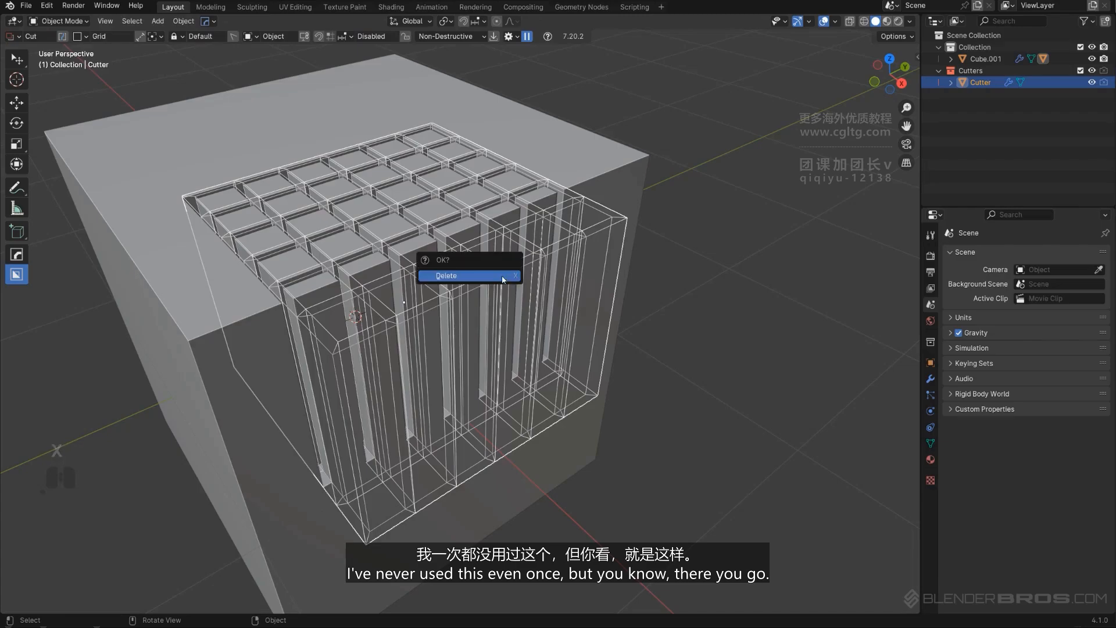
pyautogui.click(503, 276)
pyautogui.scroll(-1, 482, 267)
# Step: Turn off the Box Grid border and cut a grid into the cube's top face, overhanging the edge and extruded downward
pyautogui.press('d')
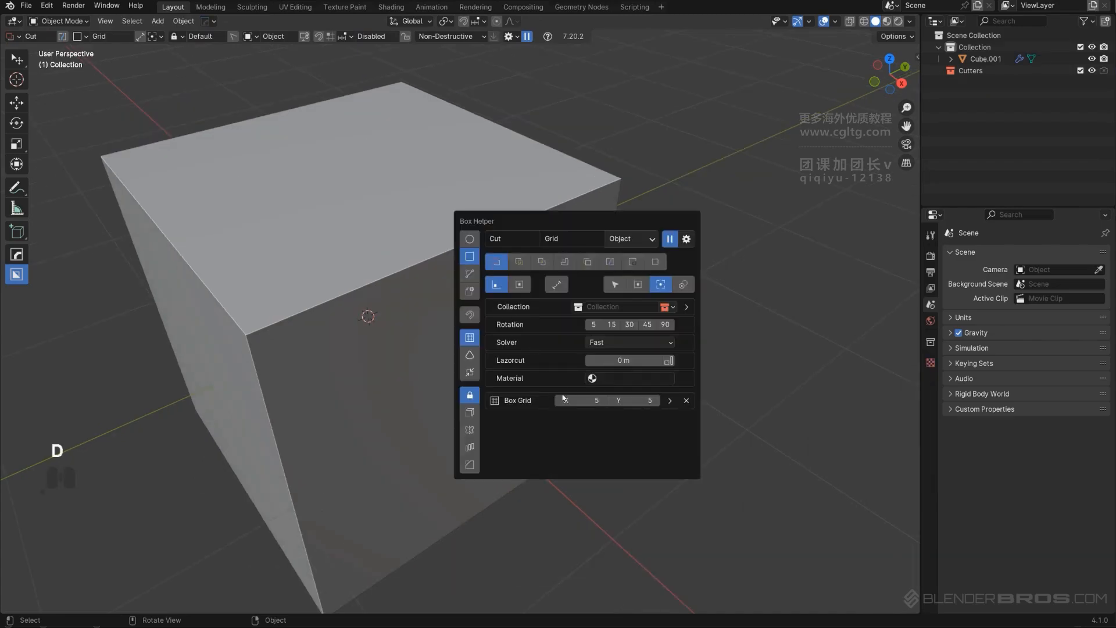
pyautogui.click(670, 400)
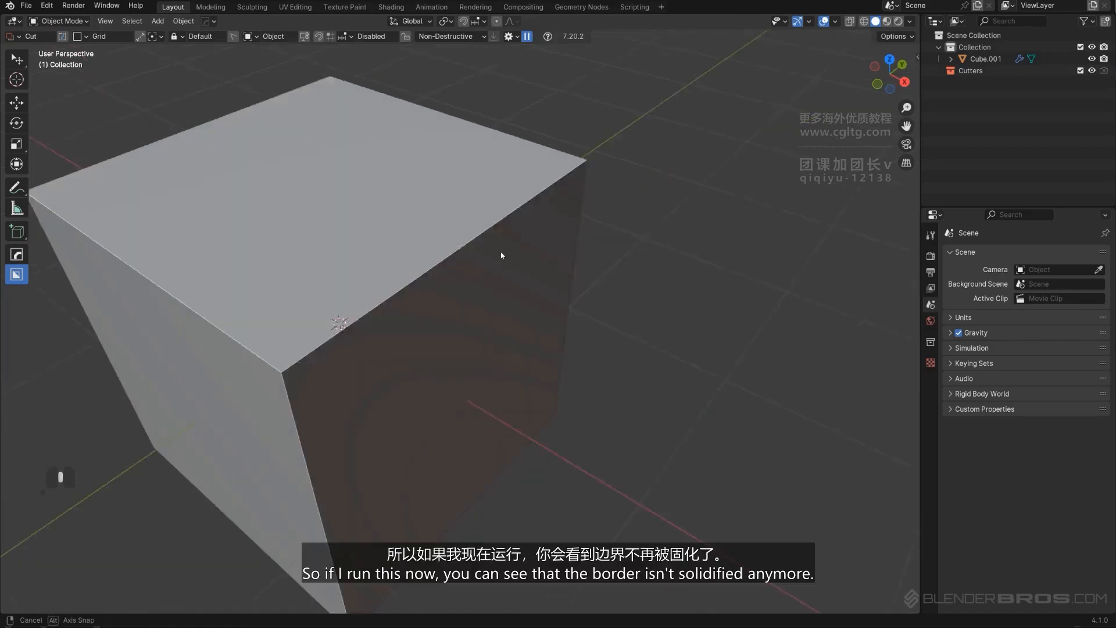
pyautogui.moveTo(503, 252); pyautogui.dragTo(437, 217, button='middle')
pyautogui.moveTo(405, 180); pyautogui.dragTo(445, 324)
pyautogui.click(447, 357)
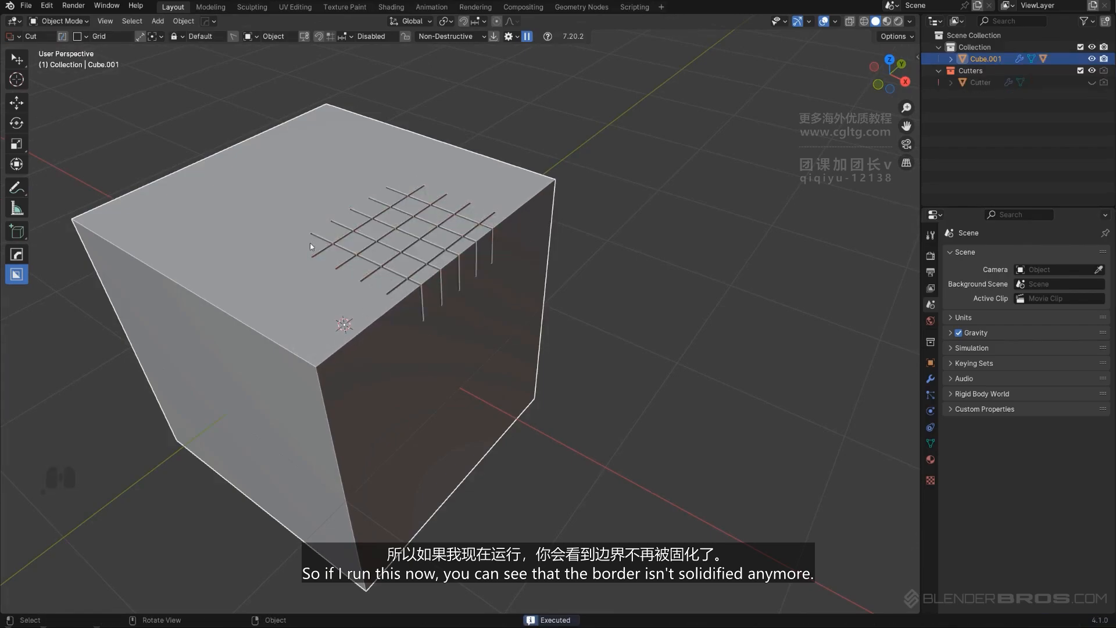
pyautogui.moveTo(448, 244); pyautogui.dragTo(446, 250, button='middle')
# Step: Enable Fill Back for Box Grid and draw a large flat grid shape on the floor beside the cube
pyautogui.press('d')
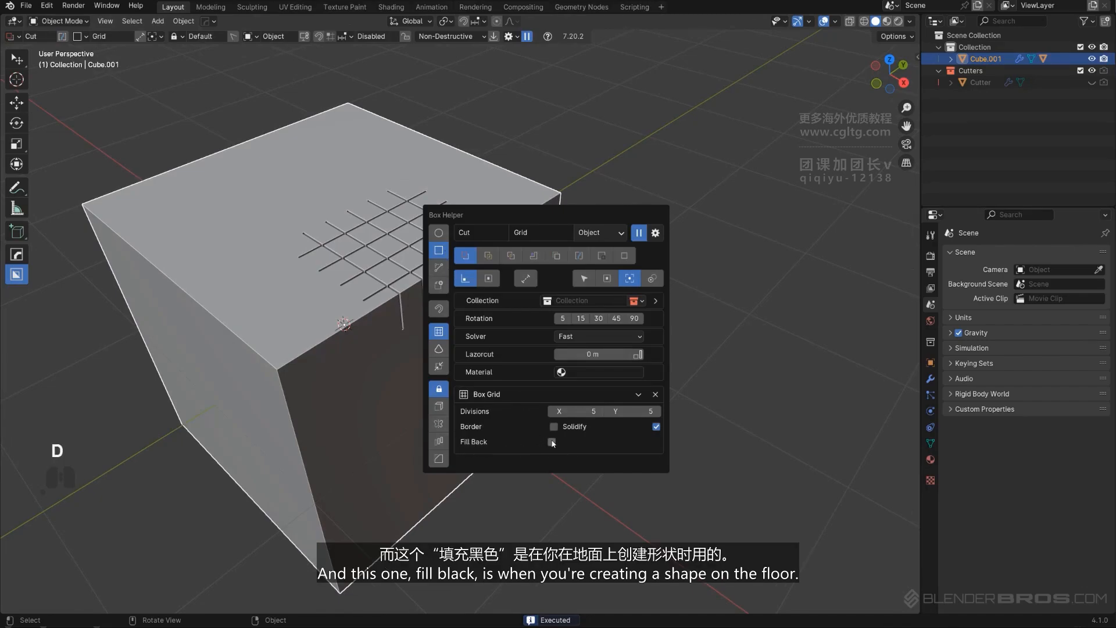
pyautogui.scroll(-2, 593, 263)
pyautogui.moveTo(593, 263)
pyautogui.keyDown('shift'); pyautogui.mouseDown(button='middle')
pyautogui.moveTo(495, 279)
pyautogui.moveTo(488, 265)
pyautogui.moveTo(491, 274)
pyautogui.mouseUp(button='middle'); pyautogui.keyUp('shift')
pyautogui.click(491, 270)
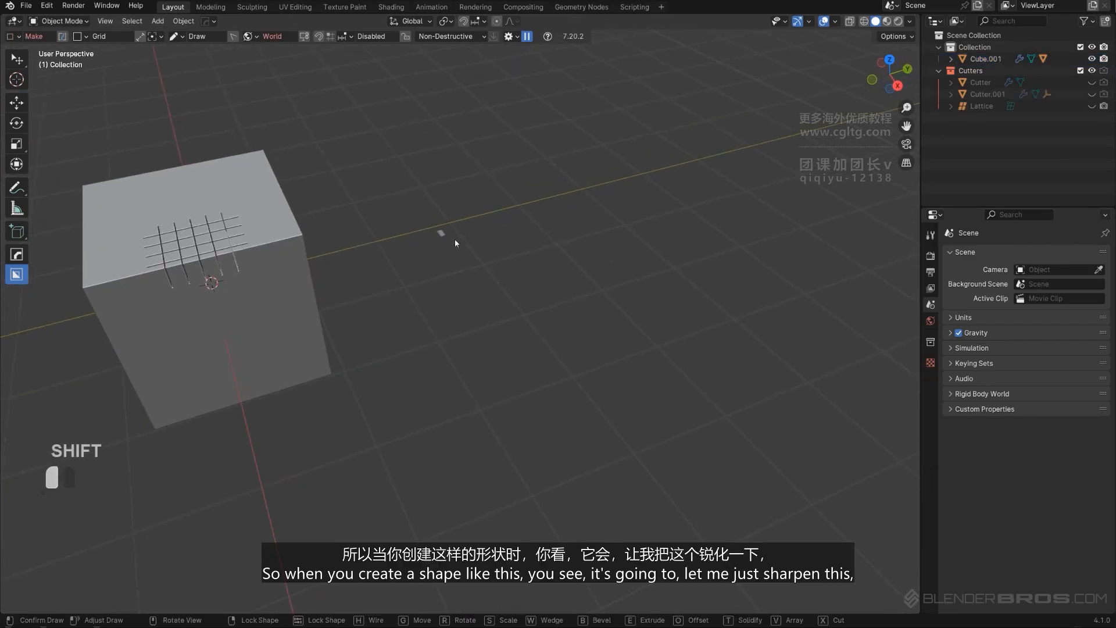
pyautogui.moveTo(487, 247)
pyautogui.mouseDown()
pyautogui.moveTo(696, 326)
pyautogui.moveTo(845, 352)
pyautogui.mouseUp()
pyautogui.click(845, 351)
pyautogui.scroll(2, 778, 350)
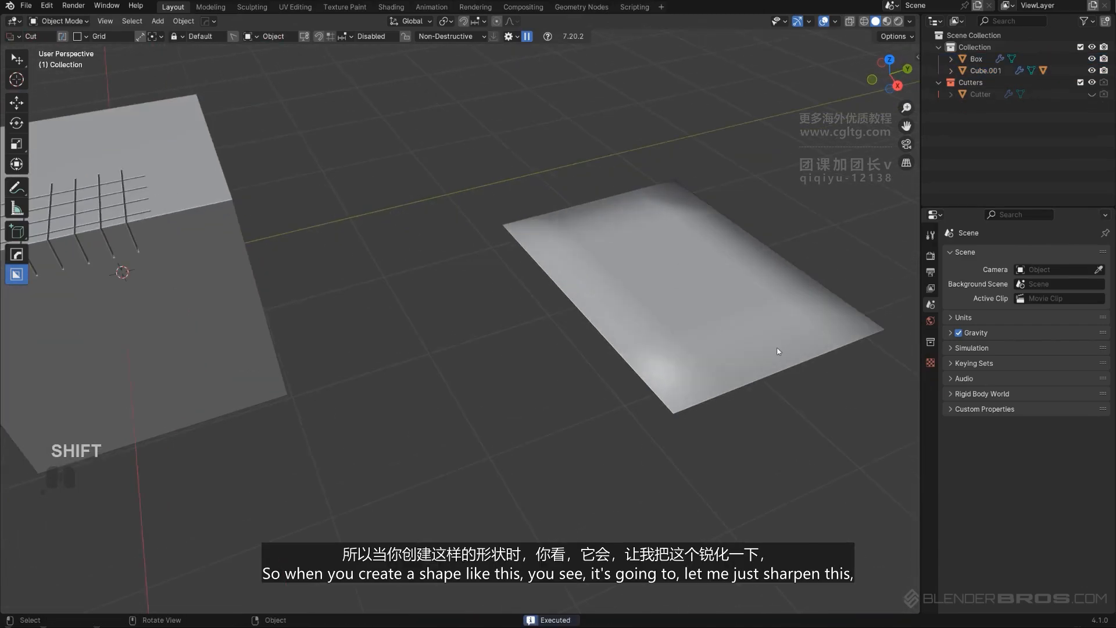
# Step: Sharpen the new floor grid and inspect the faces between its grid lines in Edit Mode
pyautogui.press('Tab')
pyautogui.click(622, 349)
pyautogui.press('q')
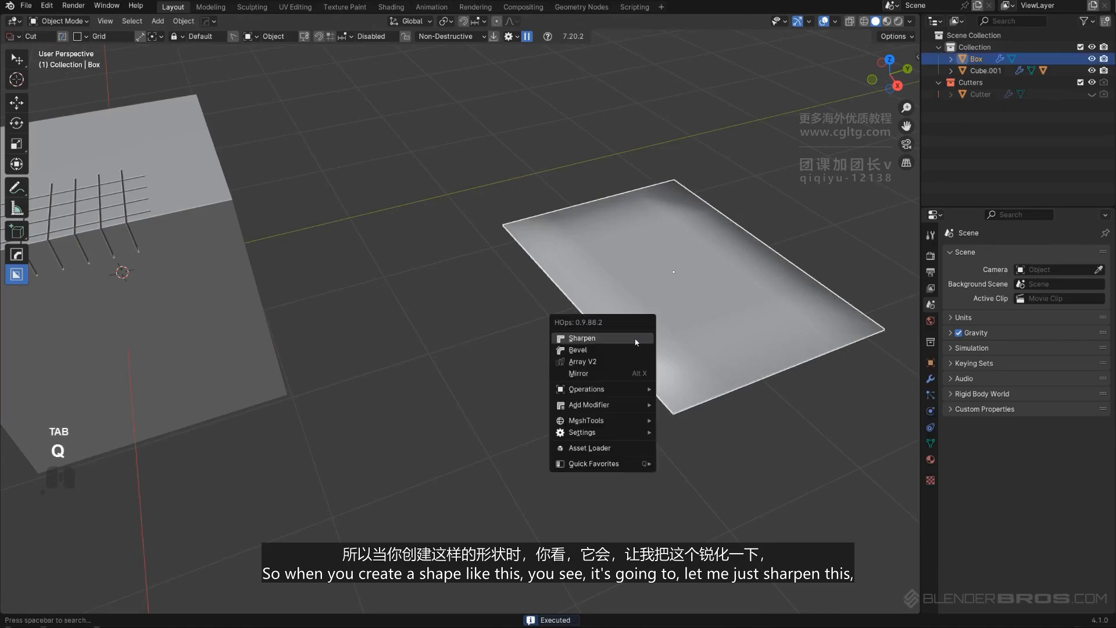
pyautogui.click(590, 333)
pyautogui.press('Tab')
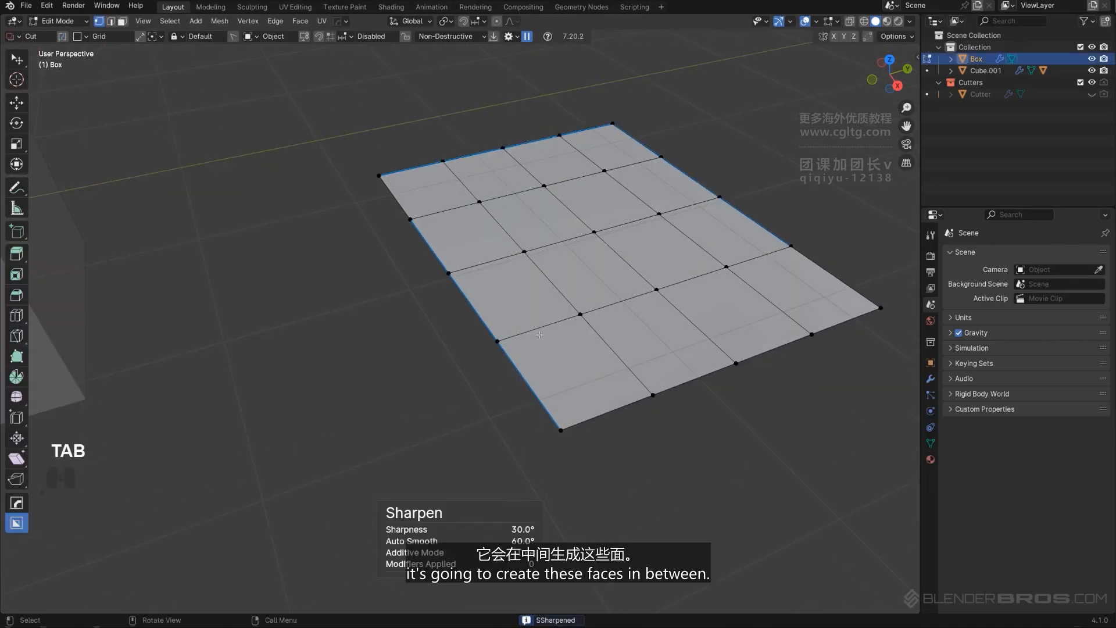
pyautogui.click(582, 305)
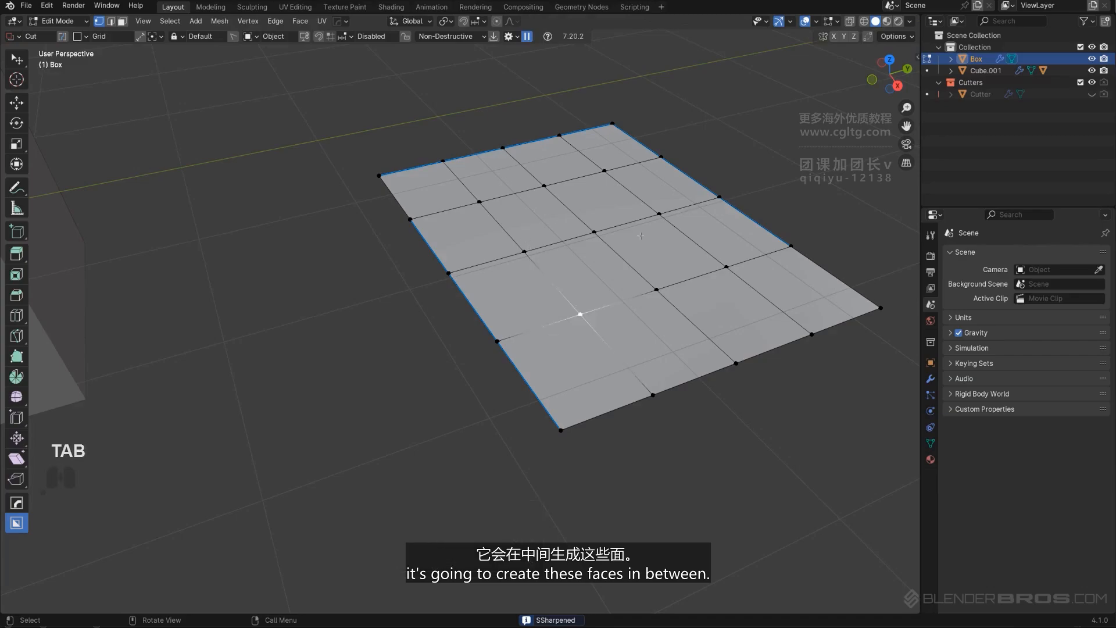
pyautogui.moveTo(620, 294); pyautogui.dragTo(593, 155, button='middle')
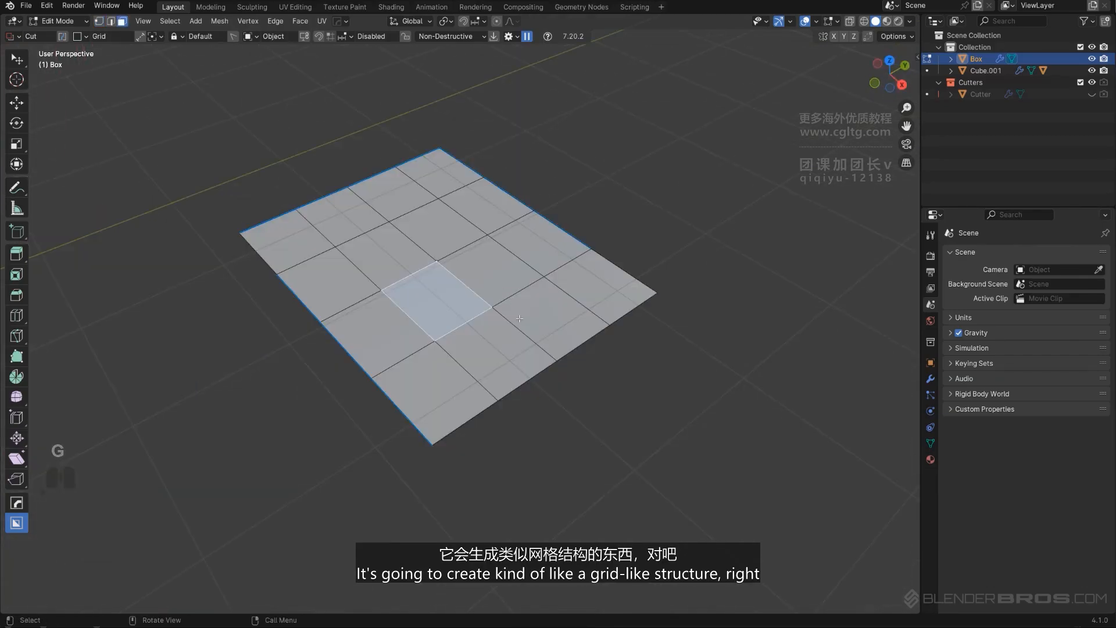
pyautogui.keyDown('shift'); pyautogui.moveTo(519, 319); pyautogui.dragTo(503, 284, button='middle'); pyautogui.keyUp('shift')
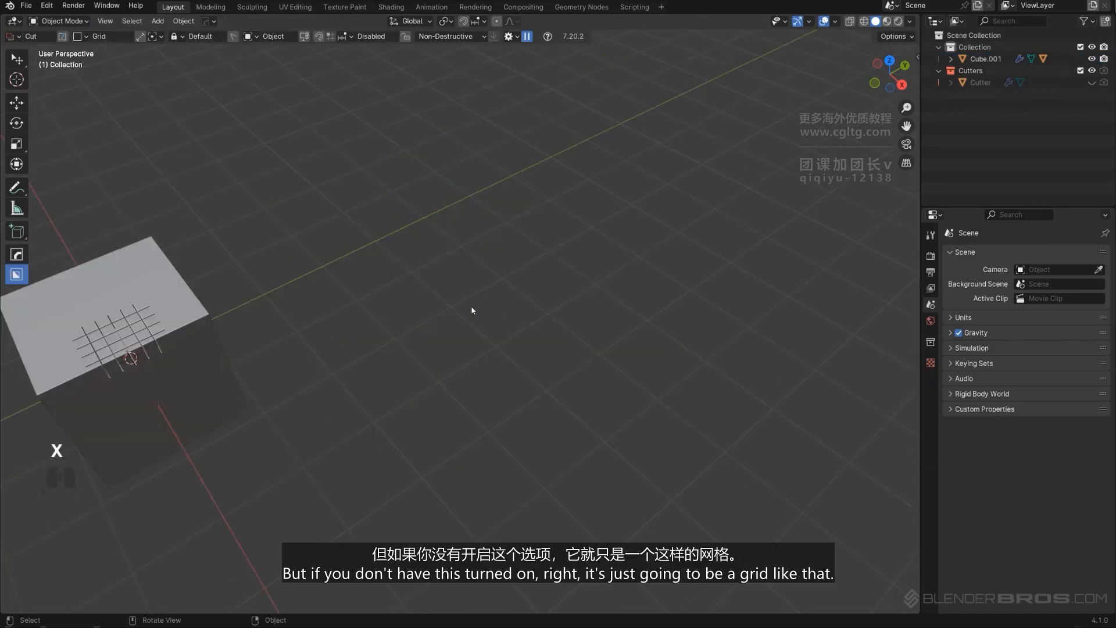
# Step: Turn off Fill Back and draw a Box Grid on the floor beside the cube
pyautogui.press('d')
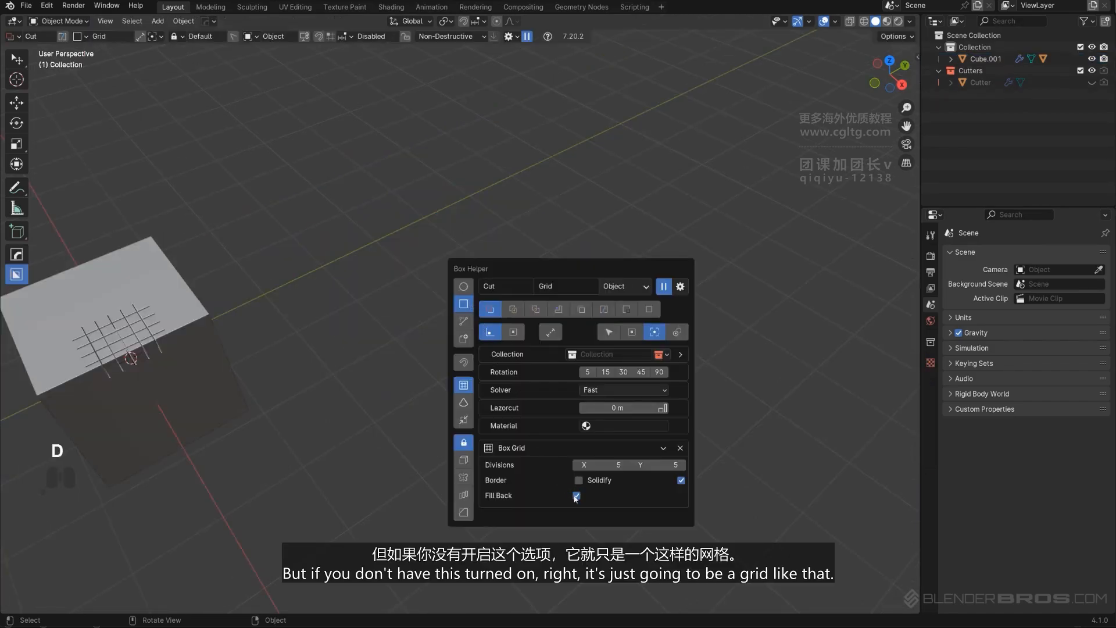
pyautogui.moveTo(463, 264); pyautogui.dragTo(715, 308)
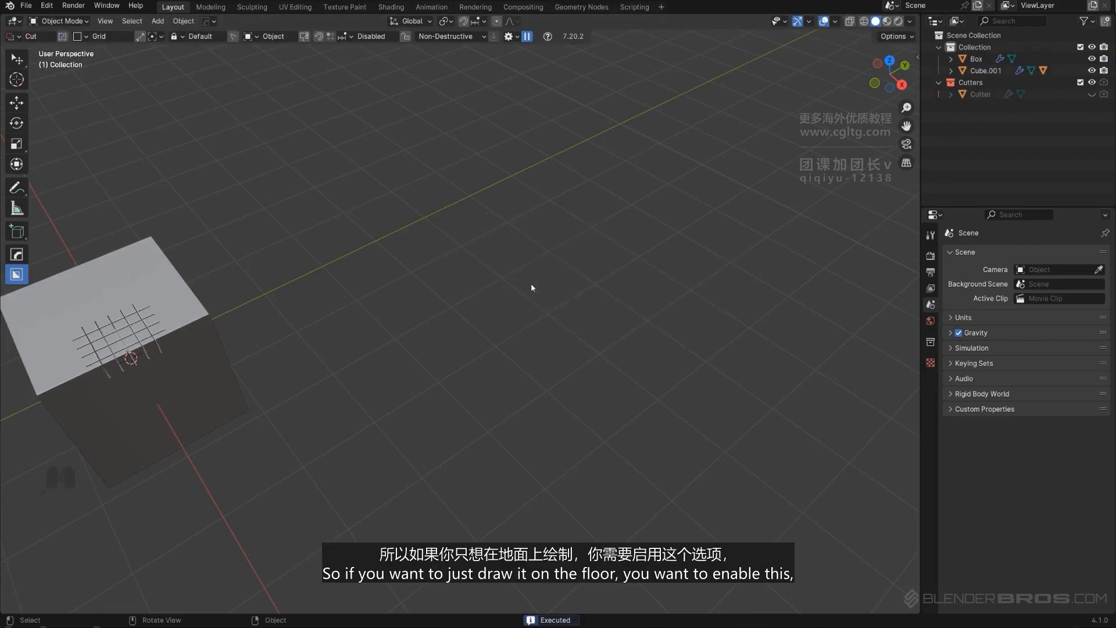
# Step: Turn Fill Back on again and draw a second Box Grid on the floor, deleting that shape once checked
pyautogui.press('d')
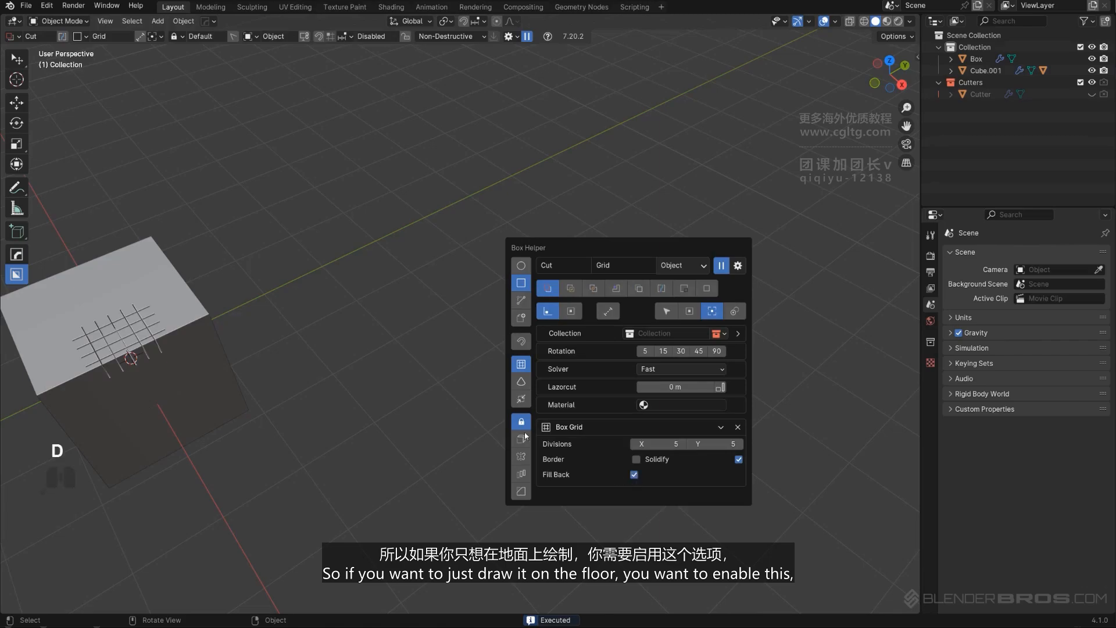
pyautogui.moveTo(424, 279); pyautogui.dragTo(773, 313)
pyautogui.click(738, 302)
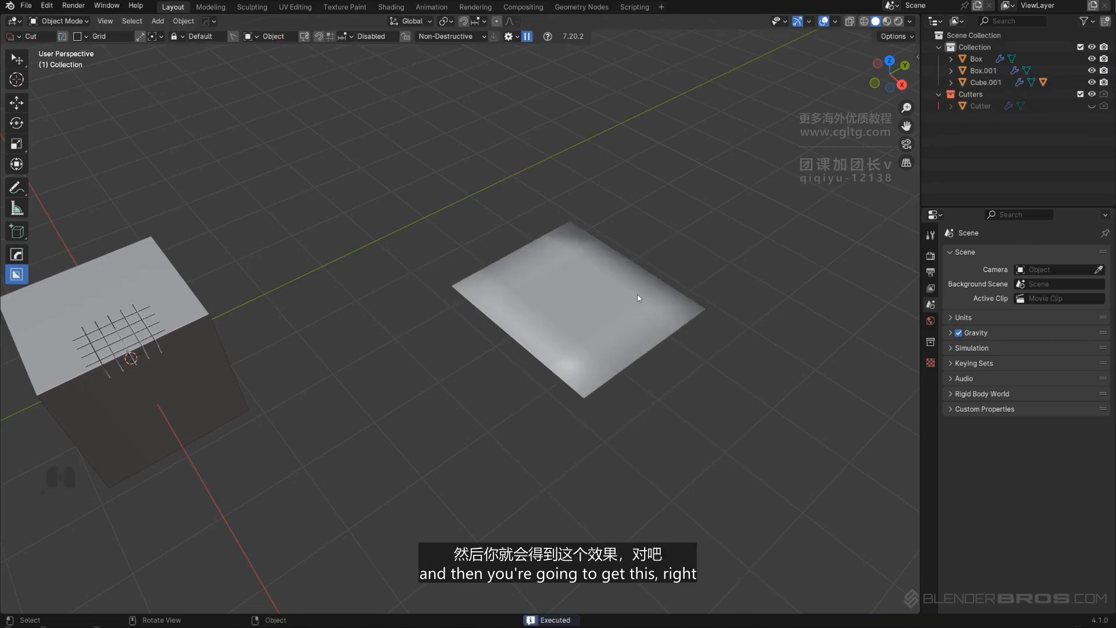
pyautogui.press('x')
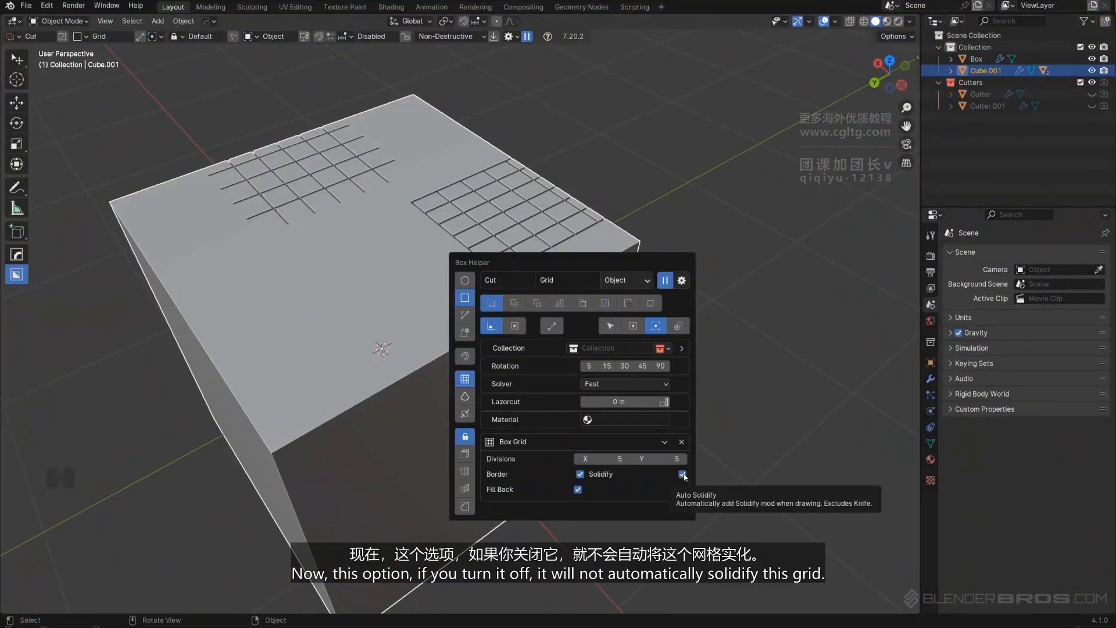
# Step: Disable Solidify for Box Grid and cut a grid into the free area of the cube's top face near the edge
pyautogui.click(683, 475)
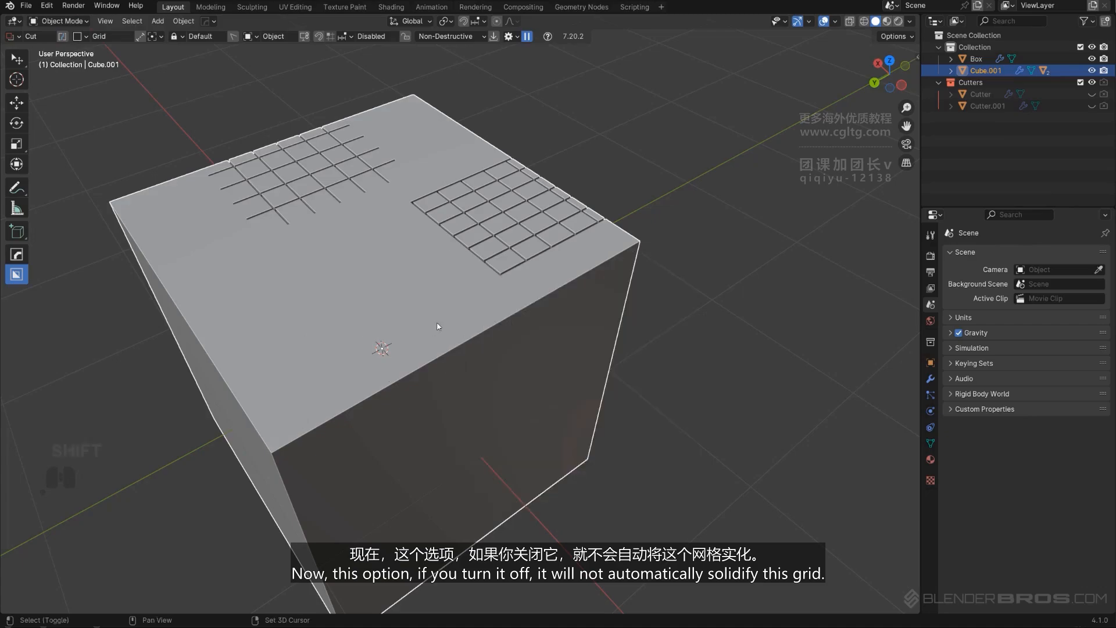
pyautogui.keyDown('shift'); pyautogui.moveTo(440, 327); pyautogui.dragTo(541, 267, button='middle'); pyautogui.keyUp('shift')
pyautogui.moveTo(494, 192); pyautogui.dragTo(513, 354)
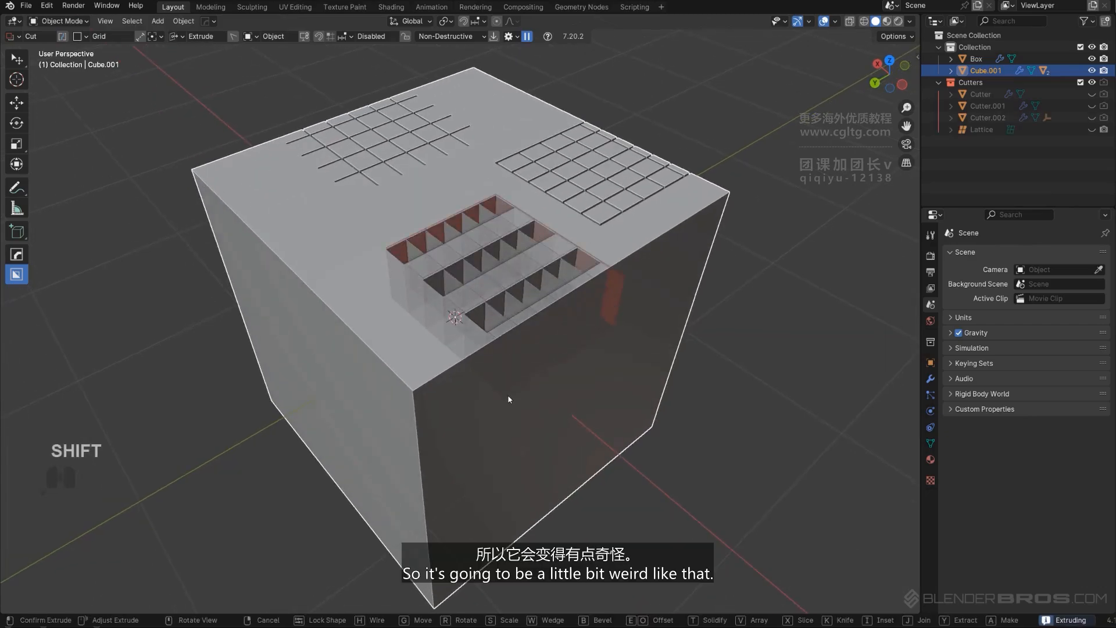
pyautogui.click(507, 394)
pyautogui.moveTo(507, 350)
pyautogui.mouseDown(button='middle')
pyautogui.moveTo(522, 384)
pyautogui.moveTo(456, 356)
pyautogui.moveTo(490, 343)
pyautogui.moveTo(590, 368)
pyautogui.moveTo(577, 354)
pyautogui.moveTo(605, 383)
pyautogui.mouseUp(button='middle')
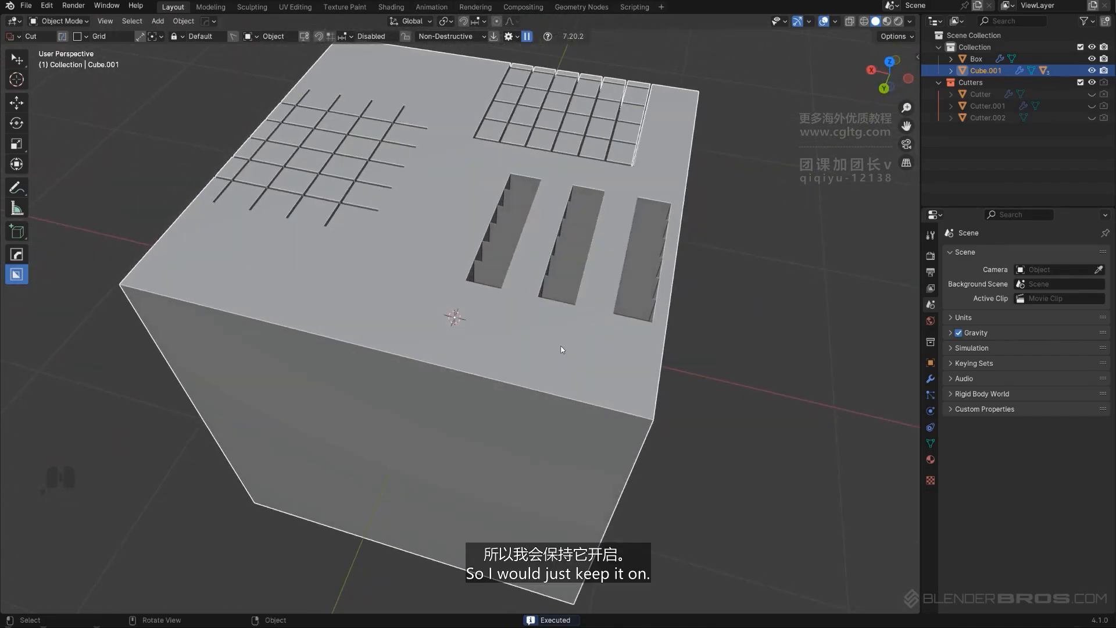
# Step: Re-enable Solidify for Box Grid and cut a grid across the cube's top edge, extruded down the side face
pyautogui.press('d')
pyautogui.moveTo(462, 291); pyautogui.dragTo(527, 271, button='middle')
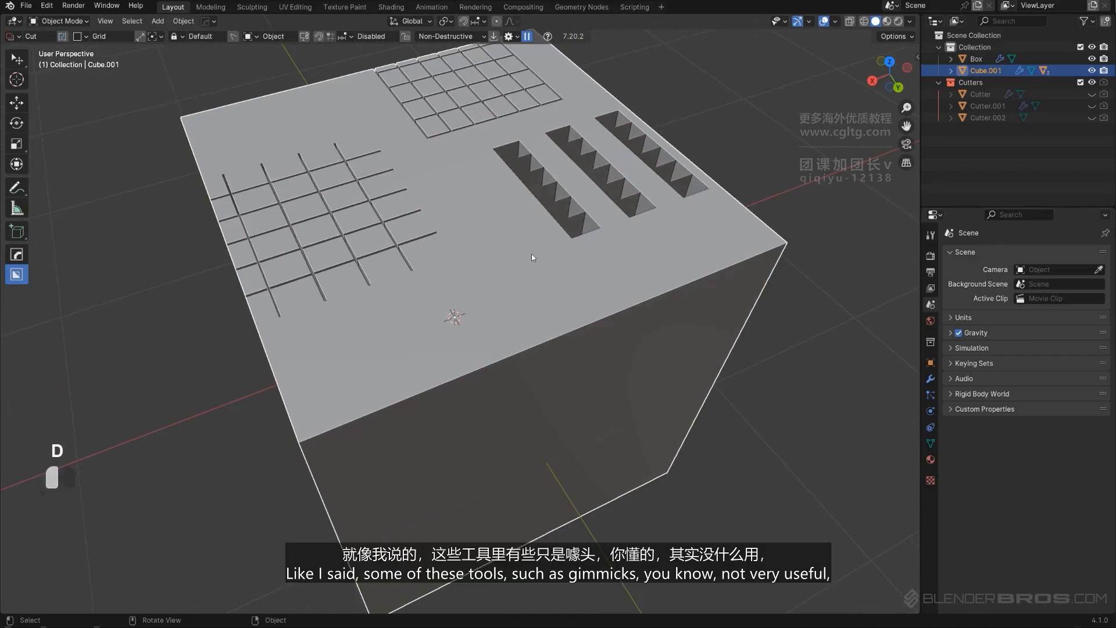
pyautogui.moveTo(531, 252); pyautogui.dragTo(467, 420)
pyautogui.moveTo(449, 485); pyautogui.dragTo(451, 483)
pyautogui.moveTo(585, 385); pyautogui.dragTo(63, 315, button='middle')
pyautogui.scroll(2, 441, 272)
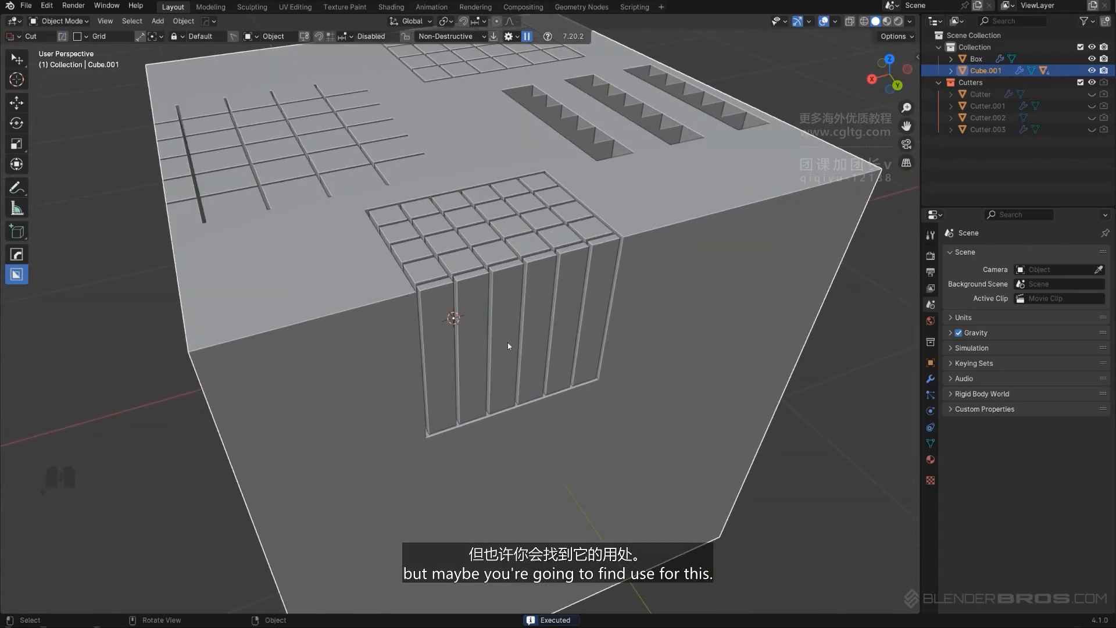
pyautogui.moveTo(507, 342); pyautogui.dragTo(530, 348, button='middle')
# Step: Enable Wedge for the box cutter and draw a wedge box across the cube's top edge near the far corner
pyautogui.press('d')
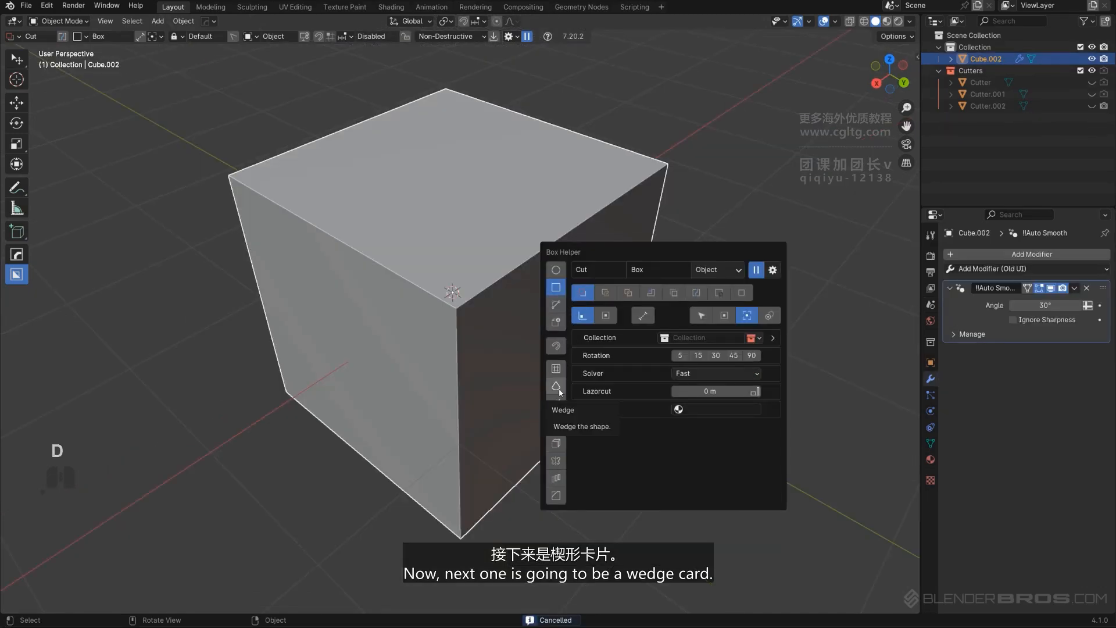
pyautogui.click(556, 387)
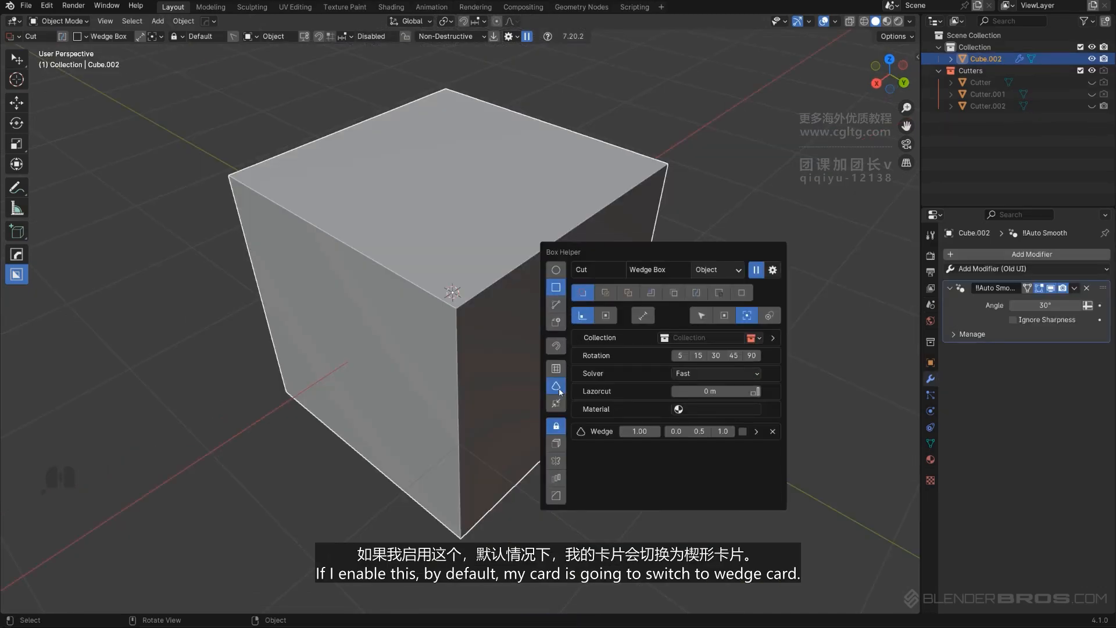
pyautogui.moveTo(592, 186); pyautogui.dragTo(562, 263)
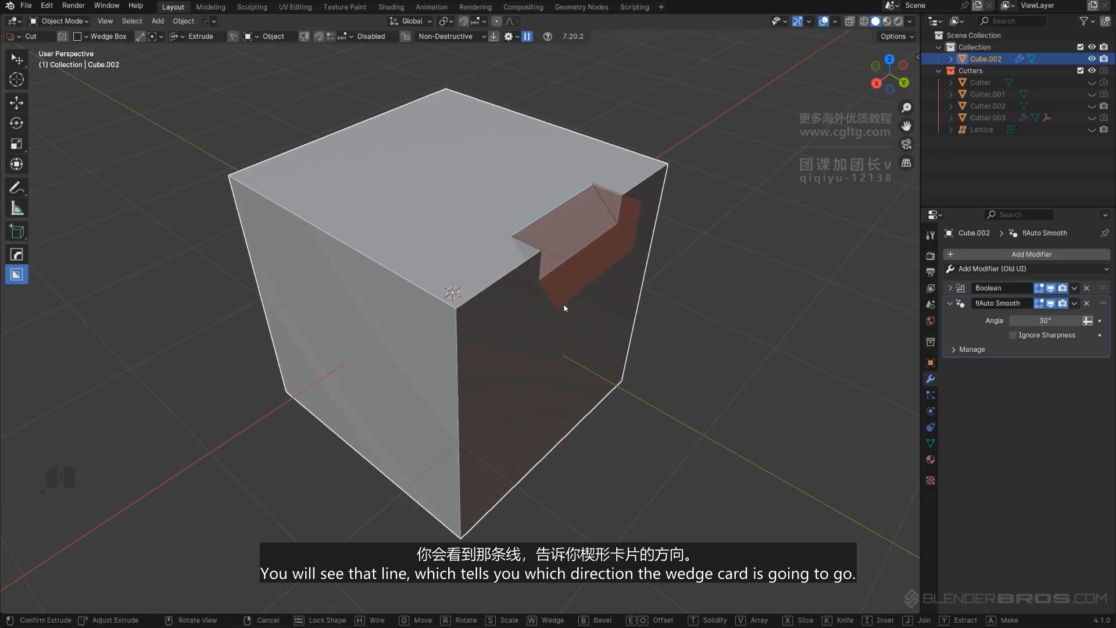
# Step: Rotate the wedge direction of the cutter three times and finish the cut as a perfect 45° wedge
pyautogui.press('w')
pyautogui.press('w')
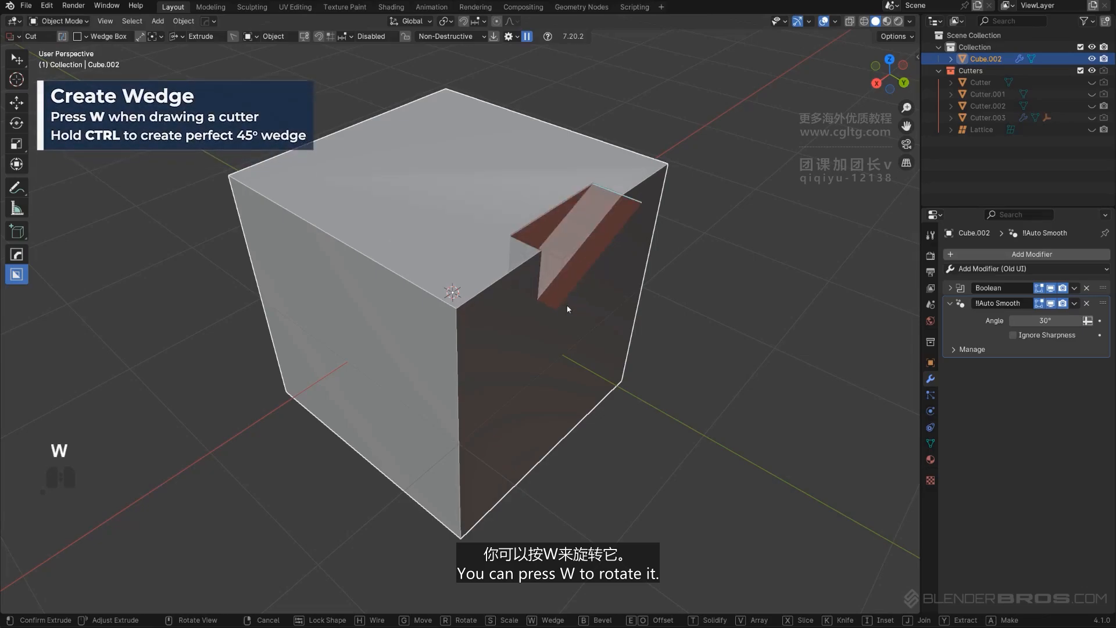
pyautogui.press('w')
pyautogui.press('ctrl')
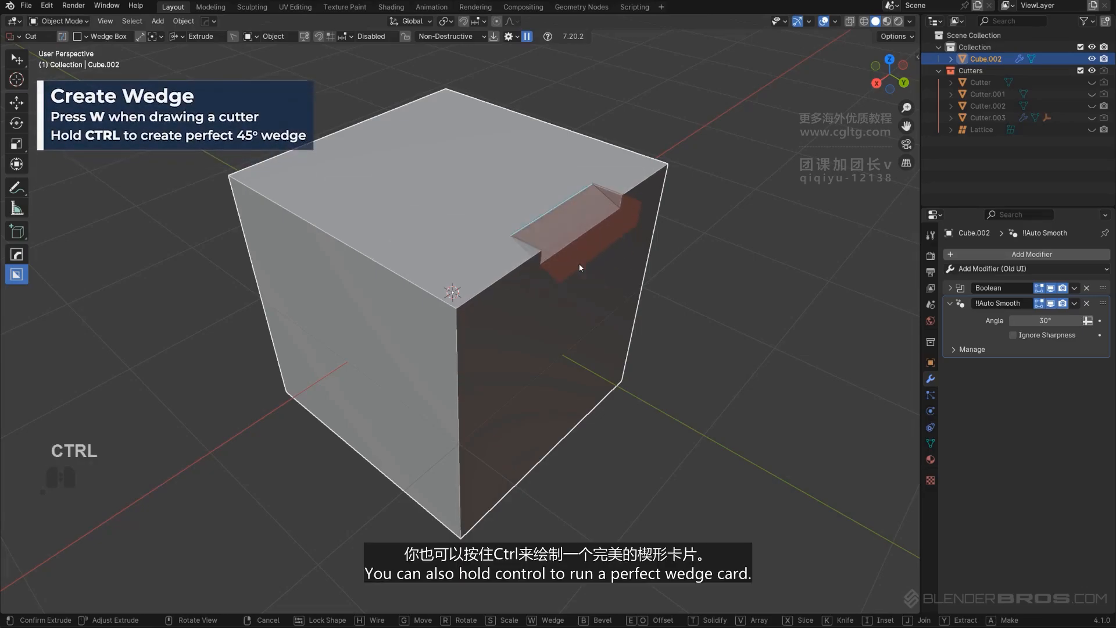
pyautogui.click(579, 263)
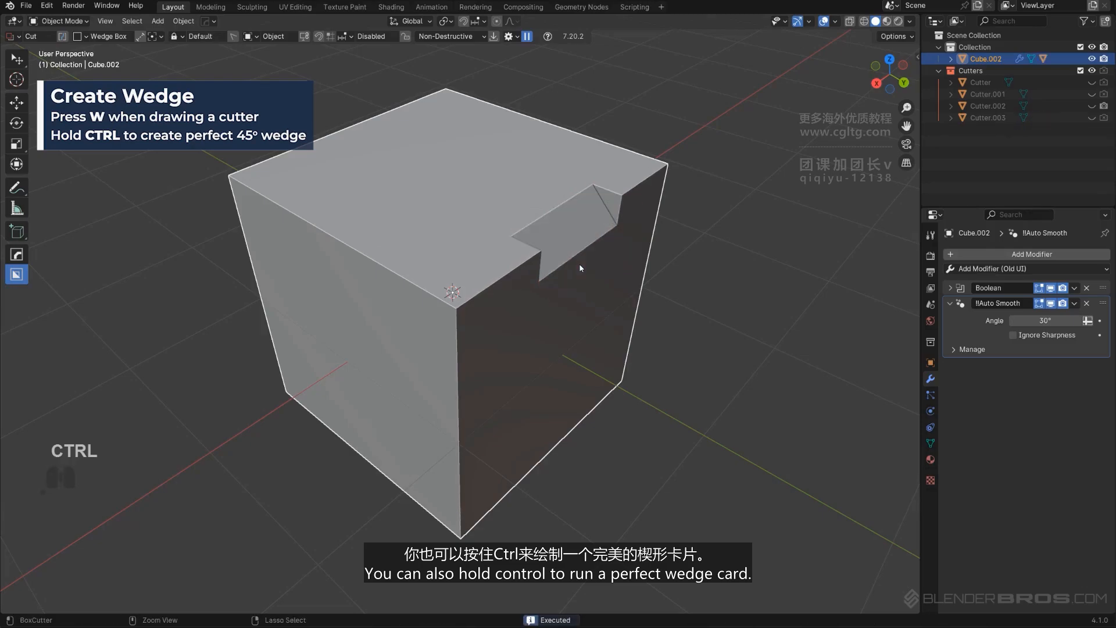
# Step: Set the Wedge factor to 5 and try a wedge box cut on another top edge of the cube
pyautogui.press('d')
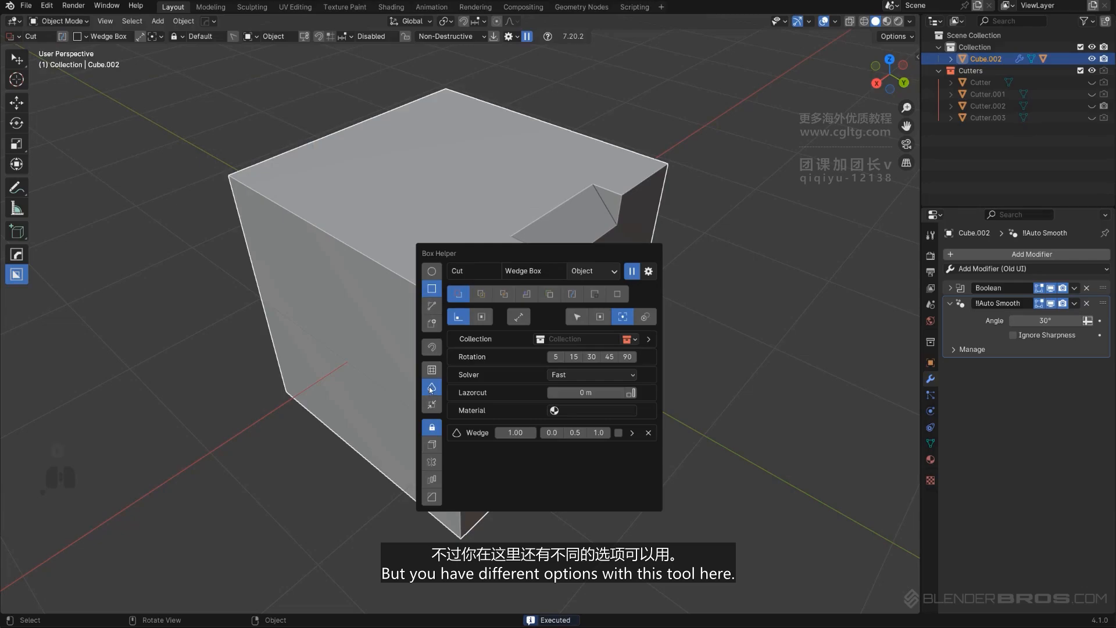
pyautogui.click(517, 433)
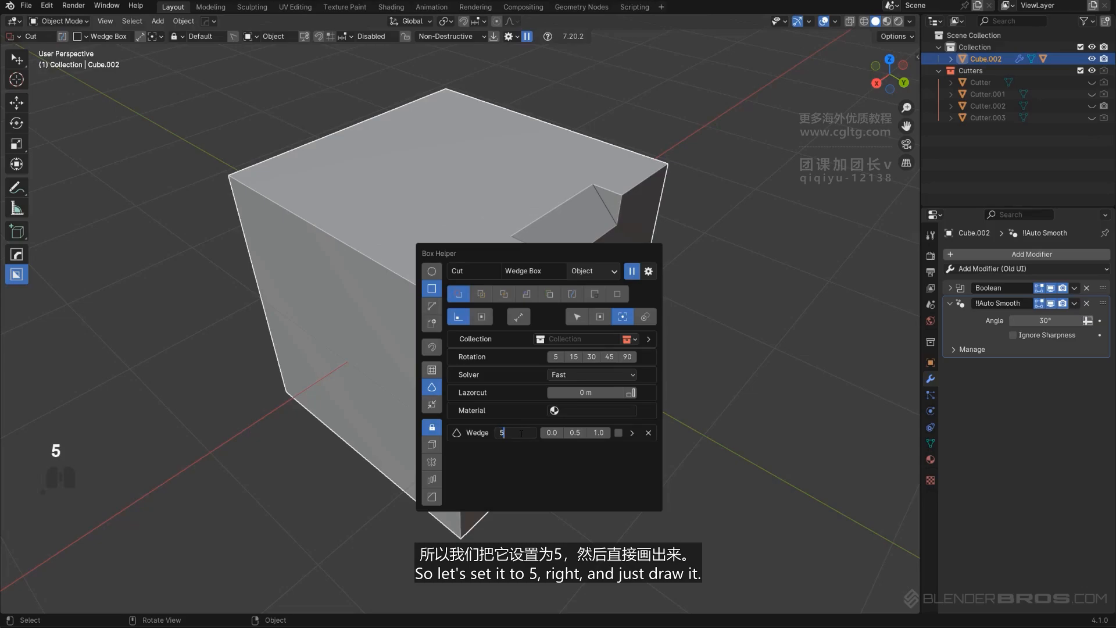
pyautogui.press('Return')
pyautogui.moveTo(289, 110); pyautogui.dragTo(618, 186, button='middle')
pyautogui.moveTo(618, 186)
pyautogui.mouseDown()
pyautogui.moveTo(569, 246)
pyautogui.moveTo(627, 235)
pyautogui.mouseUp()
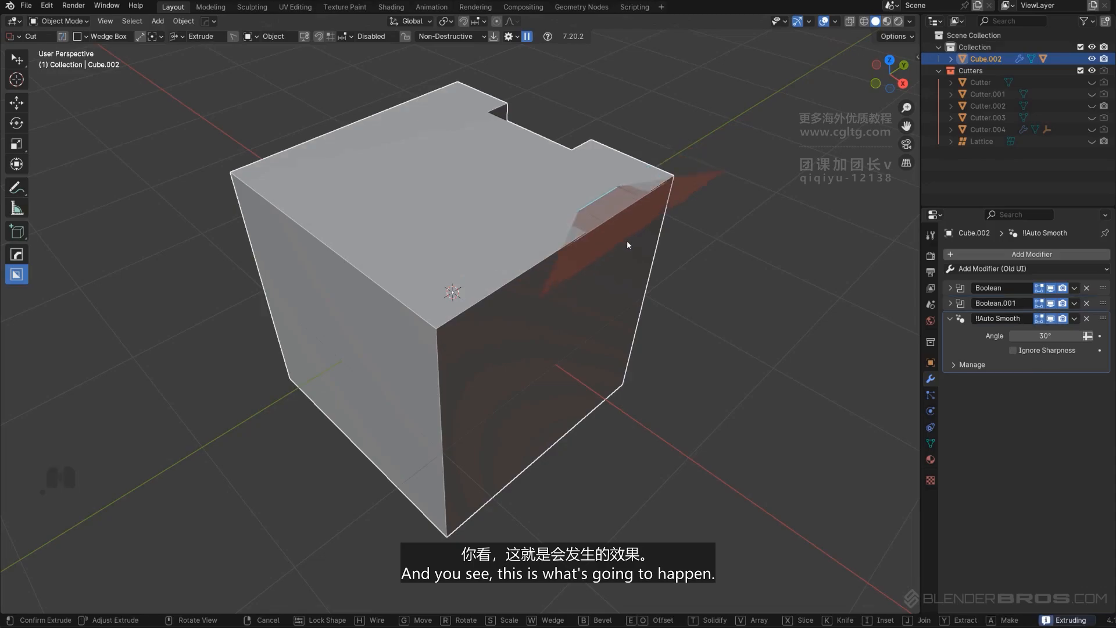
pyautogui.rightClick(622, 284)
# Step: Cut another wedge box into the cube's top edge, rotating and moving the cutter to line up with the edge
pyautogui.moveTo(546, 230); pyautogui.dragTo(577, 263)
pyautogui.press('r')
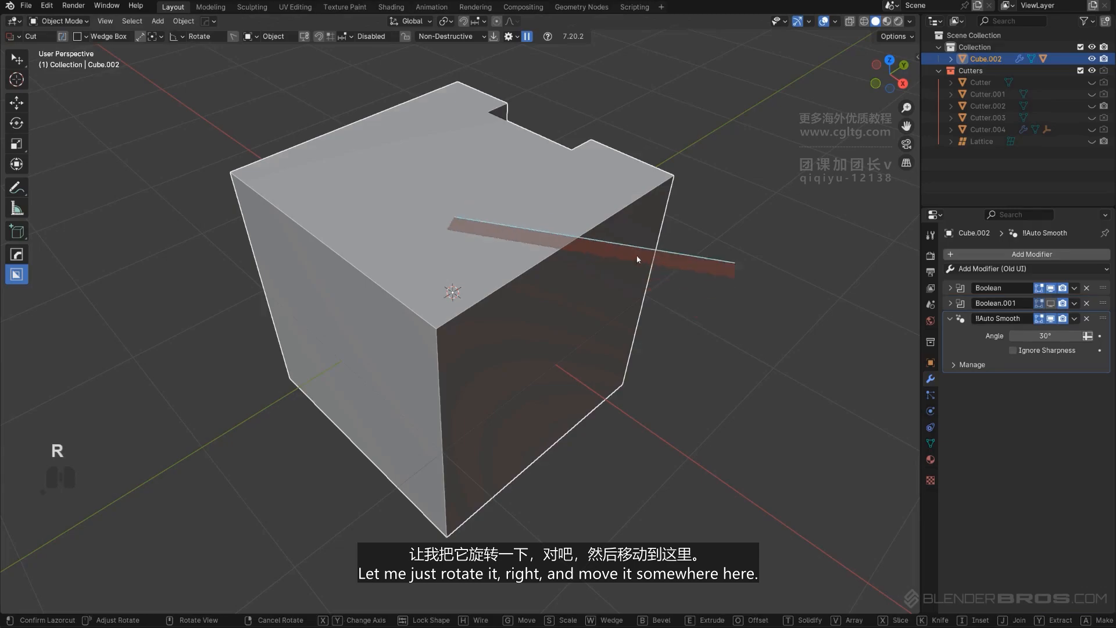
pyautogui.press('g')
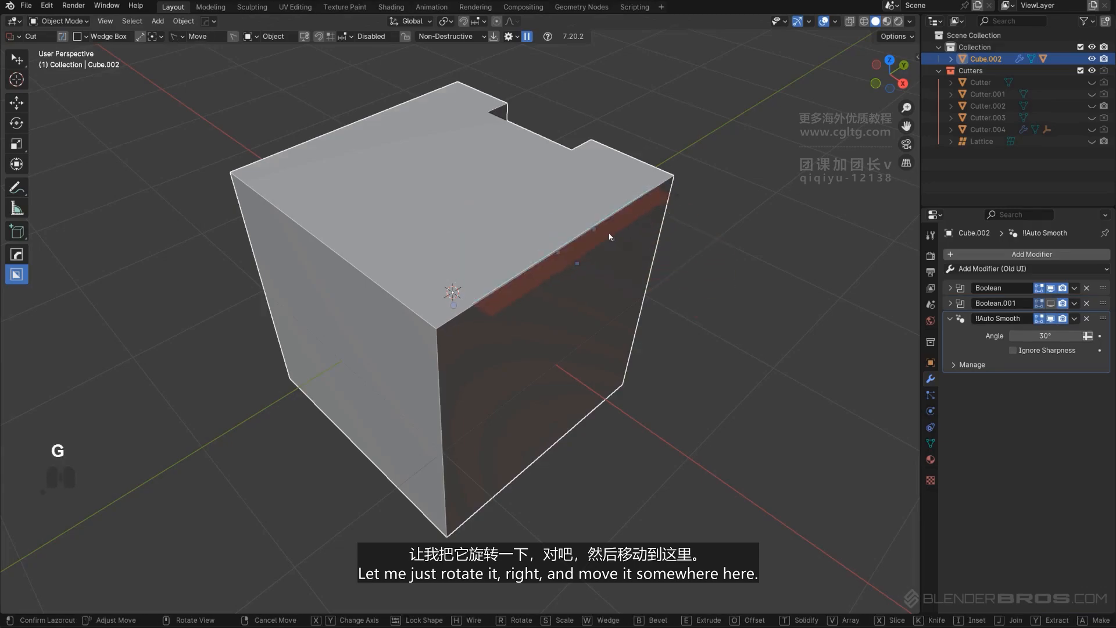
pyautogui.click(575, 239)
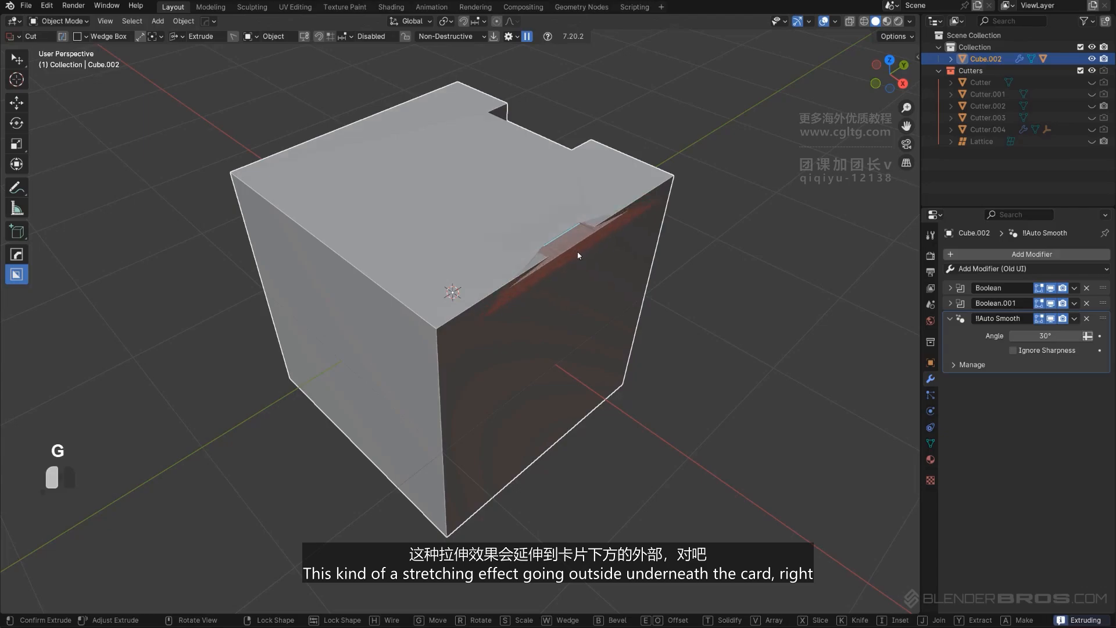
pyautogui.moveTo(579, 269)
pyautogui.mouseDown()
pyautogui.moveTo(578, 279)
pyautogui.moveTo(572, 268)
pyautogui.mouseUp()
pyautogui.moveTo(573, 268)
pyautogui.mouseDown(button='middle')
pyautogui.moveTo(478, 212)
pyautogui.moveTo(601, 221)
pyautogui.moveTo(548, 176)
pyautogui.moveTo(574, 210)
pyautogui.moveTo(578, 247)
pyautogui.mouseUp(button='middle')
pyautogui.click(667, 229)
# Step: Set the Wedge factor to 0.5
pyautogui.press('d')
pyautogui.click(651, 394)
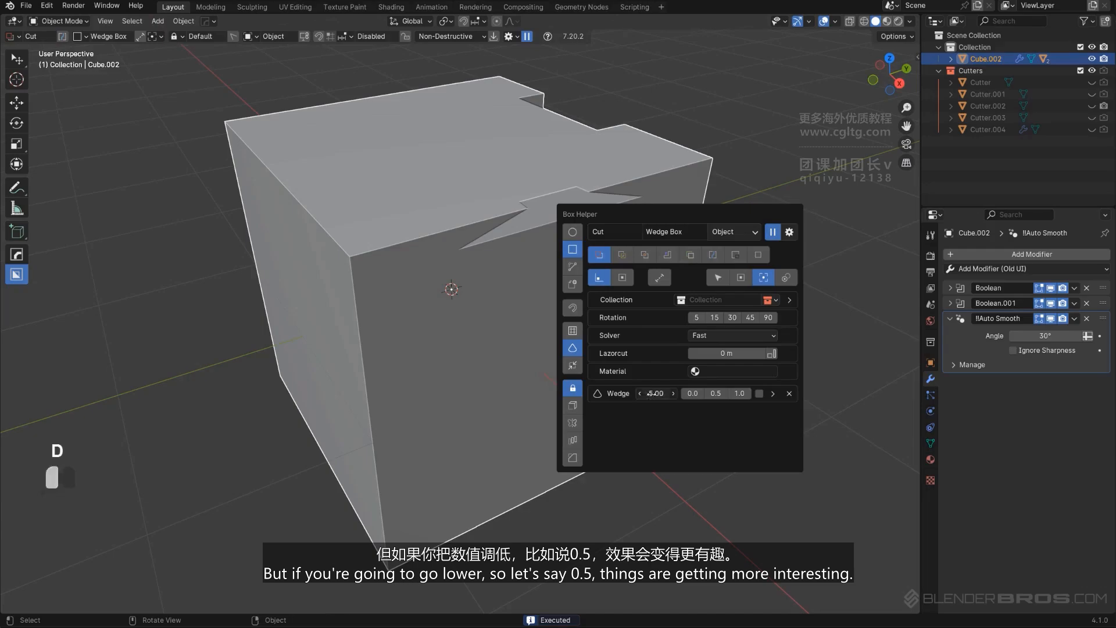
pyautogui.write('0.5')
pyautogui.press('Return')
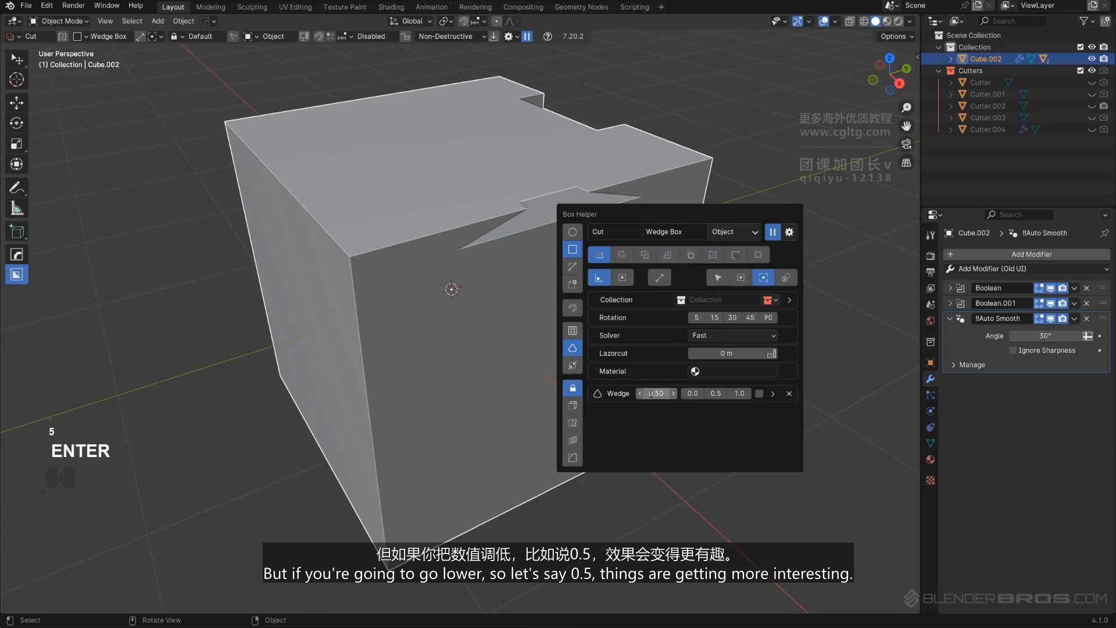
# Step: Cut a wedge box into a free top edge of the cube using the 0.5 wedge width
pyautogui.moveTo(492, 243)
pyautogui.mouseDown(button='middle')
pyautogui.moveTo(441, 243)
pyautogui.moveTo(593, 232)
pyautogui.moveTo(594, 195)
pyautogui.moveTo(513, 244)
pyautogui.moveTo(564, 198)
pyautogui.mouseUp(button='middle')
pyautogui.moveTo(564, 197); pyautogui.dragTo(552, 269)
pyautogui.keyDown('shift'); pyautogui.click(551, 293); pyautogui.keyUp('shift')
pyautogui.moveTo(553, 293); pyautogui.dragTo(520, 247, button='middle')
pyautogui.moveTo(439, 208); pyautogui.dragTo(540, 221, button='middle')
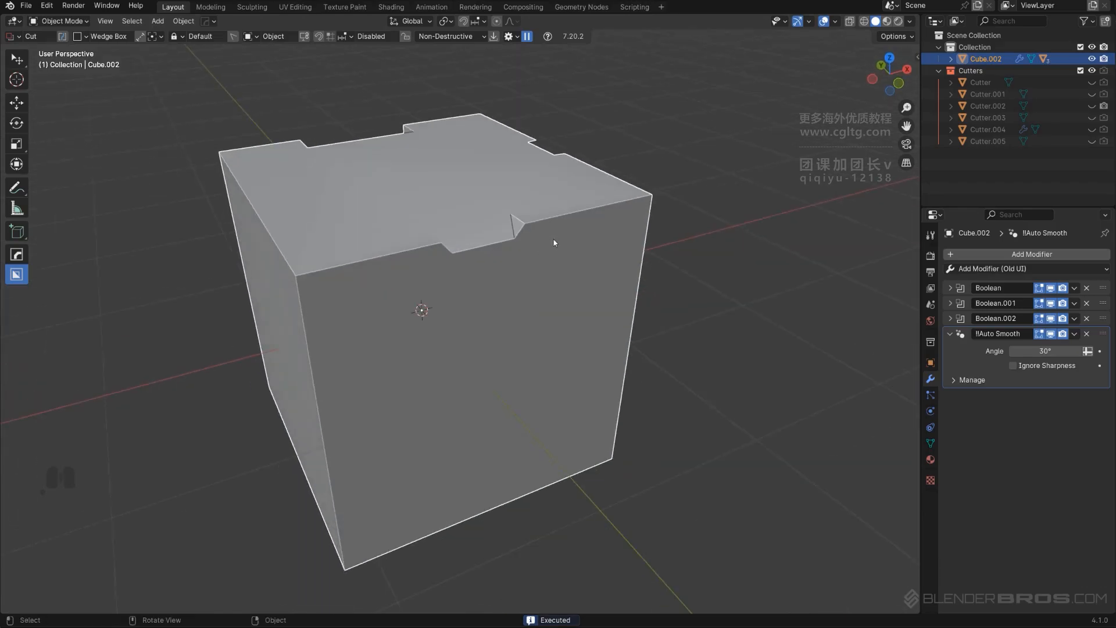
# Step: Expand the Wedge settings and set the Factor to 0.0
pyautogui.press('d')
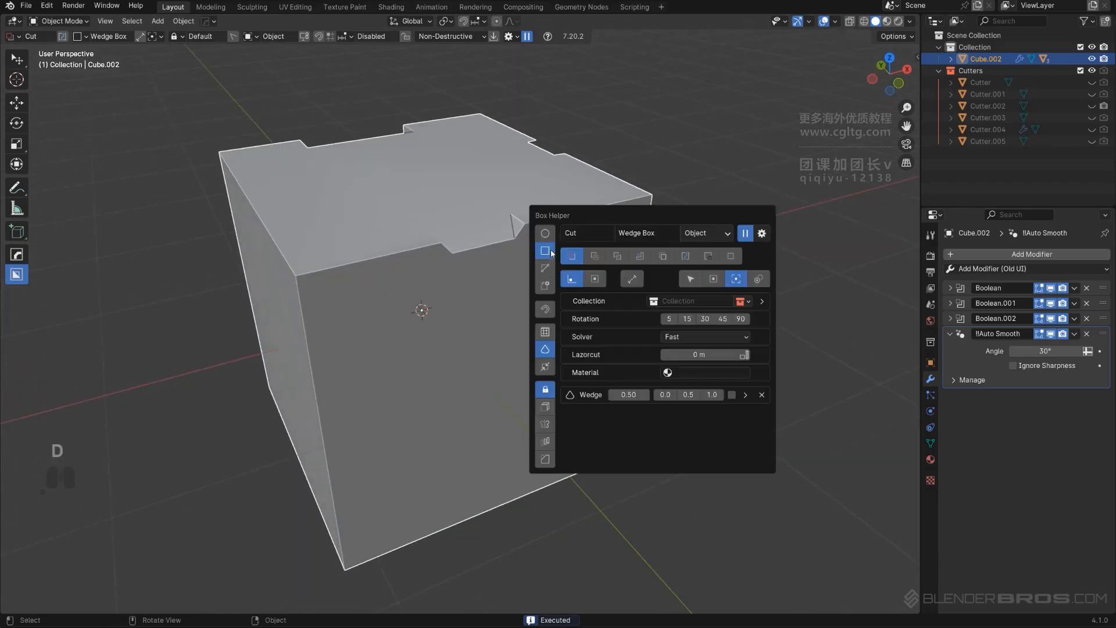
pyautogui.click(745, 394)
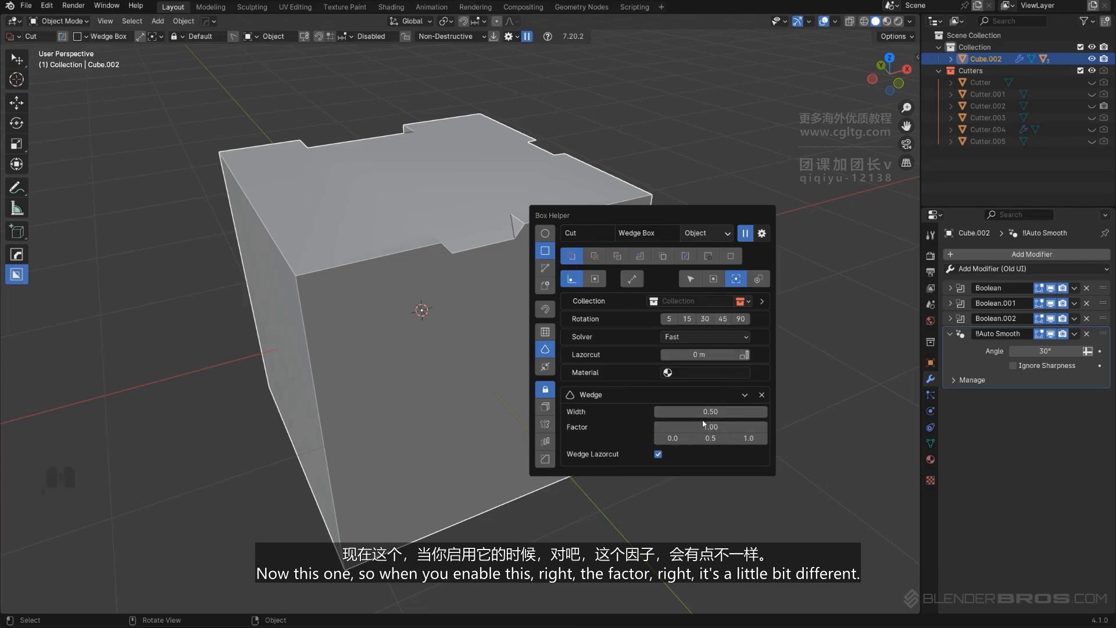
pyautogui.press('d')
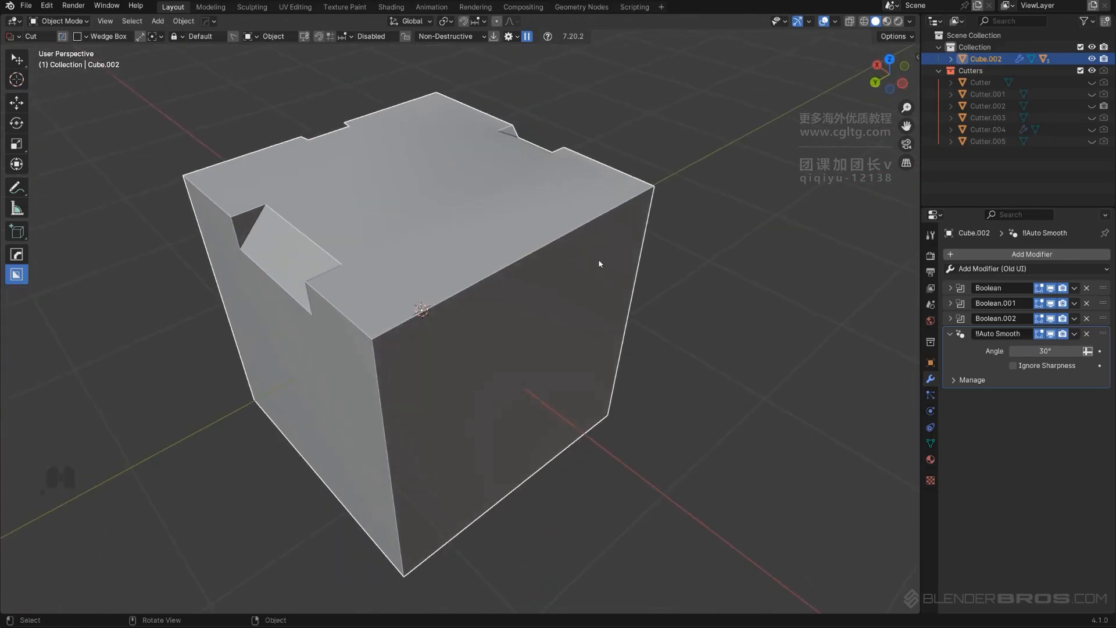
# Step: Undo the last operation, cut a new wedge box into another top edge, and inspect the direction of its slope
pyautogui.hotkey('ctrl', 'z')
pyautogui.moveTo(567, 241); pyautogui.dragTo(567, 241)
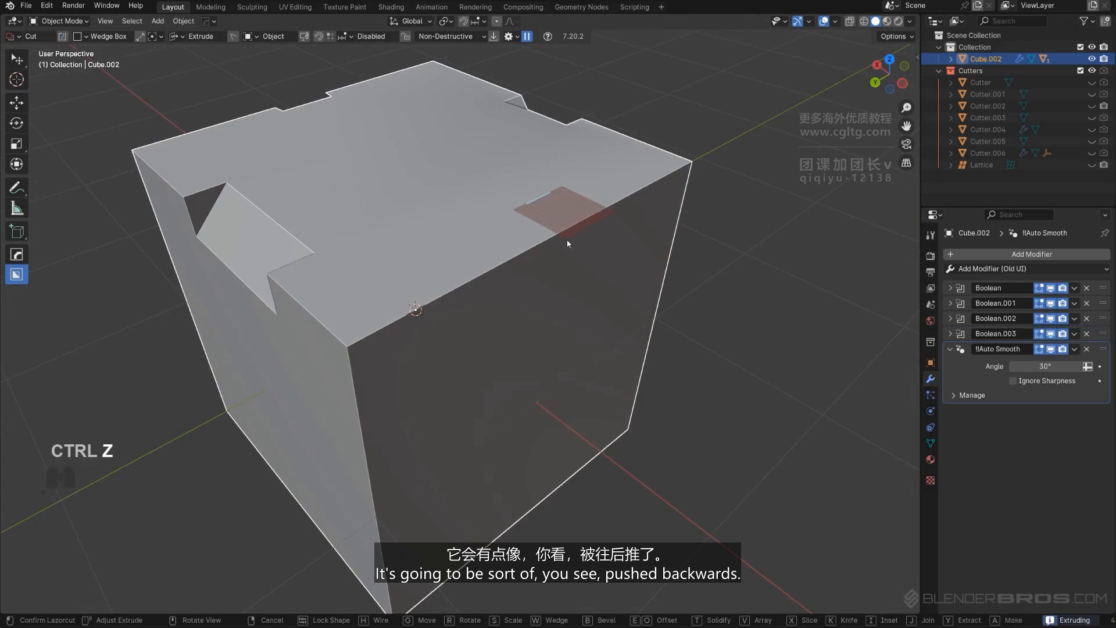
pyautogui.click(567, 264)
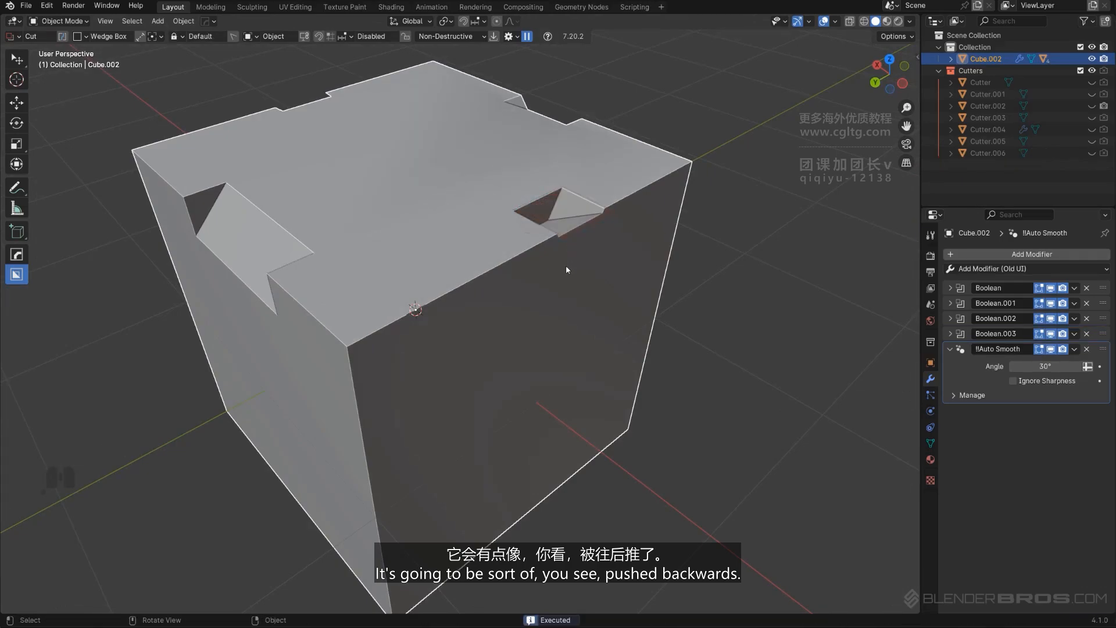
pyautogui.moveTo(566, 265); pyautogui.dragTo(492, 224, button='middle')
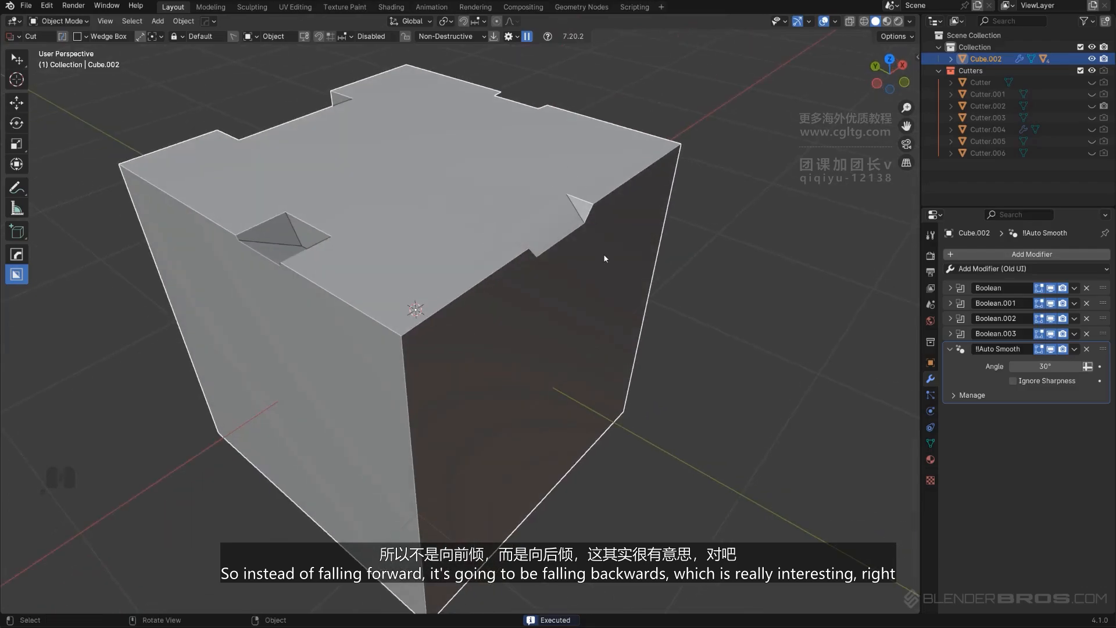
pyautogui.moveTo(603, 256); pyautogui.dragTo(562, 225, button='middle')
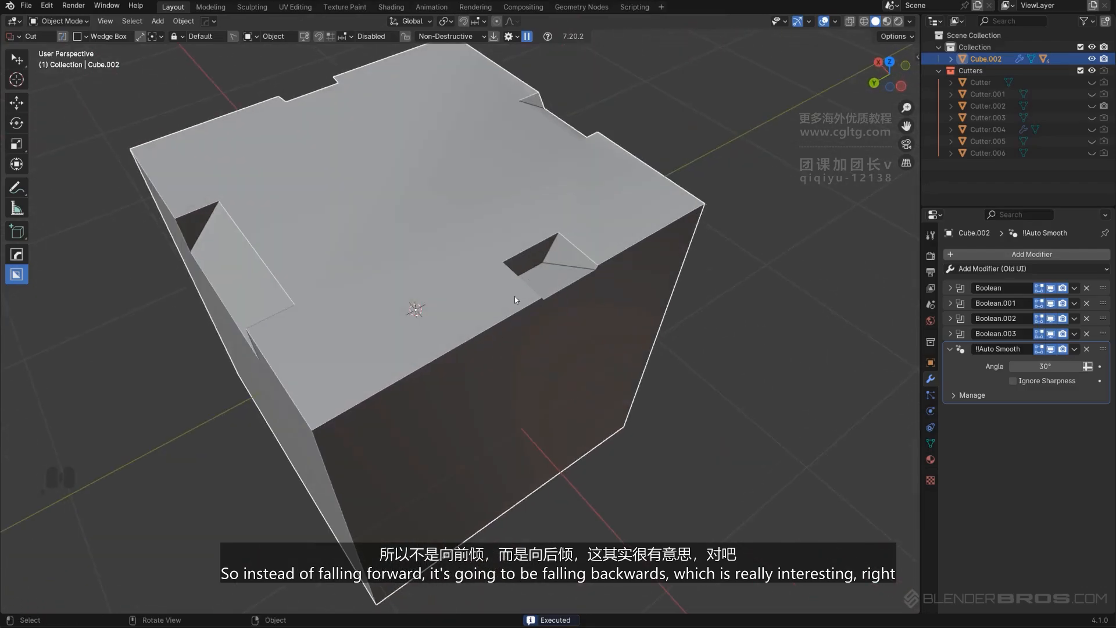
pyautogui.moveTo(588, 273); pyautogui.dragTo(551, 225, button='middle')
pyautogui.scroll(5, 598, 264)
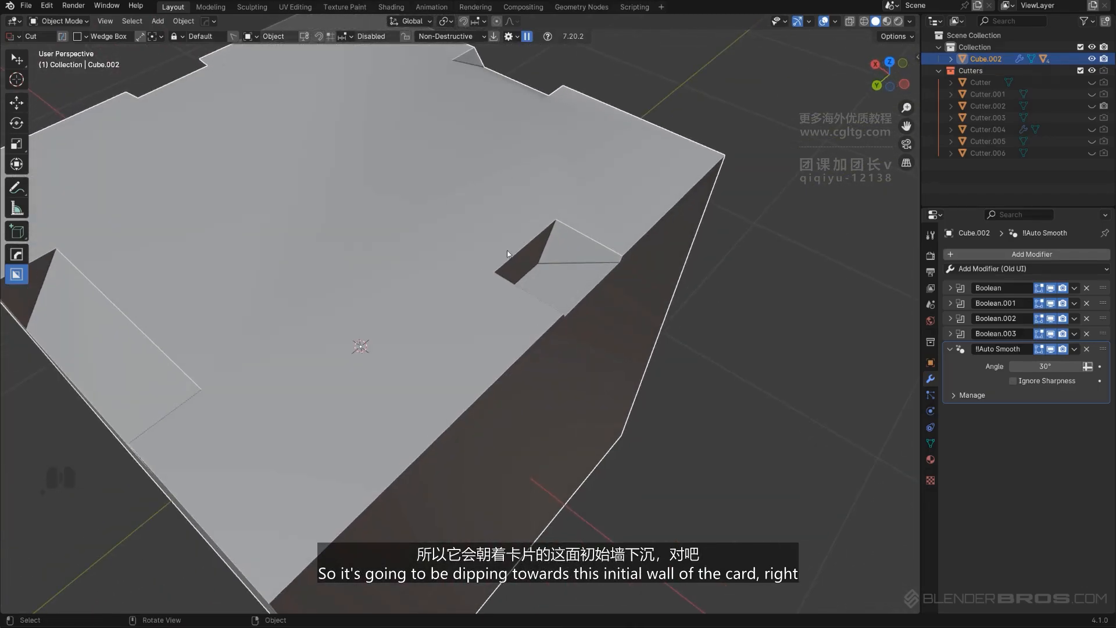
pyautogui.moveTo(519, 253); pyautogui.dragTo(497, 239, button='middle')
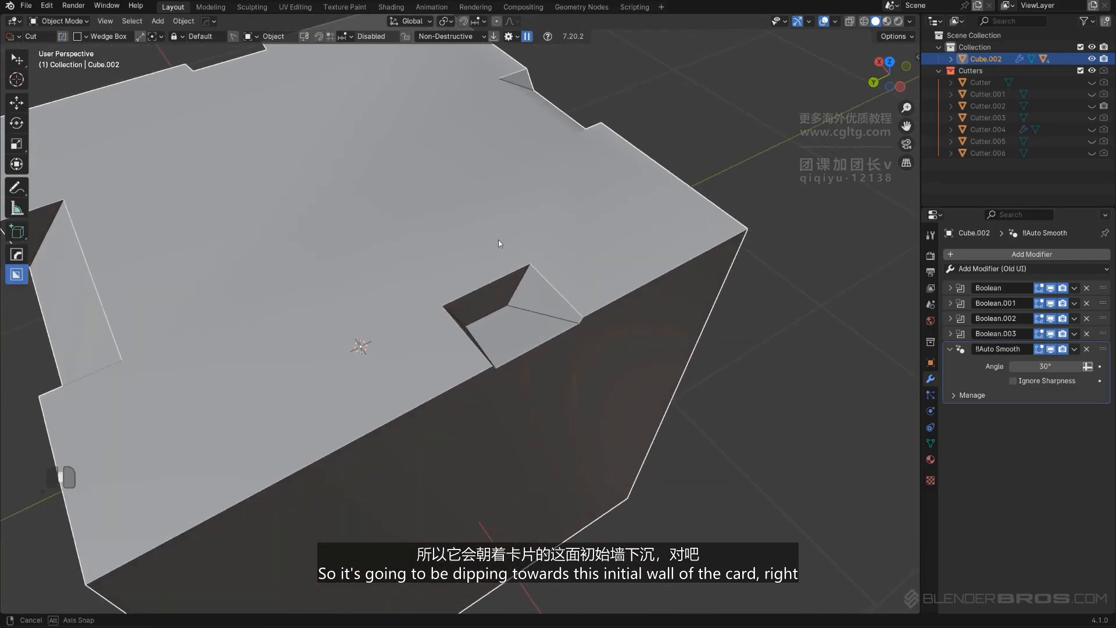
pyautogui.moveTo(547, 317); pyautogui.dragTo(544, 242, button='middle')
# Step: Set the Wedge Factor to 0.5 and cut a wedge box into the top edge beside the previous cut
pyautogui.press('d')
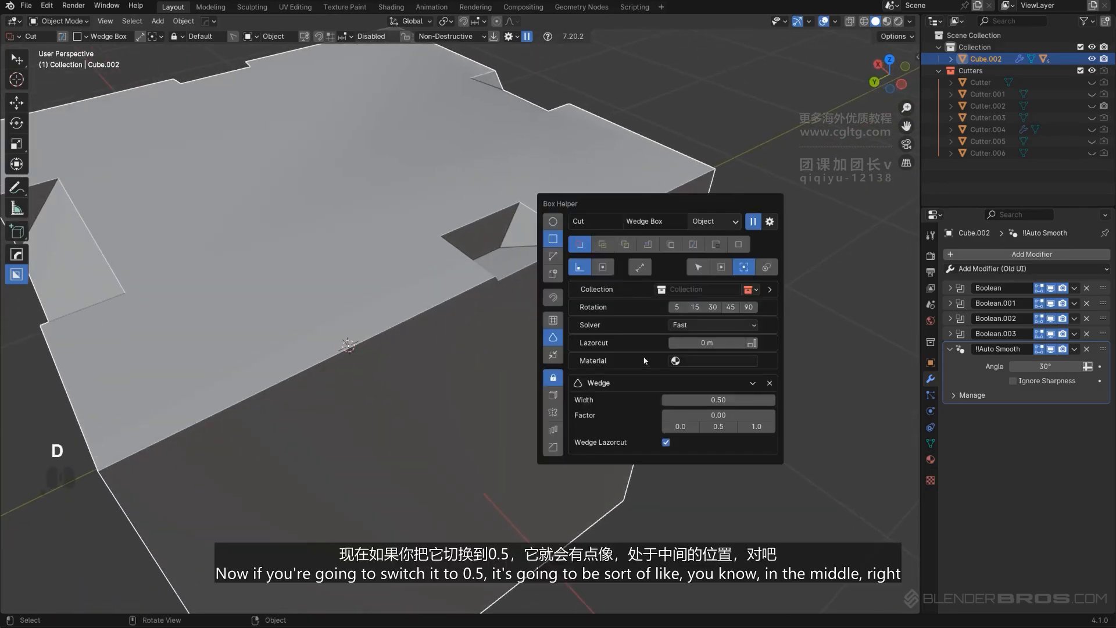
pyautogui.click(727, 427)
pyautogui.moveTo(437, 401); pyautogui.dragTo(559, 316, button='middle')
pyautogui.moveTo(511, 219); pyautogui.dragTo(500, 273)
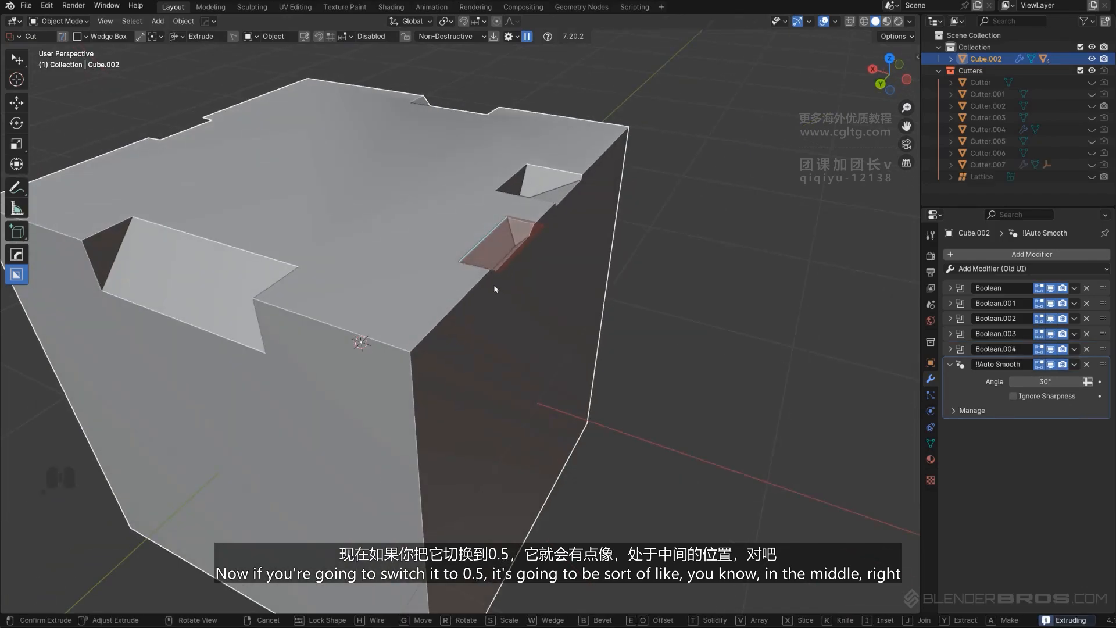
pyautogui.click(494, 285)
# Step: Cut two wedge boxes into the cube's top face, making the second, narrower one a perfect 45° wedge
pyautogui.moveTo(462, 285); pyautogui.dragTo(477, 293, button='middle')
pyautogui.moveTo(397, 175); pyautogui.dragTo(430, 231)
pyautogui.click(427, 251)
pyautogui.moveTo(531, 260); pyautogui.dragTo(389, 222, button='middle')
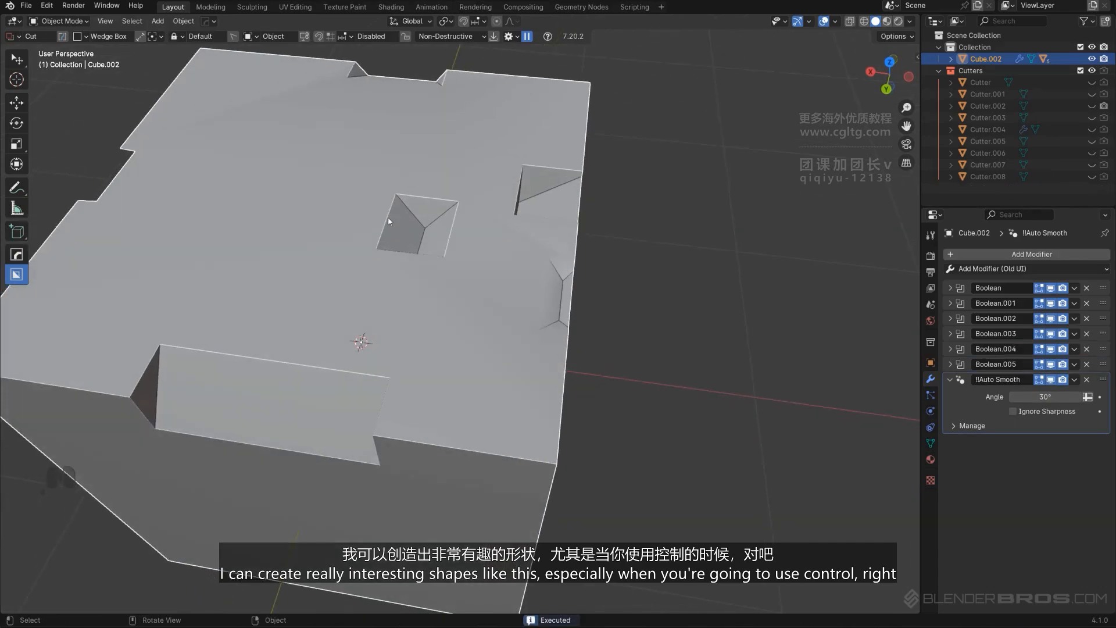
pyautogui.moveTo(330, 148); pyautogui.dragTo(329, 207)
pyautogui.keyDown('ctrl'); pyautogui.click(333, 224); pyautogui.keyUp('ctrl')
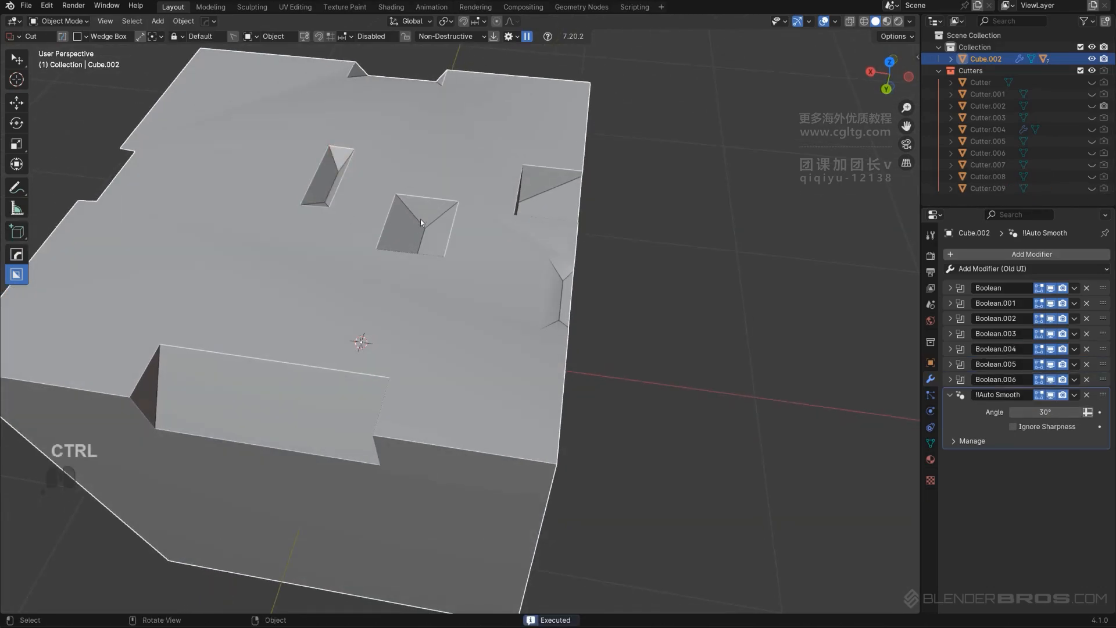
pyautogui.moveTo(420, 219)
pyautogui.mouseDown(button='middle')
pyautogui.moveTo(488, 242)
pyautogui.moveTo(445, 229)
pyautogui.mouseUp(button='middle')
# Step: Set the Wedge Factor to 1.0 and cut a wedge box at the cube's top edge
pyautogui.press('d')
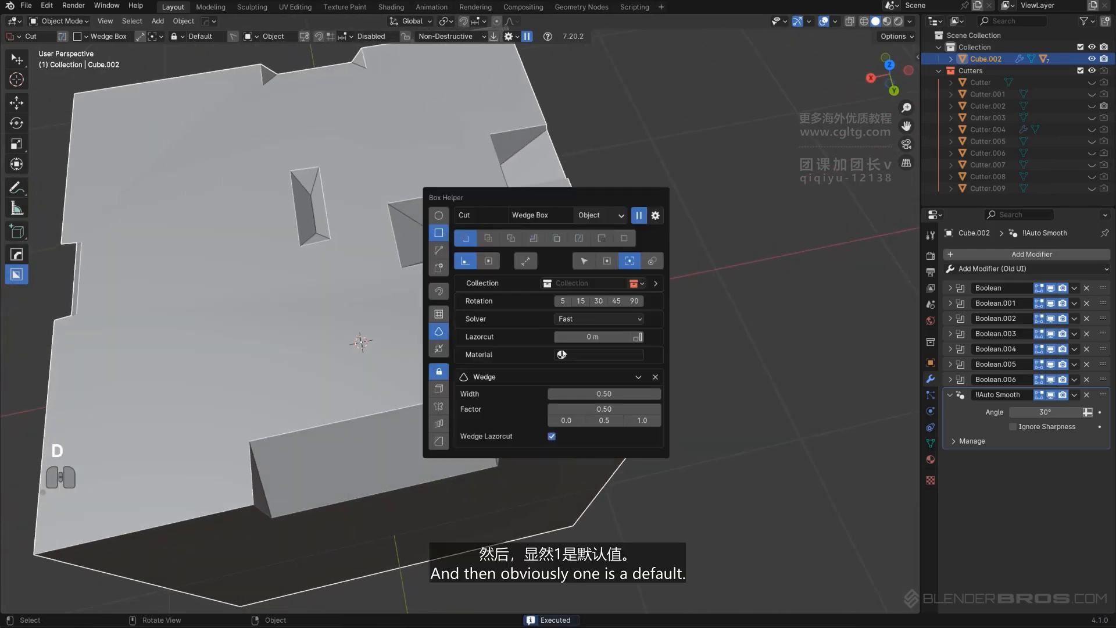
pyautogui.moveTo(267, 338); pyautogui.dragTo(359, 326, button='middle')
pyautogui.moveTo(359, 326); pyautogui.dragTo(351, 388)
pyautogui.moveTo(413, 353); pyautogui.dragTo(506, 264, button='middle')
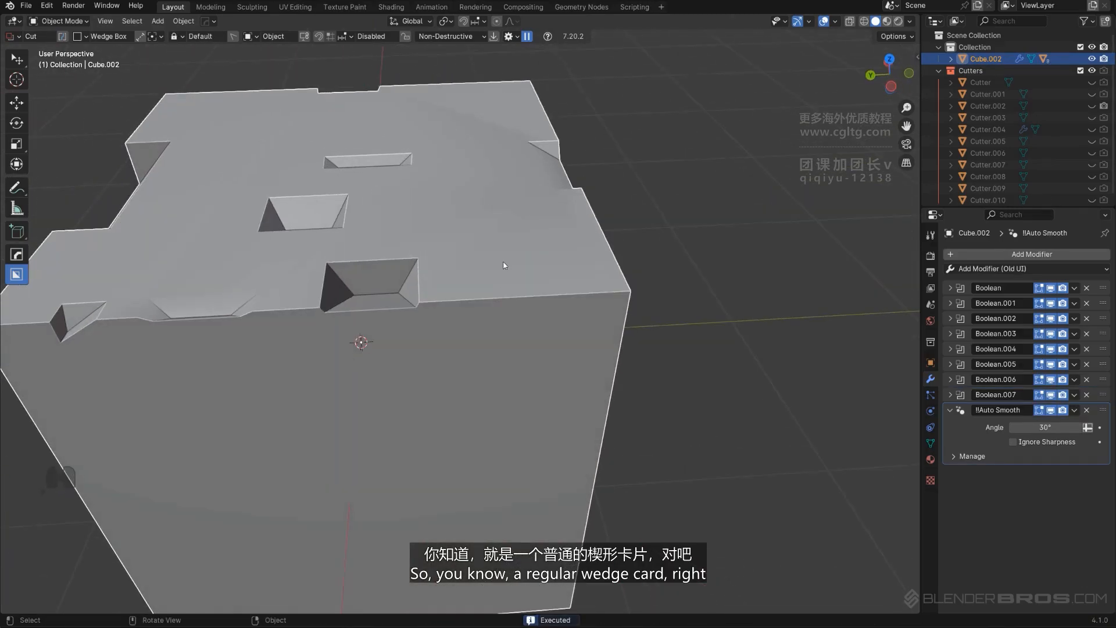
# Step: Cut a thin wedge box near the corner of the same top edge, rotating the cutter before finishing
pyautogui.moveTo(495, 266); pyautogui.dragTo(500, 313)
pyautogui.press('r')
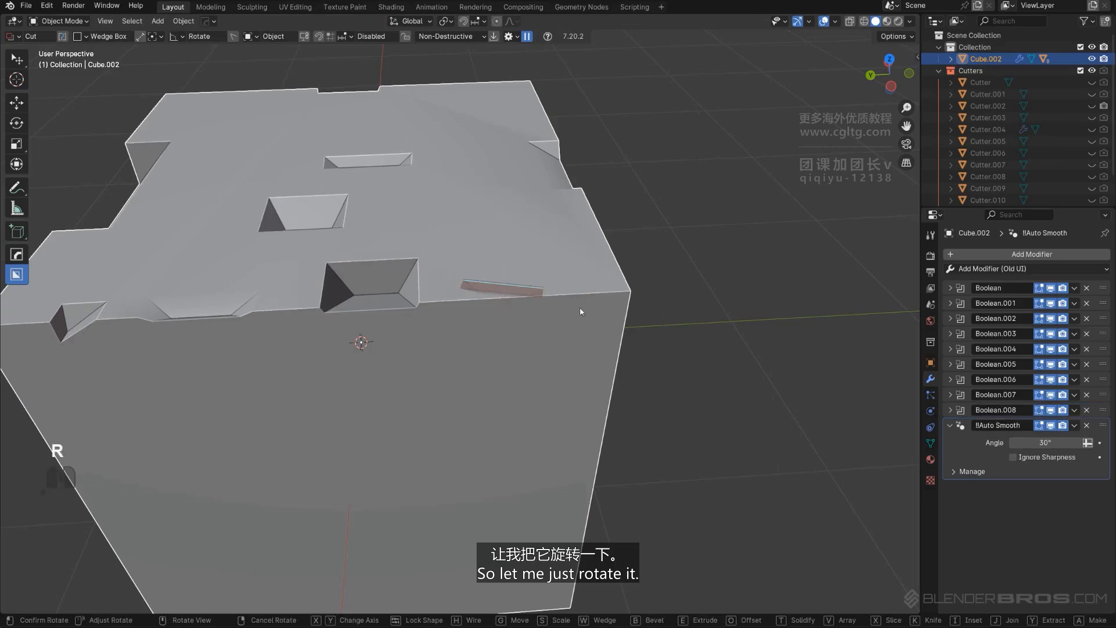
pyautogui.click(507, 321)
pyautogui.moveTo(507, 321); pyautogui.dragTo(574, 275, button='middle')
# Step: On a fresh cube, cut a wedge box all the way through the top face and check the hole underneath
pyautogui.hotkey('ctrl', 'd')
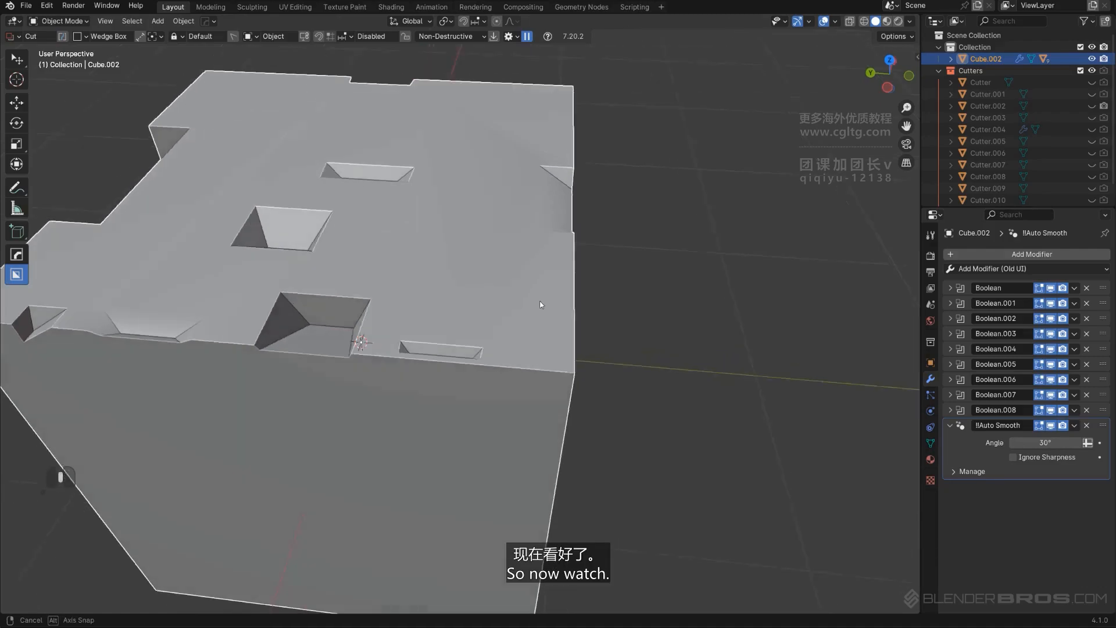
pyautogui.moveTo(541, 308); pyautogui.dragTo(510, 319, button='middle')
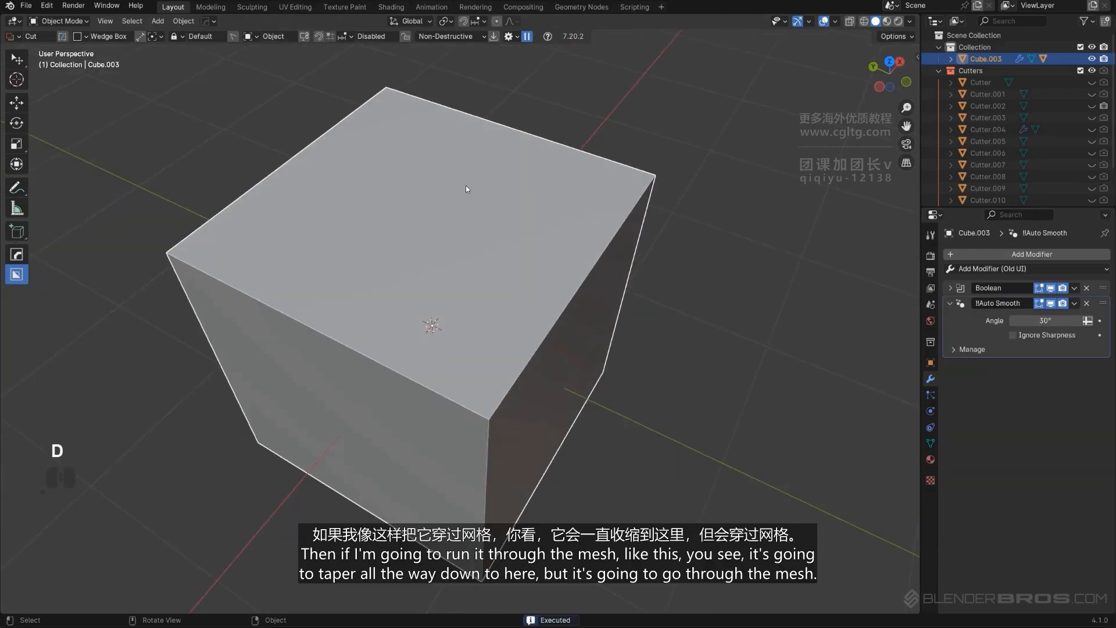
pyautogui.moveTo(466, 186); pyautogui.dragTo(476, 278)
pyautogui.click(483, 258)
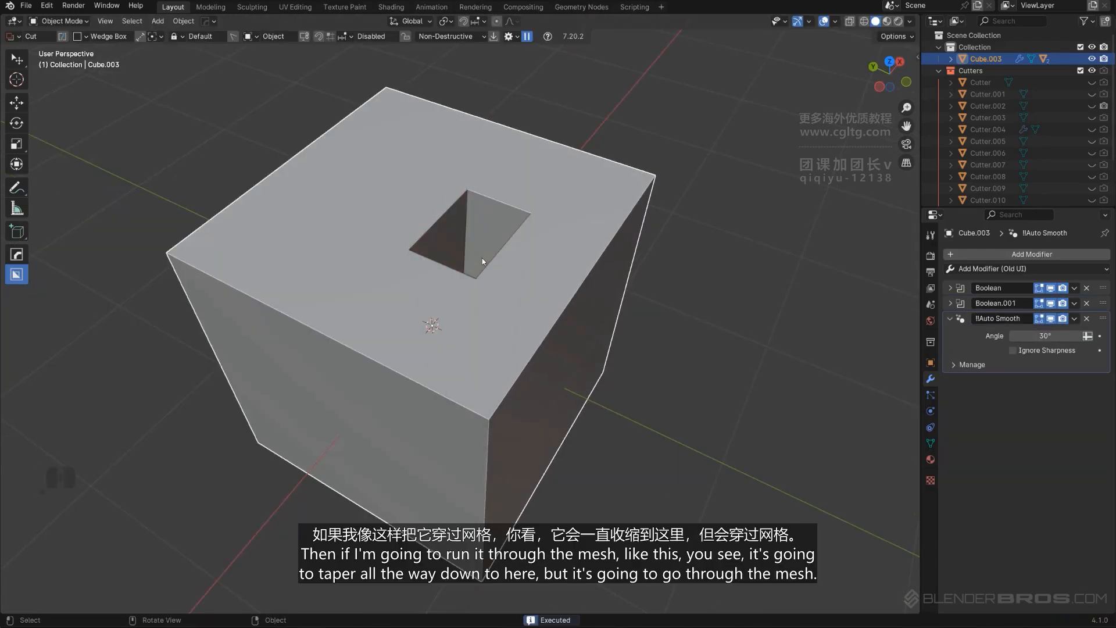
pyautogui.moveTo(511, 250); pyautogui.dragTo(482, 81, button='middle')
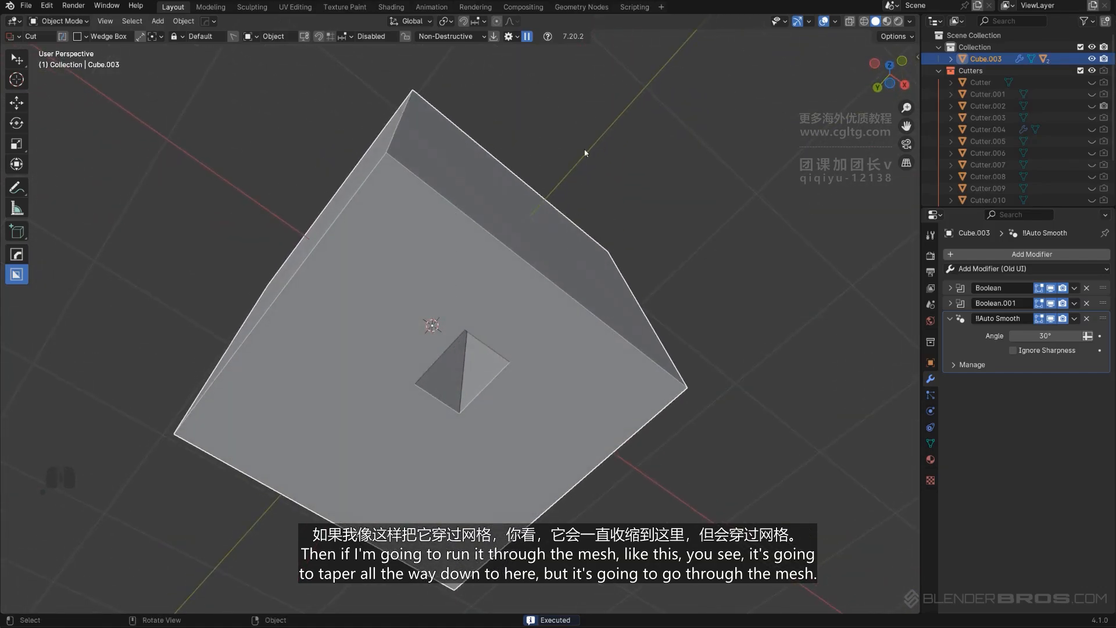
pyautogui.moveTo(585, 153); pyautogui.dragTo(588, 313, button='middle')
# Step: Cut a shallow wedge box into the fresh cube's top edge, extruding the cutter to set its depth
pyautogui.press('d')
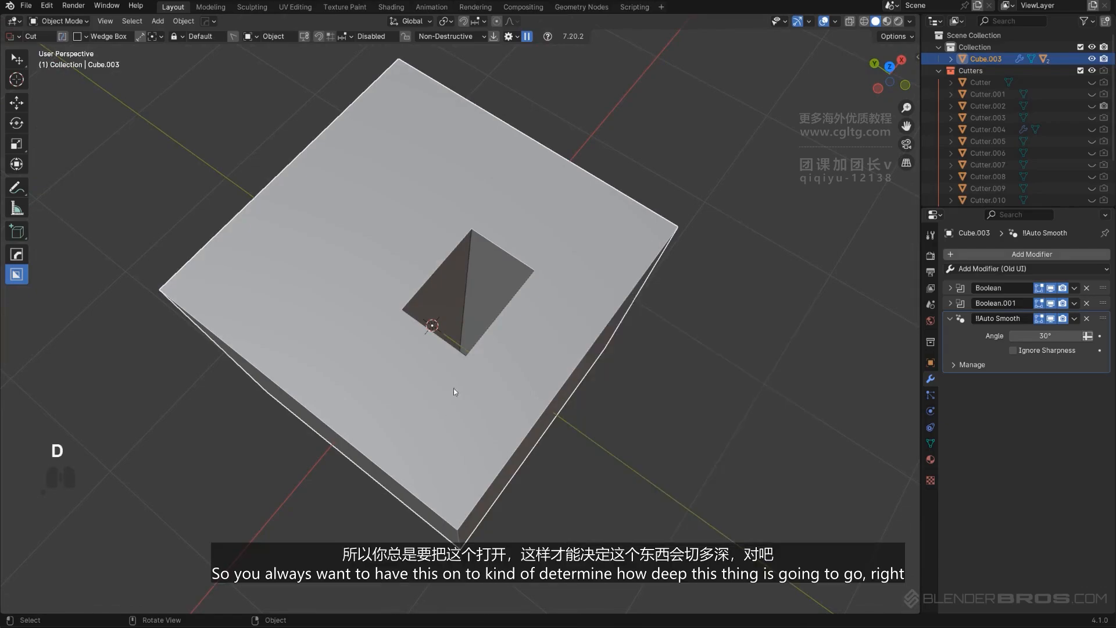
pyautogui.moveTo(454, 389)
pyautogui.mouseDown(button='middle')
pyautogui.moveTo(561, 300)
pyautogui.moveTo(537, 241)
pyautogui.mouseUp(button='middle')
pyautogui.scroll(2, 541, 240)
pyautogui.moveTo(615, 201); pyautogui.dragTo(590, 260)
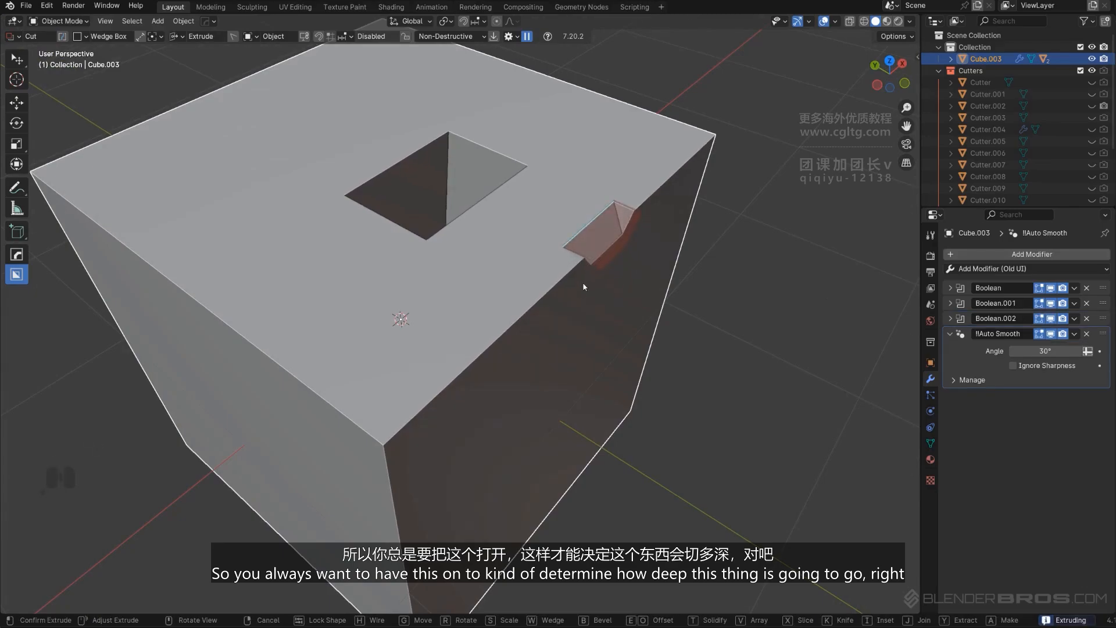
# Step: Set the Wedge Width to 1 and the Factor to 0.5
pyautogui.press('d')
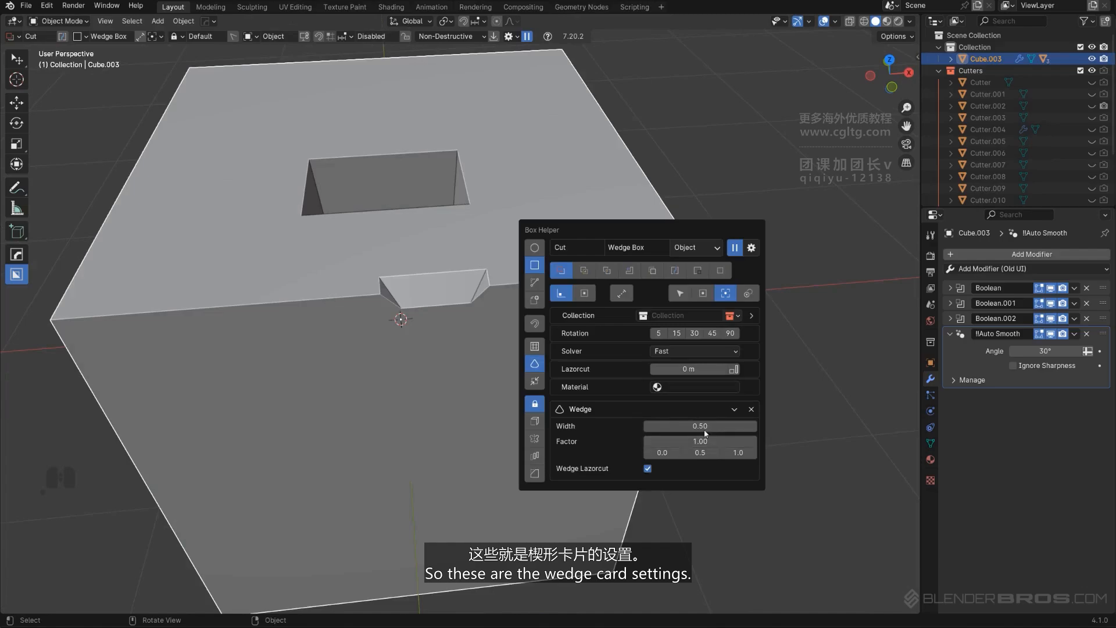
pyautogui.click(705, 425)
pyautogui.write('1')
pyautogui.press('Return')
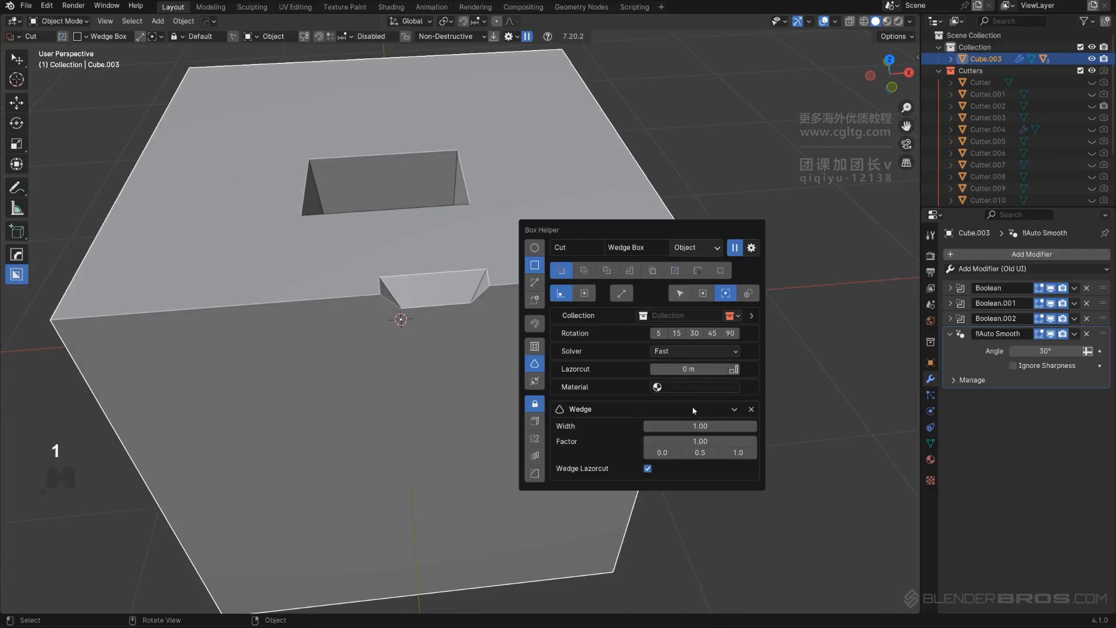
pyautogui.click(698, 452)
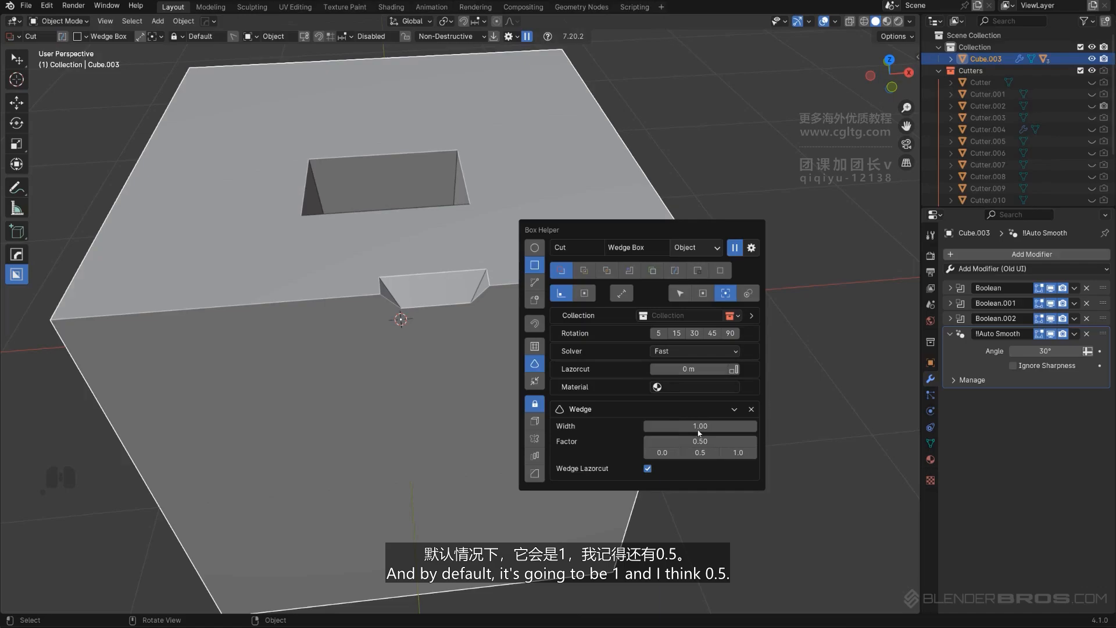
# Step: Cut a second wedge box into the same top edge, next to the shallow one
pyautogui.moveTo(700, 433)
pyautogui.mouseDown(button='middle')
pyautogui.moveTo(447, 343)
pyautogui.moveTo(493, 277)
pyautogui.mouseUp(button='middle')
pyautogui.moveTo(493, 278); pyautogui.dragTo(500, 348)
pyautogui.press('ctrl')
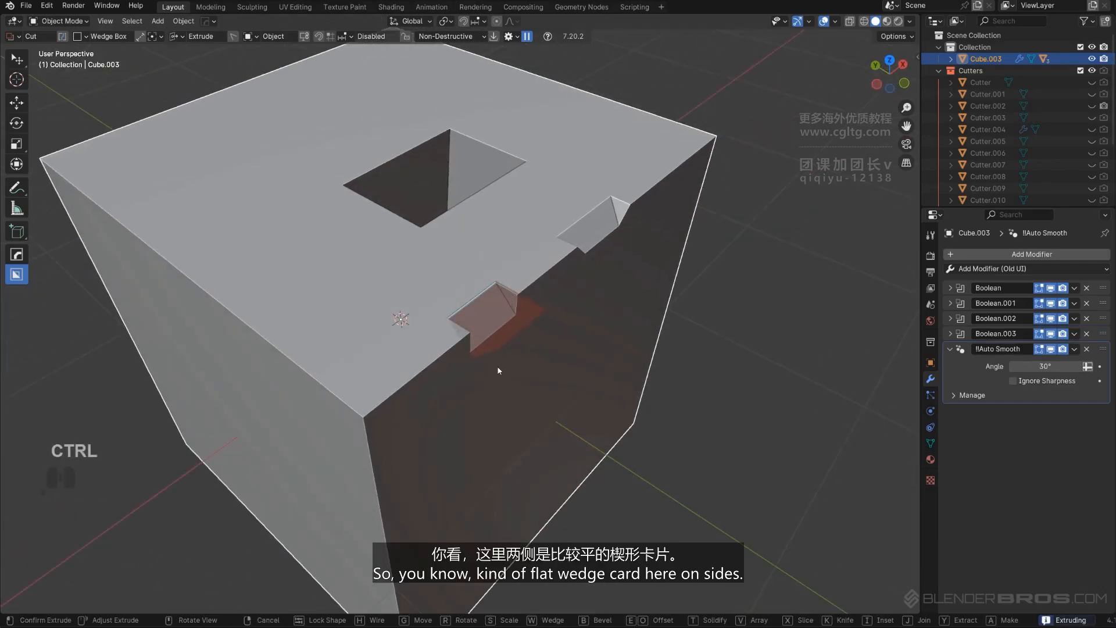
pyautogui.click(498, 370)
pyautogui.moveTo(498, 371); pyautogui.dragTo(306, 230, button='middle')
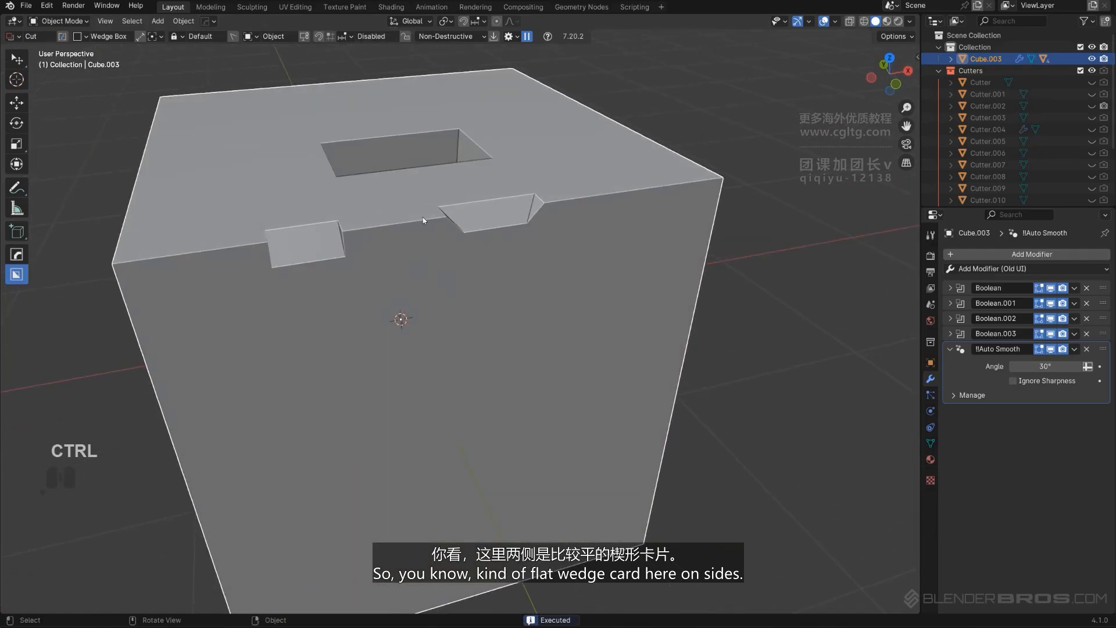
# Step: Cut a wide, perfect 45° wedge box into an uncut top edge, cancelling the first cutter and redrawing it
pyautogui.moveTo(423, 218)
pyautogui.mouseDown(button='middle')
pyautogui.moveTo(535, 299)
pyautogui.moveTo(497, 267)
pyautogui.moveTo(553, 253)
pyautogui.moveTo(624, 204)
pyautogui.moveTo(593, 216)
pyautogui.mouseUp(button='middle')
pyautogui.scroll(-3, 552, 253)
pyautogui.moveTo(629, 190); pyautogui.dragTo(618, 274)
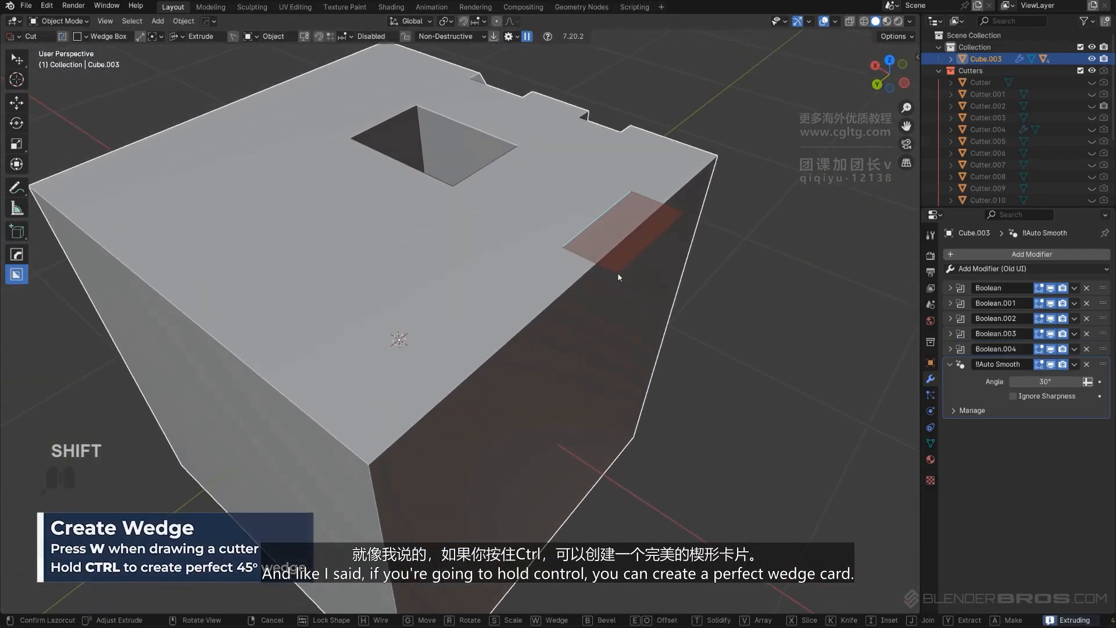
pyautogui.keyDown('ctrl'); pyautogui.rightClick(621, 278); pyautogui.keyUp('ctrl')
pyautogui.keyDown('ctrl'); pyautogui.moveTo(648, 196); pyautogui.dragTo(618, 281); pyautogui.keyUp('ctrl')
pyautogui.click(616, 282)
pyautogui.moveTo(645, 244); pyautogui.dragTo(563, 274, button='middle')
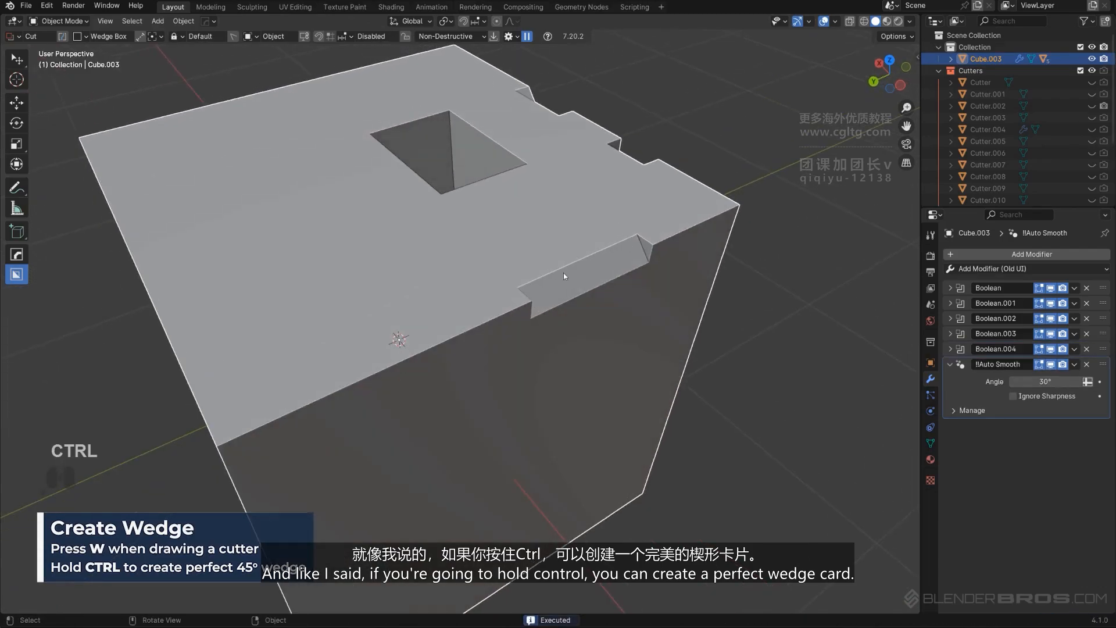
# Step: Add a new cube to the scene and set the box cutter's Taper to 0.5
pyautogui.press('d')
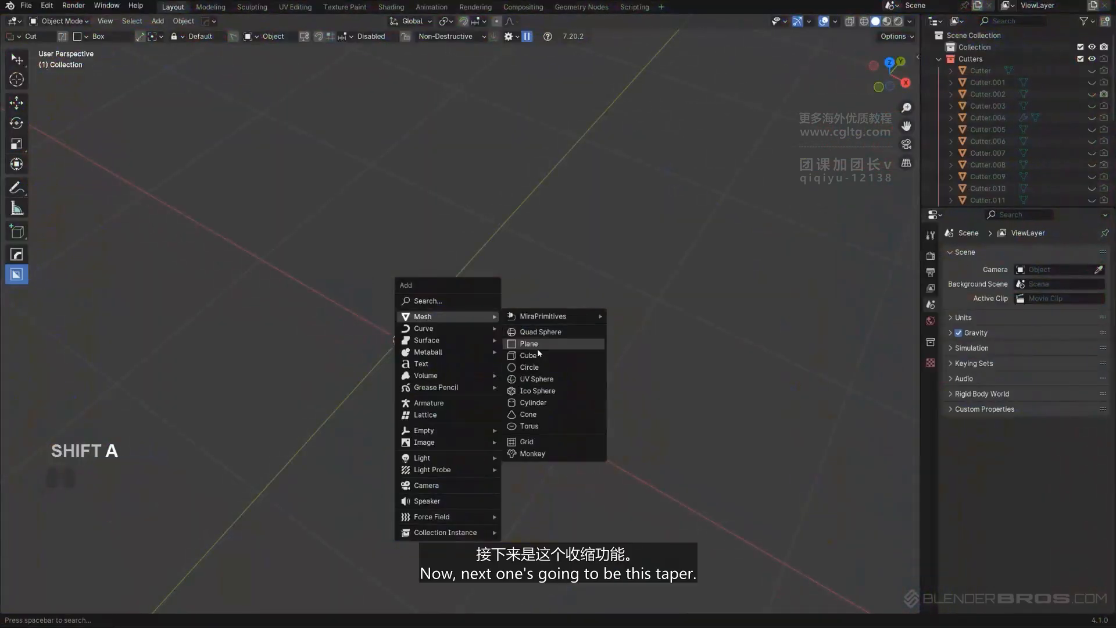
pyautogui.click(537, 354)
pyautogui.press('d')
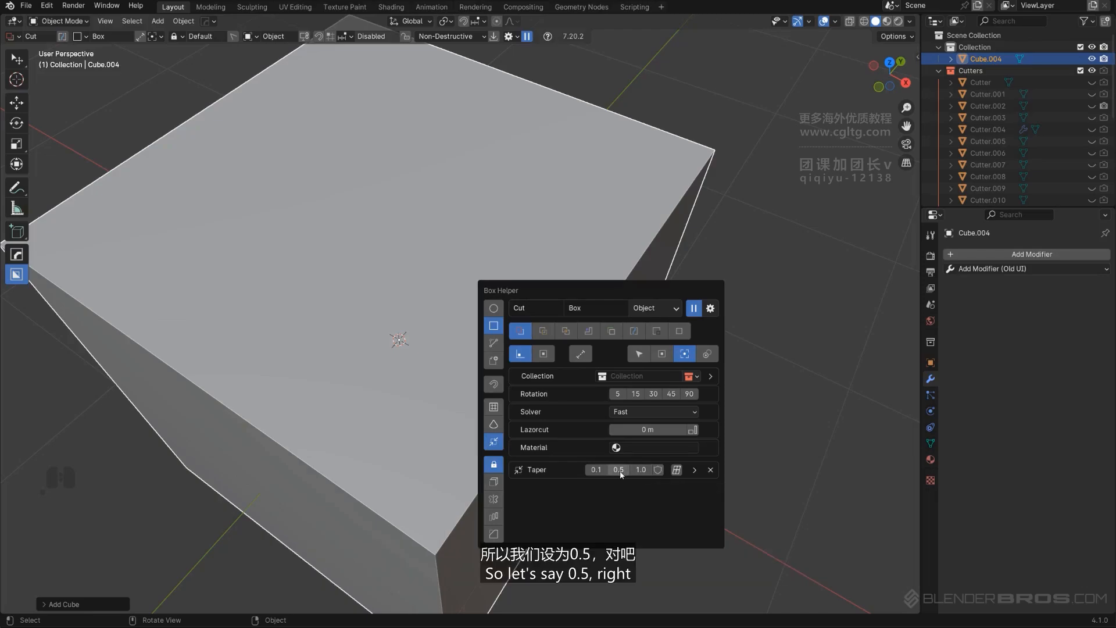
# Step: Cut a tapered box into the new cube's top face and inspect its sloping sides
pyautogui.scroll(-4, 442, 266)
pyautogui.moveTo(450, 254)
pyautogui.mouseDown()
pyautogui.moveTo(567, 229)
pyautogui.moveTo(569, 240)
pyautogui.mouseUp()
pyautogui.scroll(5, 575, 244)
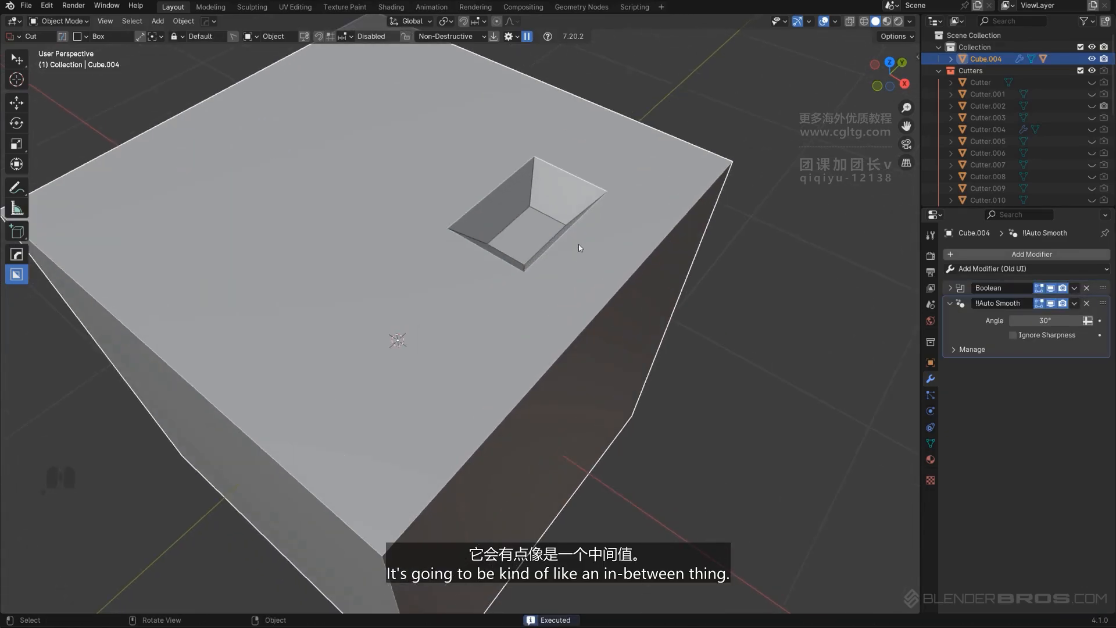
pyautogui.moveTo(578, 245); pyautogui.dragTo(462, 272, button='middle')
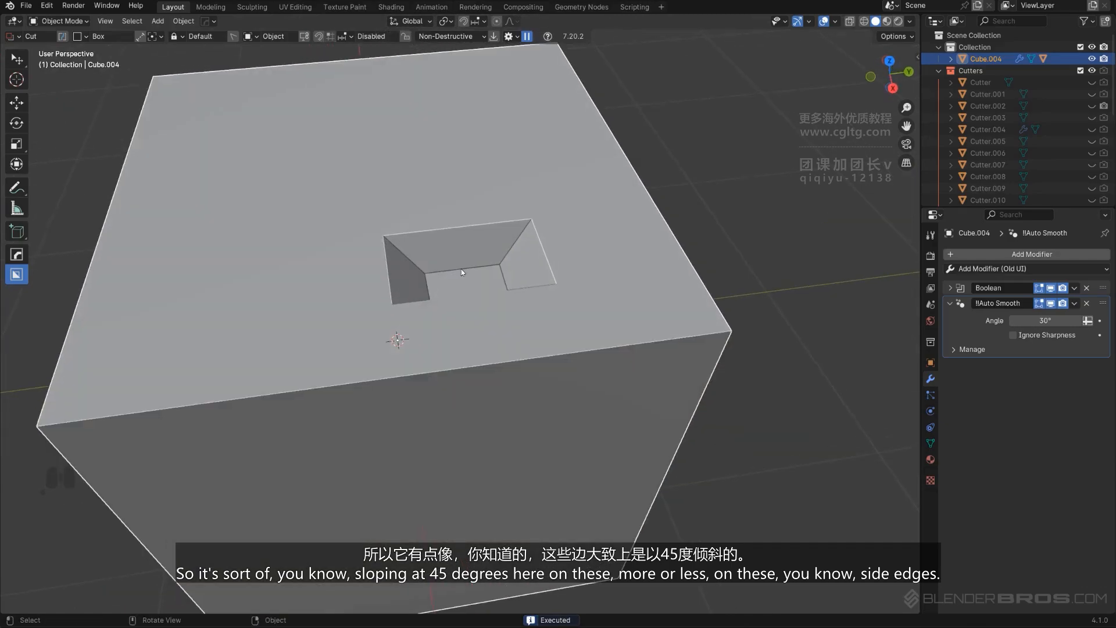
pyautogui.moveTo(501, 219); pyautogui.dragTo(643, 226, button='middle')
pyautogui.keyDown('shift'); pyautogui.moveTo(440, 225); pyautogui.dragTo(567, 221, button='middle'); pyautogui.keyUp('shift')
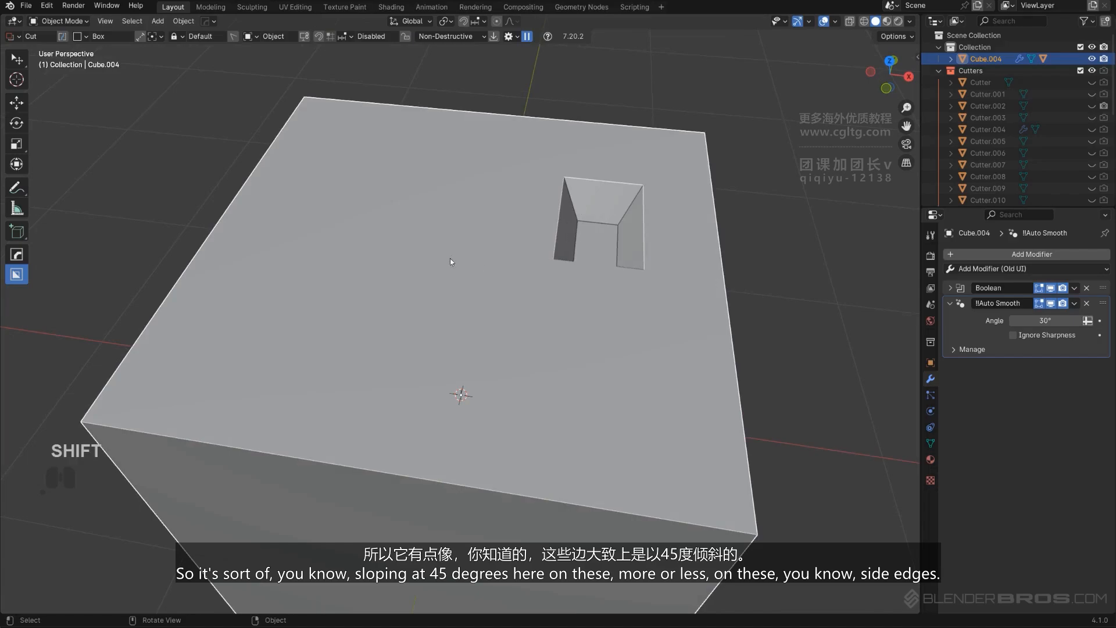
# Step: Enable Persistent Taper with a value of 0.1 and cut a box into the middle of the cube's top face
pyautogui.press('d')
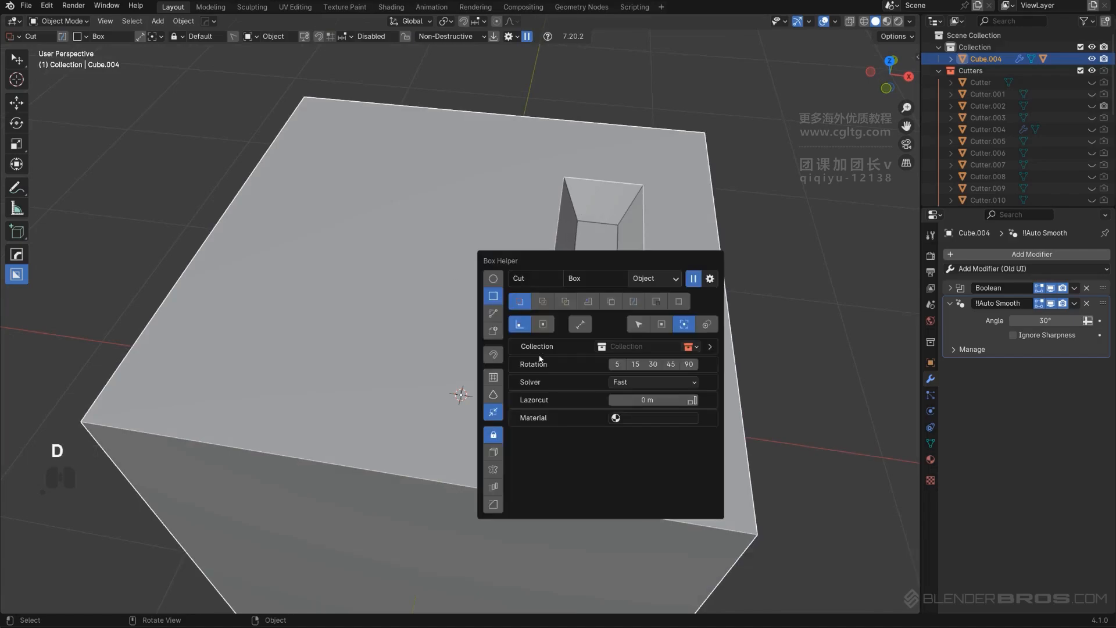
pyautogui.click(494, 414)
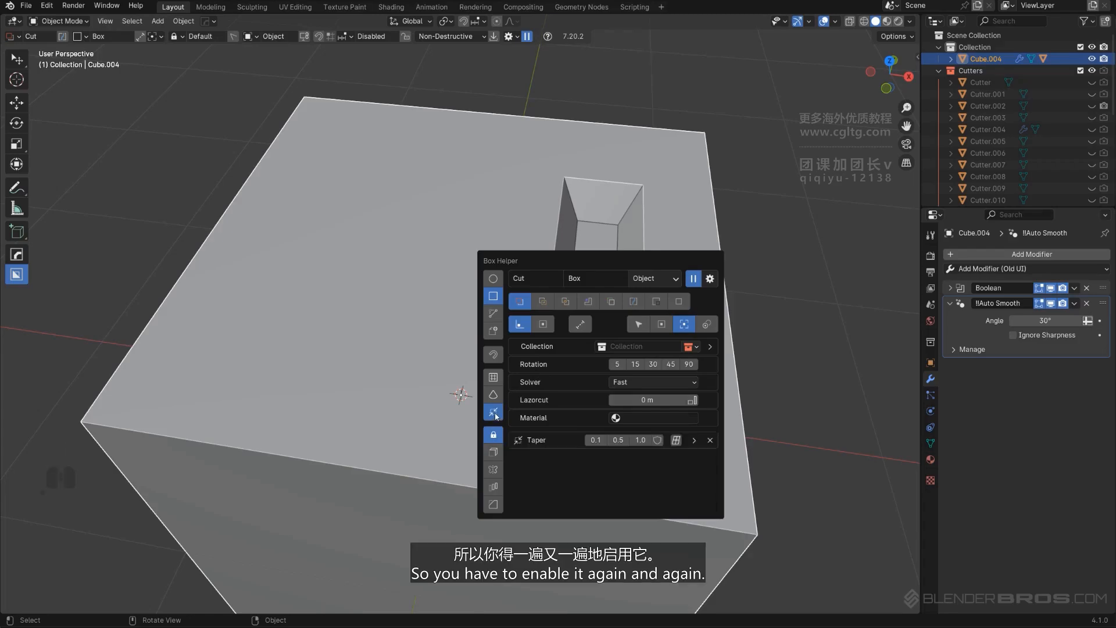
pyautogui.click(660, 443)
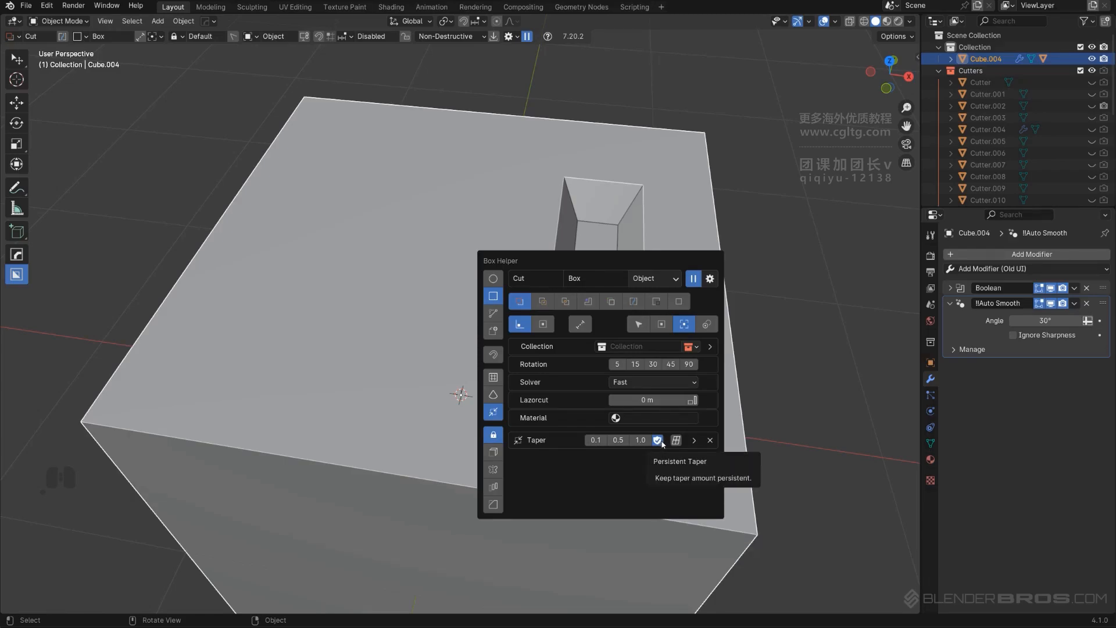
pyautogui.click(597, 444)
pyautogui.moveTo(277, 329); pyautogui.dragTo(398, 325, button='middle')
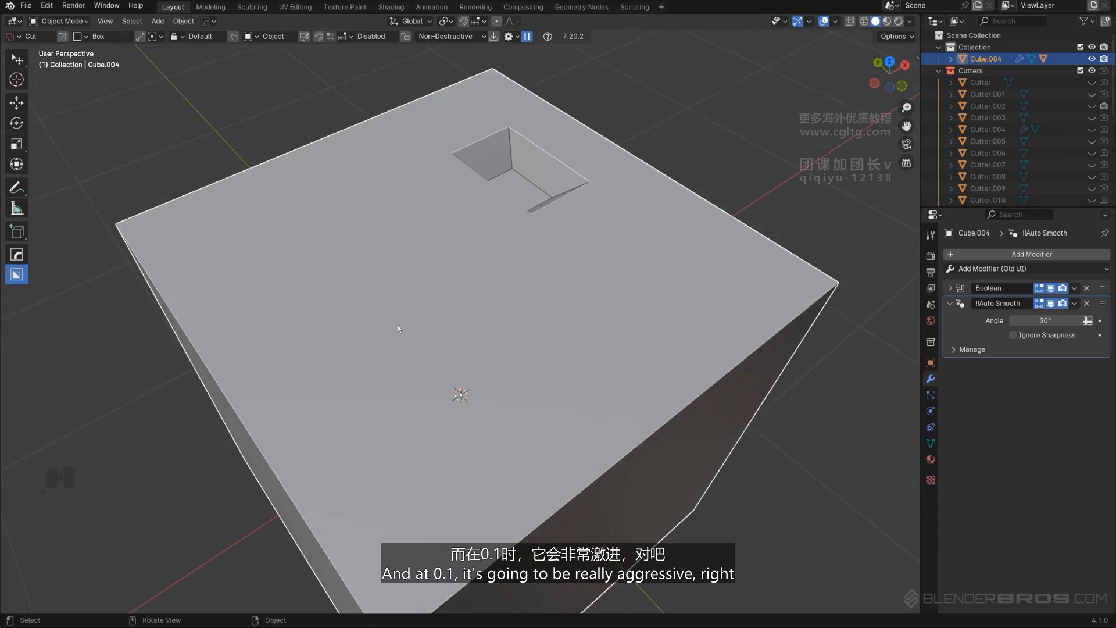
pyautogui.moveTo(375, 285); pyautogui.dragTo(510, 282)
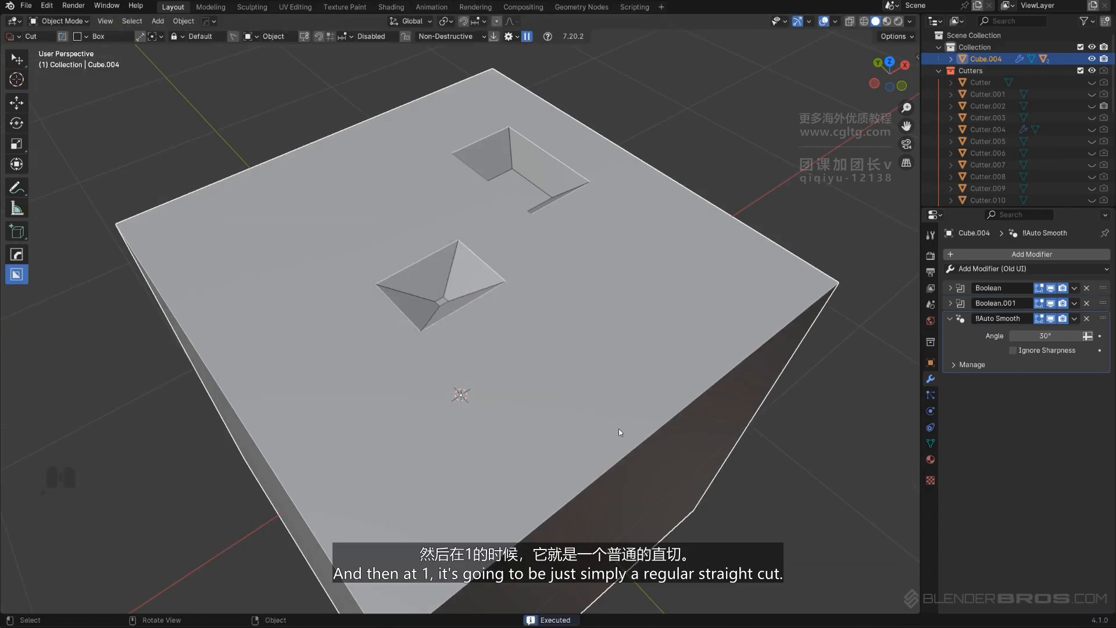
# Step: Set the Taper to 1.0 and cut a straight-sided box near the 3D cursor on the cube's top face
pyautogui.moveTo(618, 428); pyautogui.dragTo(496, 340, button='middle')
pyautogui.press('d')
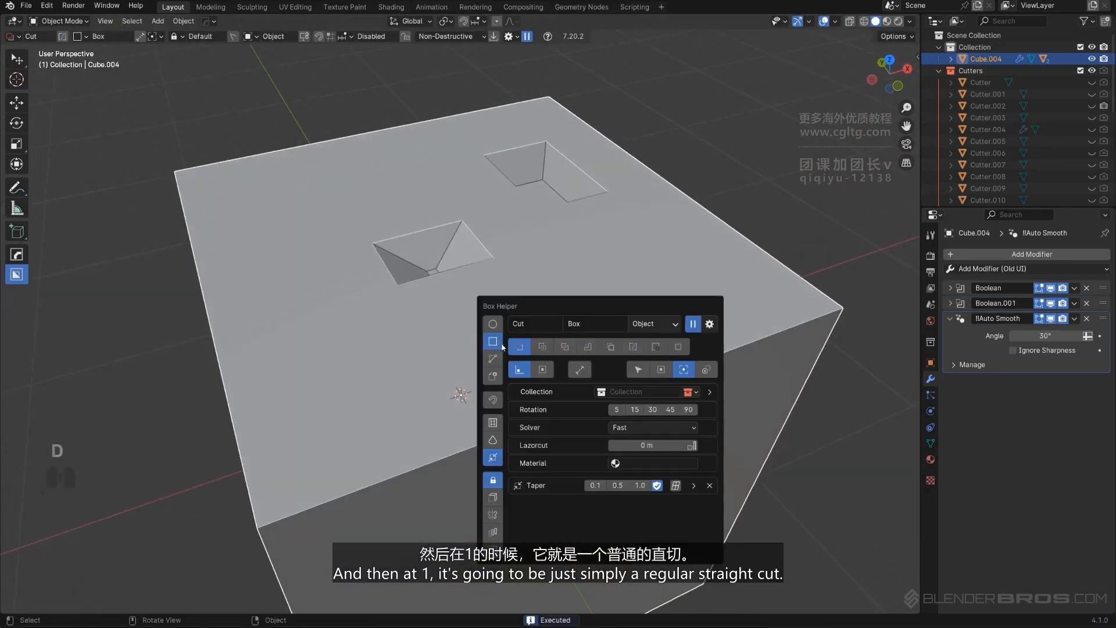
pyautogui.click(640, 485)
pyautogui.moveTo(469, 349)
pyautogui.mouseDown()
pyautogui.moveTo(526, 336)
pyautogui.moveTo(607, 343)
pyautogui.mouseUp()
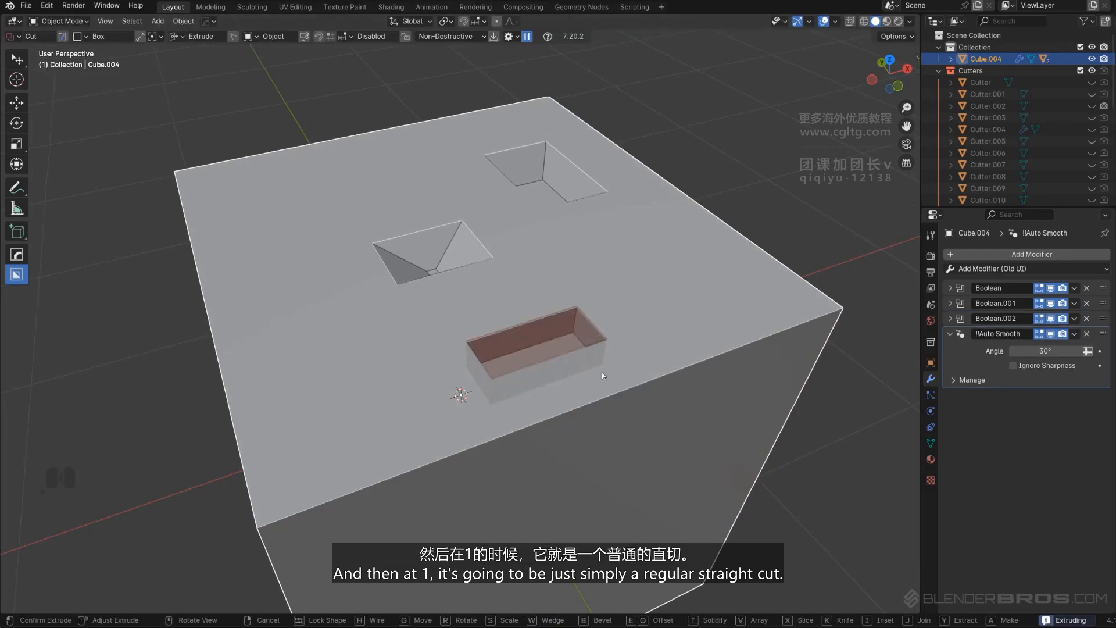
pyautogui.click(595, 385)
# Step: Enable Taper again with an amount of 0.75 and without Persistent, and cut a fourth box into the top face
pyautogui.moveTo(595, 384)
pyautogui.mouseDown(button='middle')
pyautogui.moveTo(602, 410)
pyautogui.moveTo(577, 365)
pyautogui.moveTo(530, 372)
pyautogui.mouseUp(button='middle')
pyautogui.press('d')
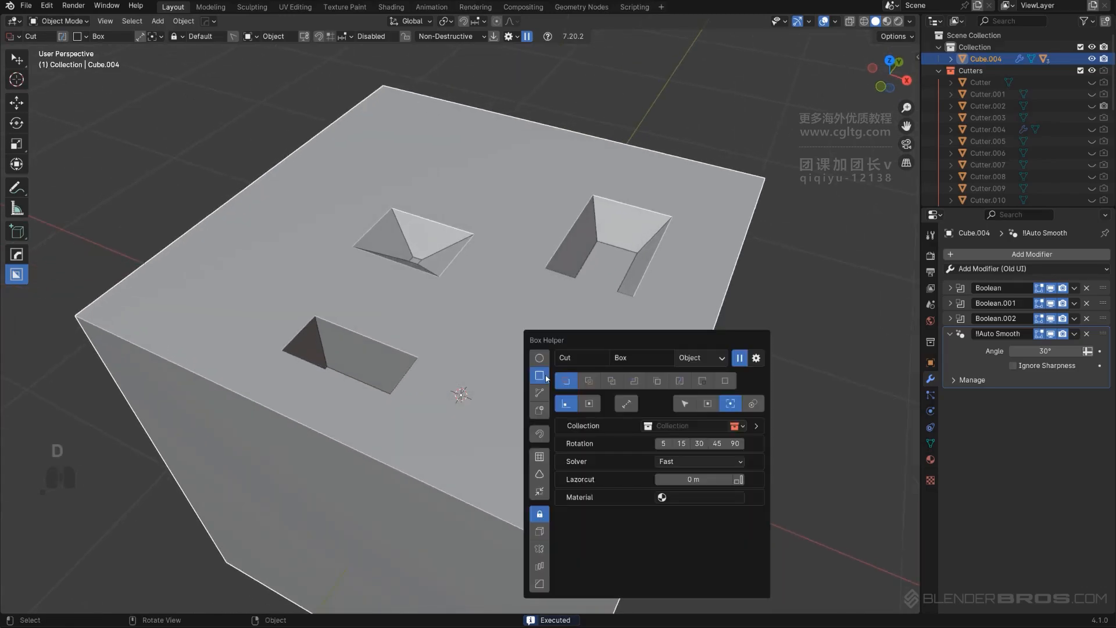
pyautogui.click(543, 492)
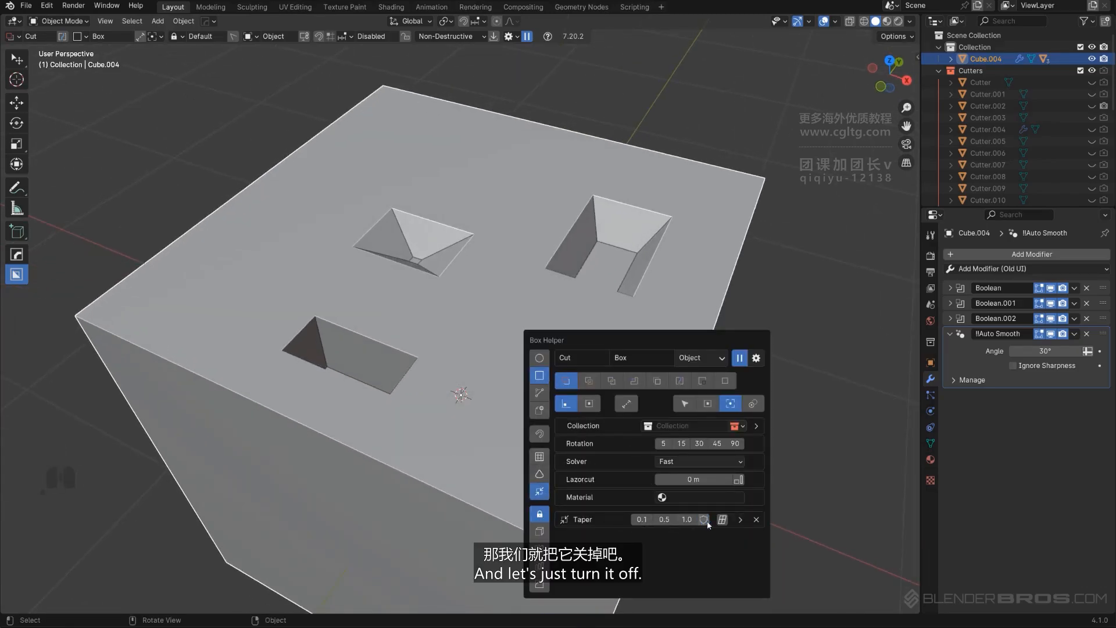
pyautogui.click(740, 520)
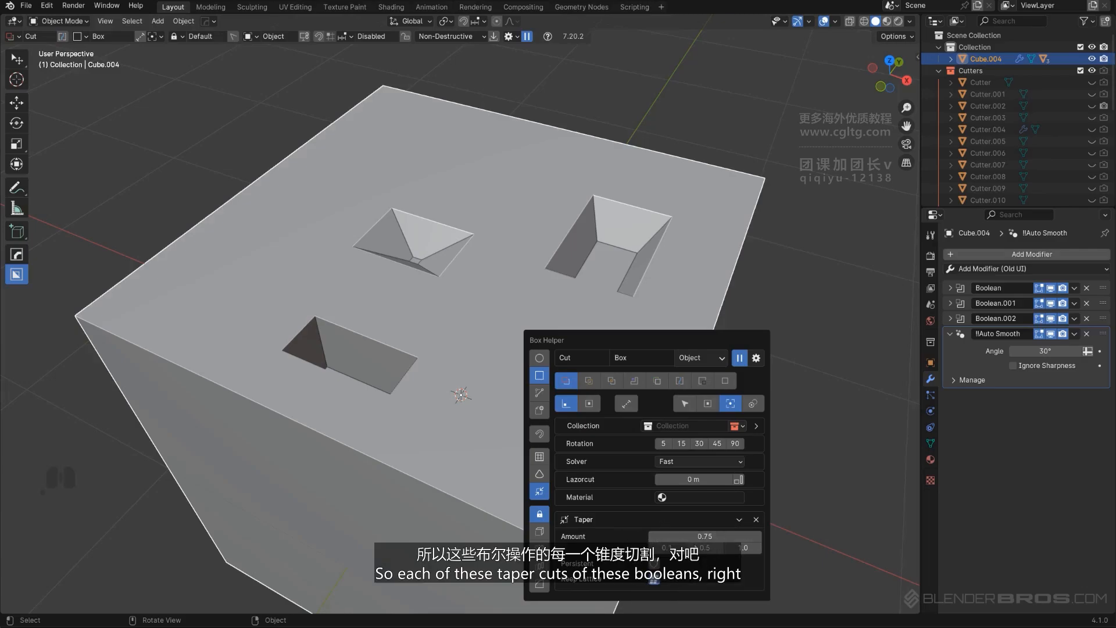
pyautogui.press('d')
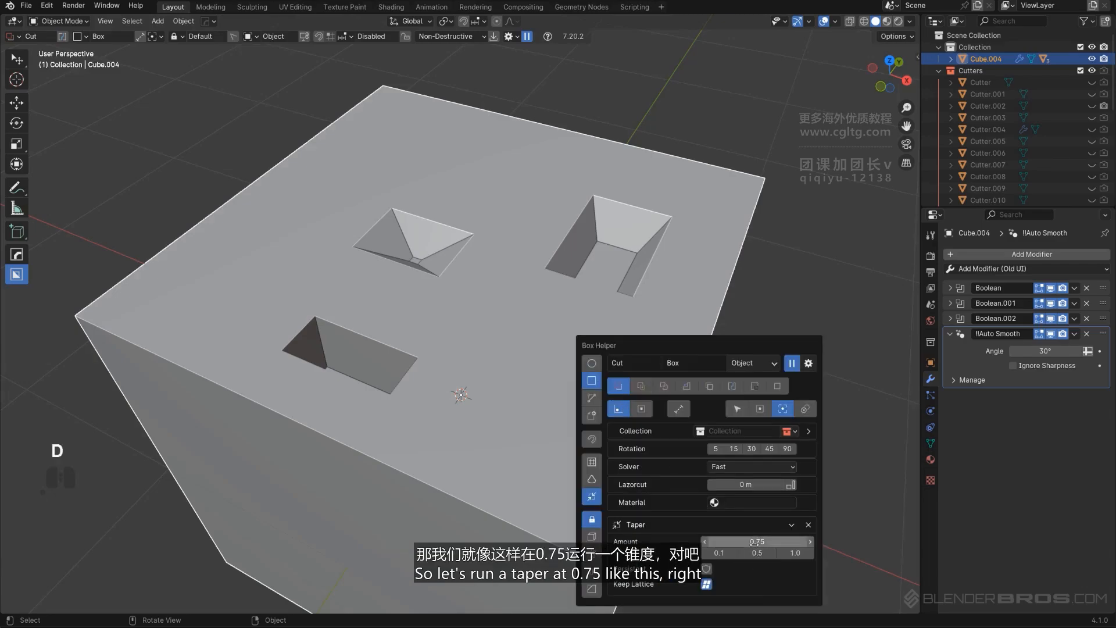
pyautogui.moveTo(516, 374); pyautogui.dragTo(647, 355)
pyautogui.click(654, 372)
# Step: Recover the newest box's cutter with Ever Scroll and examine its Lattice modifier
pyautogui.press('q')
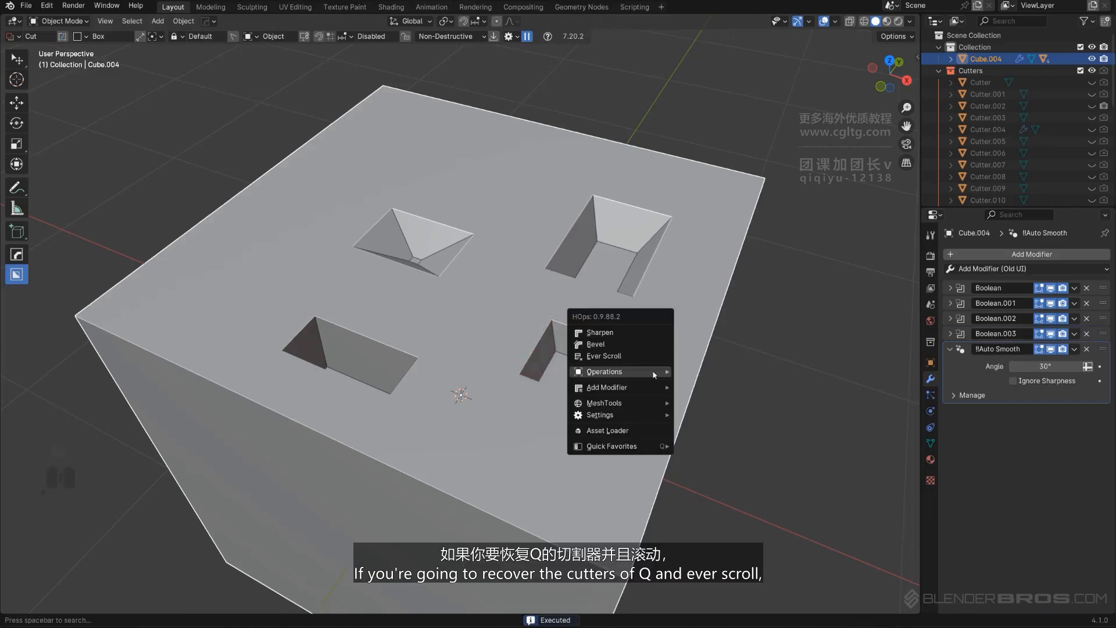
pyautogui.moveTo(653, 373)
pyautogui.click(604, 356)
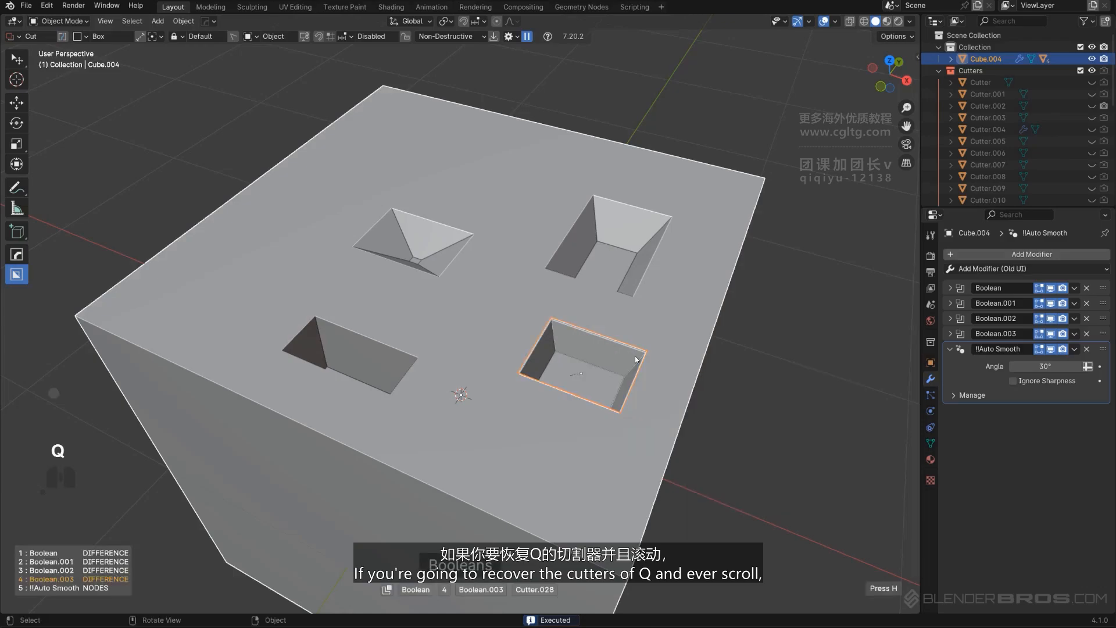
pyautogui.click(871, 319)
pyautogui.keyDown('shift'); pyautogui.moveTo(871, 320); pyautogui.dragTo(839, 303, button='middle'); pyautogui.keyUp('shift')
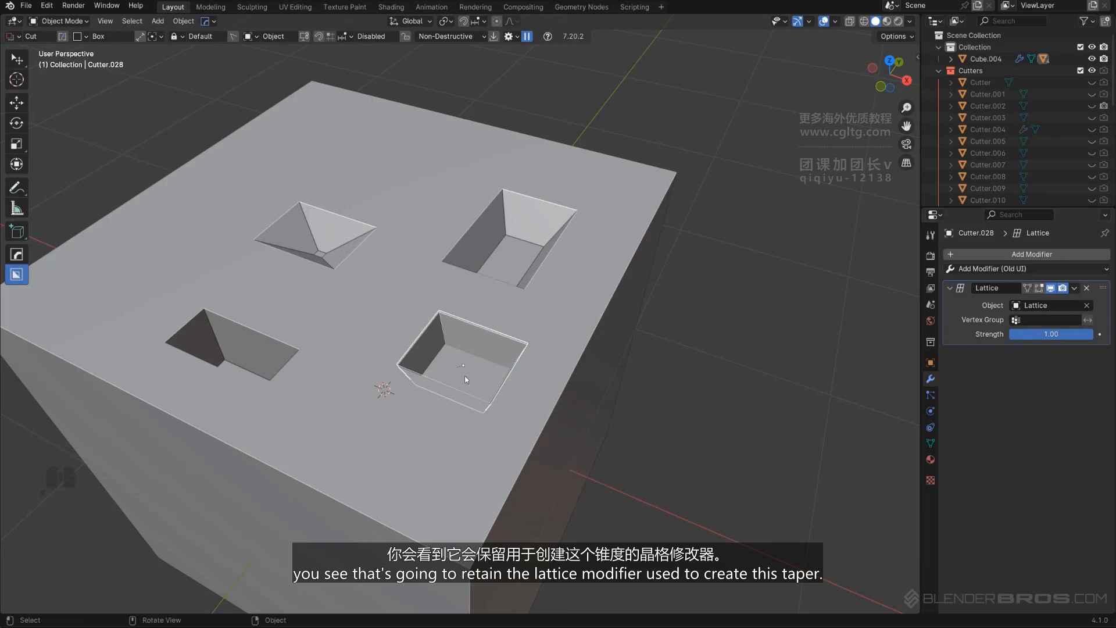
pyautogui.moveTo(1072, 334)
pyautogui.mouseDown()
pyautogui.moveTo(1059, 333)
pyautogui.moveTo(1075, 334)
pyautogui.mouseUp()
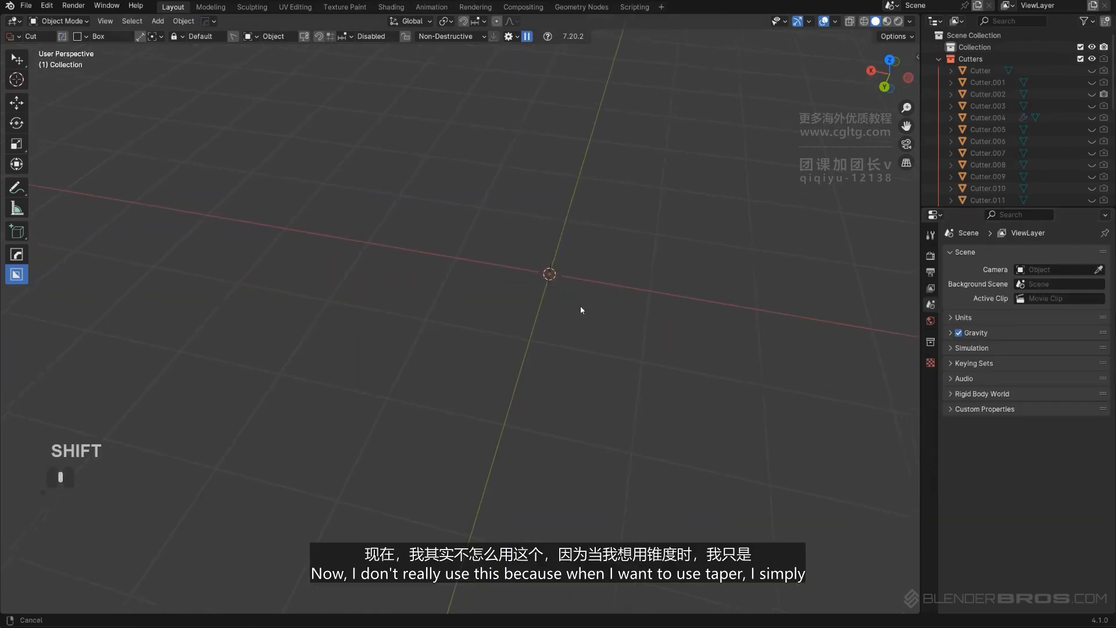
# Step: Turn off the box cutter's Taper option and add a new cube at the 3D cursor
pyautogui.moveTo(580, 309); pyautogui.dragTo(558, 324, button='middle')
pyautogui.press('d')
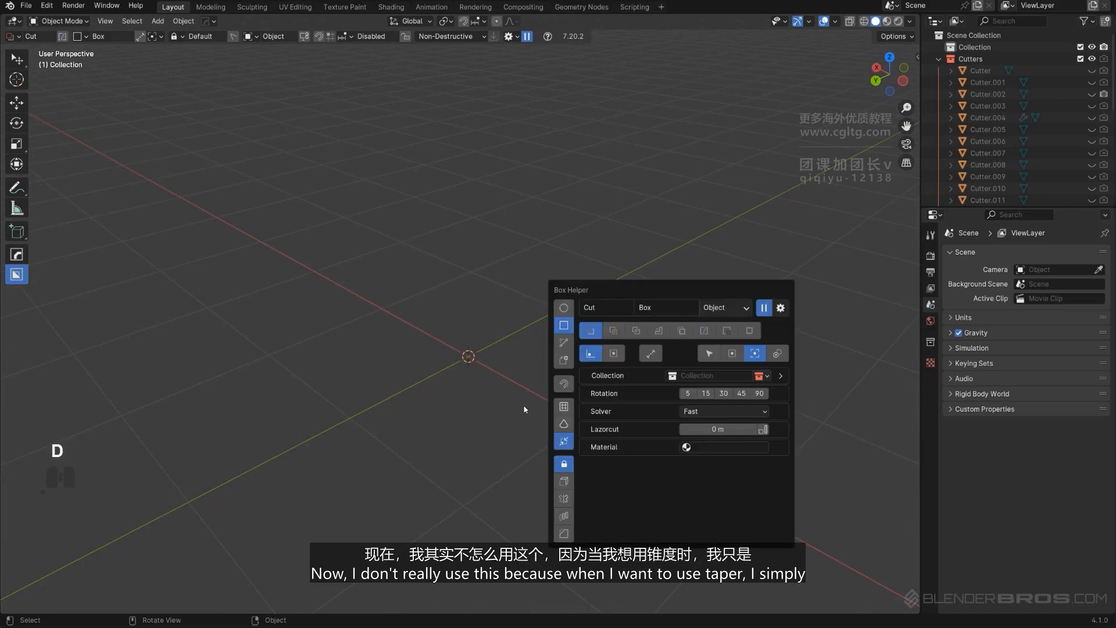
pyautogui.press('d')
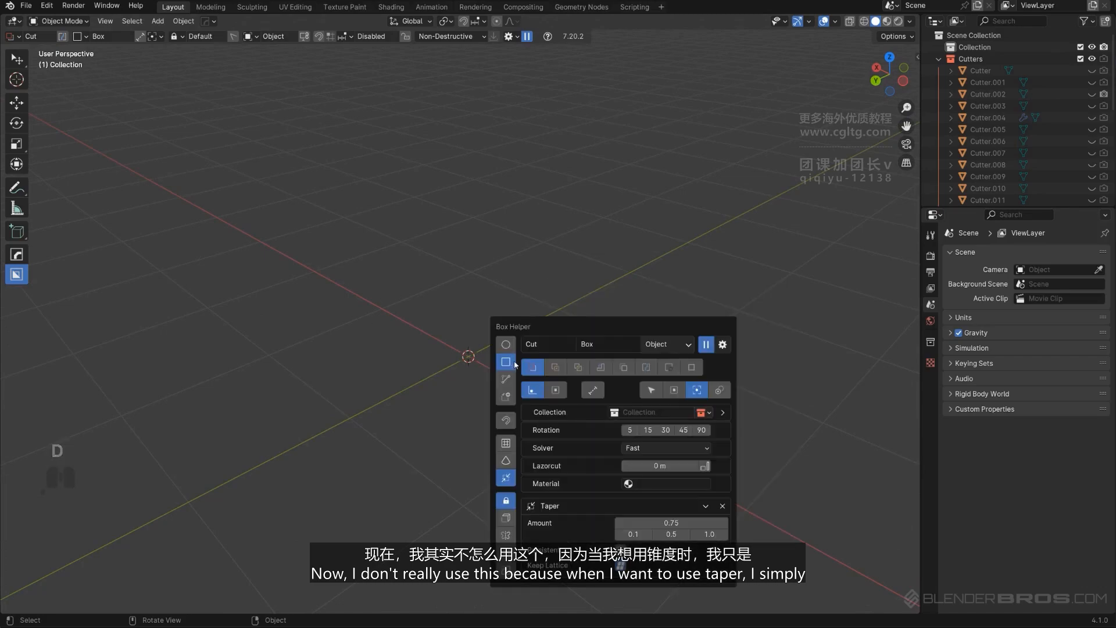
pyautogui.click(511, 481)
pyautogui.hotkey('shift', 'a')
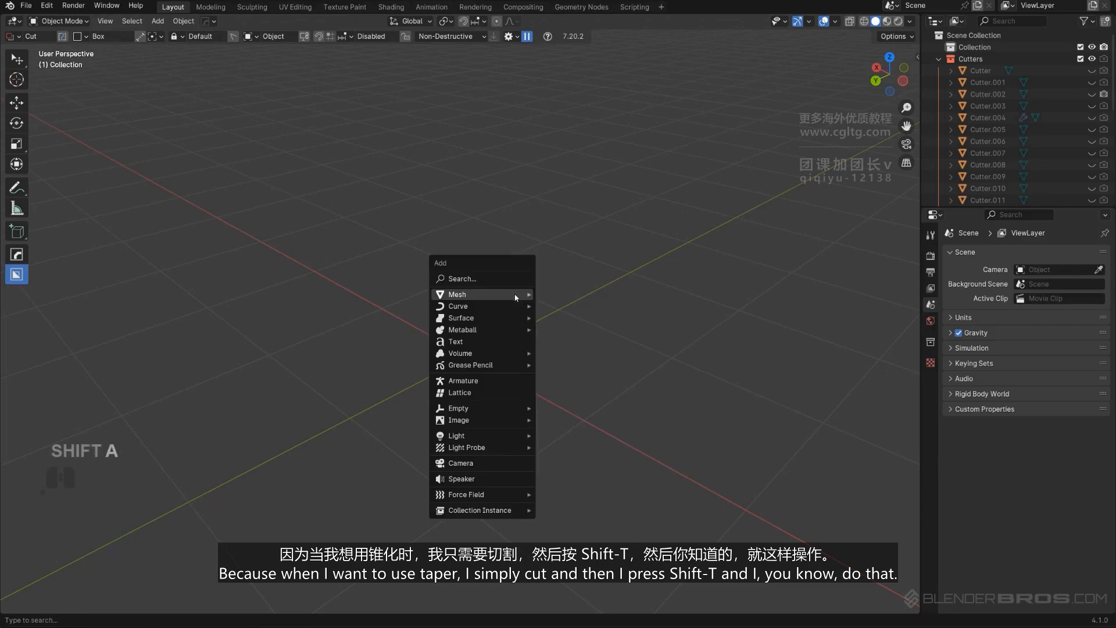
pyautogui.moveTo(513, 294)
pyautogui.click(548, 335)
pyautogui.moveTo(549, 336); pyautogui.dragTo(566, 267, button='middle')
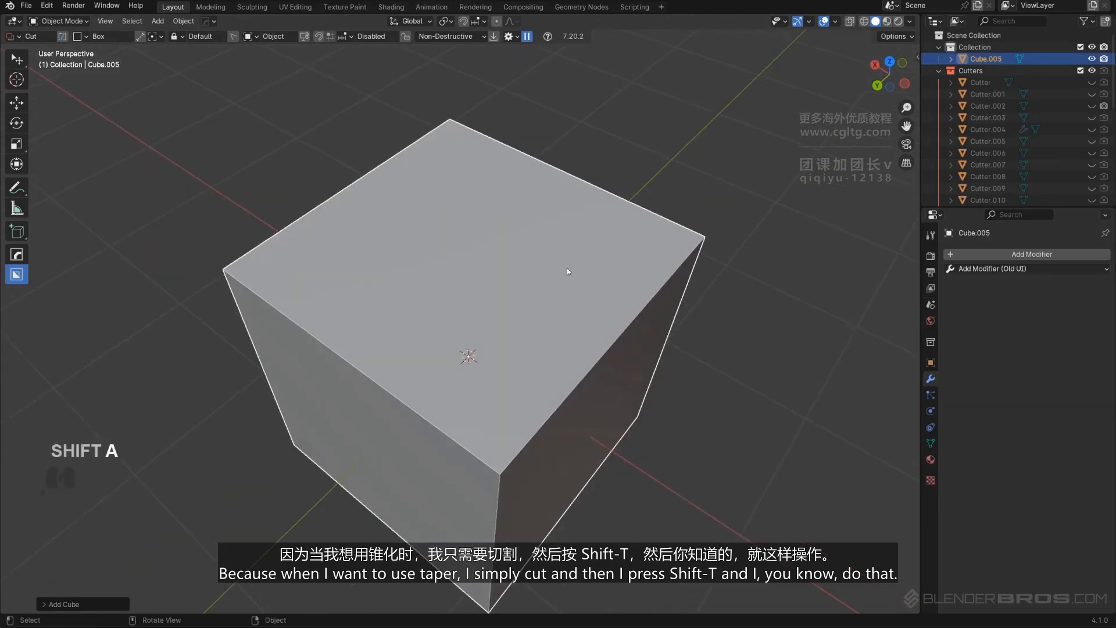
# Step: Draw a box on the new cube's top face, taper the cutter interactively while extruding, and confirm the cut
pyautogui.moveTo(567, 267); pyautogui.dragTo(594, 331)
pyautogui.hotkey('shift', 't')
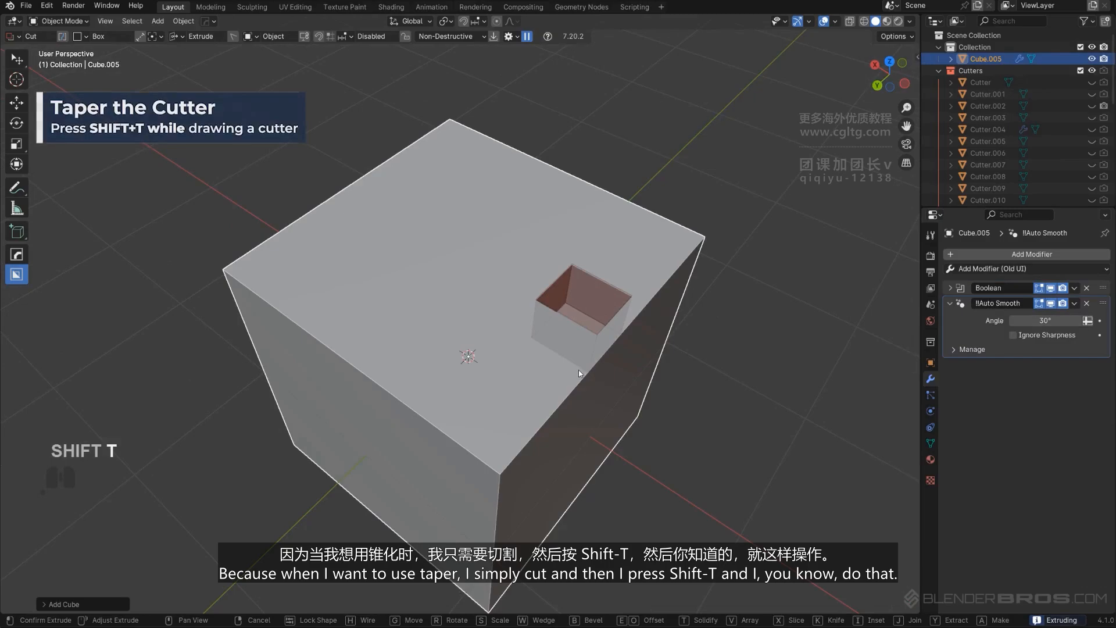
pyautogui.click(627, 244)
pyautogui.moveTo(602, 239); pyautogui.dragTo(522, 271, button='middle')
# Step: Switch off the Taper option that the last cut left enabled
pyautogui.press('d')
pyautogui.click(521, 384)
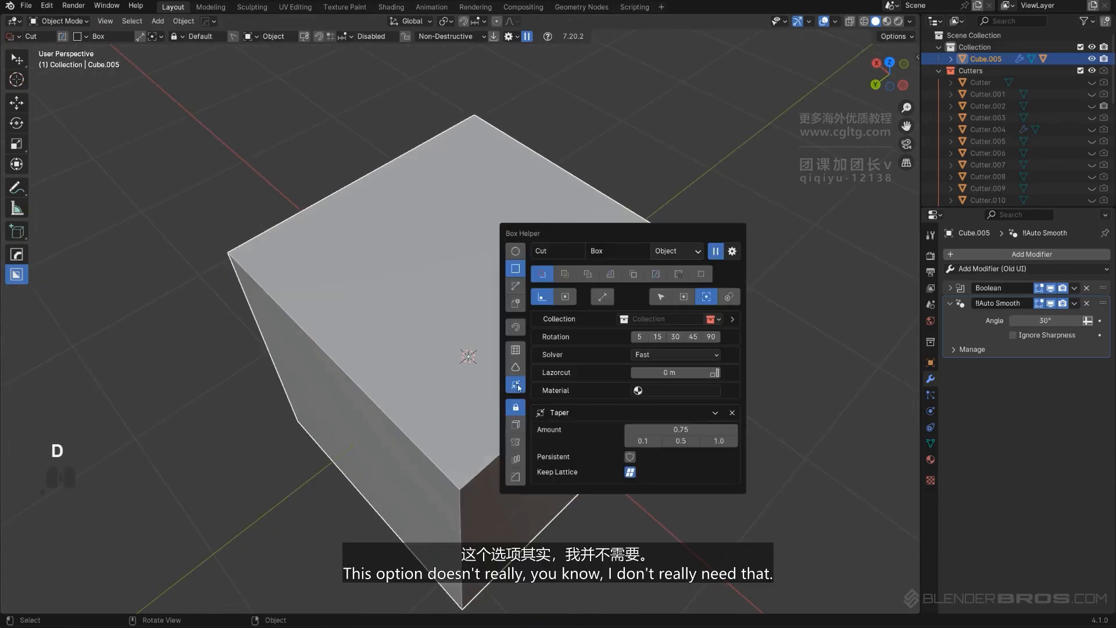
pyautogui.click(517, 385)
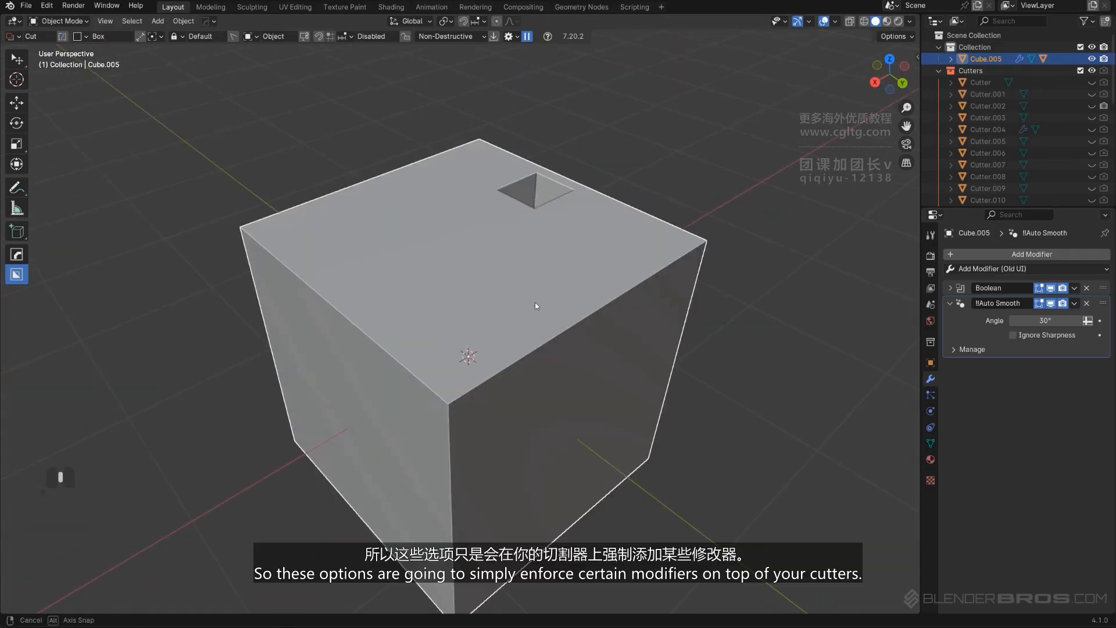
# Step: Try the Solidify start operation on a box drawn over the cube's top edge, adjust its thickness, and cancel the cutter
pyautogui.press('d')
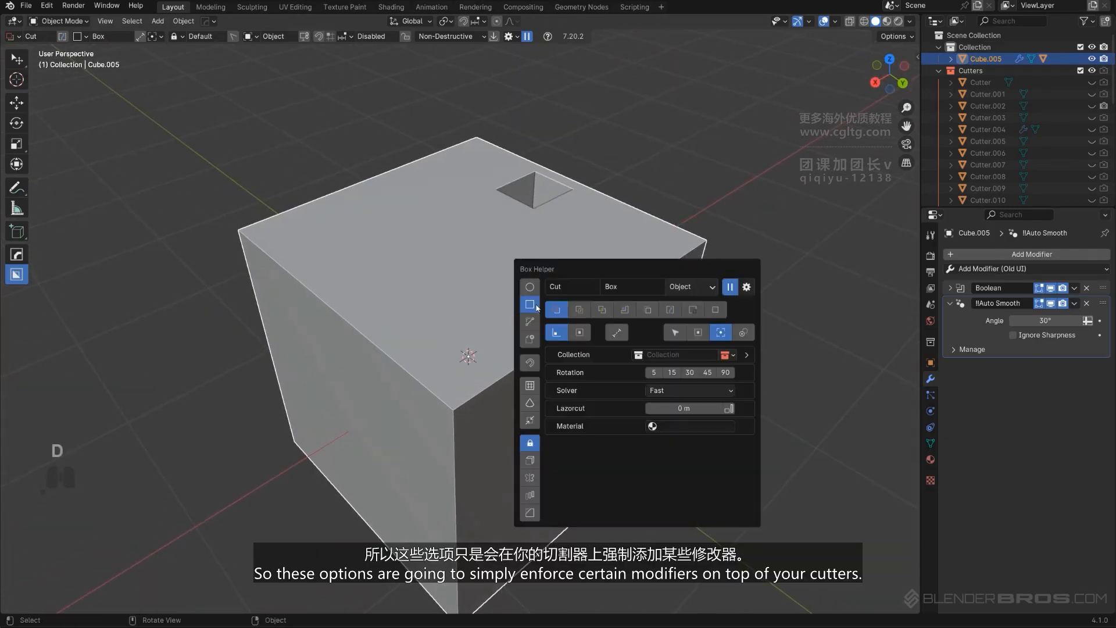
pyautogui.click(530, 461)
pyautogui.moveTo(534, 268)
pyautogui.mouseDown()
pyautogui.moveTo(572, 287)
pyautogui.moveTo(666, 269)
pyautogui.moveTo(683, 276)
pyautogui.mouseUp()
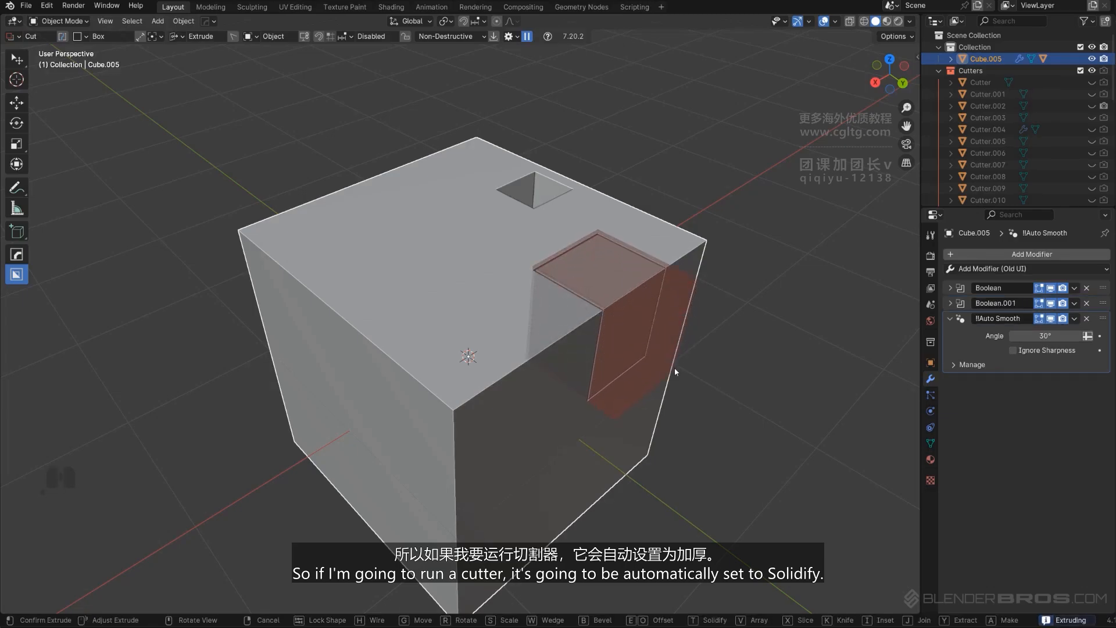
pyautogui.press('t')
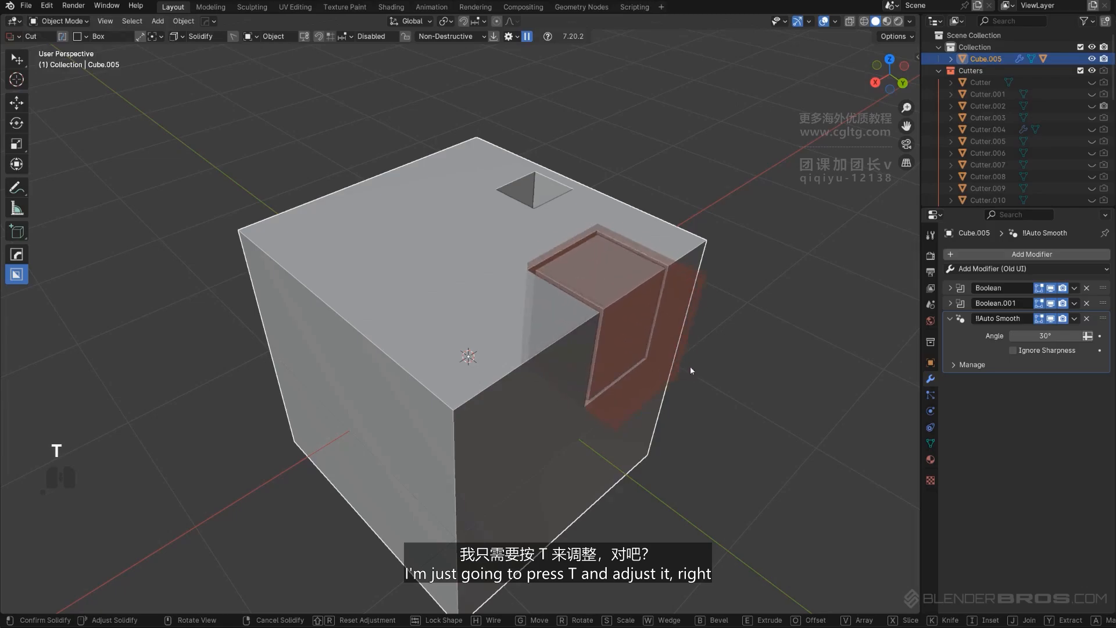
pyautogui.rightClick(674, 370)
# Step: Change the start operation to Mirror and cut a box into the cube's front side near the top edge
pyautogui.press('d')
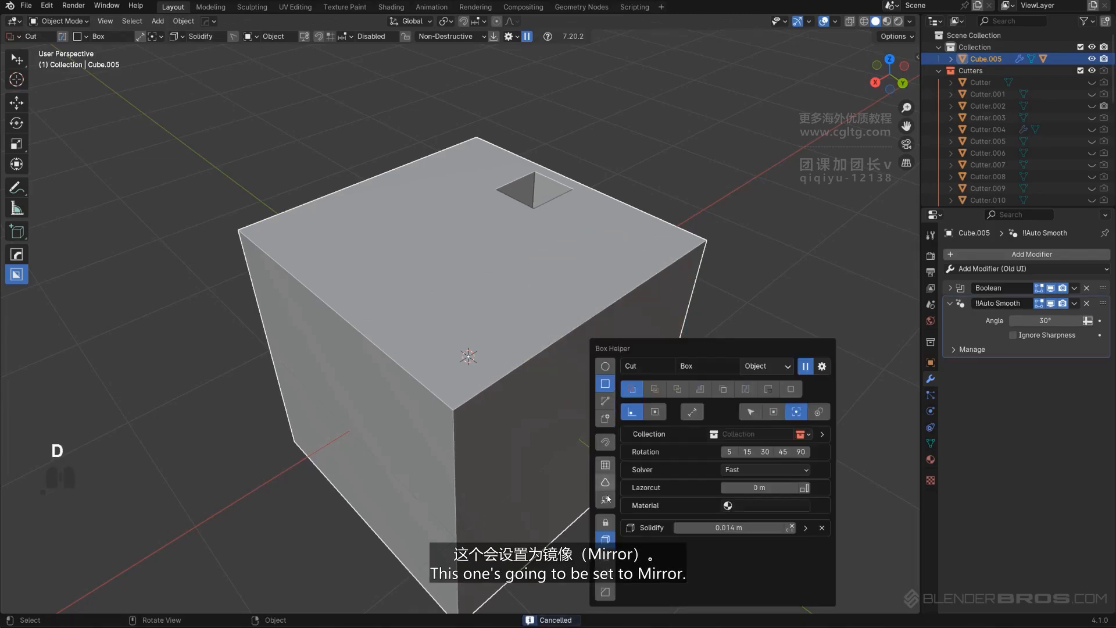
pyautogui.click(605, 557)
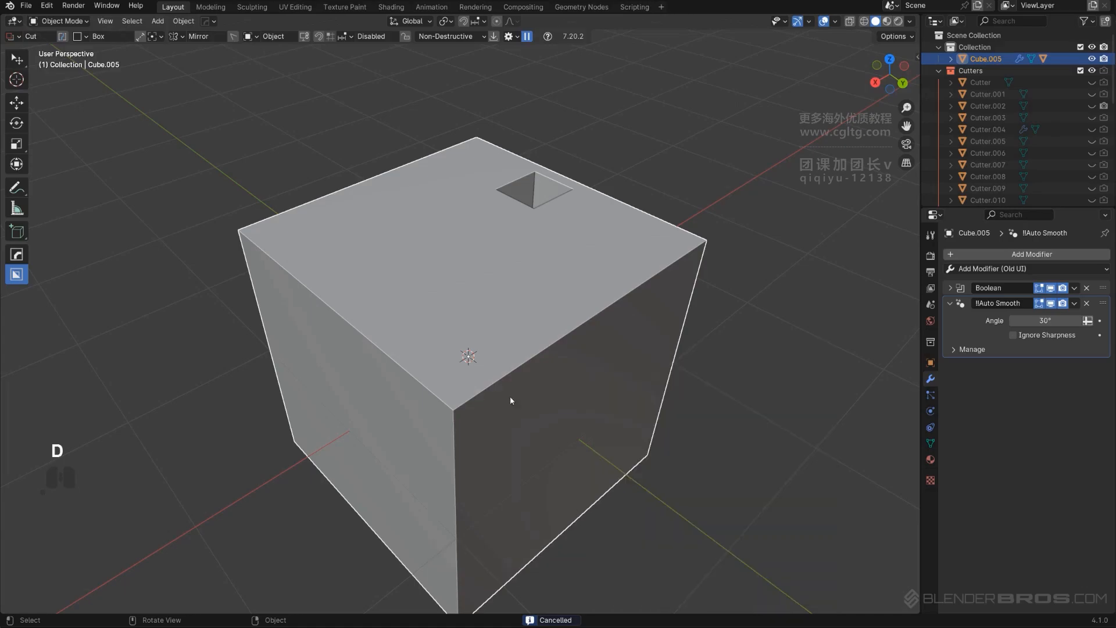
pyautogui.moveTo(510, 396); pyautogui.dragTo(561, 405)
pyautogui.click(562, 444)
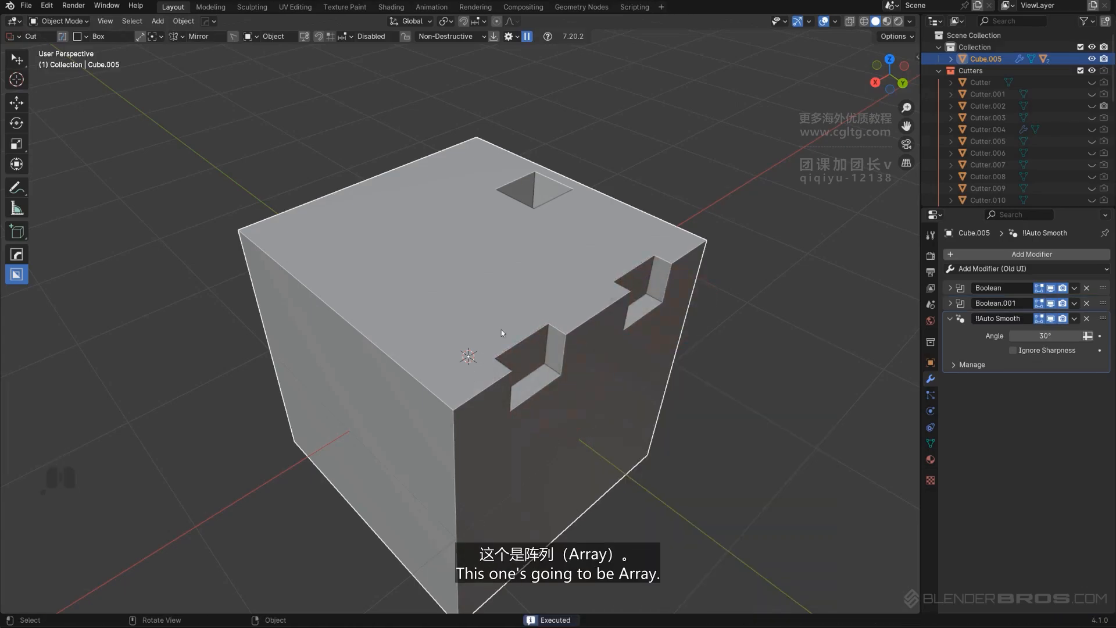
# Step: Try the Array start operation along X with a box drawn over an uncut top edge, and cancel the cutter
pyautogui.press('d')
pyautogui.click(507, 521)
pyautogui.moveTo(305, 211); pyautogui.dragTo(437, 214, button='middle')
pyautogui.press('x')
pyautogui.press('x')
pyautogui.moveTo(459, 298)
pyautogui.mouseDown()
pyautogui.moveTo(616, 337)
pyautogui.moveTo(622, 376)
pyautogui.mouseUp()
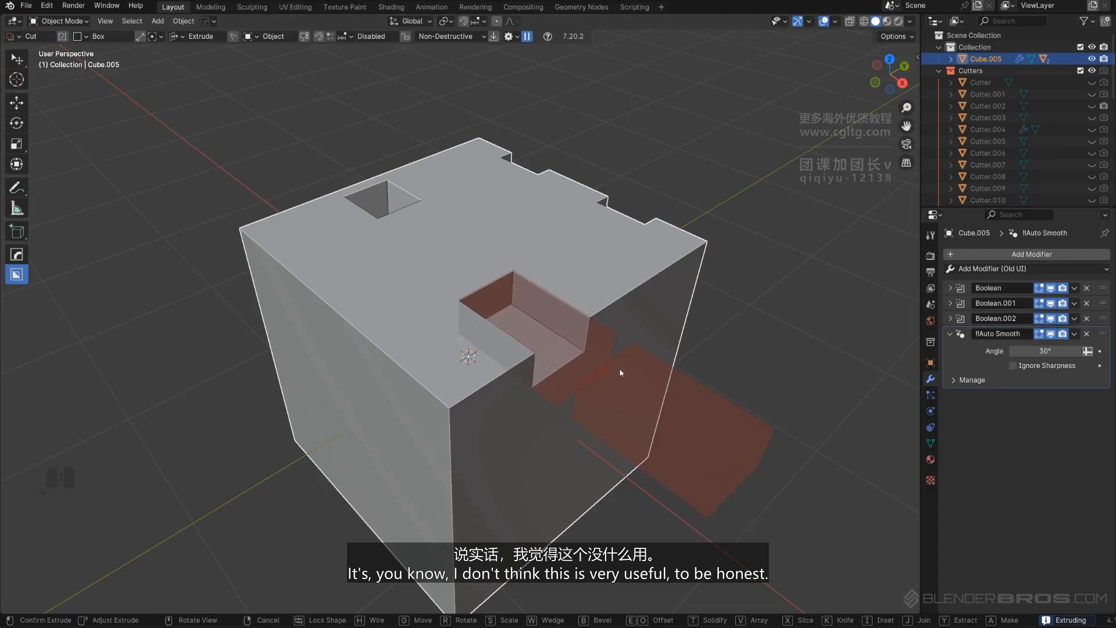
pyautogui.scroll(-3, 610, 360)
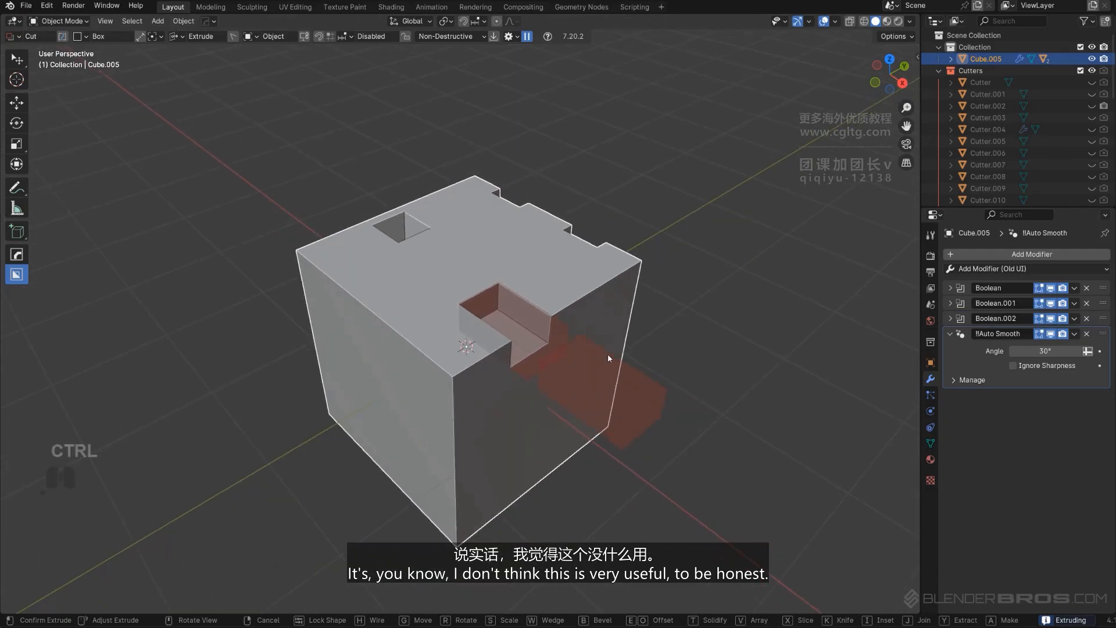
pyautogui.rightClick(607, 353)
# Step: Try the Bevel start operation by cutting a box into the uncut top edge, and undo the cut
pyautogui.hotkey('ctrl', 'd')
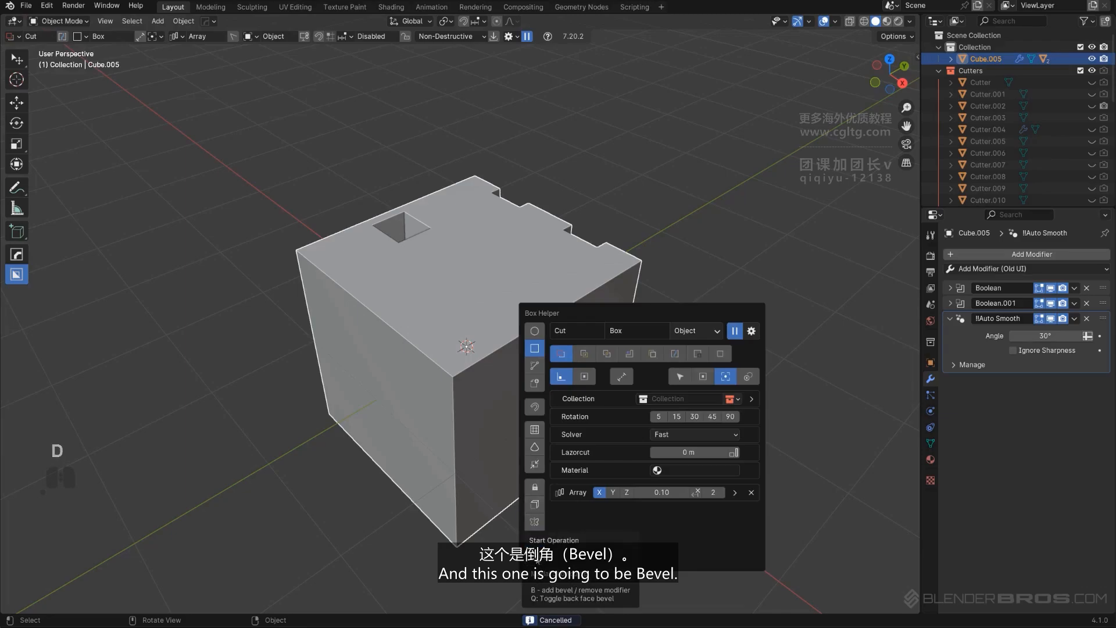
pyautogui.press('b')
pyautogui.moveTo(492, 302); pyautogui.dragTo(647, 312)
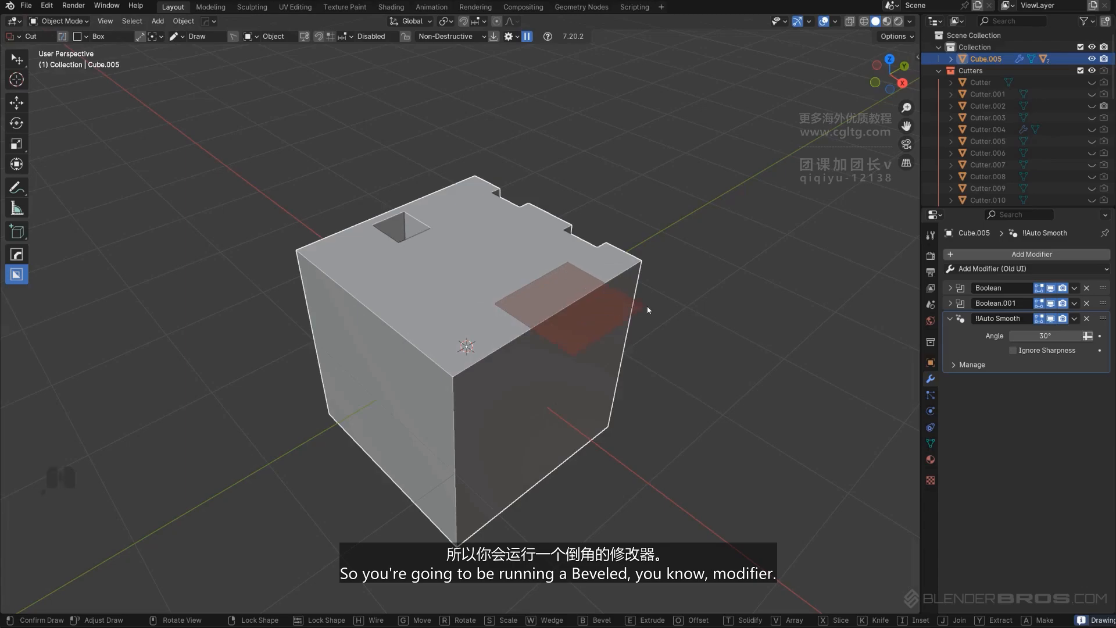
pyautogui.click(644, 351)
pyautogui.rightClick(590, 340)
pyautogui.hotkey('ctrl', 'z')
pyautogui.hotkey('ctrl', 'z')
pyautogui.hotkey('ctrl', 'z')
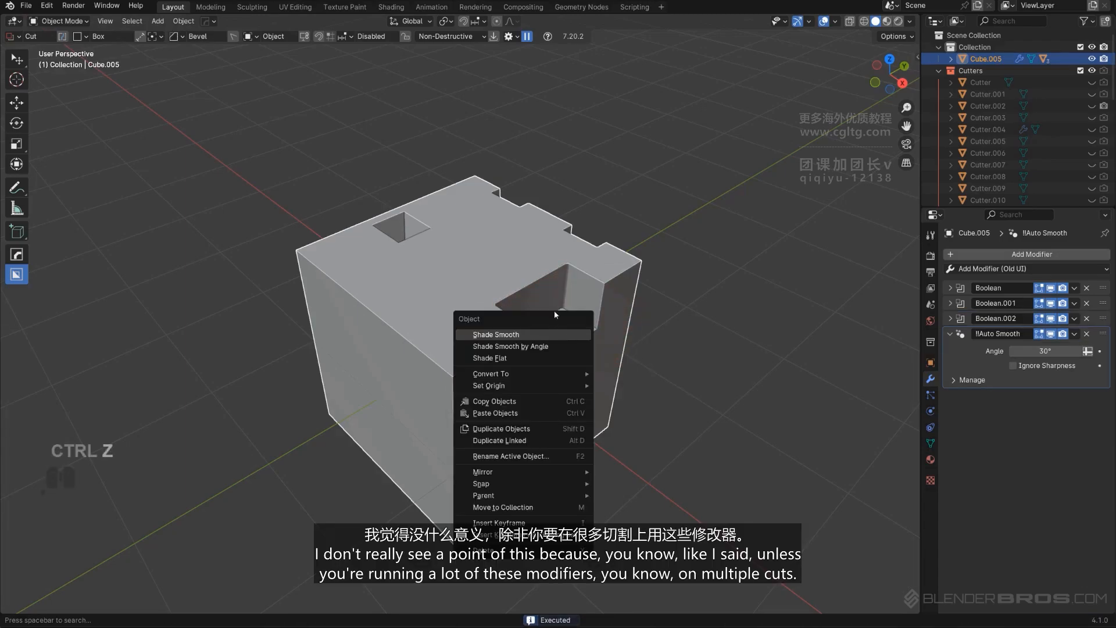
# Step: Turn off the Bevel start operation so new box cutters use the locked default
pyautogui.press('d')
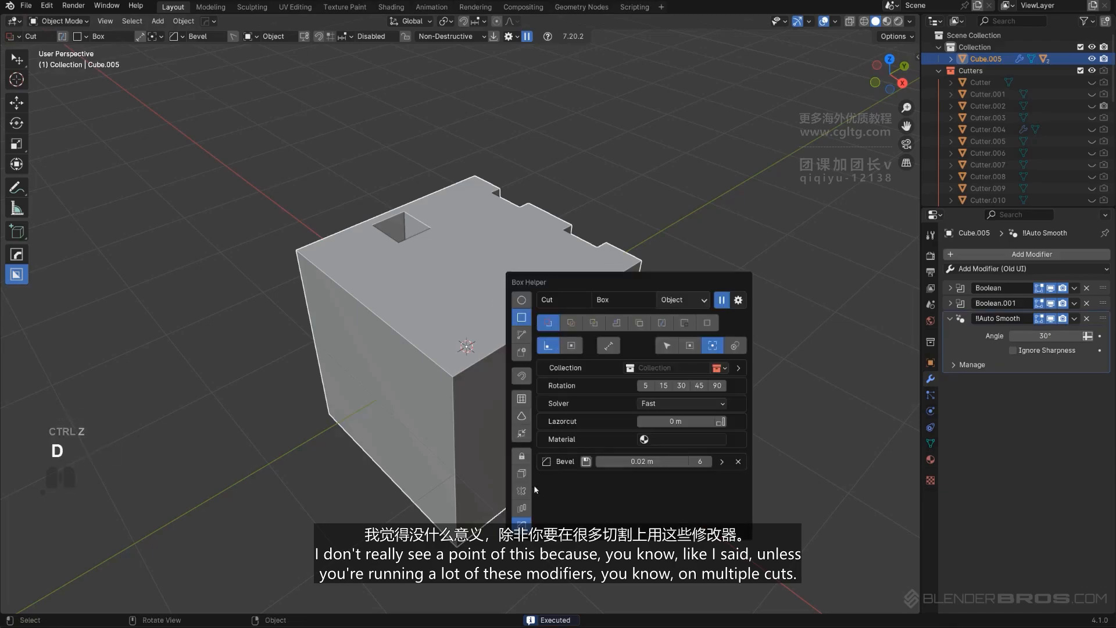
pyautogui.press('d')
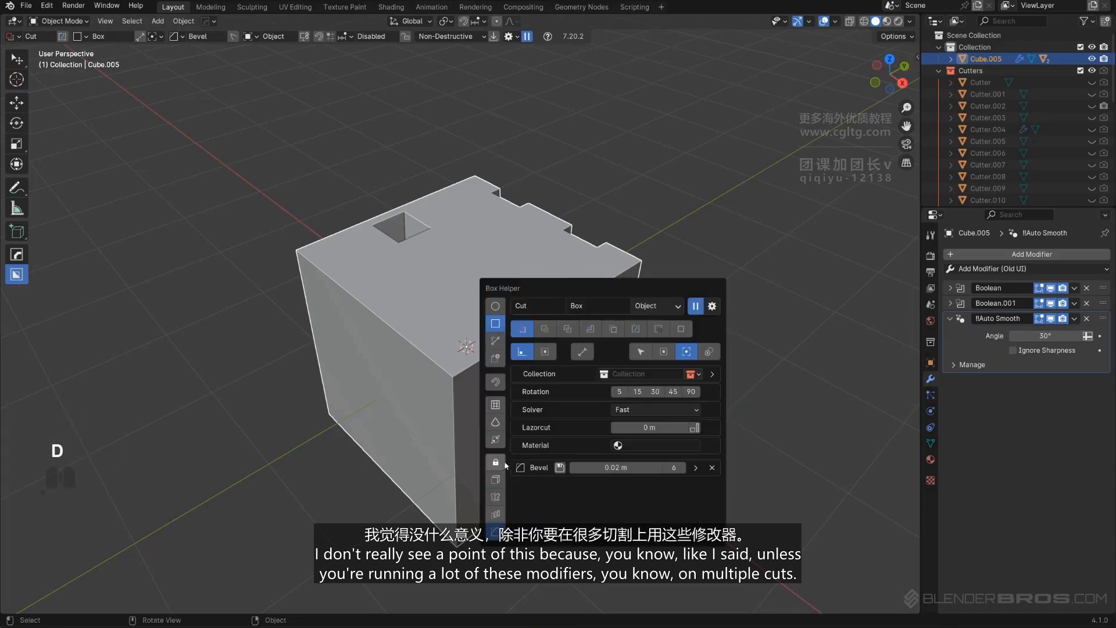
pyautogui.click(496, 463)
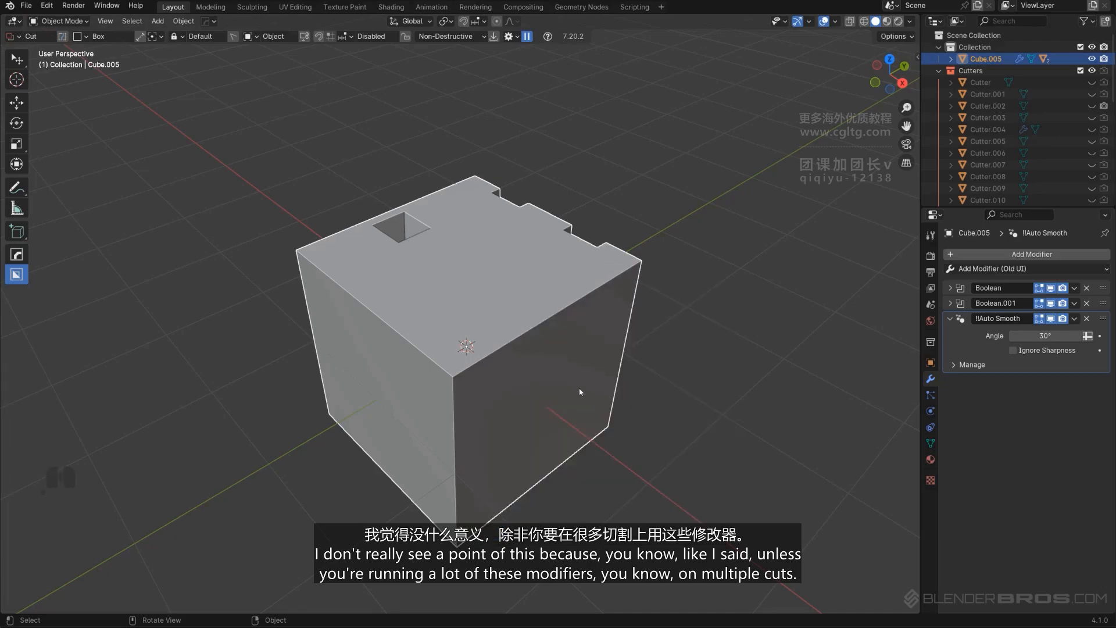
# Step: Cut a box into the cube's uncut top edge and bevel the cutter manually before confirming the cut
pyautogui.keyDown('shift'); pyautogui.moveTo(567, 325); pyautogui.dragTo(560, 317, button='middle'); pyautogui.keyUp('shift')
pyautogui.scroll(2, 548, 320)
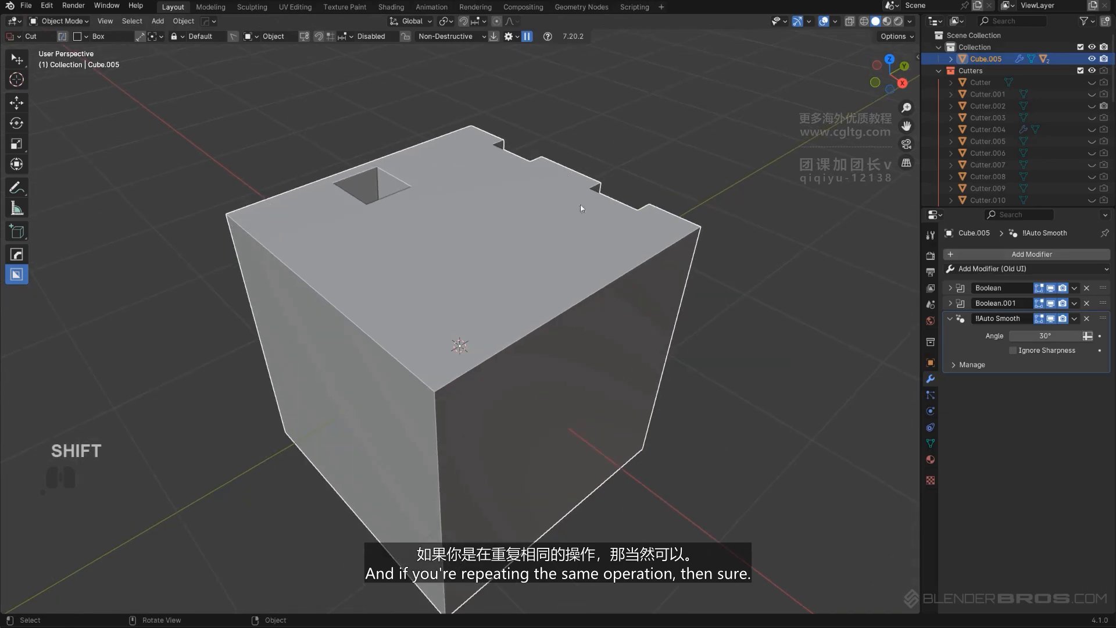
pyautogui.moveTo(559, 352)
pyautogui.mouseDown(button='middle')
pyautogui.moveTo(523, 259)
pyautogui.moveTo(486, 308)
pyautogui.mouseUp(button='middle')
pyautogui.scroll(-1, 520, 259)
pyautogui.moveTo(563, 246); pyautogui.dragTo(570, 326)
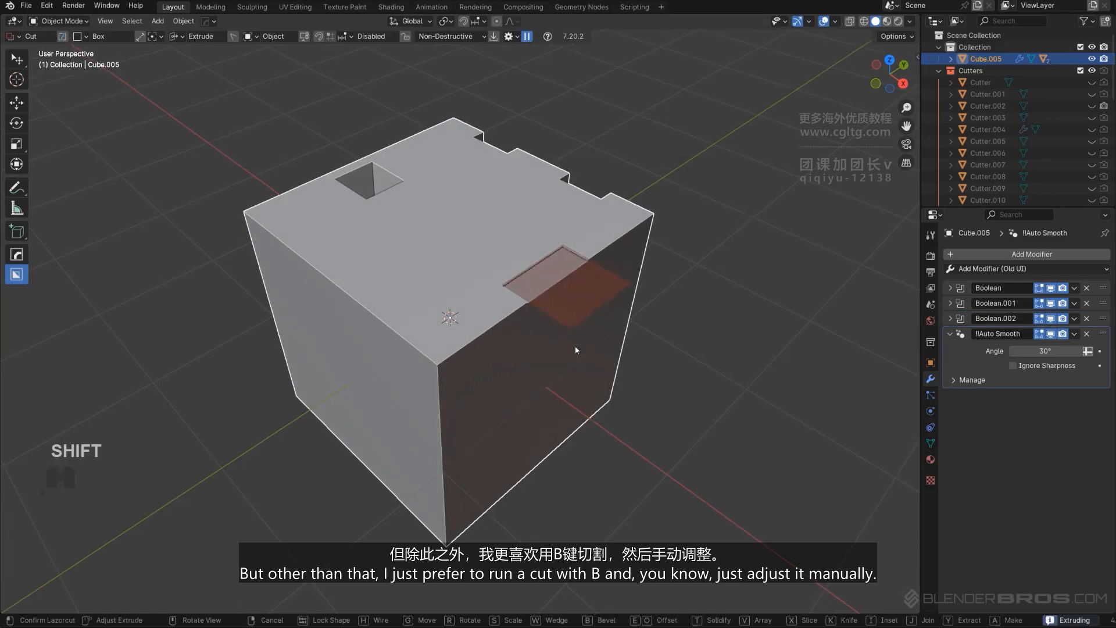
pyautogui.press('b')
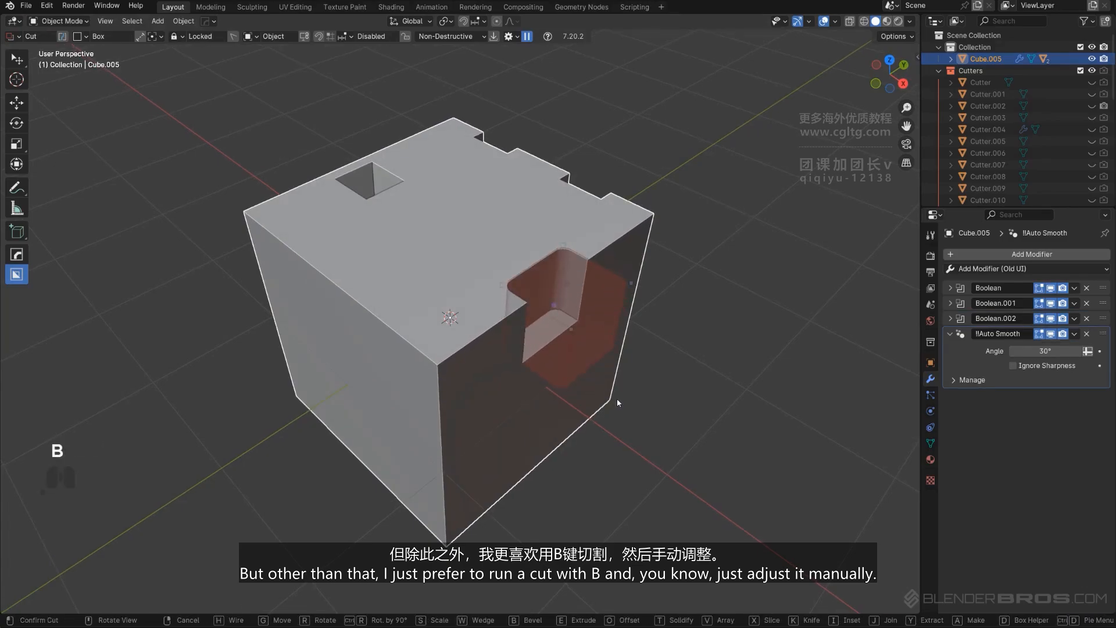
pyautogui.click(690, 336)
pyautogui.scroll(1, 641, 259)
pyautogui.moveTo(640, 260); pyautogui.dragTo(618, 271, button='middle')
pyautogui.scroll(-1, 538, 316)
pyautogui.moveTo(537, 317); pyautogui.dragTo(544, 314, button='middle')
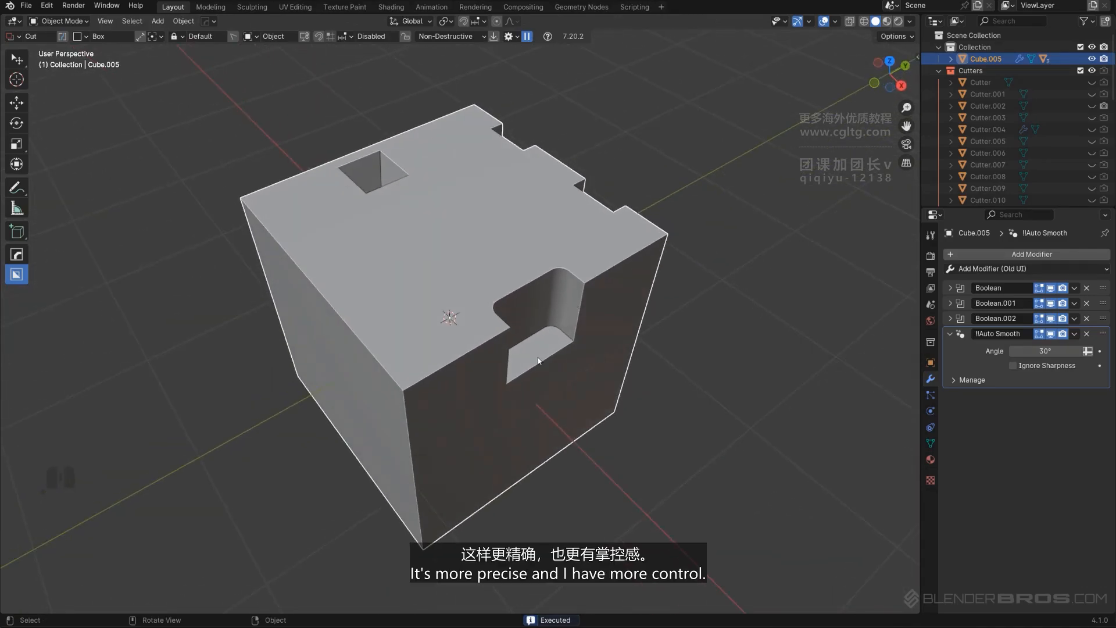
# Step: Review the settings of the Solidify, Mirror, Array and Bevel start operations, and return to the locked default
pyautogui.press('d')
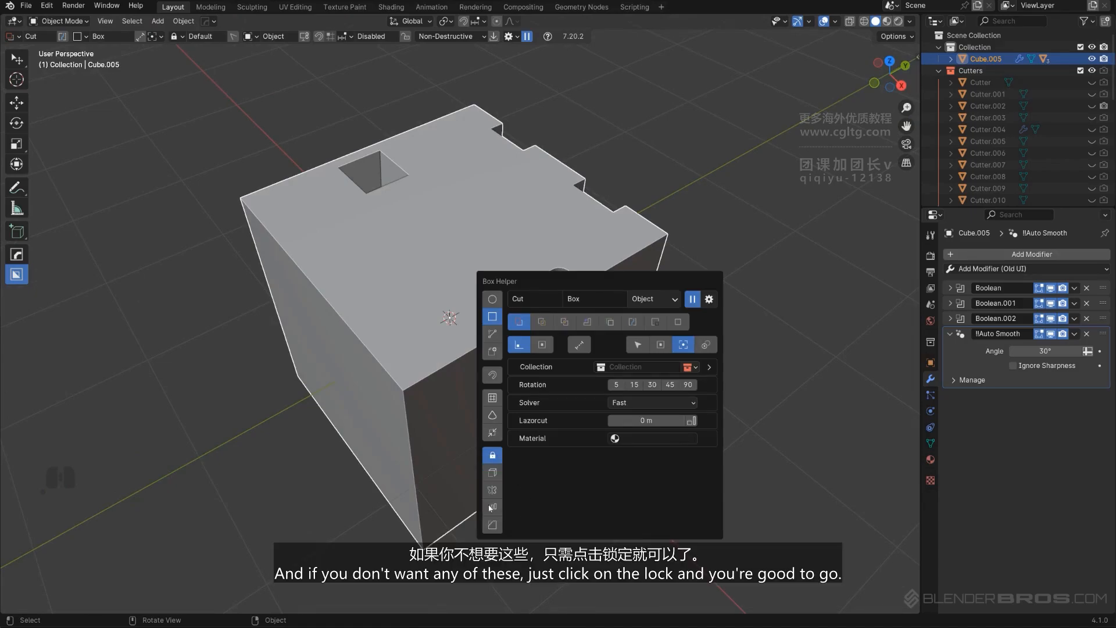
pyautogui.click(493, 473)
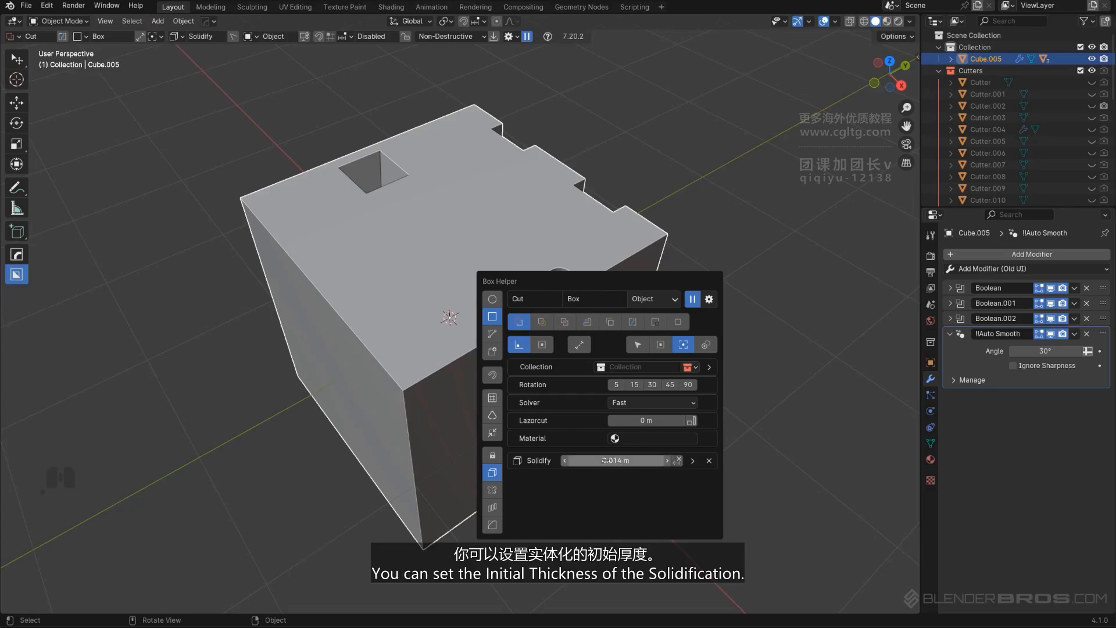
pyautogui.click(493, 490)
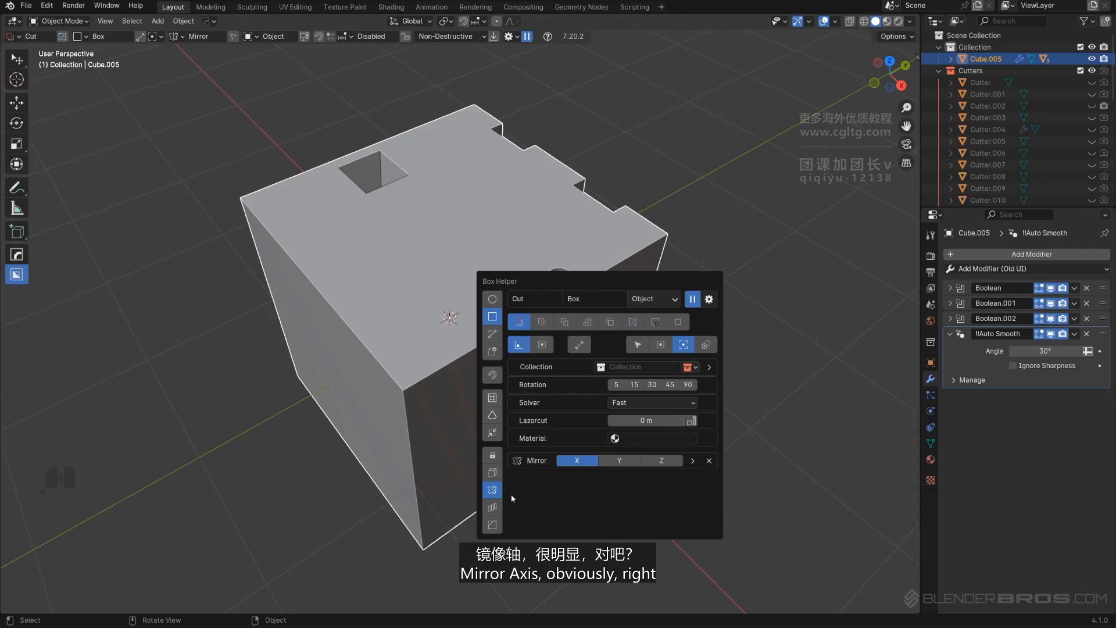
pyautogui.click(494, 508)
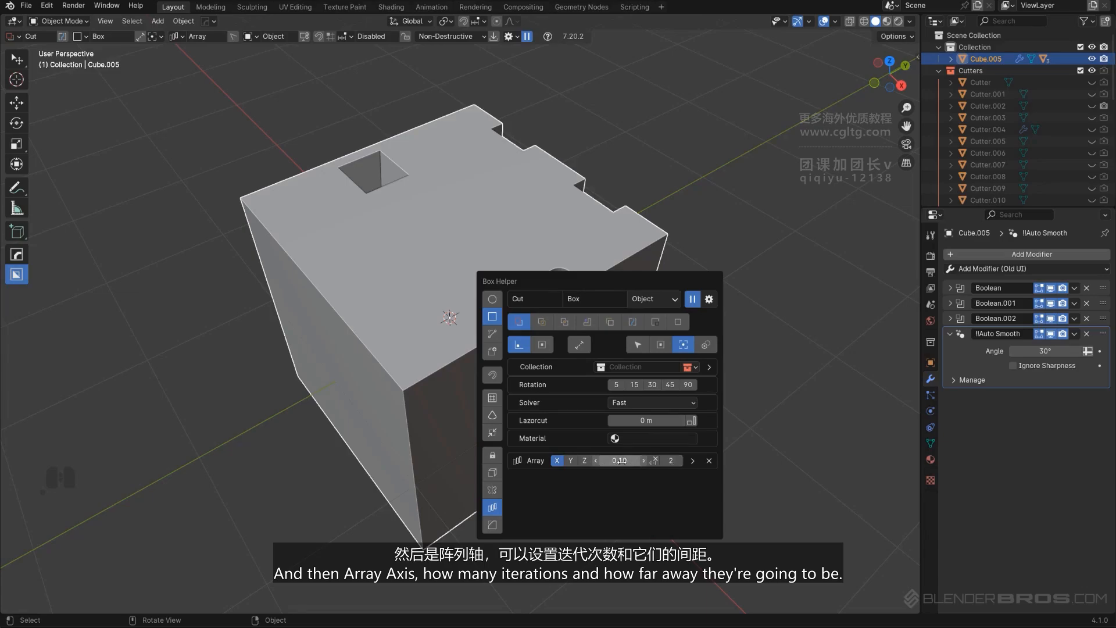
pyautogui.click(491, 524)
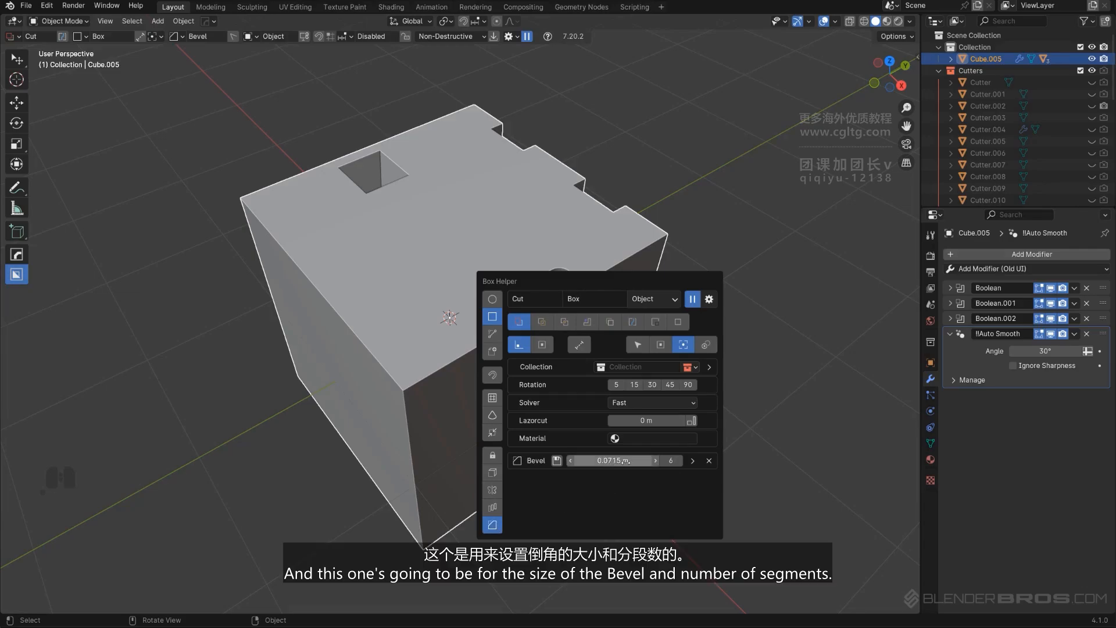
pyautogui.click(493, 456)
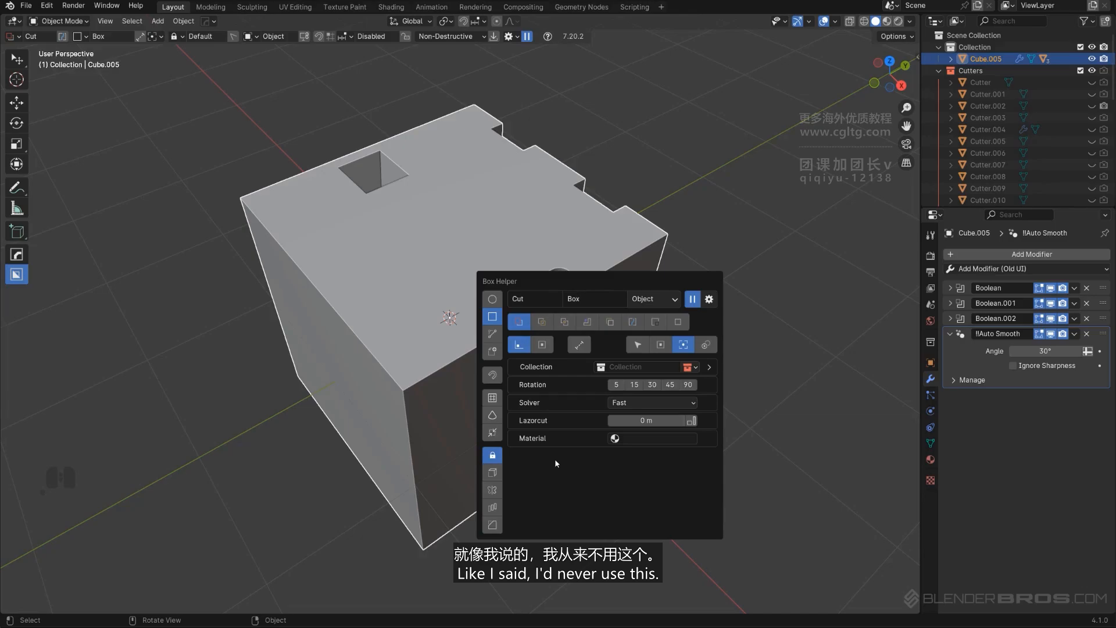
pyautogui.press('d')
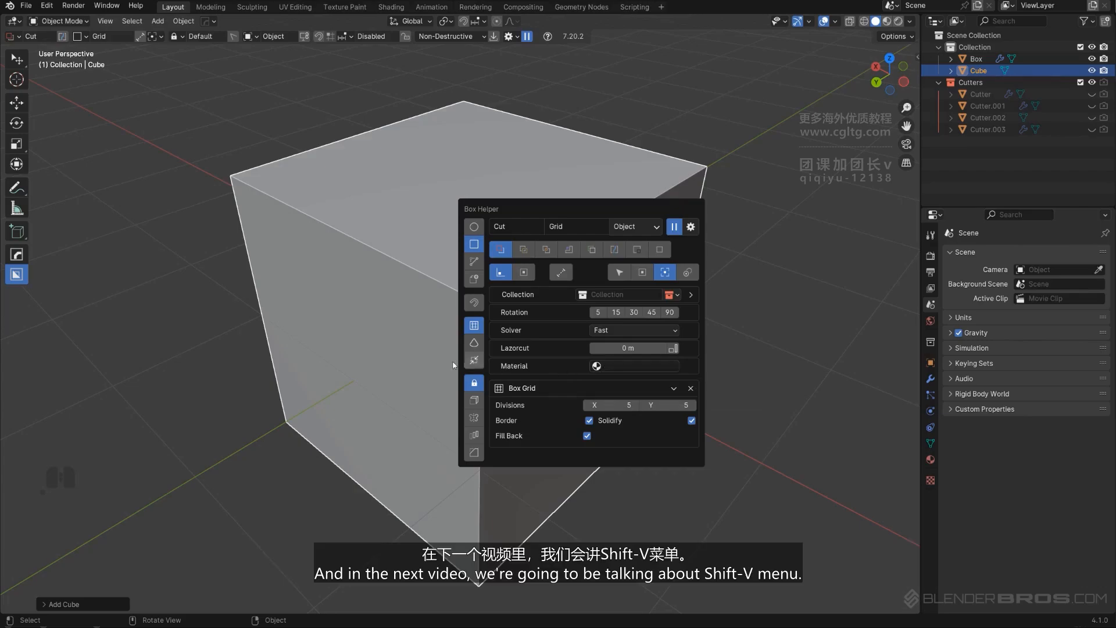
pyautogui.hotkey('shift', 'v')
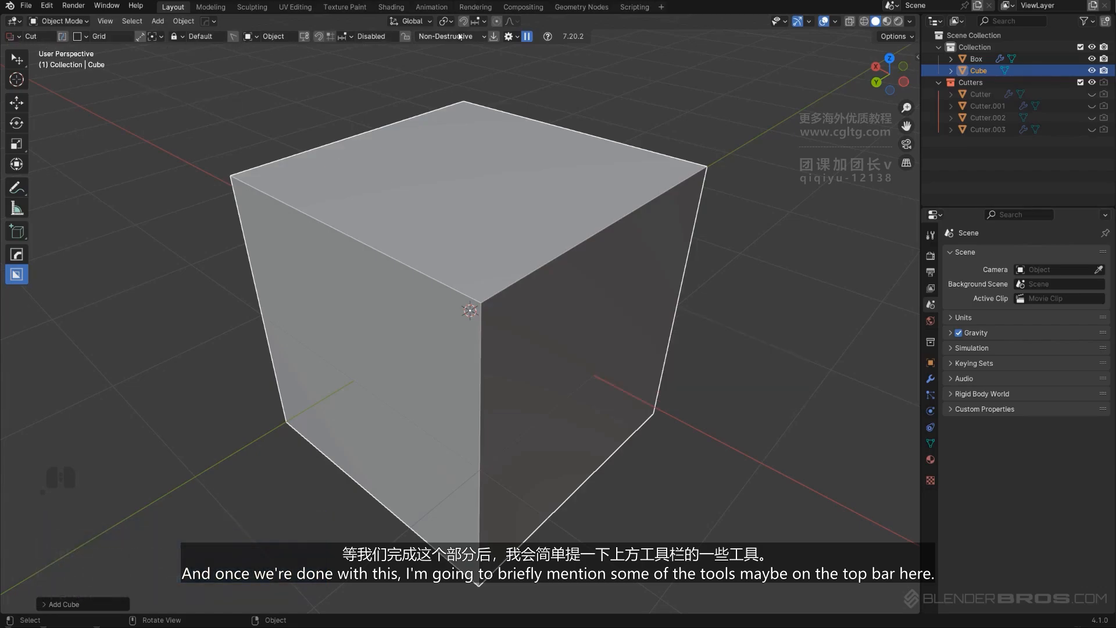
# Step: Look through the Behavior, Collection and Shape sections of the BoxCutter settings
pyautogui.click(509, 36)
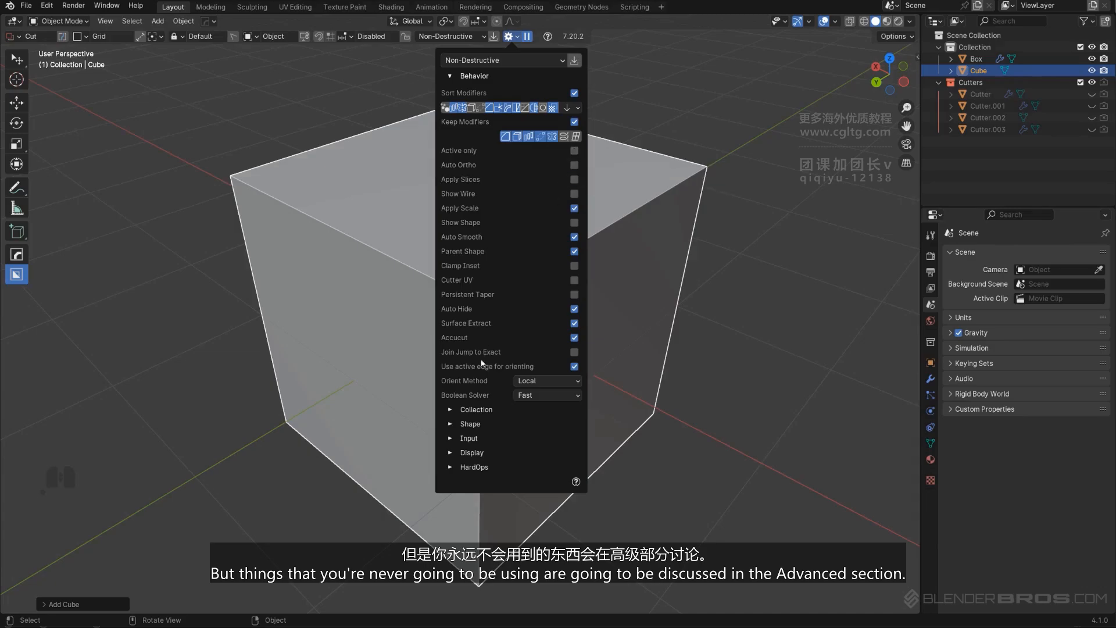
pyautogui.click(454, 410)
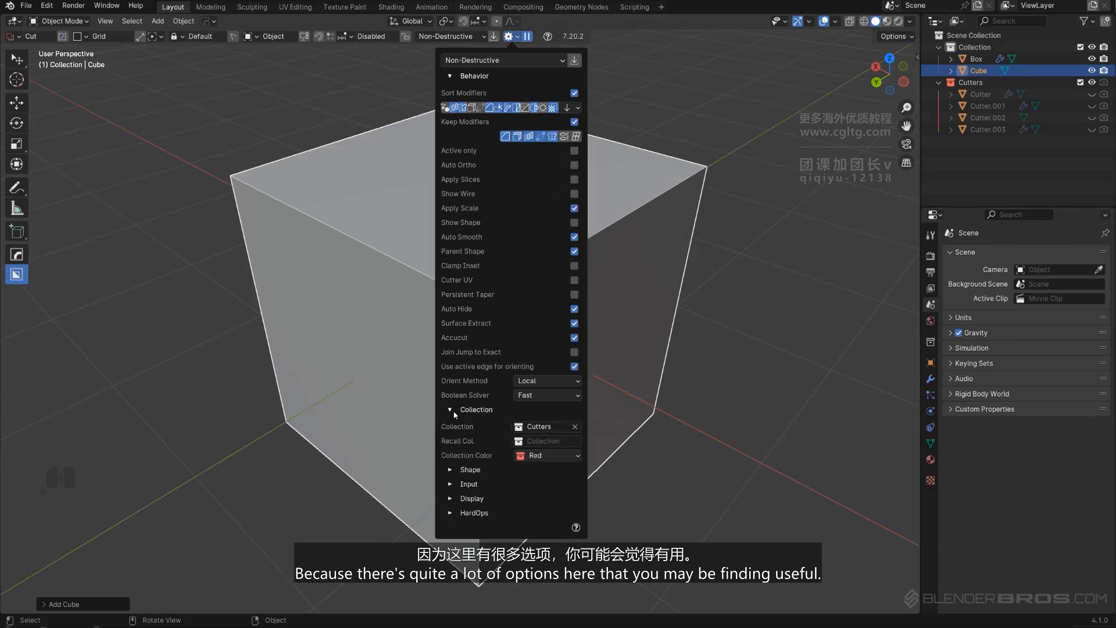
pyautogui.click(452, 470)
pyautogui.scroll(-5, 472, 439)
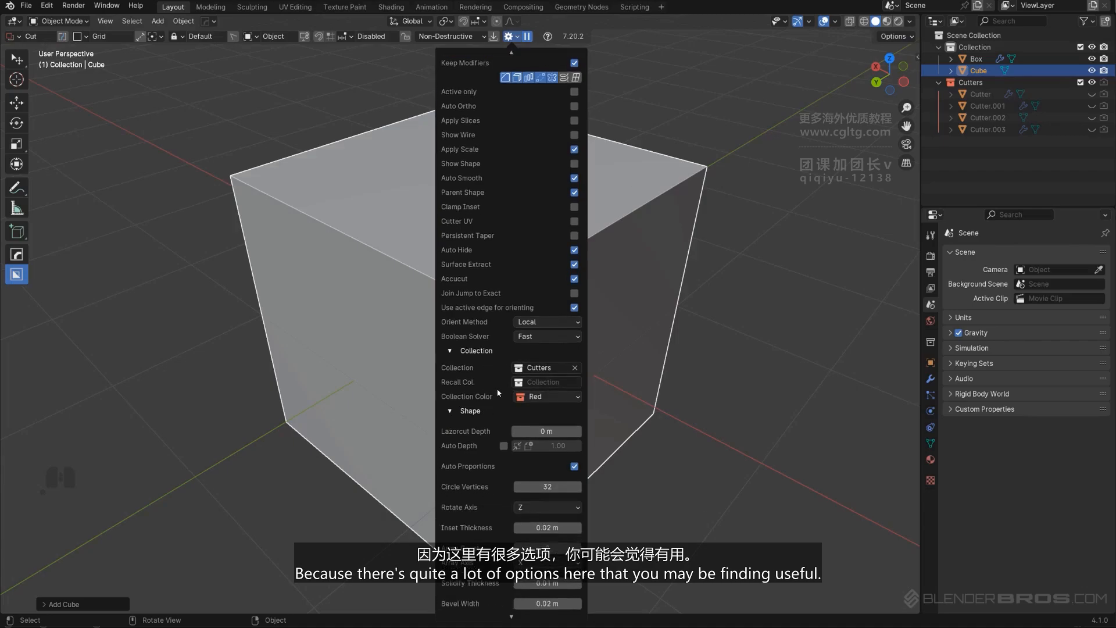
pyautogui.scroll(-4, 497, 377)
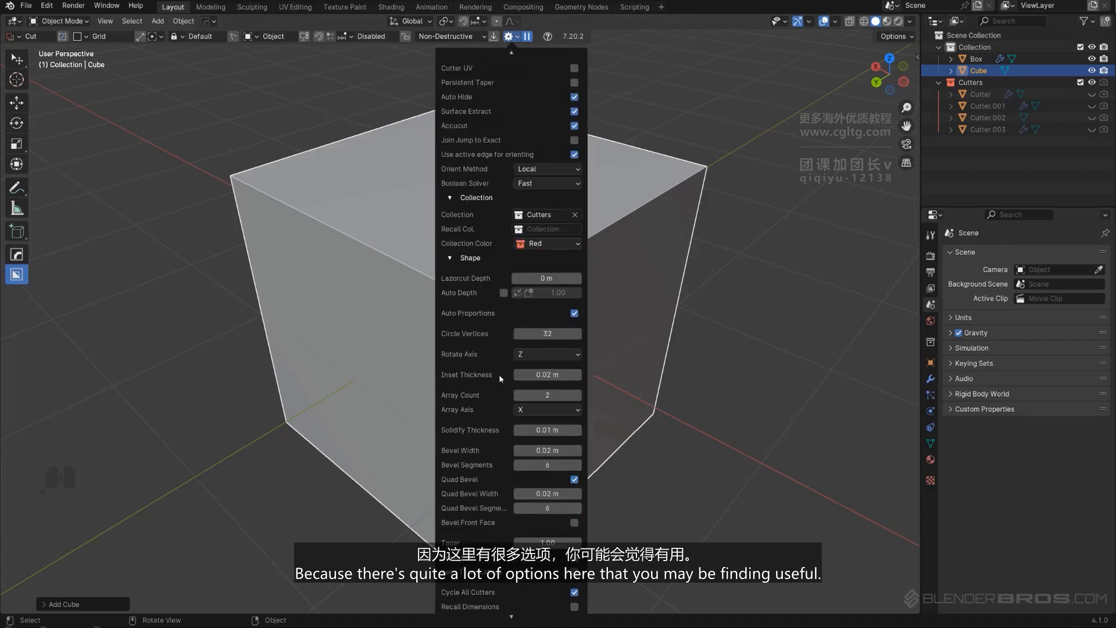
pyautogui.scroll(7, 500, 355)
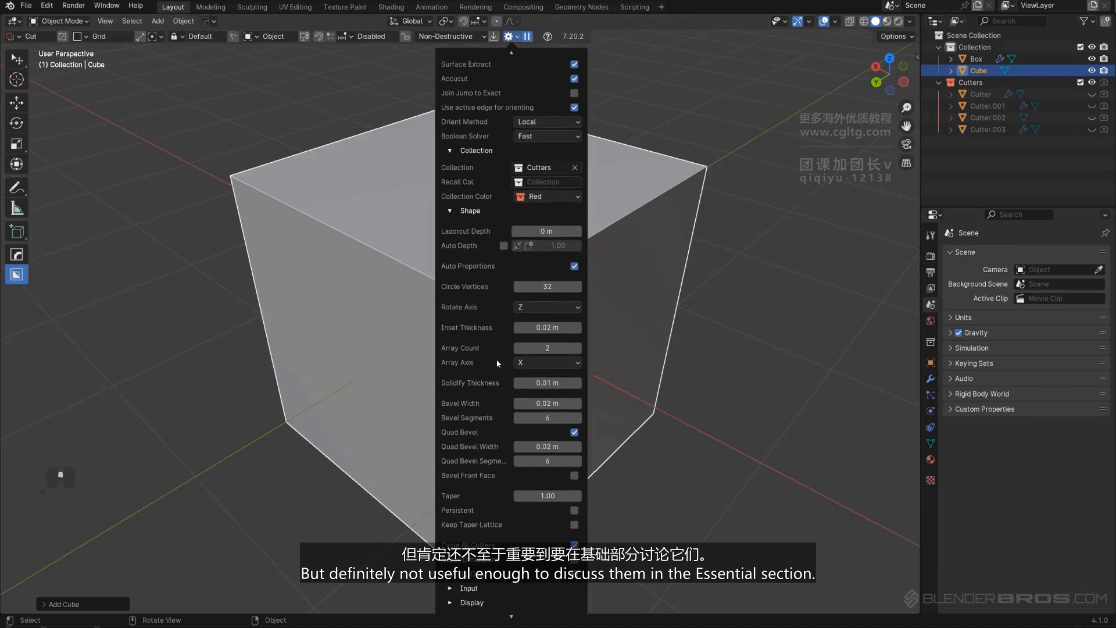
pyautogui.scroll(3, 503, 346)
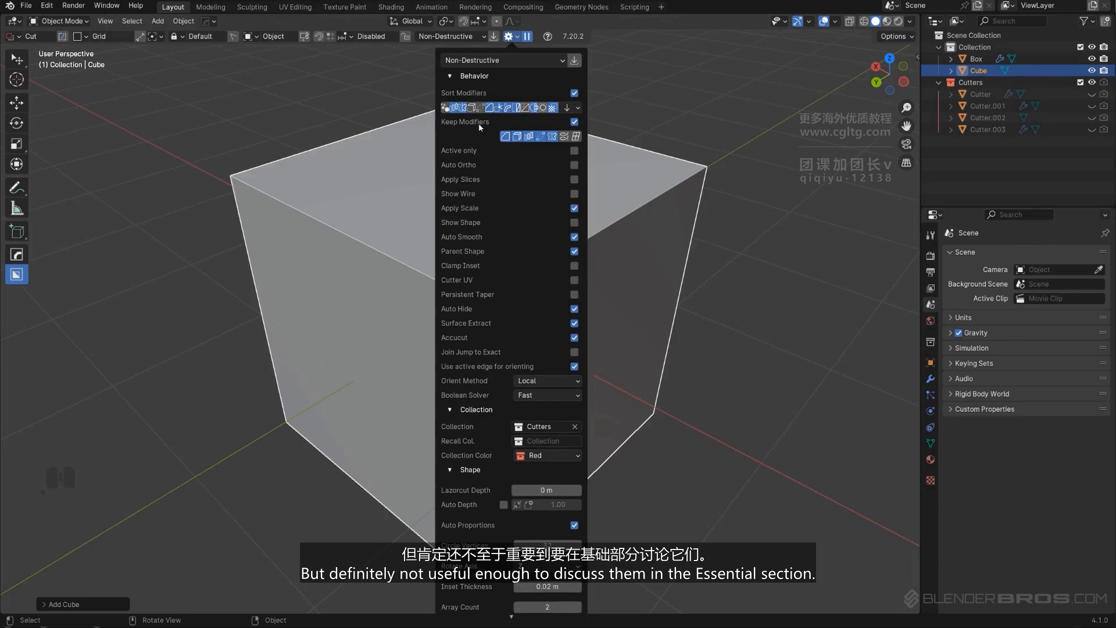
# Step: Collapse the Behavior, Collection and Shape settings, and briefly view the Input and Display sections
pyautogui.click(451, 76)
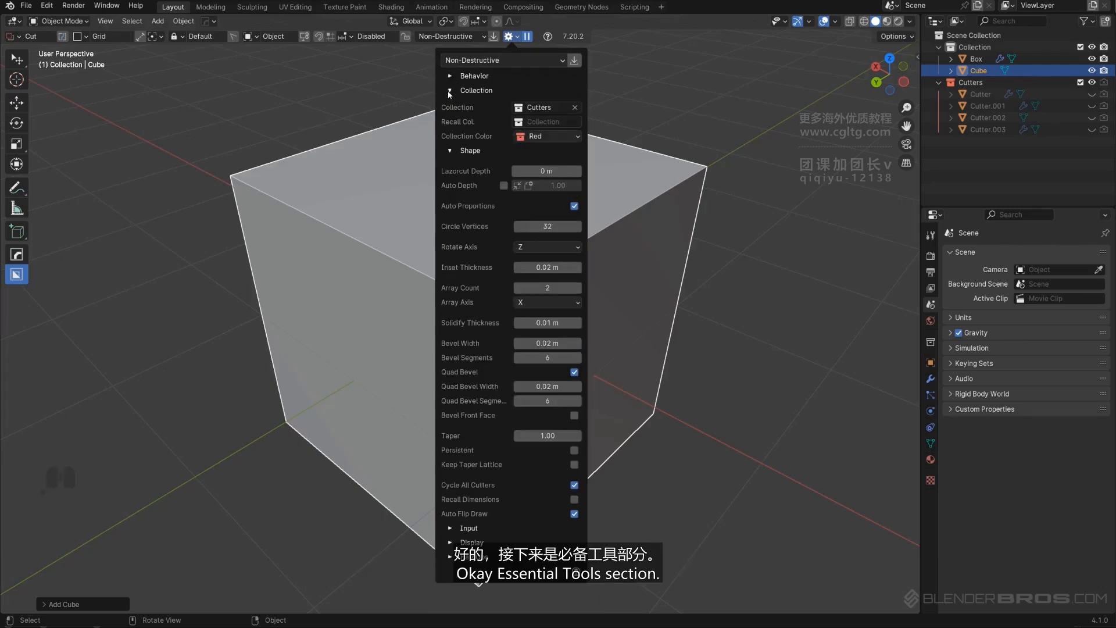
pyautogui.click(452, 90)
pyautogui.click(451, 106)
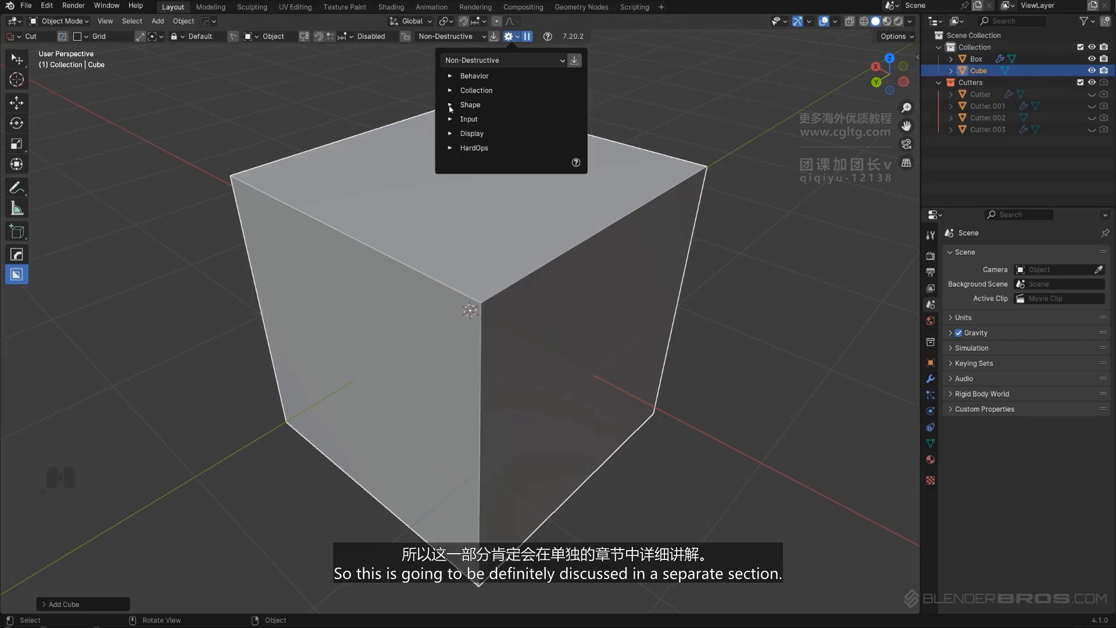
pyautogui.click(451, 120)
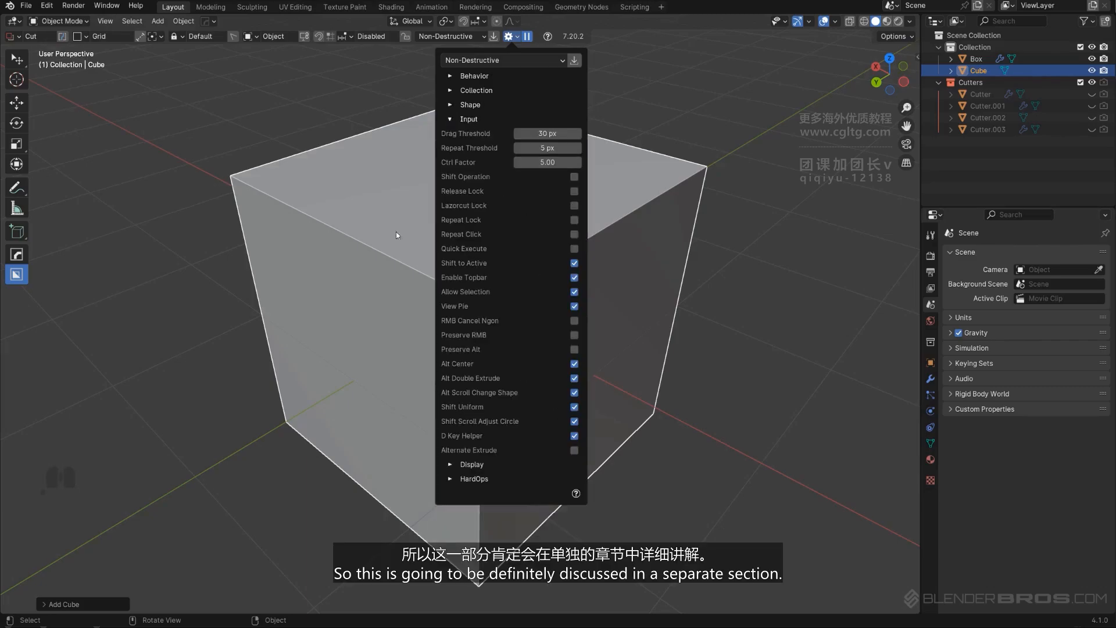
pyautogui.click(454, 120)
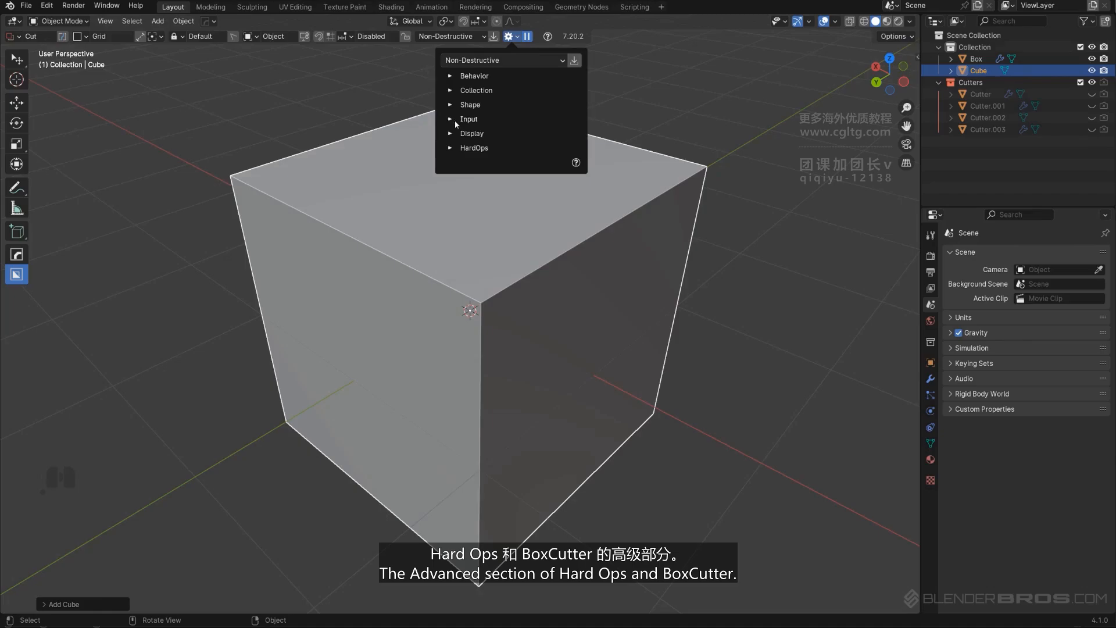
pyautogui.click(451, 133)
pyautogui.click(452, 135)
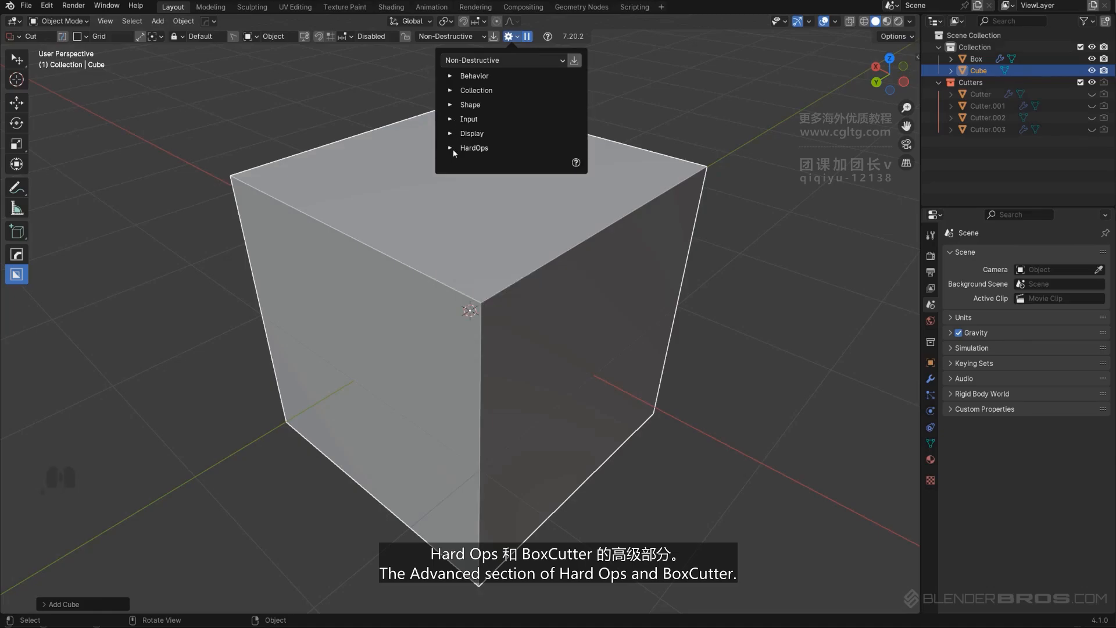